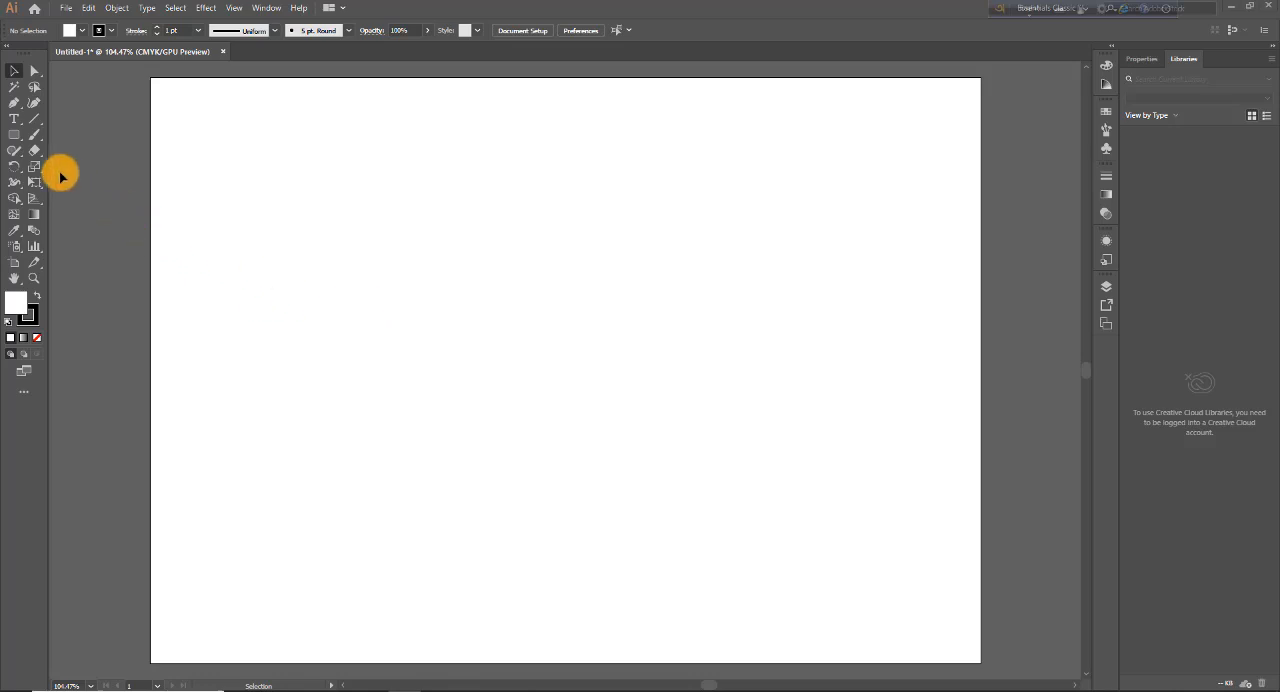
Step: Draw a rounded square about 5.72 in wide outward from its centre with the Rounded Rectangle tool
{"action": "left_click_drag", "start_coordinate": [23, 143], "coordinate": [77, 157]}
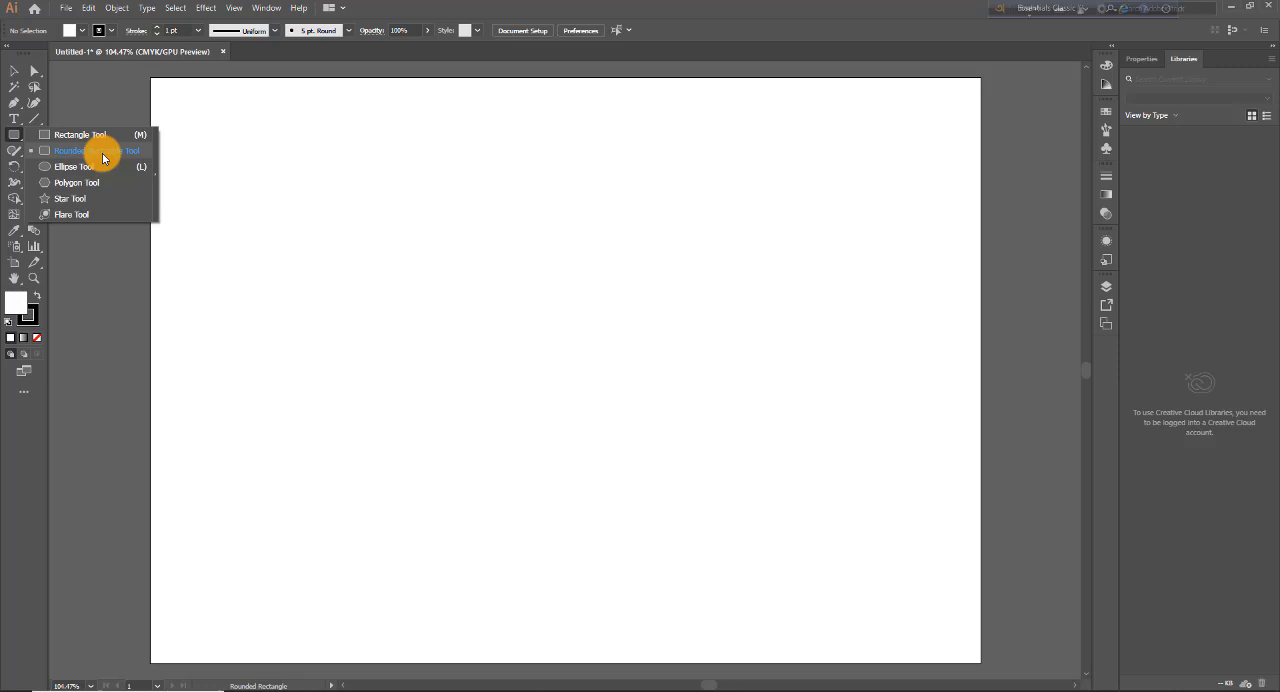
{"action": "left_click_drag", "start_coordinate": [77, 157], "coordinate": [75, 155]}
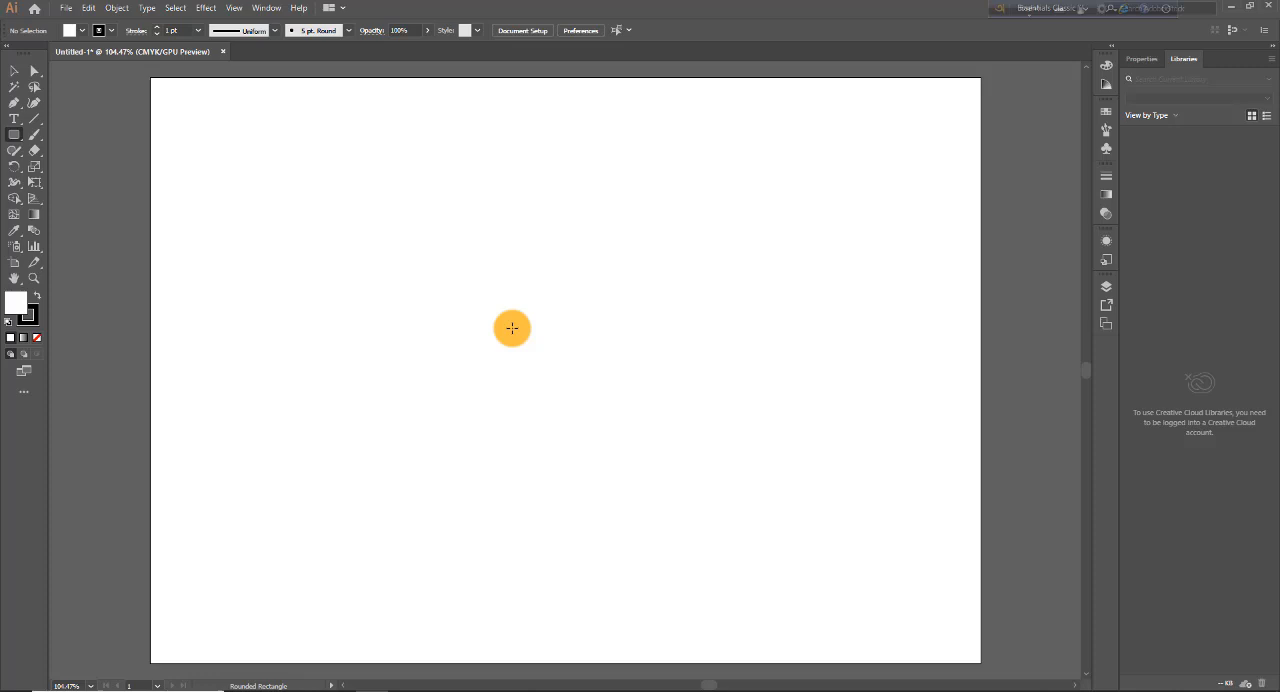
{"action": "left_click_drag", "start_coordinate": [512, 328], "coordinate": [717, 530]}
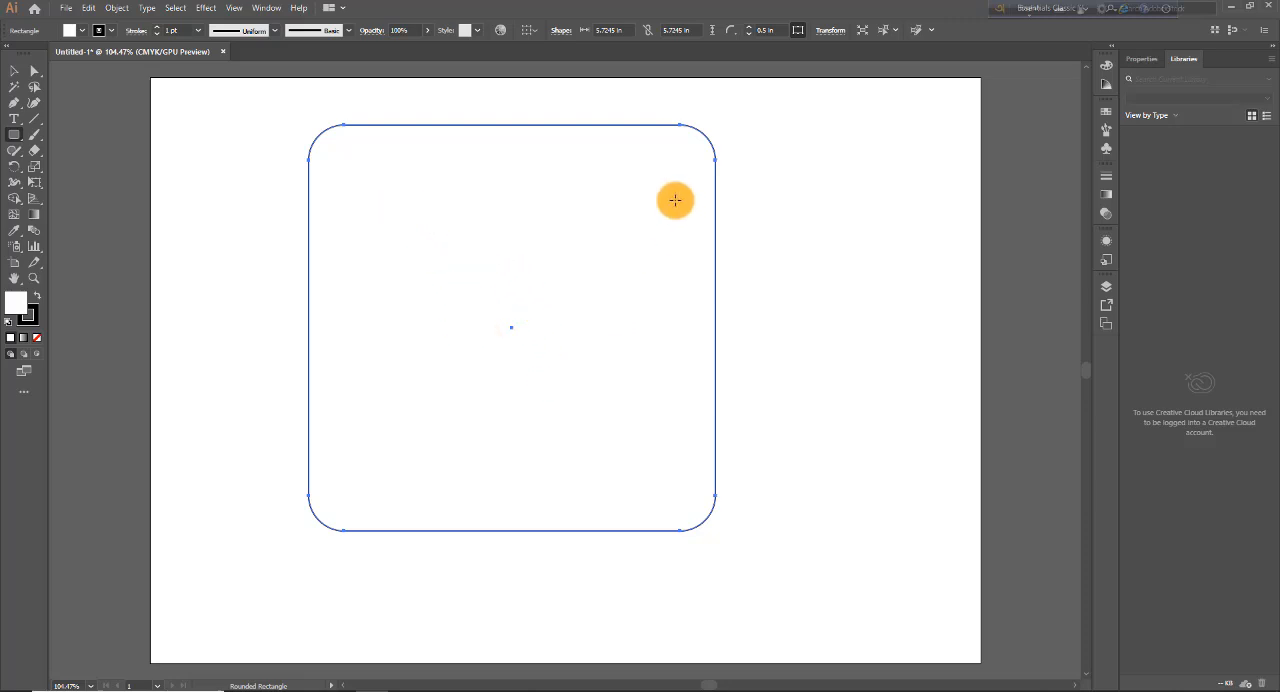
Step: Adjust all four corner radii together, rounding the square into a circle, sharpening the corners, and ending at about 0.61 in
{"action": "left_click", "coordinate": [15, 71]}
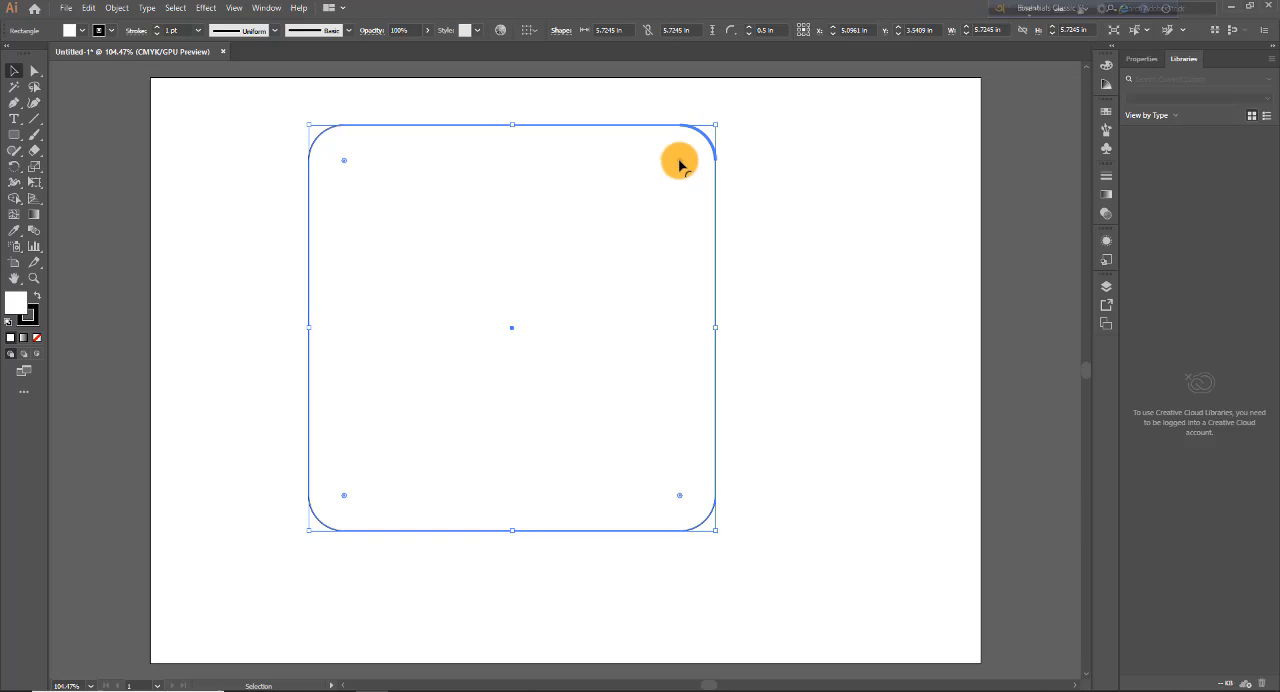
{"action": "left_click_drag", "start_coordinate": [679, 163], "coordinate": [494, 334]}
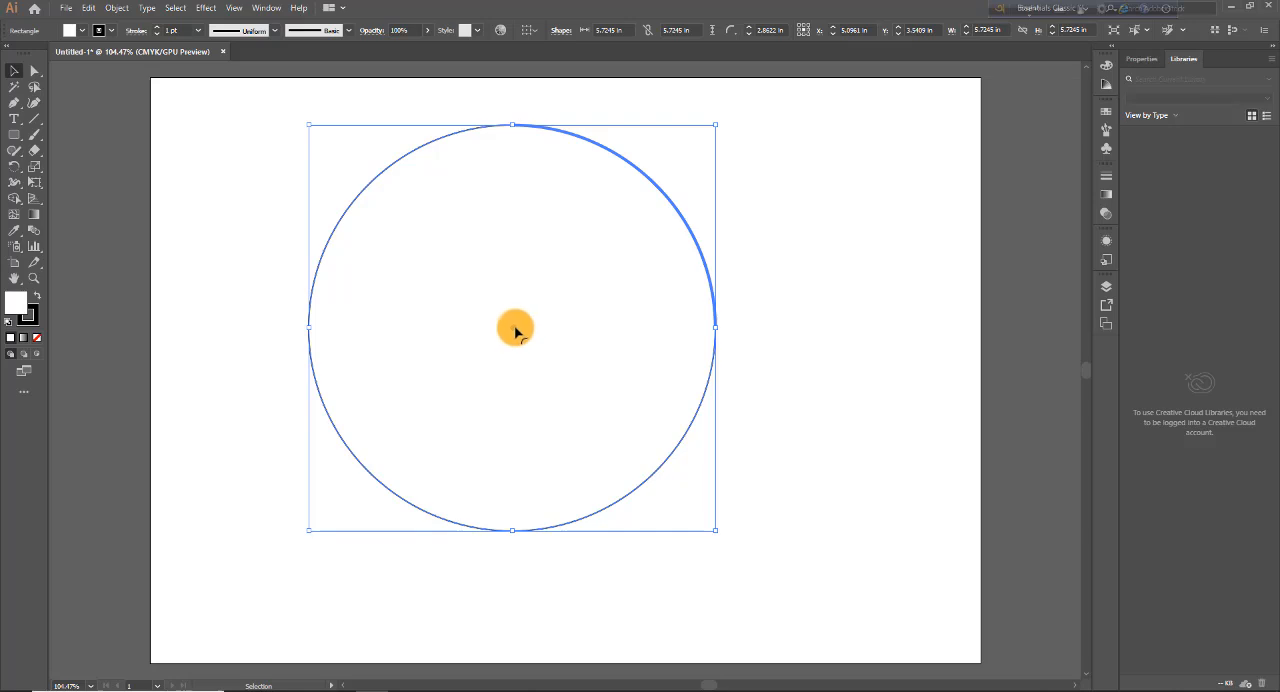
{"action": "left_click_drag", "start_coordinate": [515, 330], "coordinate": [806, 192]}
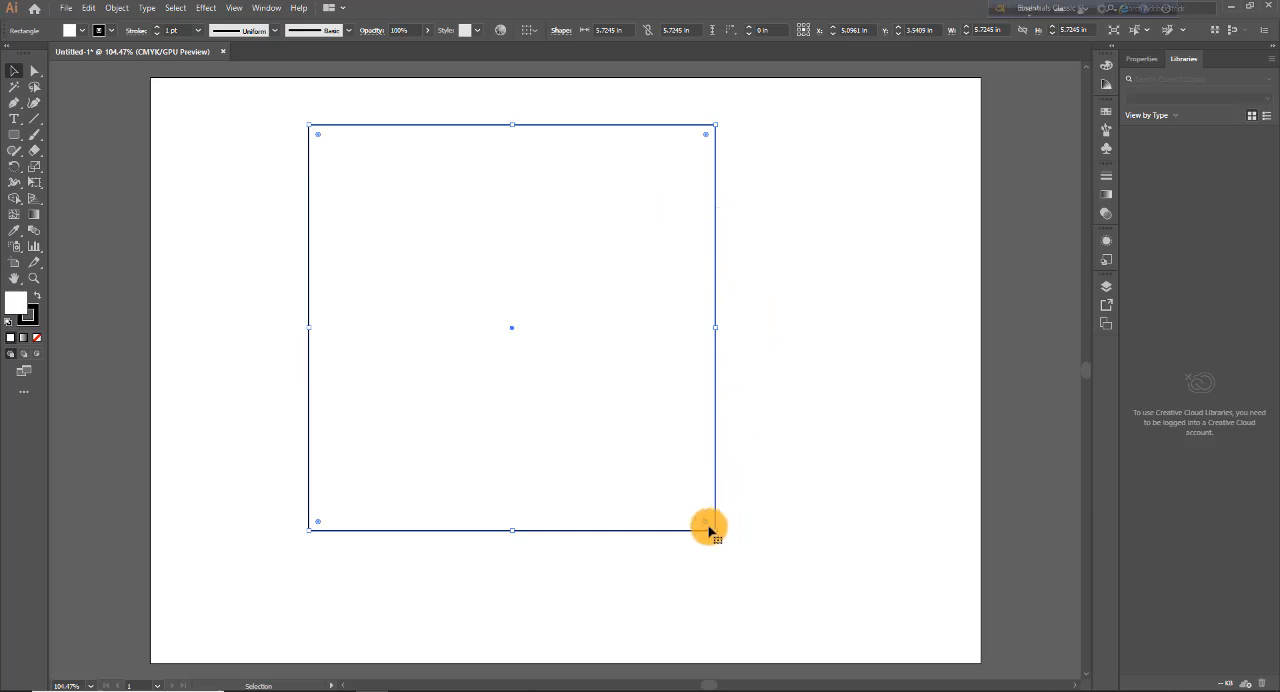
{"action": "mouse_move", "coordinate": [705, 522]}
{"action": "left_mouse_down"}
{"action": "mouse_move", "coordinate": [628, 422]}
{"action": "mouse_move", "coordinate": [701, 516]}
{"action": "left_mouse_up"}
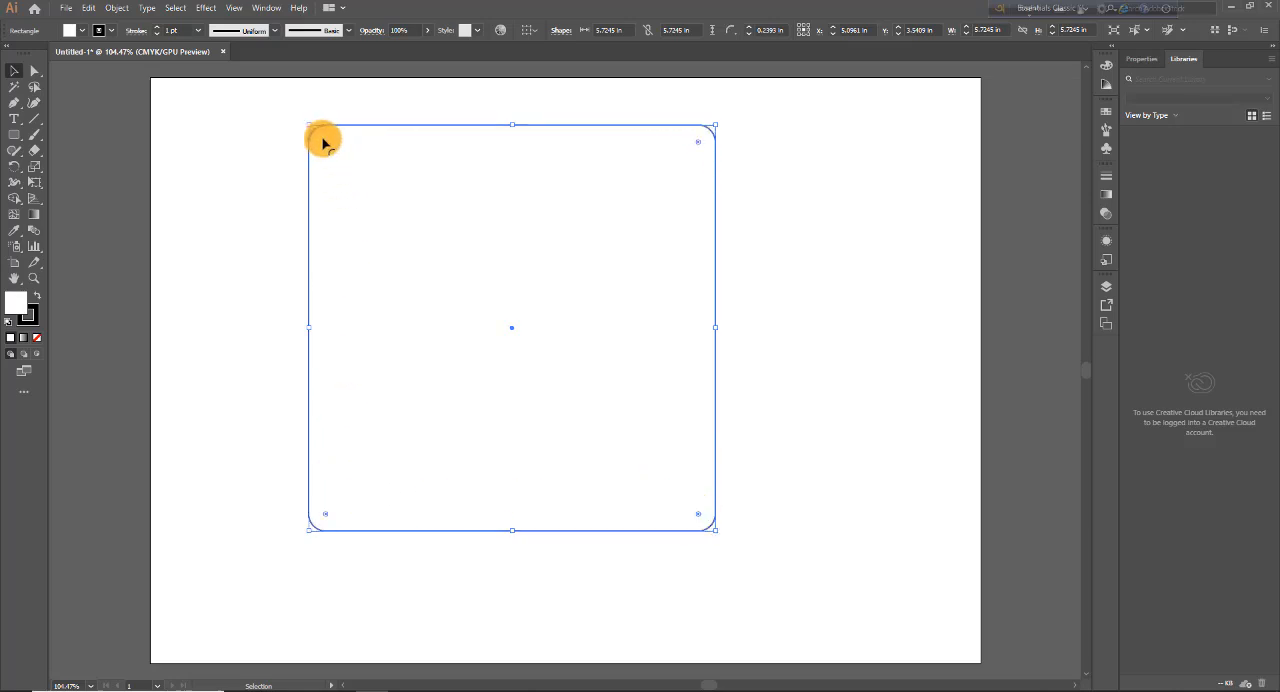
{"action": "left_click_drag", "start_coordinate": [322, 143], "coordinate": [345, 162]}
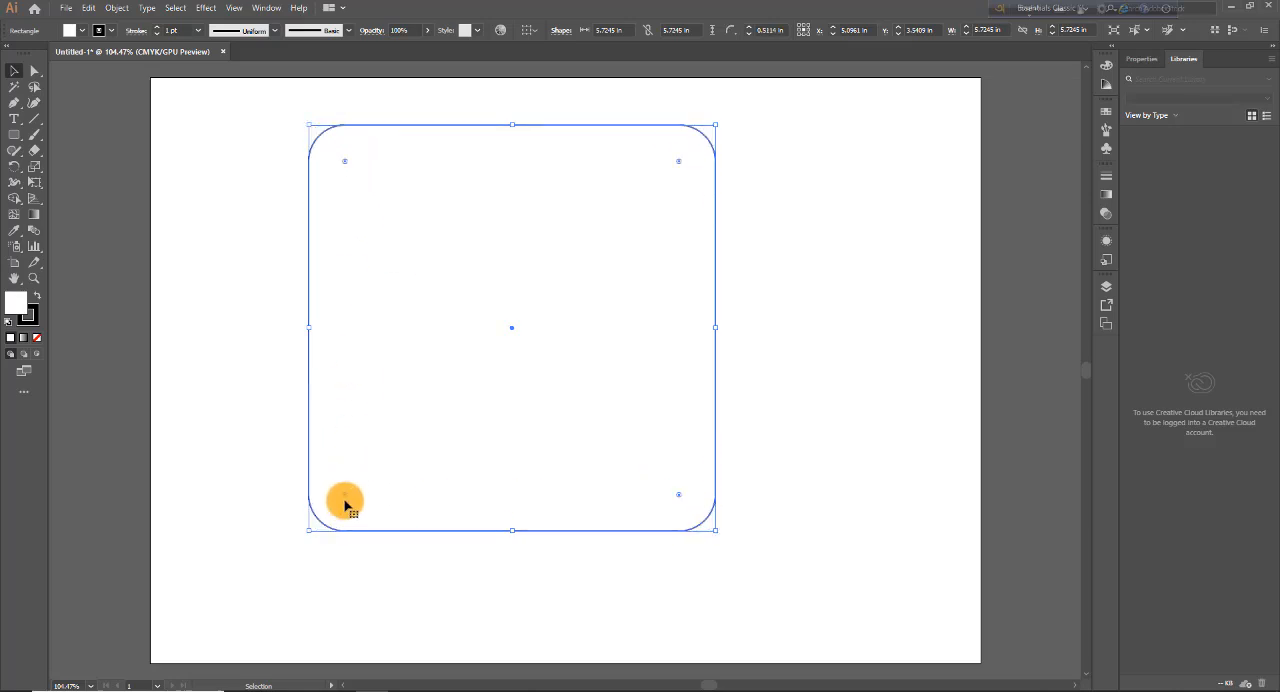
{"action": "left_click_drag", "start_coordinate": [349, 499], "coordinate": [371, 517]}
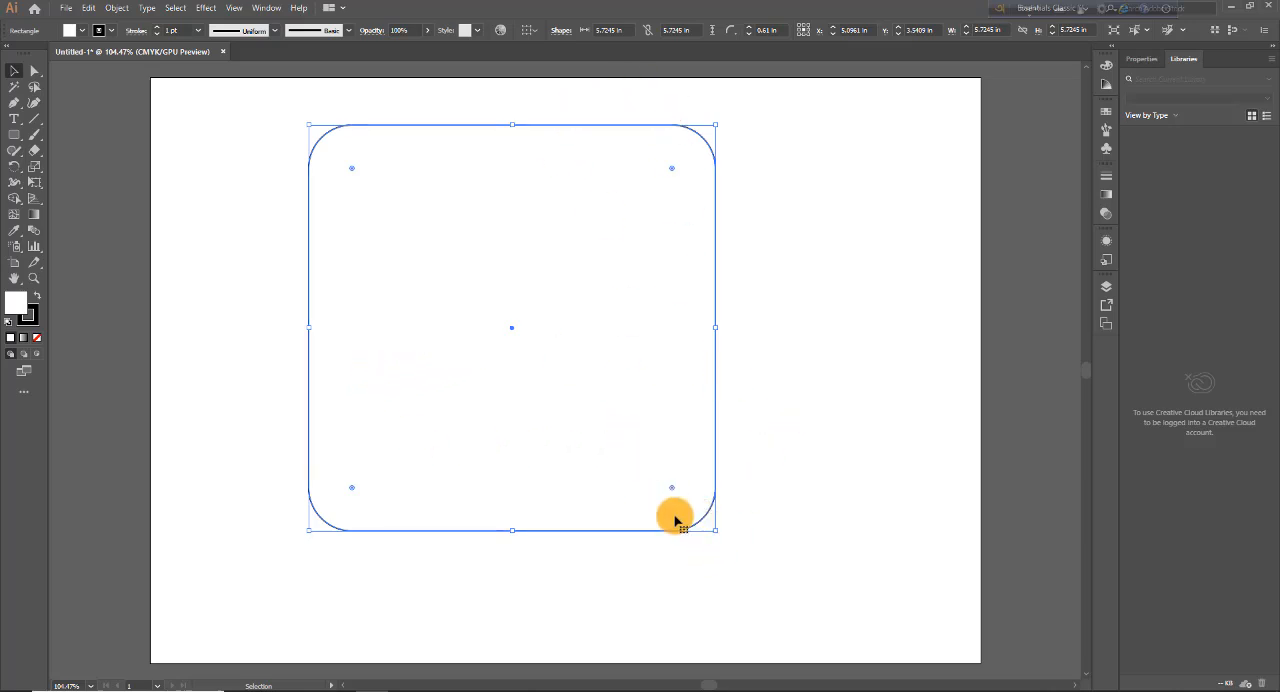
Step: Scale the rounded square down proportionally to about 5.66 in wide and deselect it
{"action": "mouse_move", "coordinate": [716, 531]}
{"action": "left_mouse_down"}
{"action": "mouse_move", "coordinate": [601, 404]}
{"action": "mouse_move", "coordinate": [697, 529]}
{"action": "mouse_move", "coordinate": [713, 528]}
{"action": "left_mouse_up"}
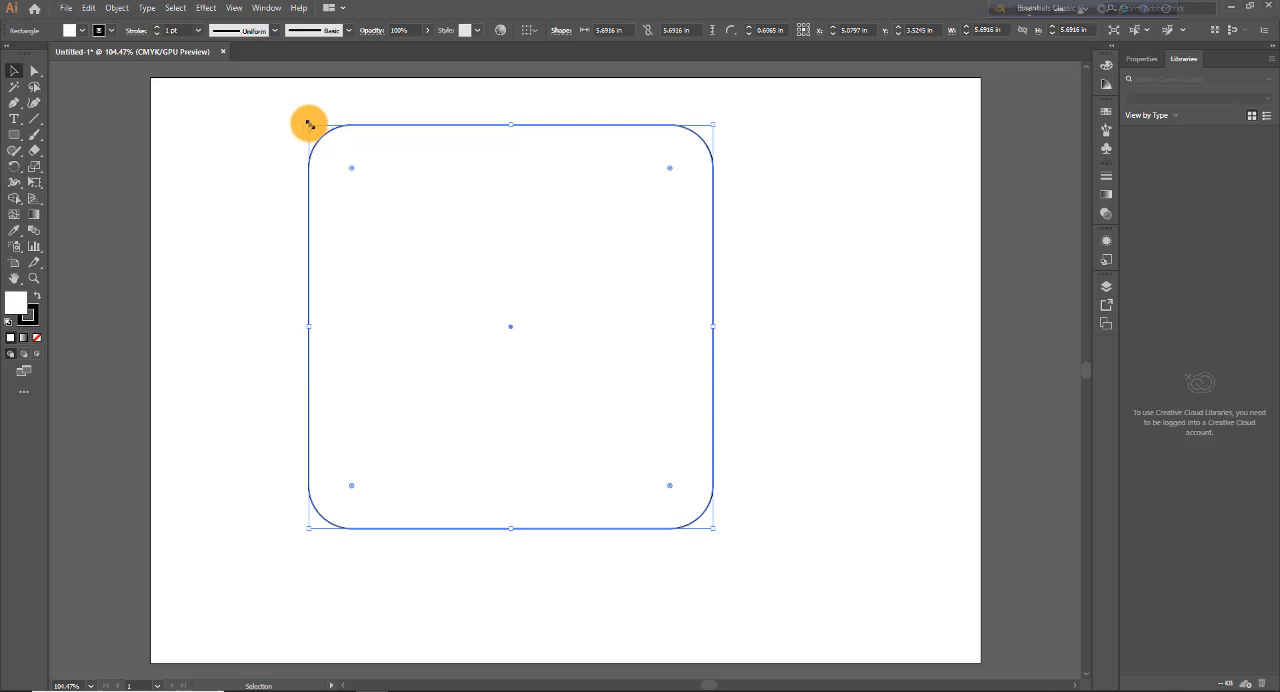
{"action": "mouse_move", "coordinate": [309, 123]}
{"action": "left_mouse_down"}
{"action": "mouse_move", "coordinate": [357, 206]}
{"action": "mouse_move", "coordinate": [484, 318]}
{"action": "mouse_move", "coordinate": [336, 136]}
{"action": "mouse_move", "coordinate": [474, 306]}
{"action": "mouse_move", "coordinate": [311, 127]}
{"action": "left_mouse_up"}
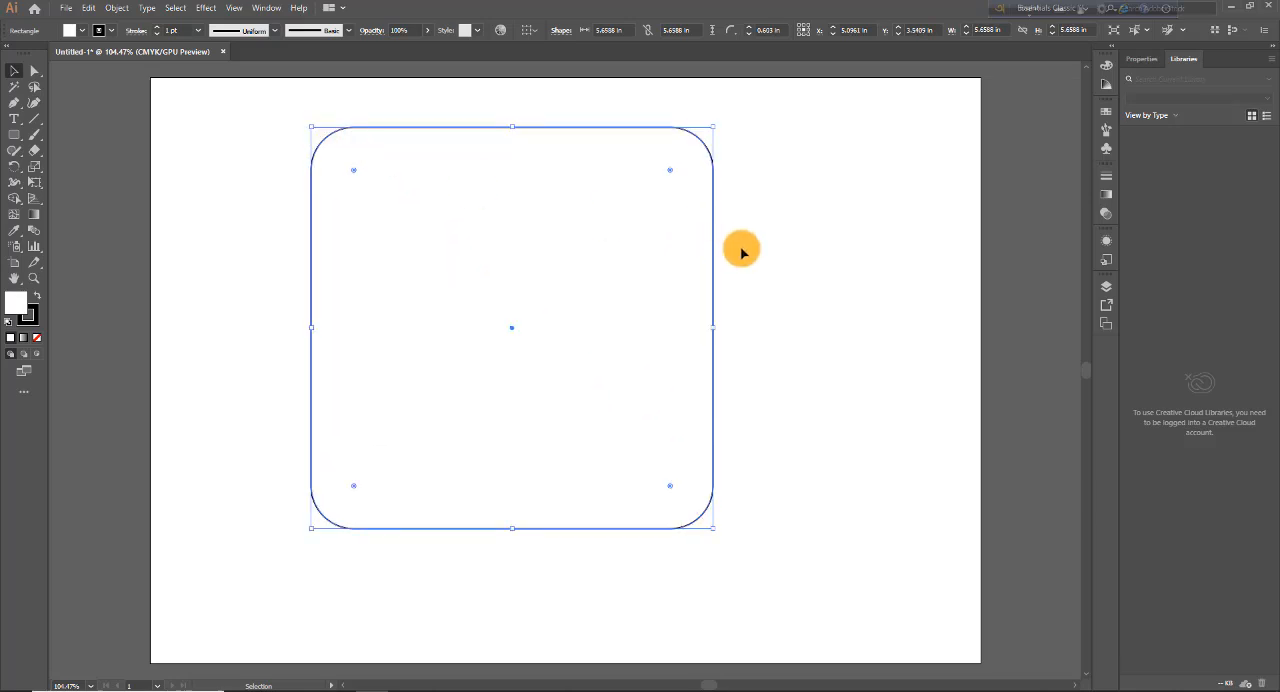
{"action": "left_click", "coordinate": [742, 252]}
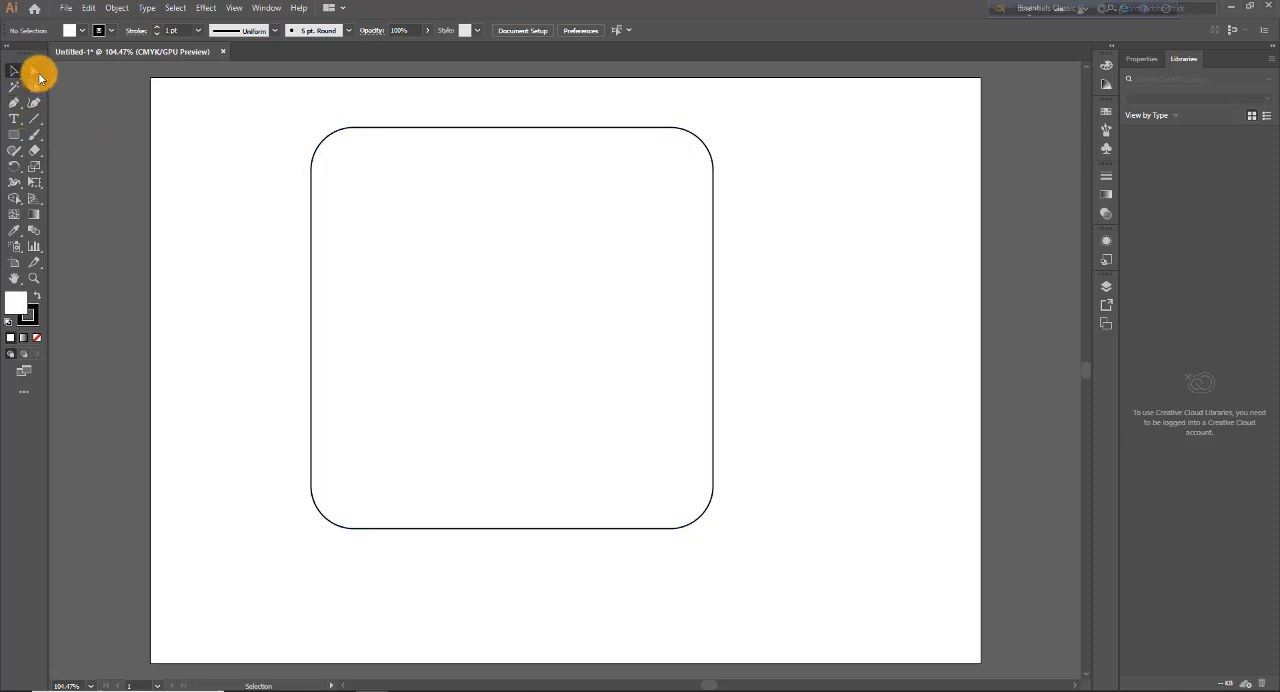
Step: Round only the square's upper-right corner to a radius of about 5.06 in using Direct Selection
{"action": "left_click_drag", "start_coordinate": [37, 75], "coordinate": [87, 76]}
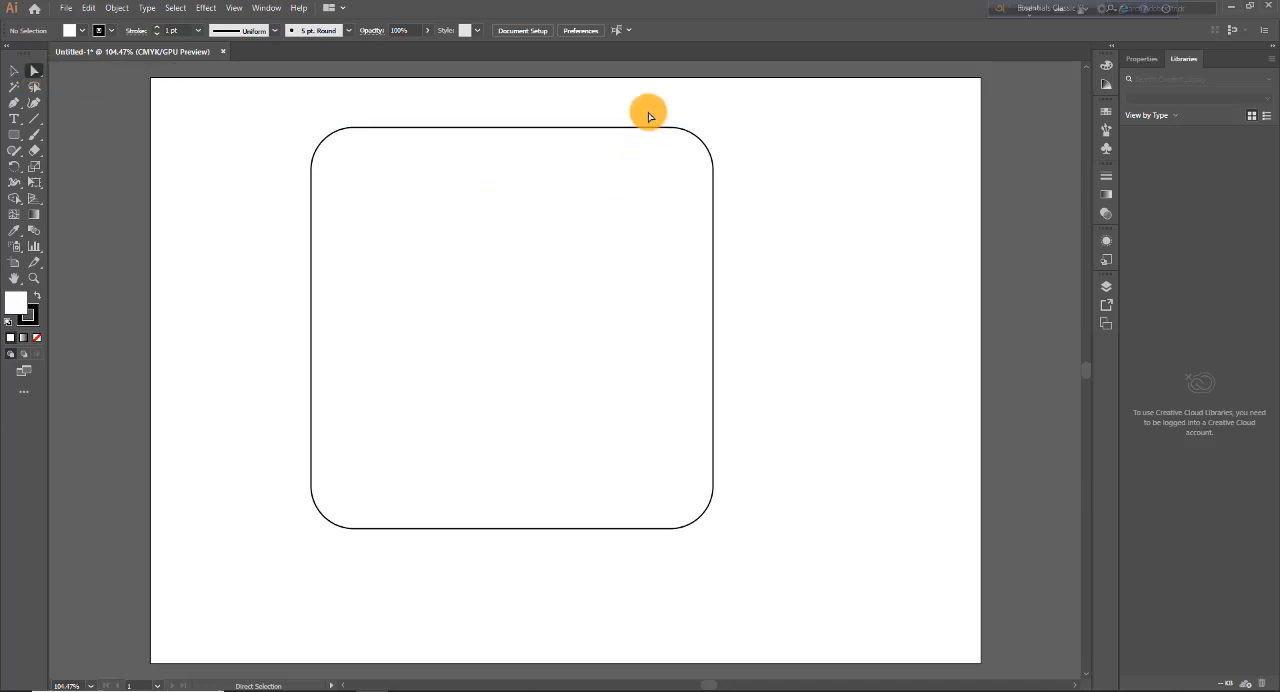
{"action": "left_click_drag", "start_coordinate": [648, 112], "coordinate": [754, 218]}
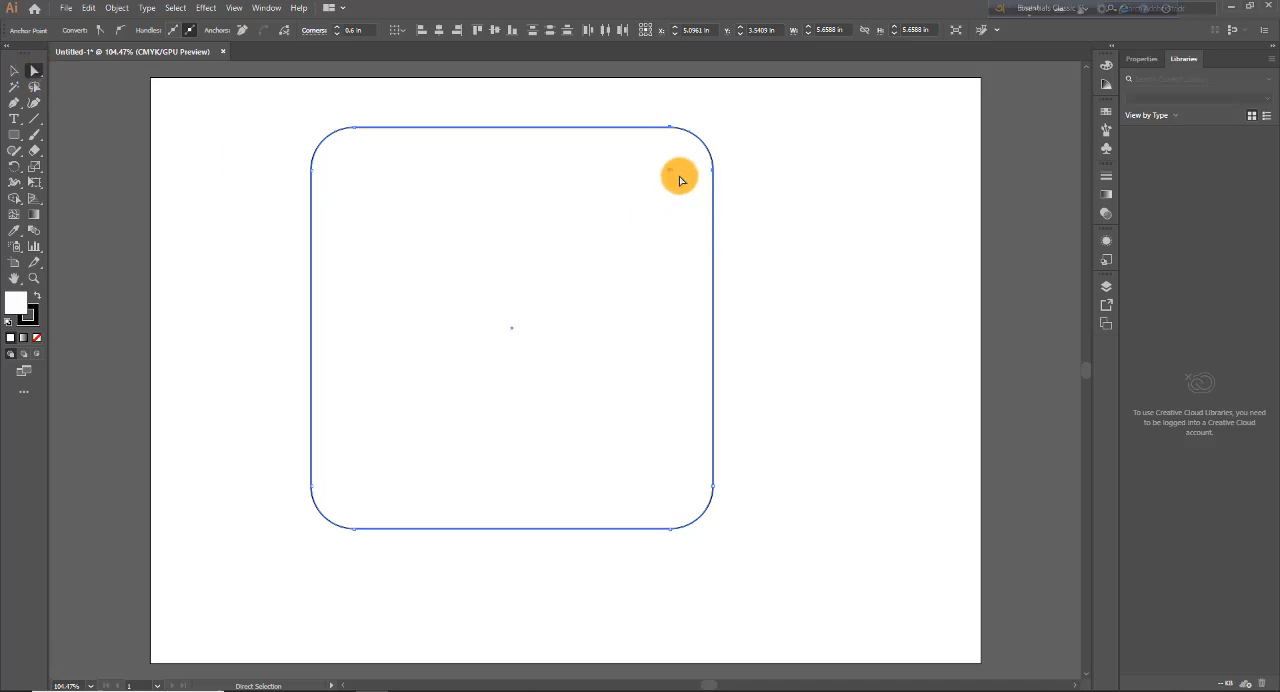
{"action": "left_click_drag", "start_coordinate": [670, 175], "coordinate": [349, 446]}
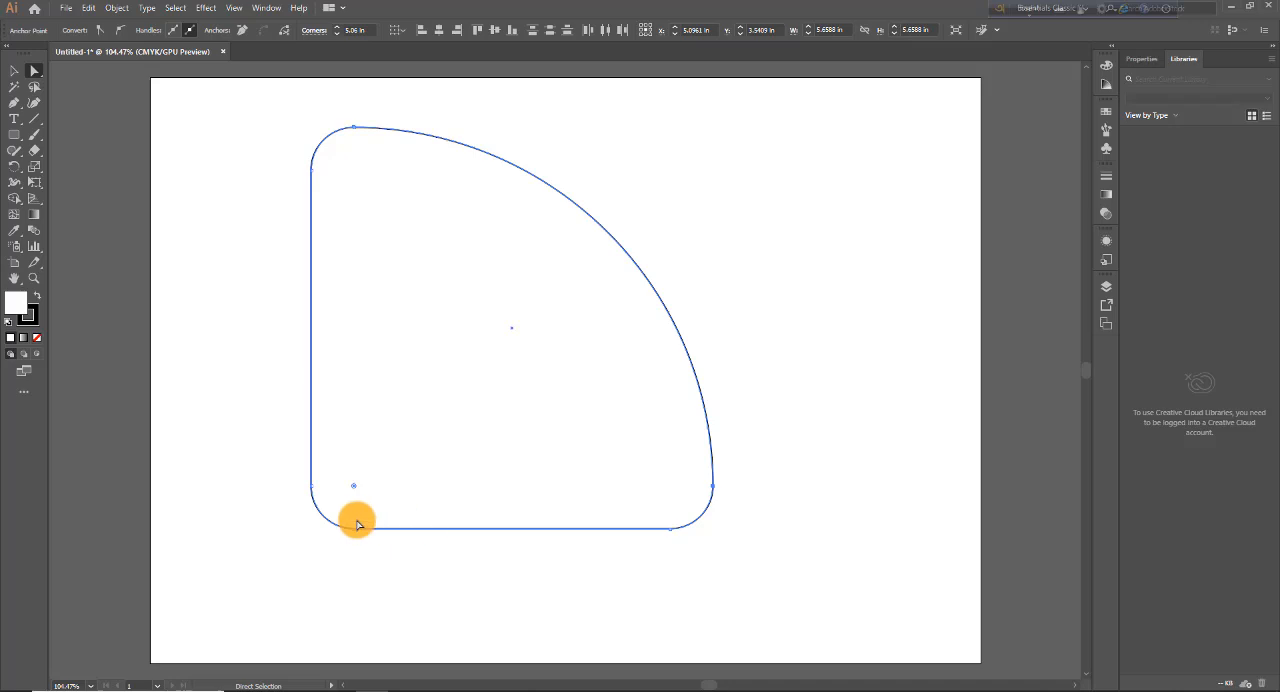
Step: Round only the lower-left corner to a radius of about 5.06 in, forming a leaf shape
{"action": "left_click", "coordinate": [40, 78]}
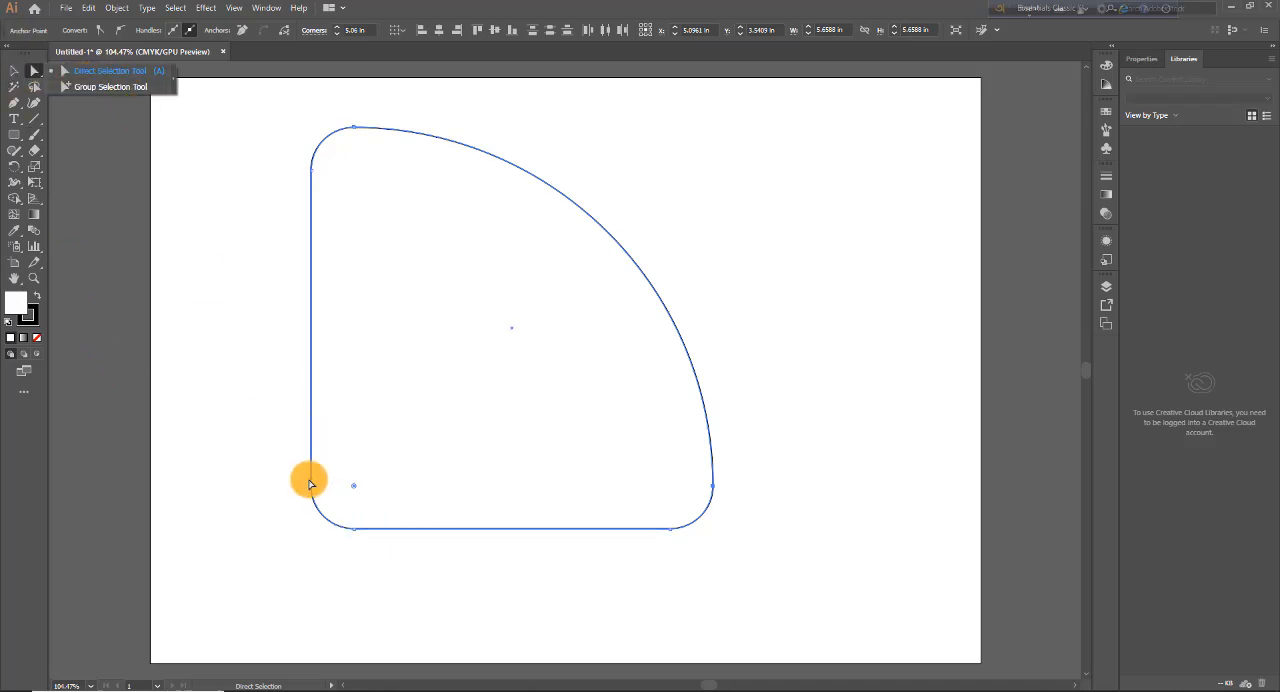
{"action": "left_click_drag", "start_coordinate": [290, 472], "coordinate": [434, 592]}
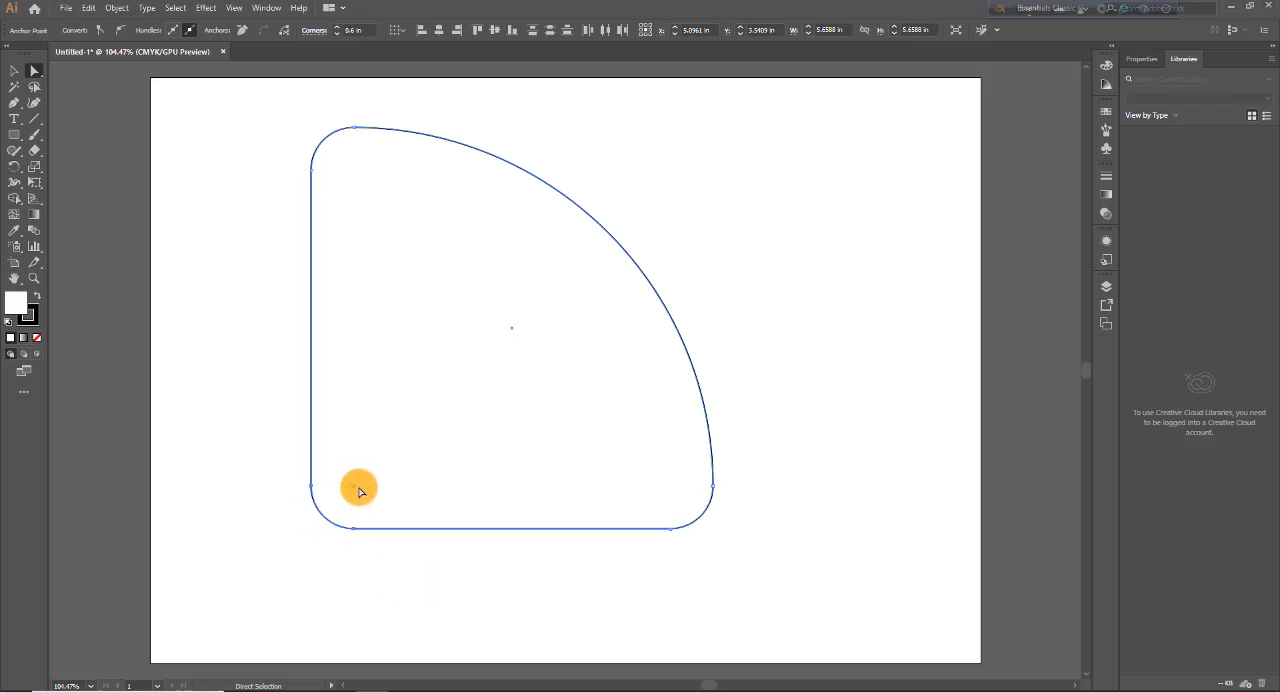
{"action": "left_click_drag", "start_coordinate": [355, 489], "coordinate": [823, 223]}
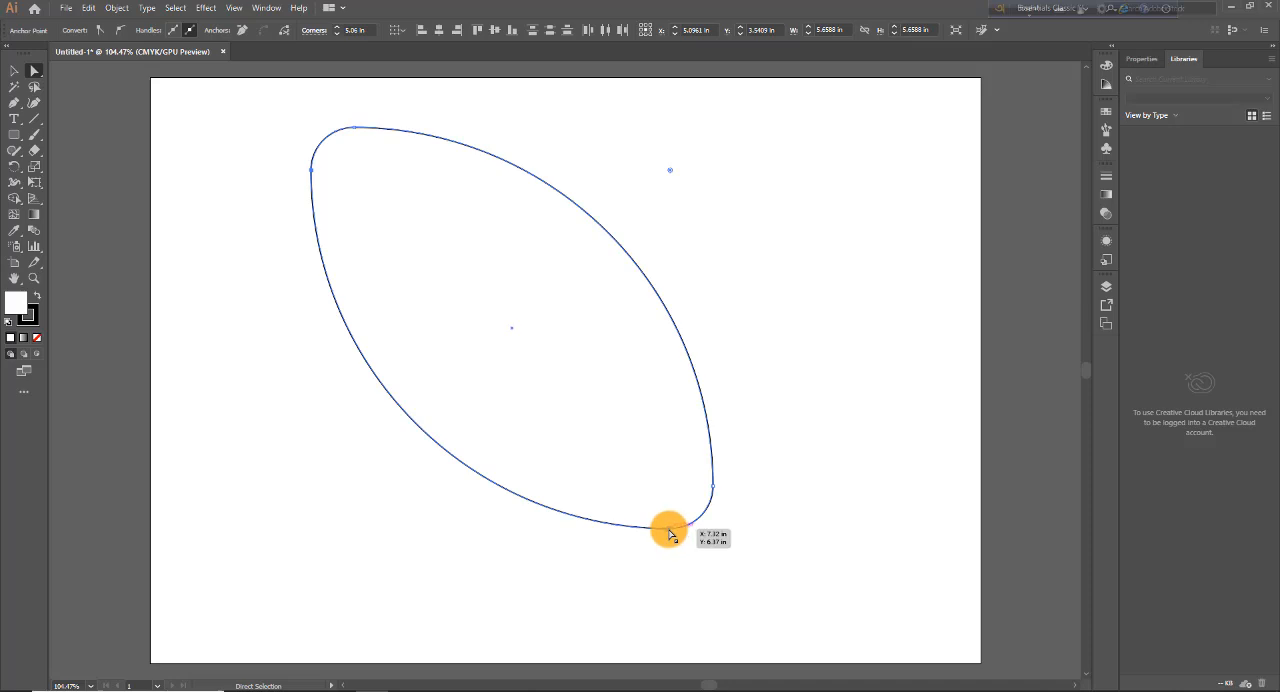
Step: Try shifting the leaf shape's lower anchor point, and undo that along with the individual corner changes
{"action": "mouse_move", "coordinate": [668, 529]}
{"action": "left_mouse_down"}
{"action": "mouse_move", "coordinate": [631, 557]}
{"action": "mouse_move", "coordinate": [629, 523]}
{"action": "mouse_move", "coordinate": [668, 527]}
{"action": "left_mouse_up"}
{"action": "left_click", "coordinate": [14, 70]}
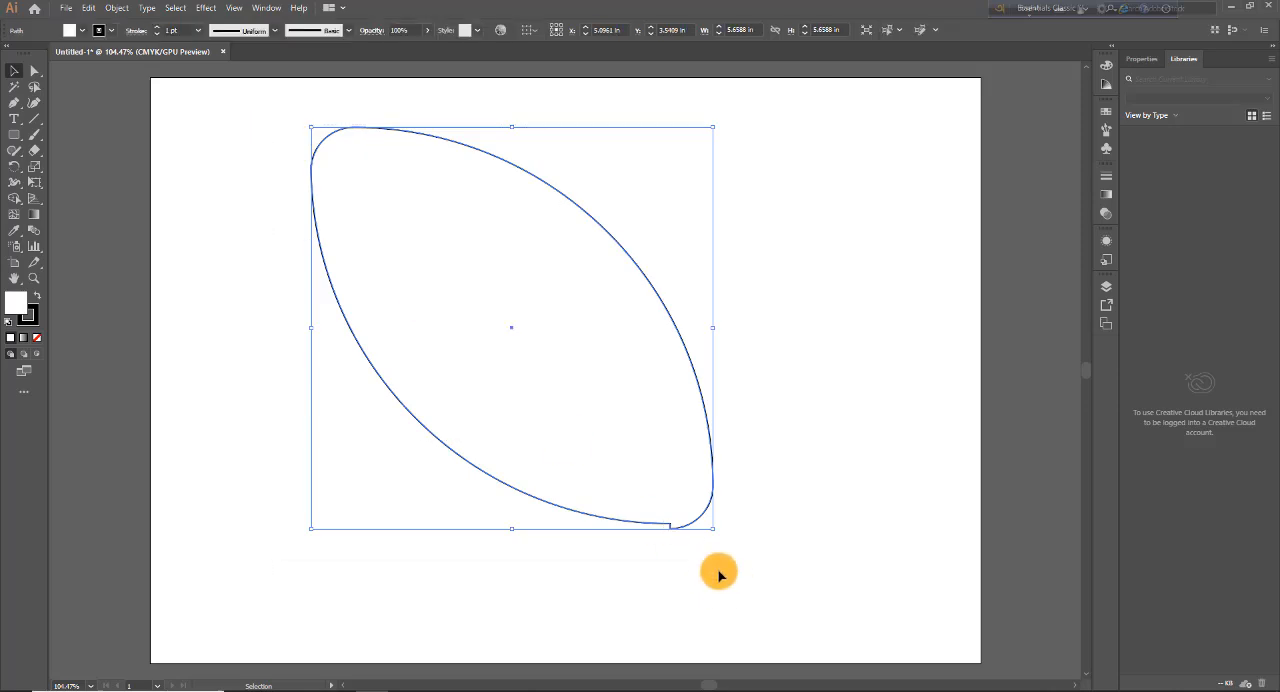
{"action": "key", "text": "ctrl+z"}
{"action": "key", "text": "ctrl+z"}
{"action": "key", "text": "ctrl+z"}
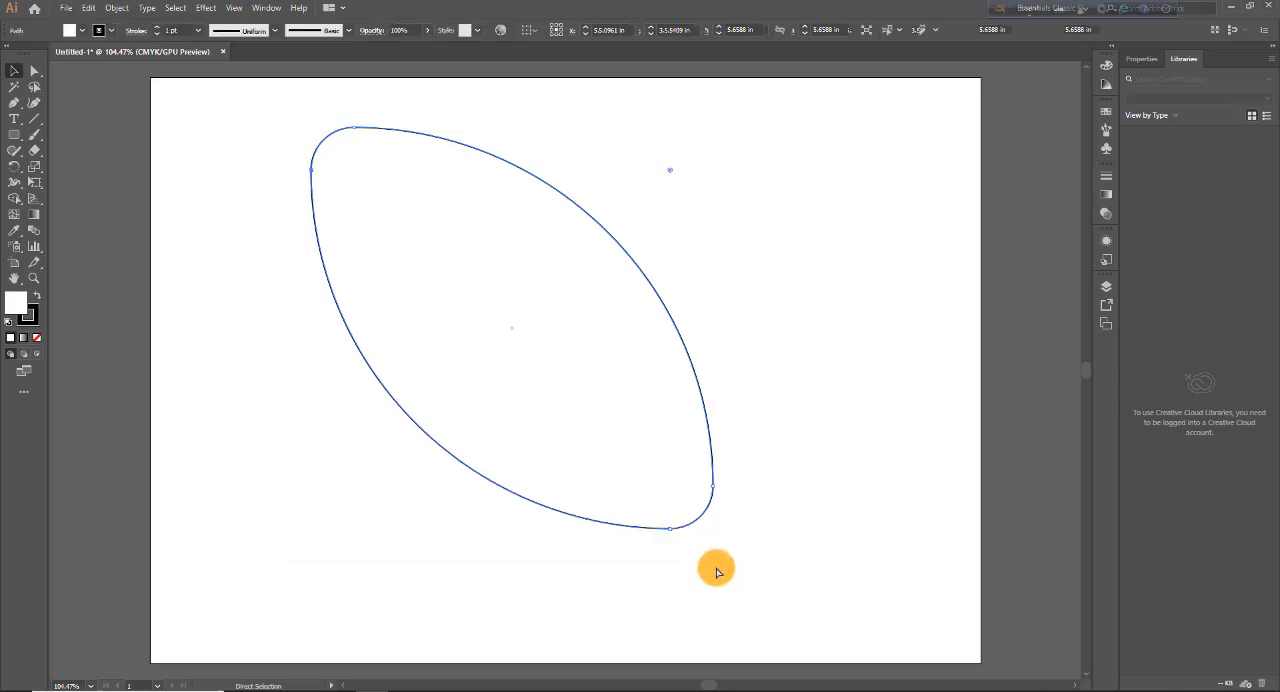
{"action": "left_click", "coordinate": [660, 529]}
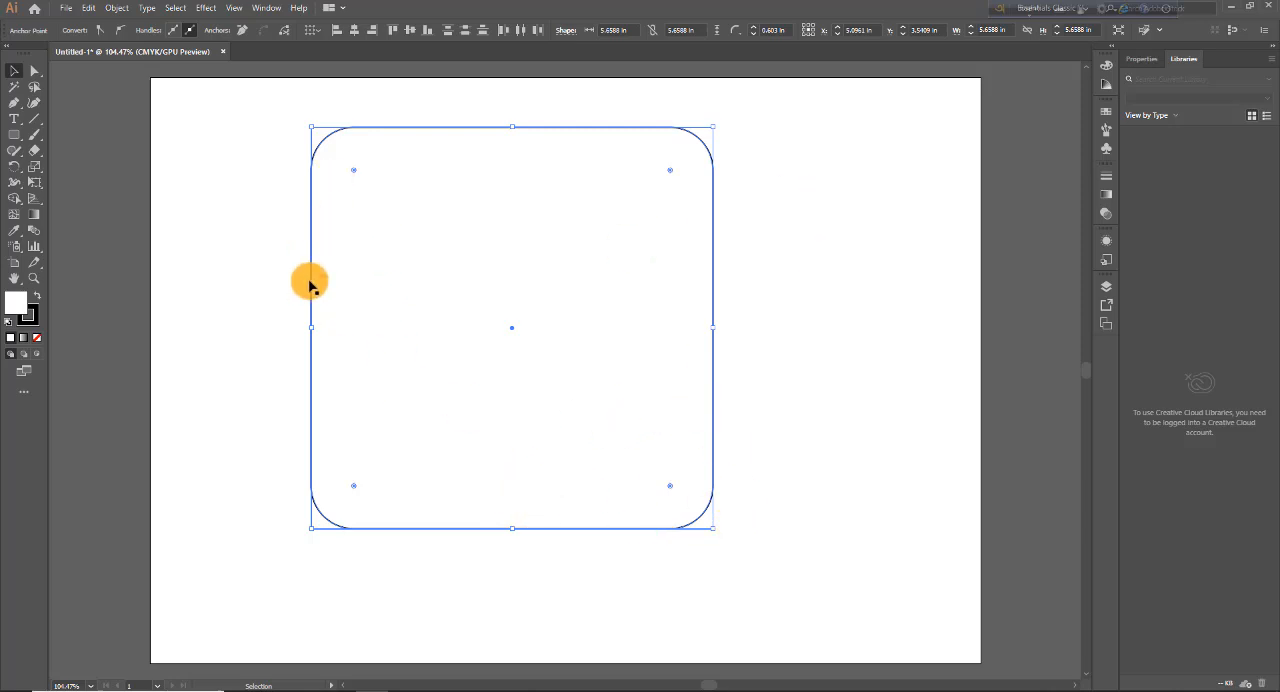
{"action": "key", "text": "Delete"}
{"action": "key", "text": "ctrl+z"}
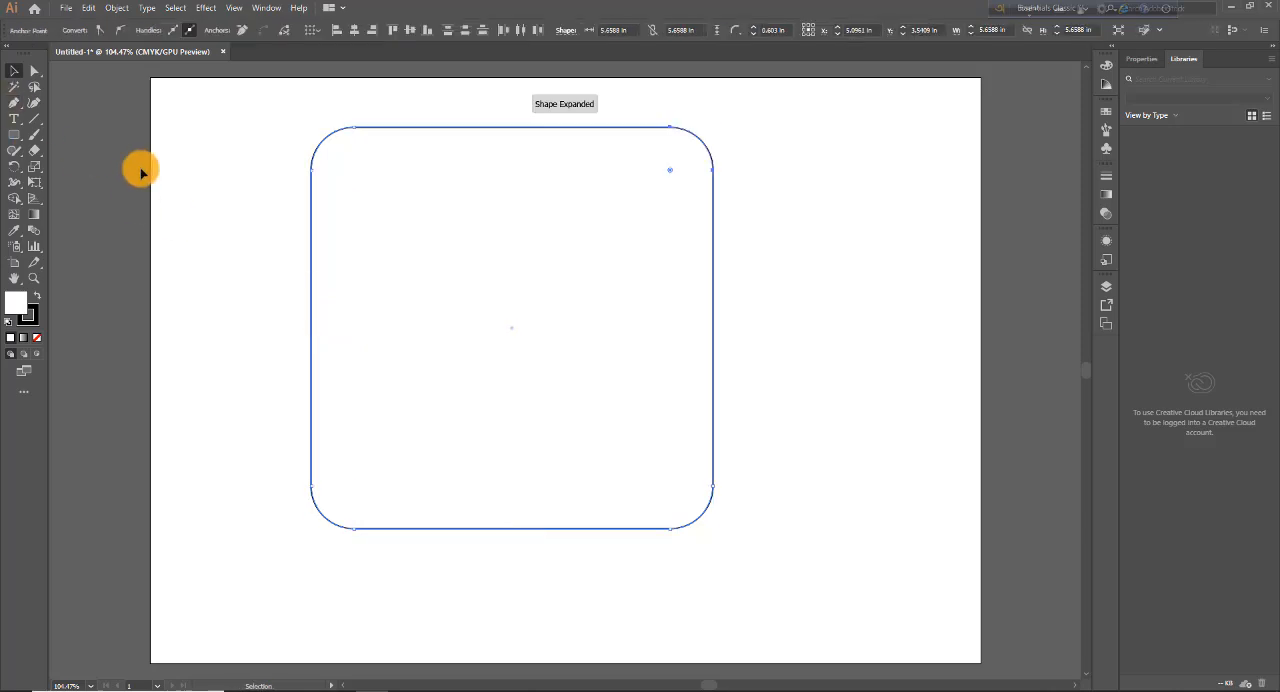
Step: Delete the rounded square from the artboard
{"action": "left_click", "coordinate": [846, 597]}
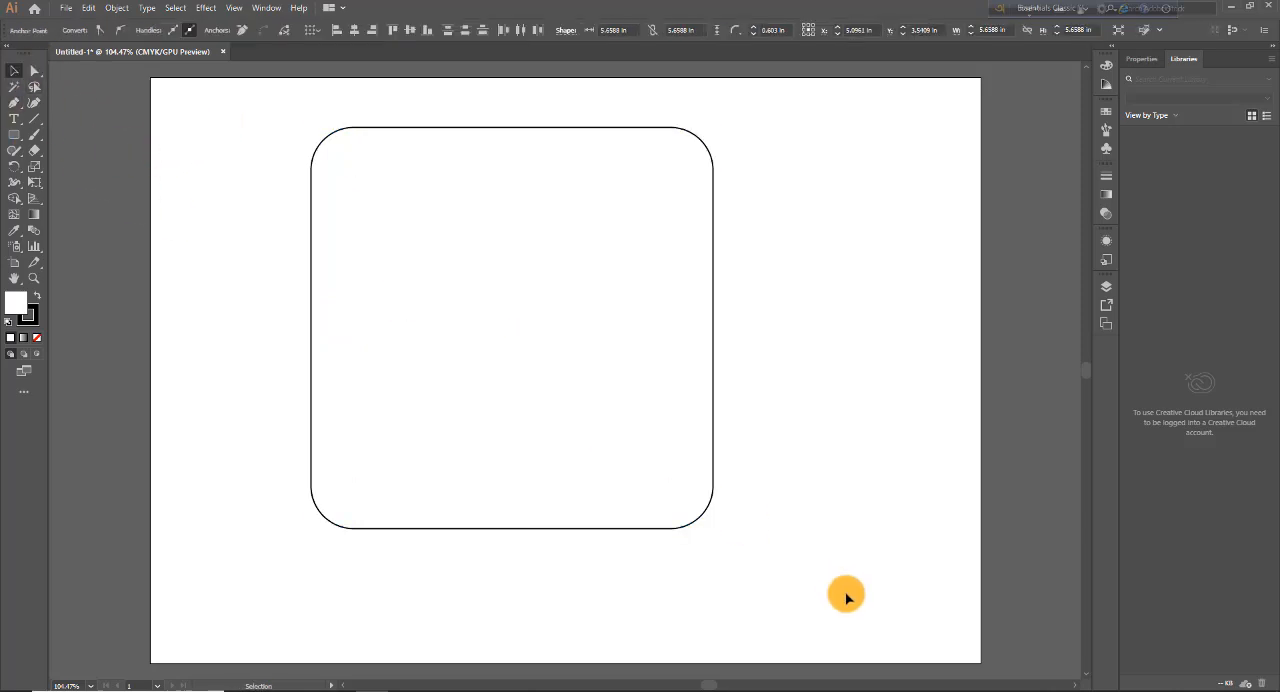
{"action": "left_click_drag", "start_coordinate": [263, 146], "coordinate": [763, 514]}
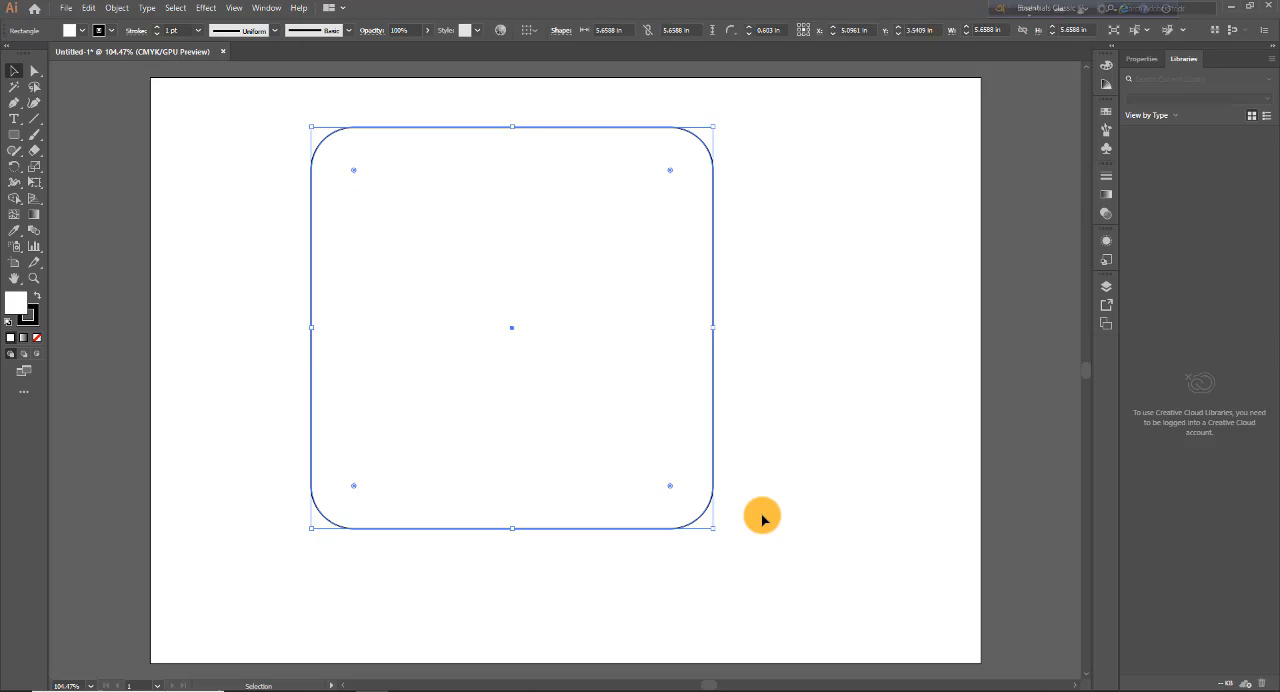
{"action": "key", "text": "Delete"}
Step: Draw a rounded square about 4.43 in wide starting from its upper-left corner, and delete it
{"action": "left_click", "coordinate": [14, 134]}
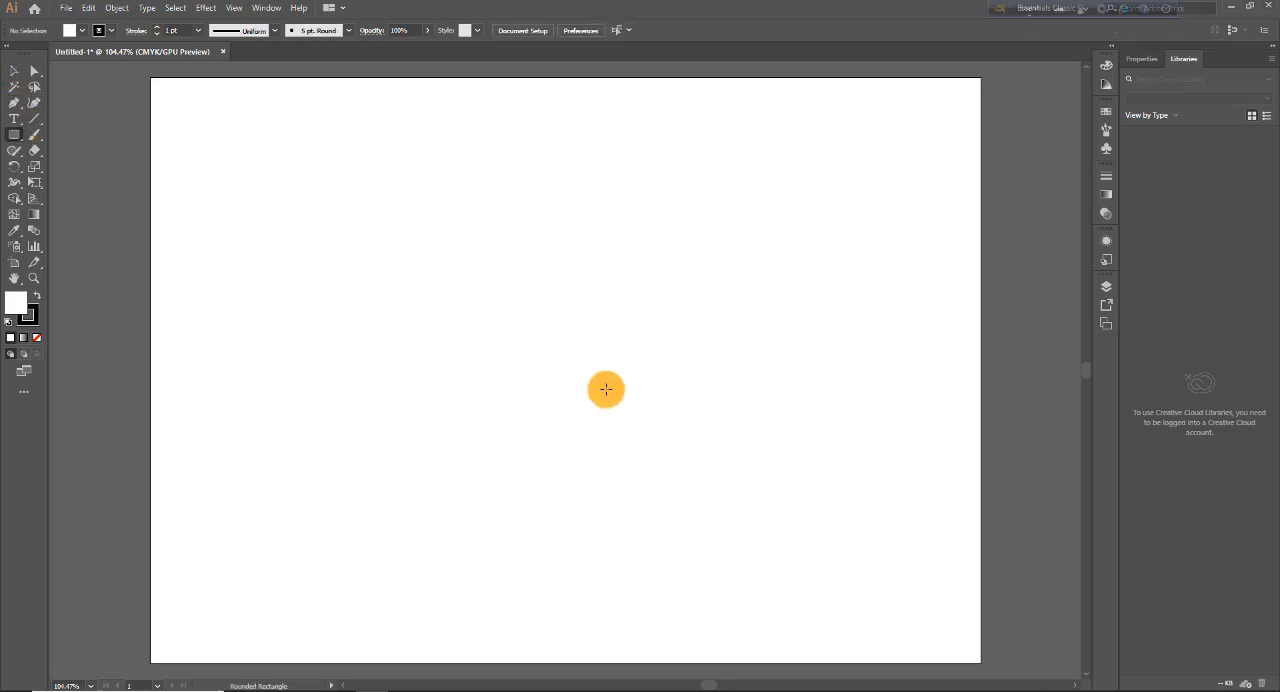
{"action": "mouse_move", "coordinate": [512, 343]}
{"action": "left_mouse_down"}
{"action": "mouse_move", "coordinate": [689, 549]}
{"action": "mouse_move", "coordinate": [826, 656]}
{"action": "left_mouse_up"}
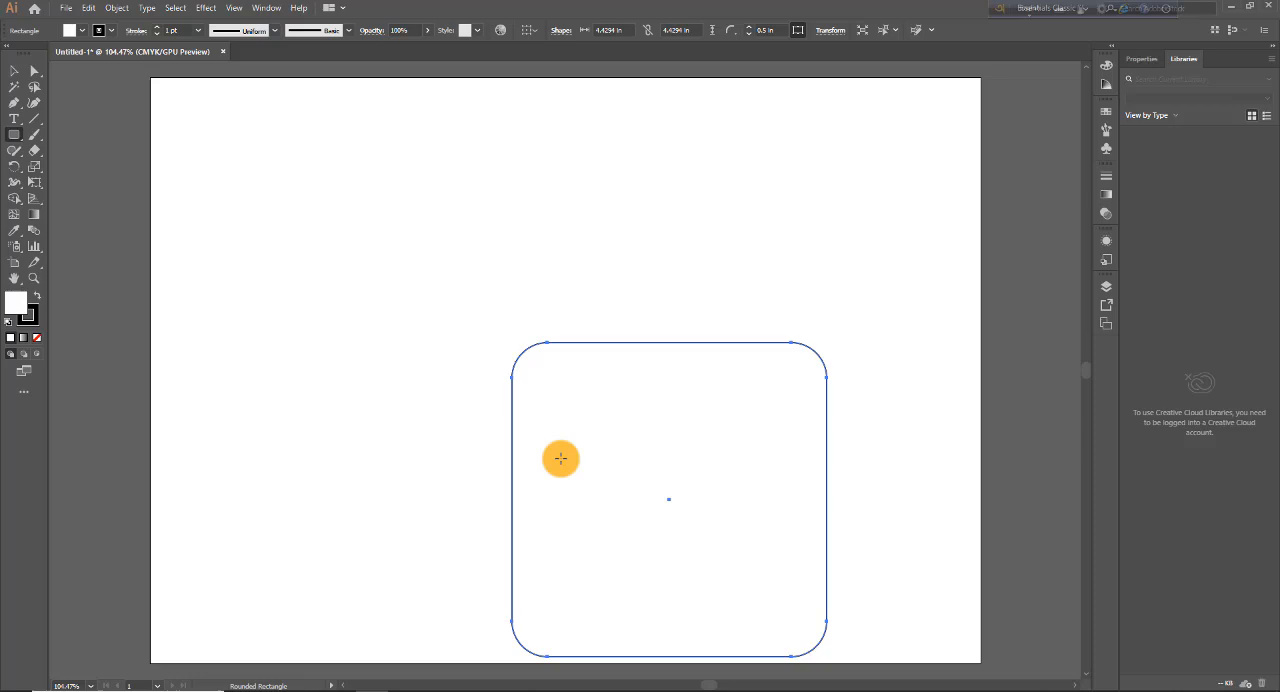
{"action": "left_click", "coordinate": [15, 74]}
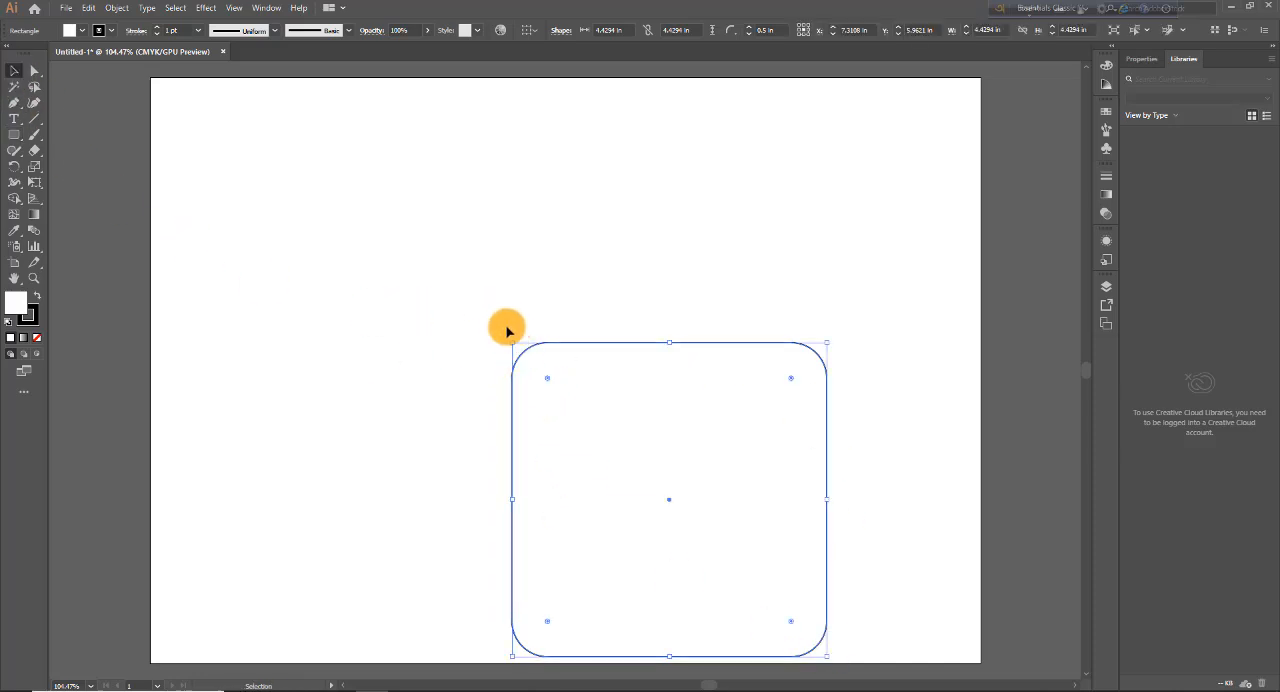
{"action": "key", "text": "Delete"}
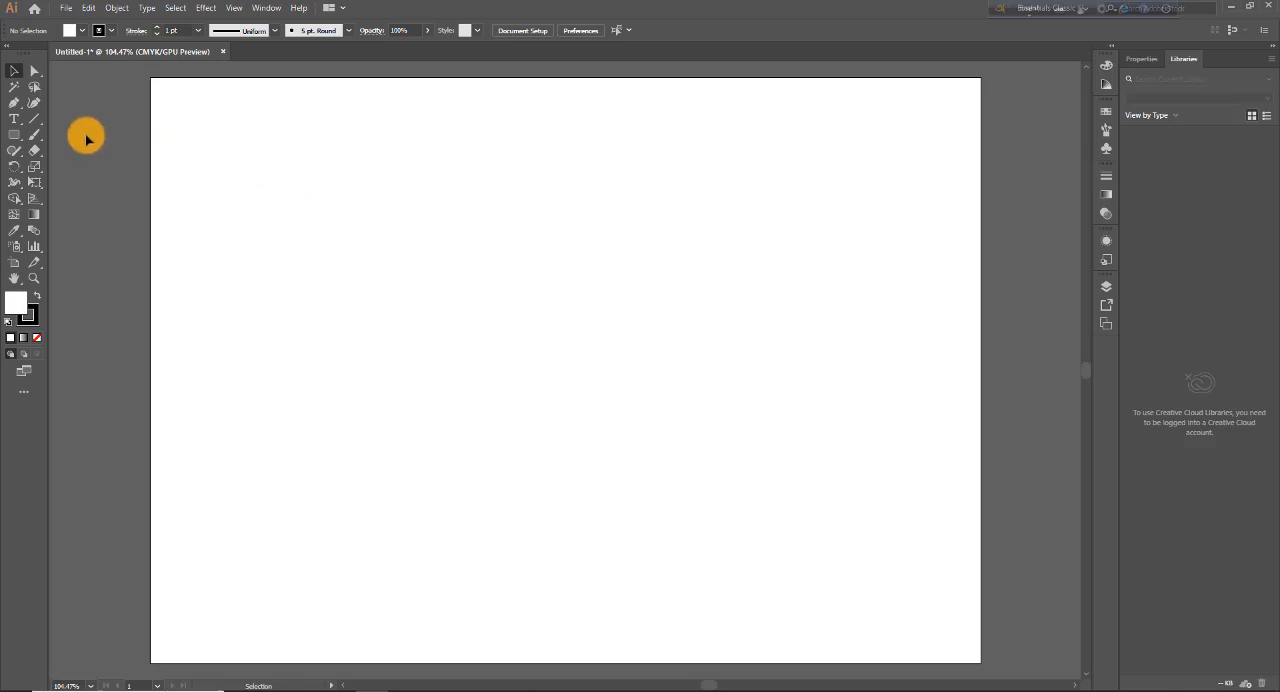
Step: Draw a rounded square about 7.19 in wide outward from its centre, and delete it
{"action": "left_click", "coordinate": [17, 137]}
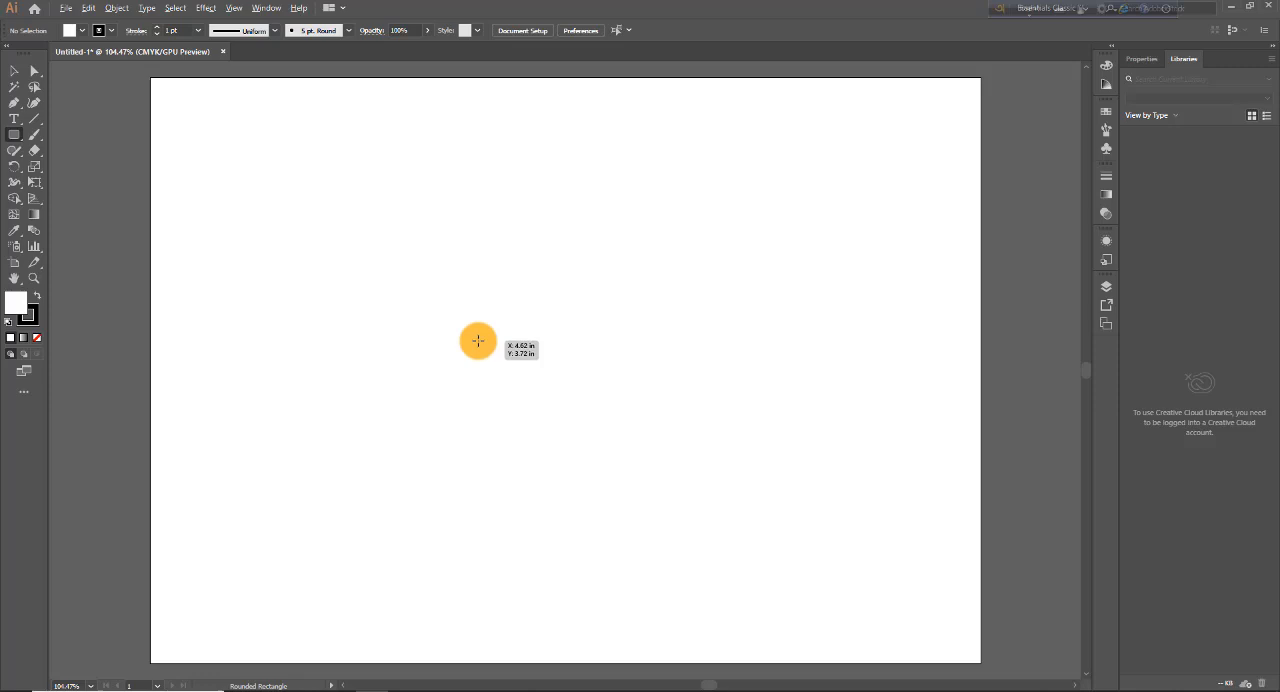
{"action": "left_click_drag", "start_coordinate": [513, 339], "coordinate": [623, 467]}
{"action": "left_click_drag", "start_coordinate": [681, 542], "coordinate": [731, 596]}
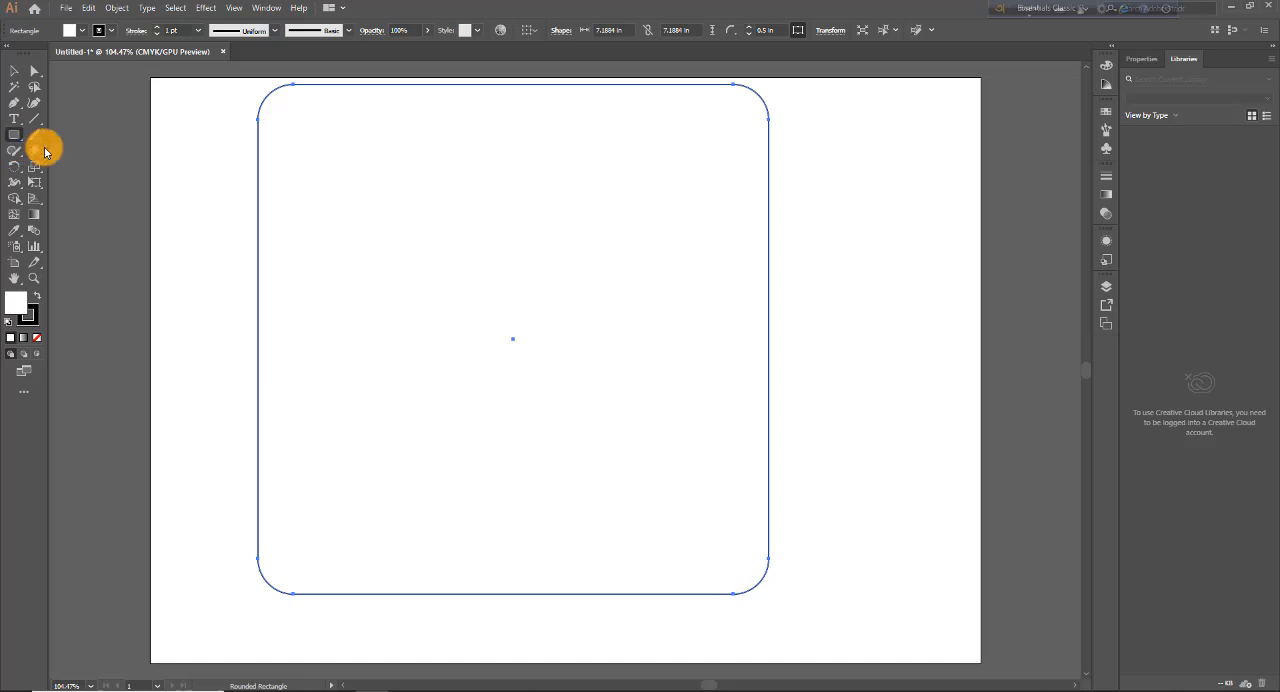
{"action": "key", "text": "Delete"}
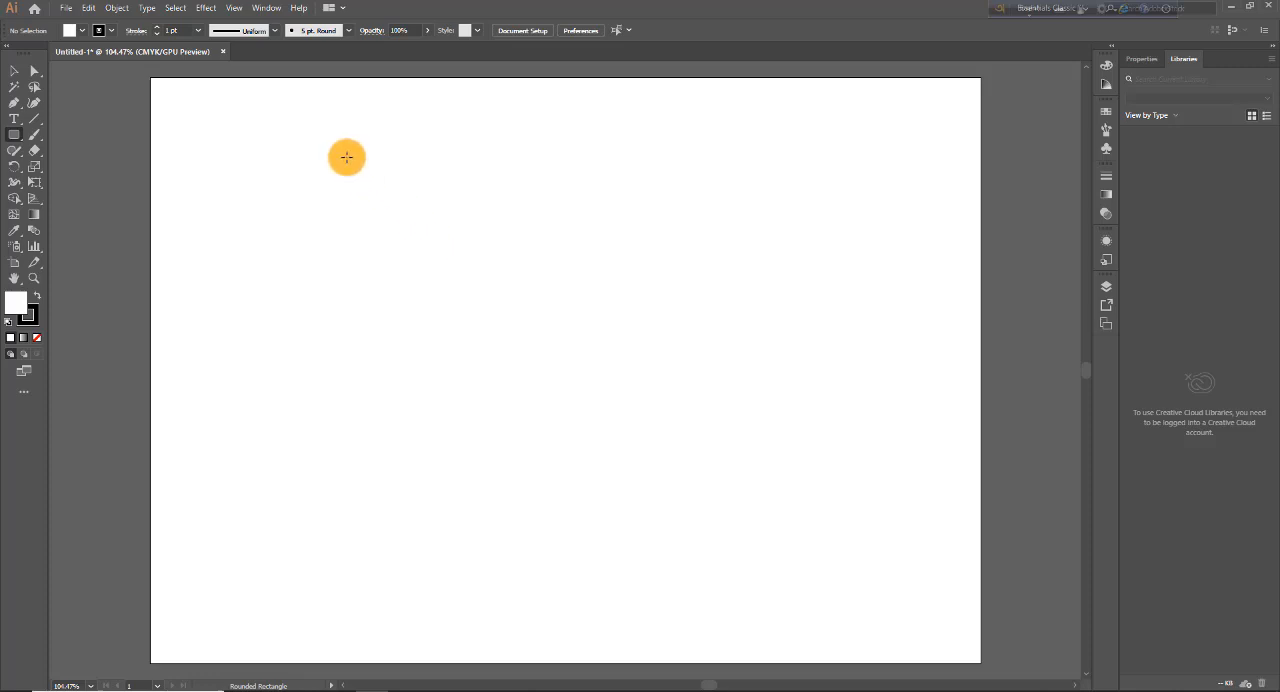
Step: Draw trial rounded rectangles of about 2.03 by 1.88 in and about 2.84 by 3.41 in, undoing each one
{"action": "left_click_drag", "start_coordinate": [346, 157], "coordinate": [415, 225]}
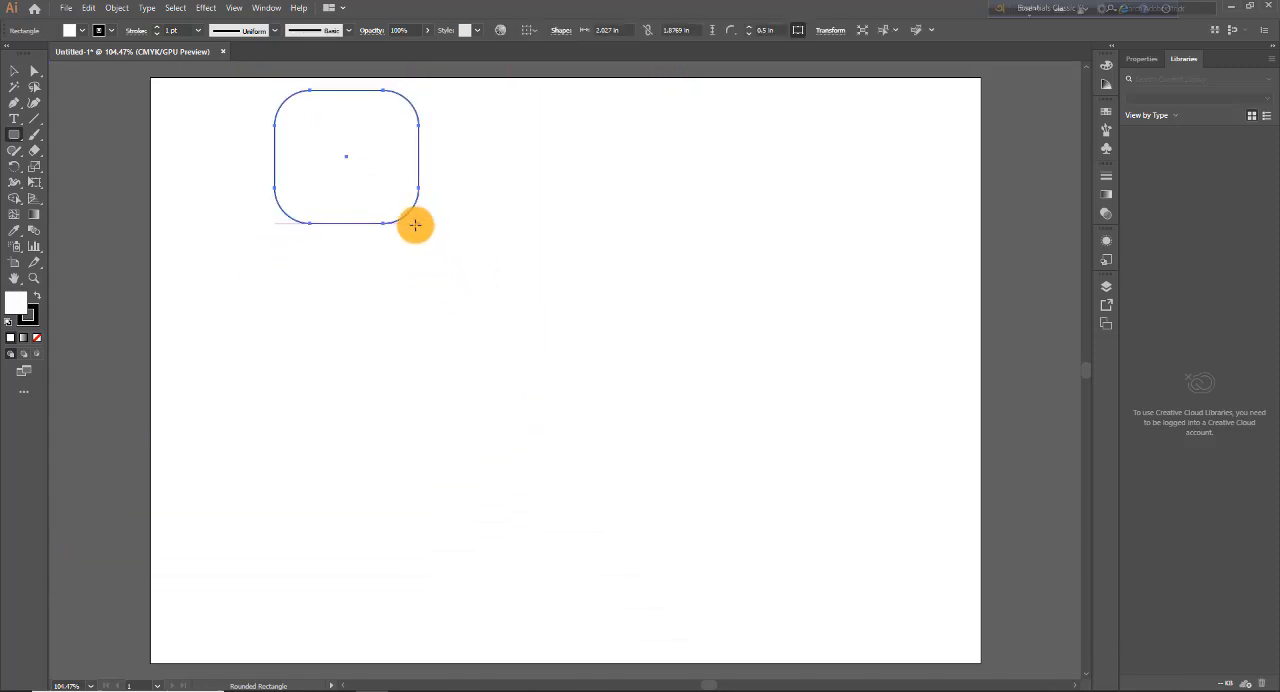
{"action": "key", "text": "ctrl+z"}
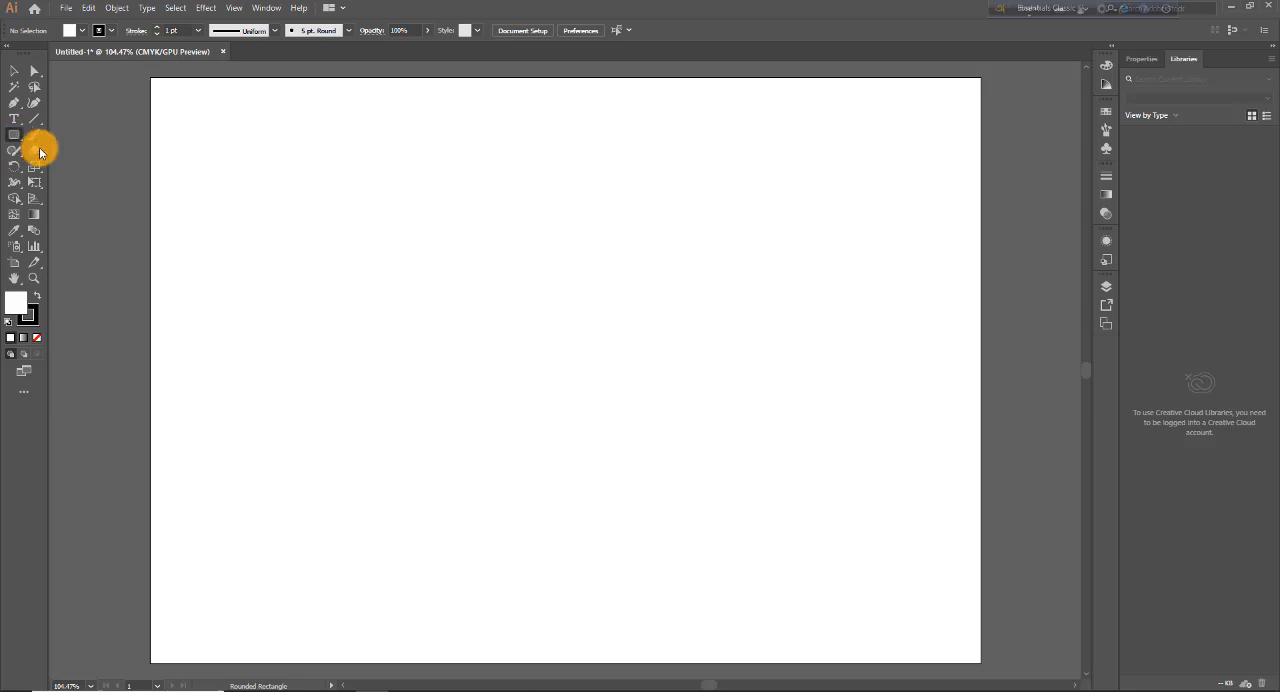
{"action": "mouse_move", "coordinate": [443, 269]}
{"action": "left_mouse_down"}
{"action": "mouse_move", "coordinate": [622, 477]}
{"action": "mouse_move", "coordinate": [557, 366]}
{"action": "mouse_move", "coordinate": [603, 457]}
{"action": "mouse_move", "coordinate": [650, 510]}
{"action": "left_mouse_up"}
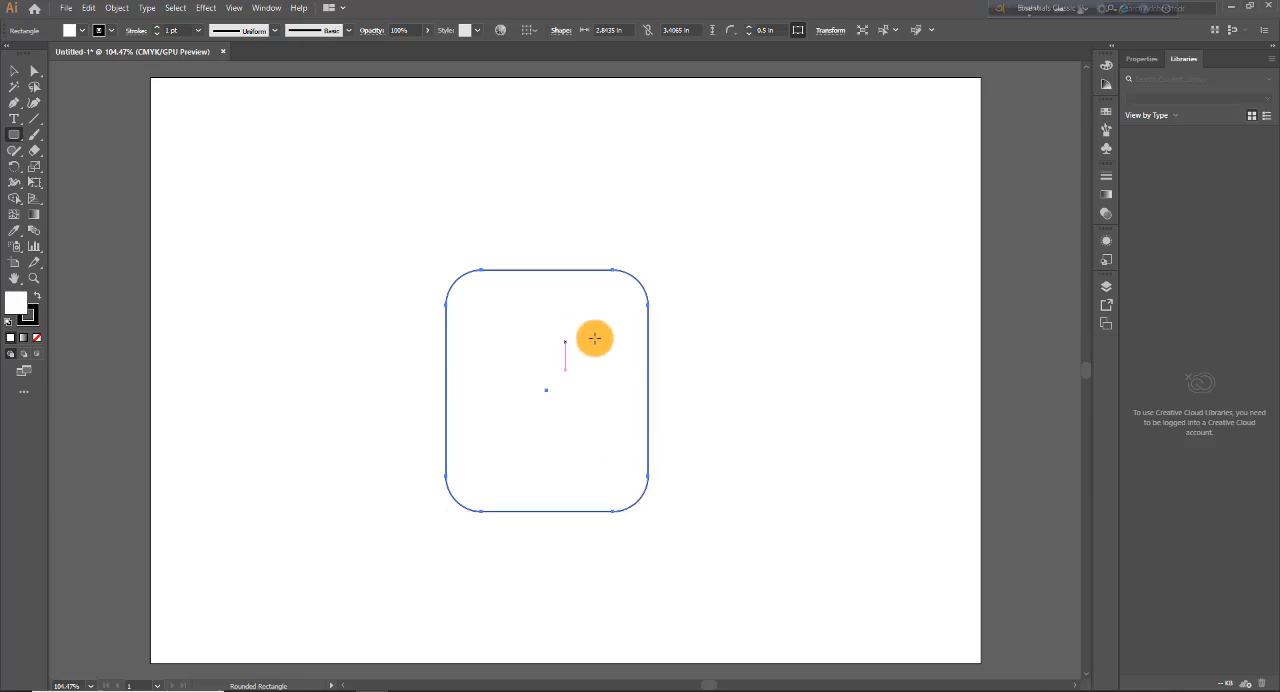
{"action": "key", "text": "ctrl+z"}
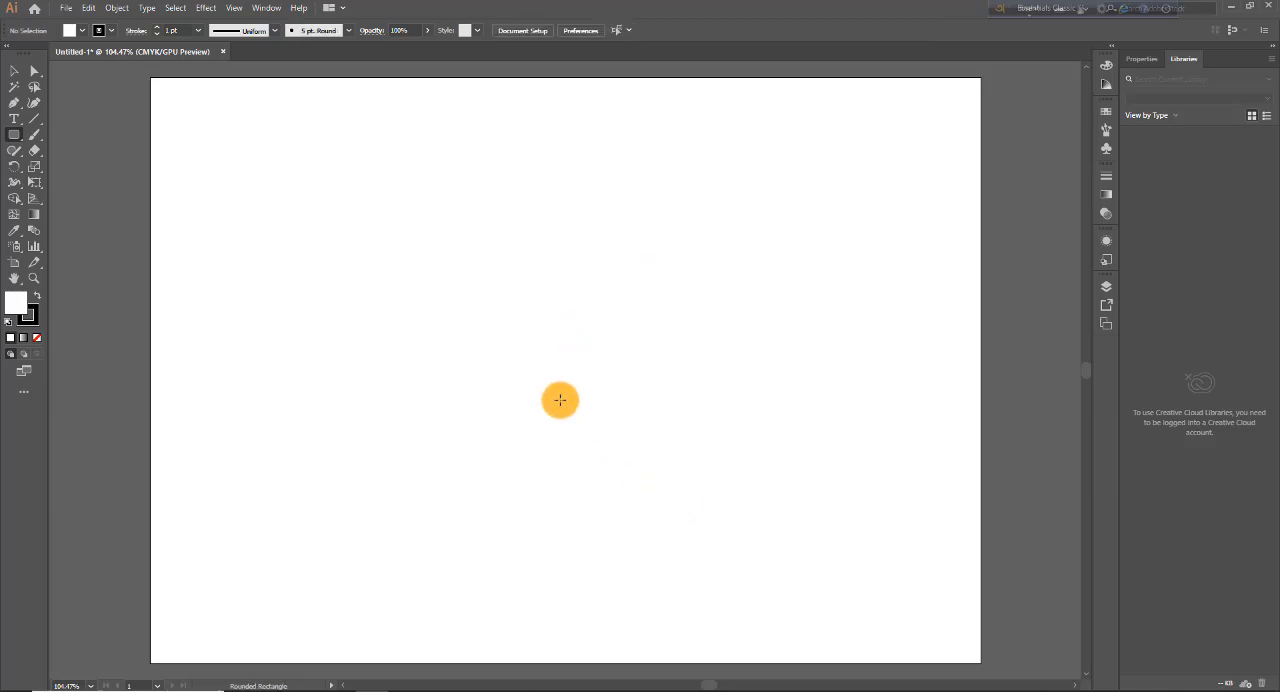
Step: Draw a rounded rectangle about 3.48 by 4.07 in, moving it to the artboard's upper-right corner while drawing, and delete it
{"action": "left_click_drag", "start_coordinate": [360, 219], "coordinate": [607, 507]}
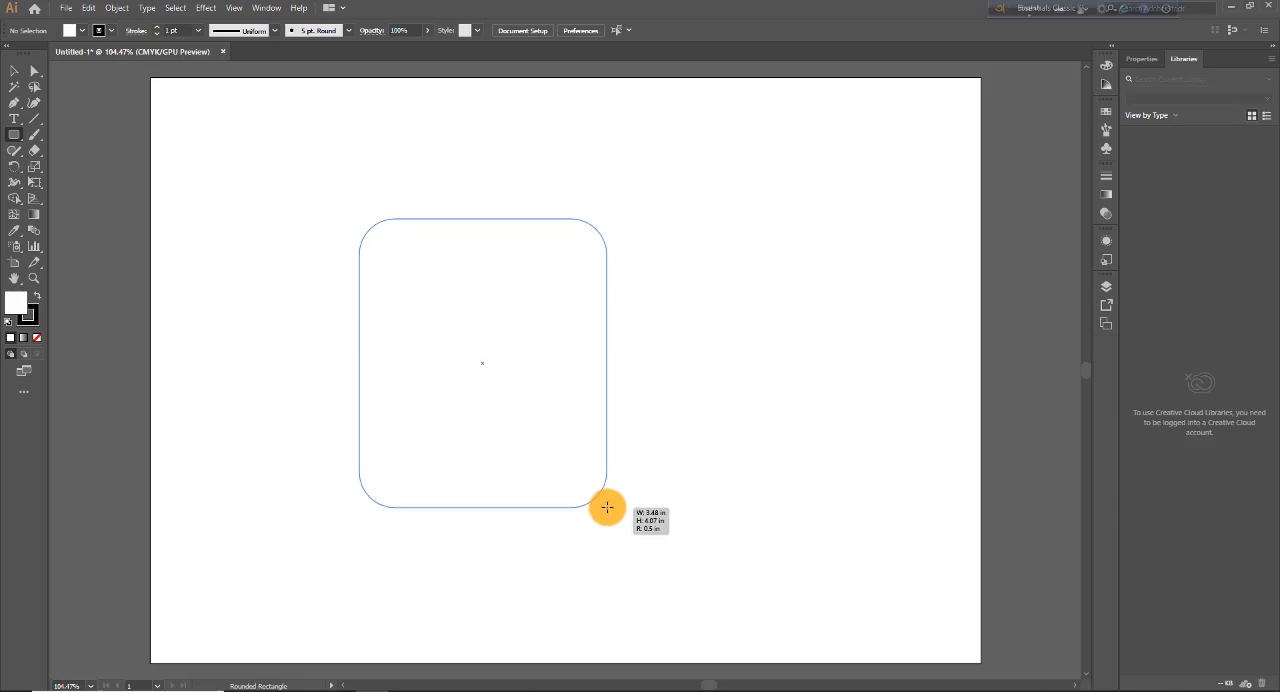
{"action": "mouse_move", "coordinate": [607, 507]}
{"action": "left_mouse_down"}
{"action": "mouse_move", "coordinate": [897, 380]}
{"action": "mouse_move", "coordinate": [1016, 362]}
{"action": "left_mouse_up"}
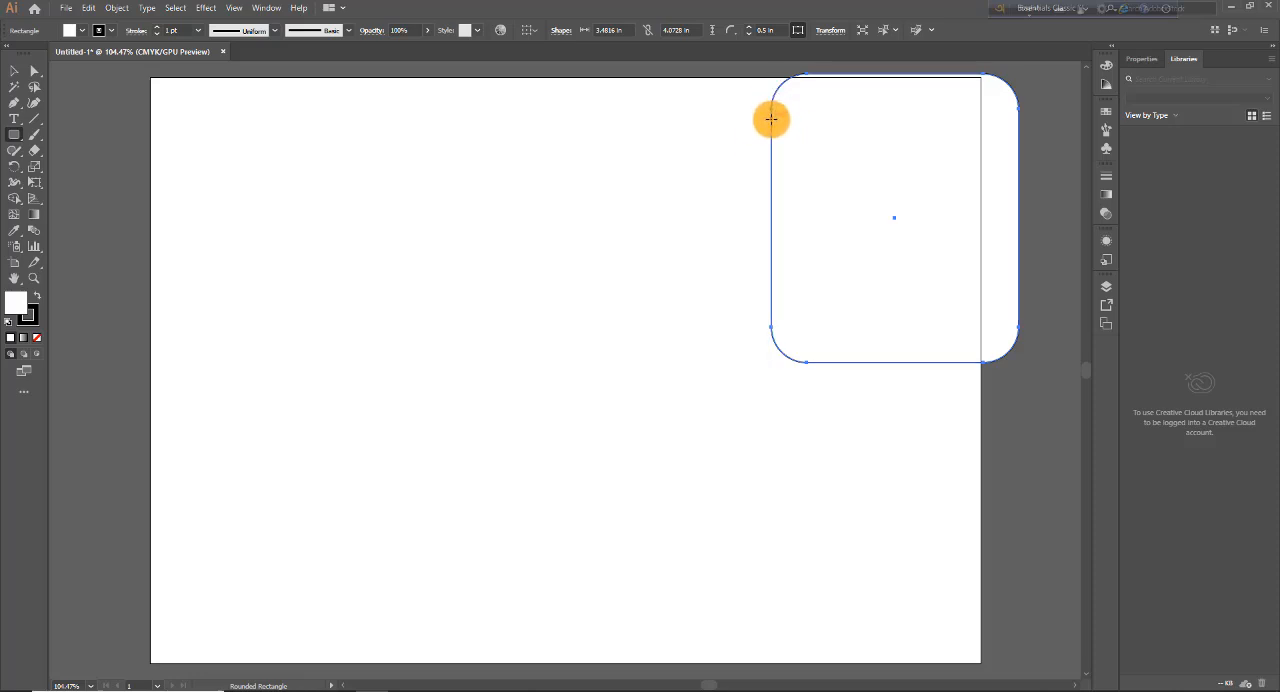
{"action": "left_click", "coordinate": [545, 420]}
{"action": "left_click", "coordinate": [928, 289]}
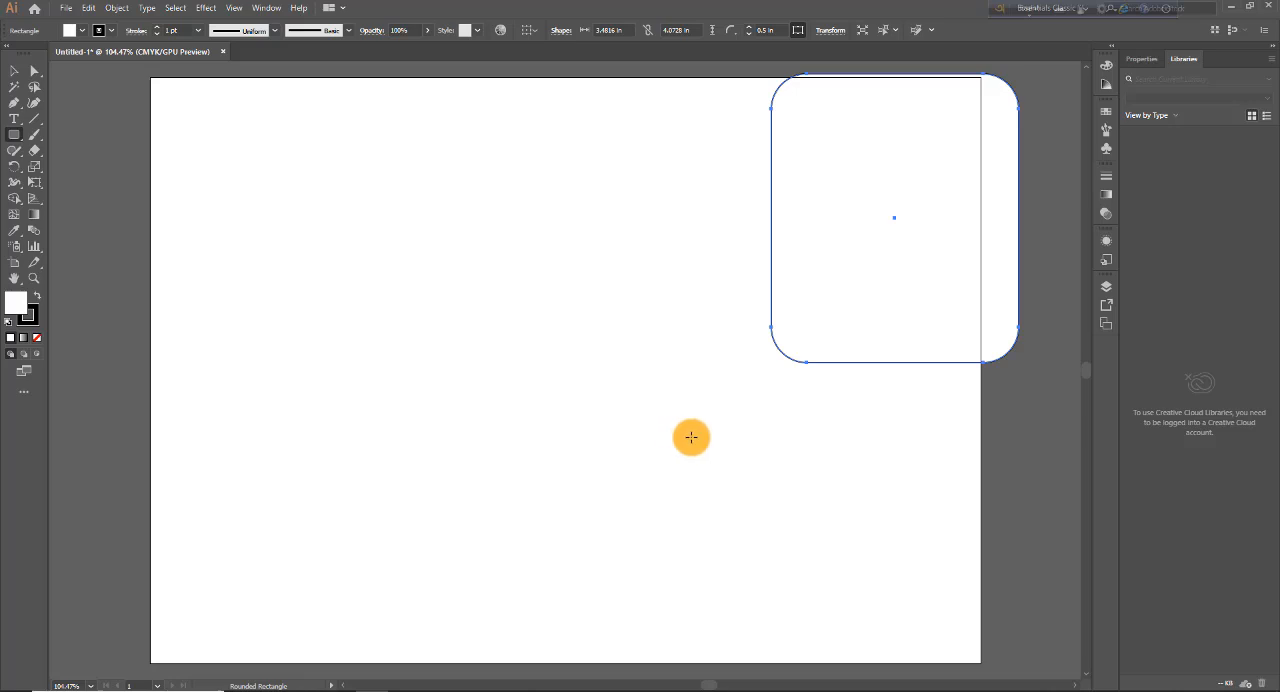
{"action": "key", "text": "v"}
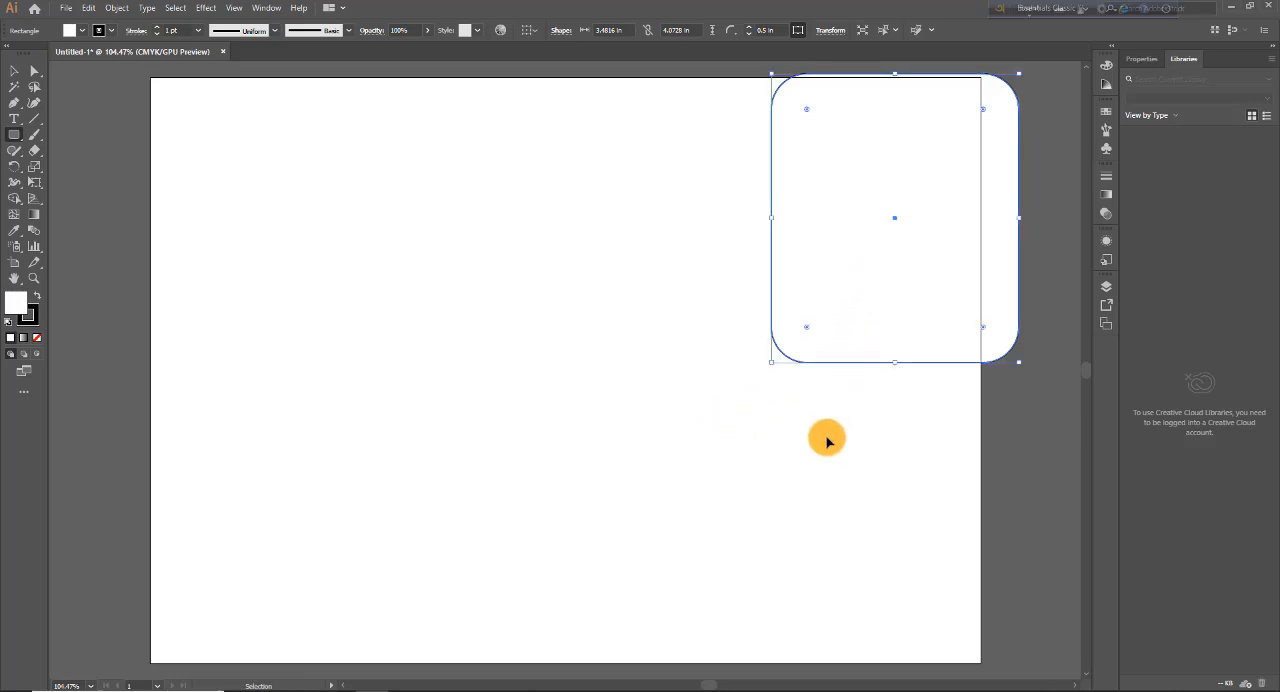
{"action": "left_click", "coordinate": [770, 445], "text": "ctrl"}
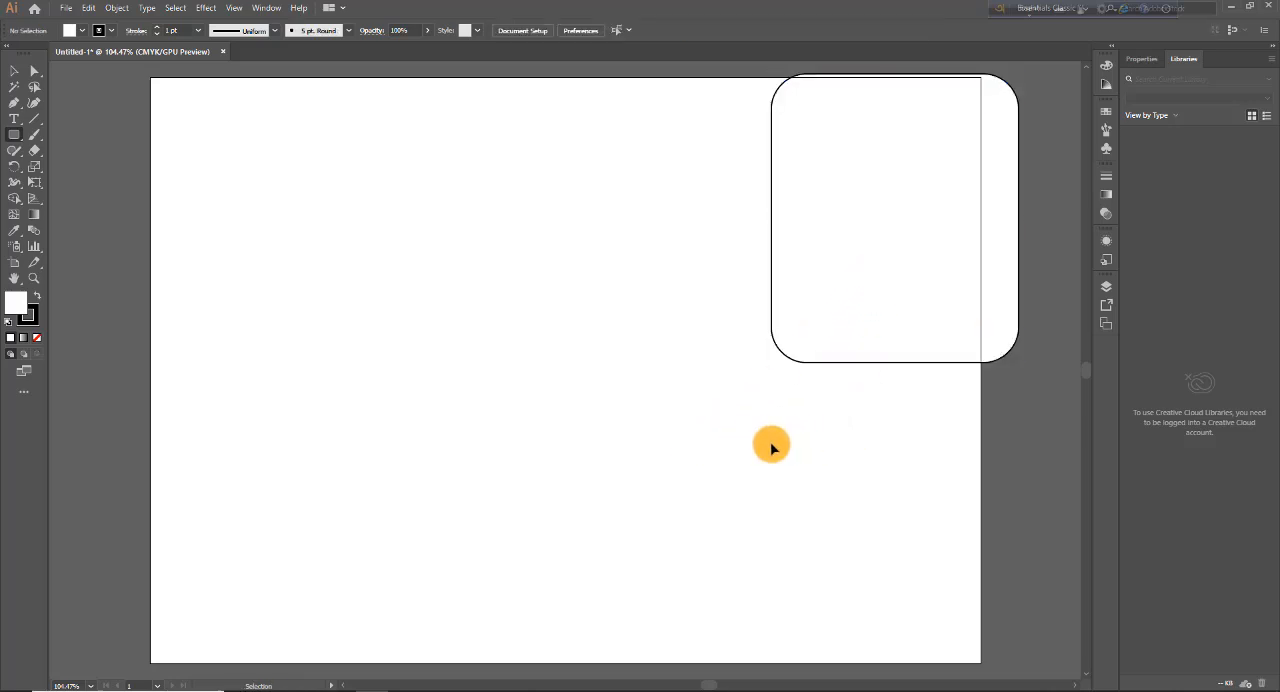
{"action": "left_click", "coordinate": [15, 71]}
{"action": "left_click", "coordinate": [800, 300]}
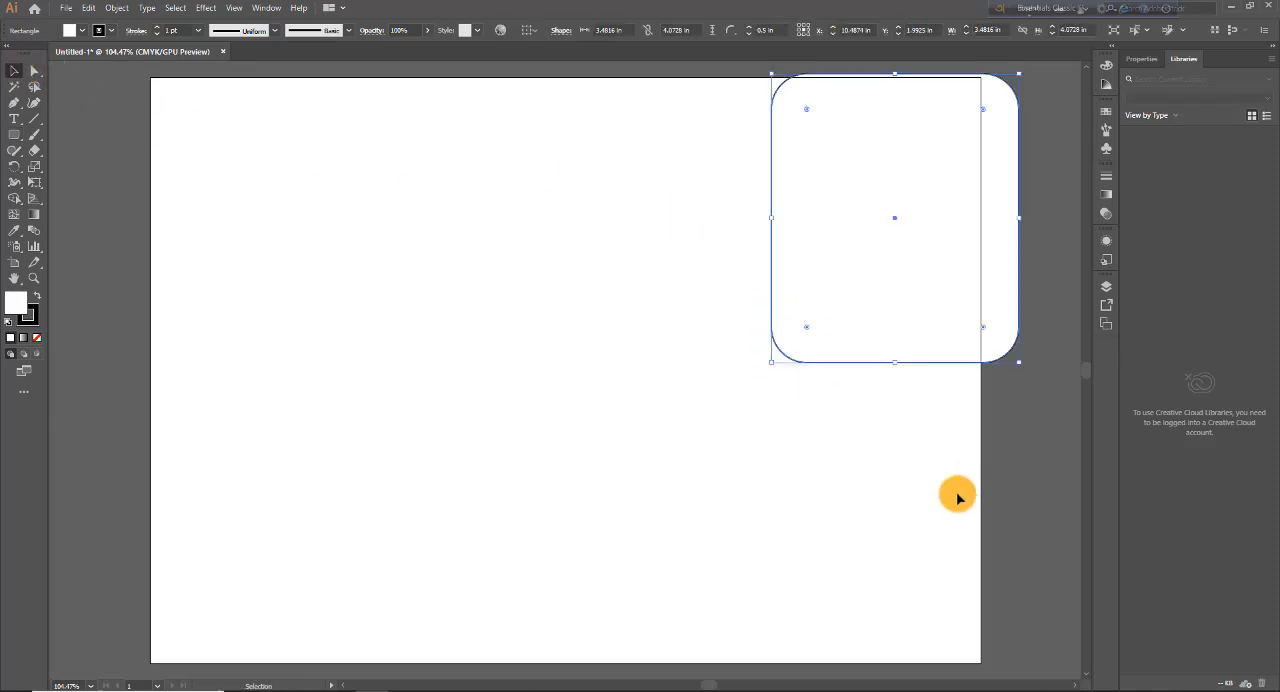
{"action": "key", "text": "Delete"}
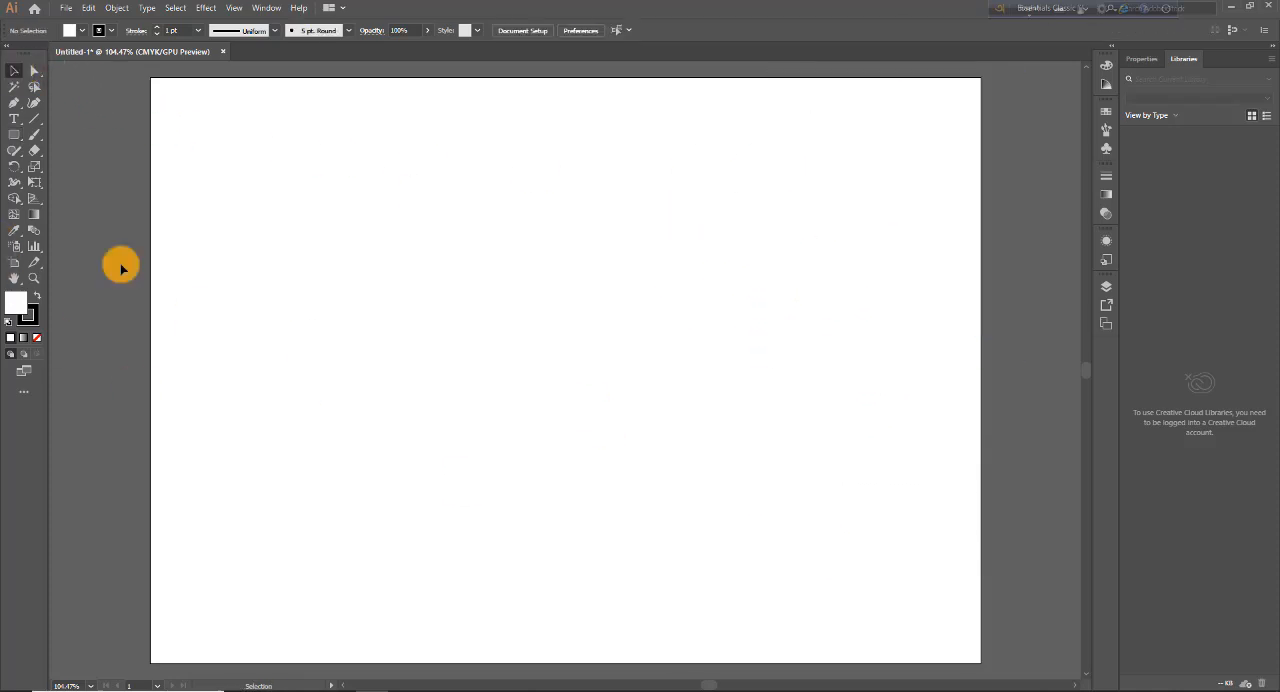
Step: Draw a rounded square about 5.29 in wide outward from its centre, and create an exact 2 by 2 in one to its right
{"action": "left_click", "coordinate": [13, 136]}
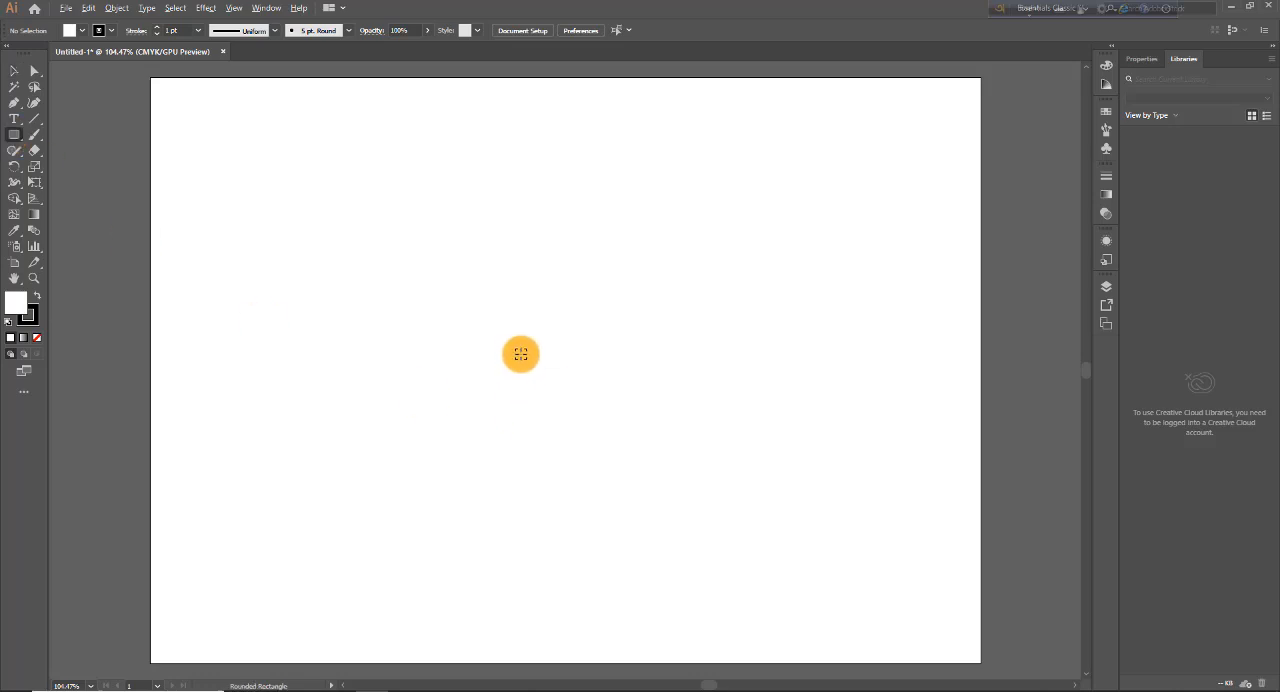
{"action": "left_click_drag", "start_coordinate": [520, 354], "coordinate": [692, 541]}
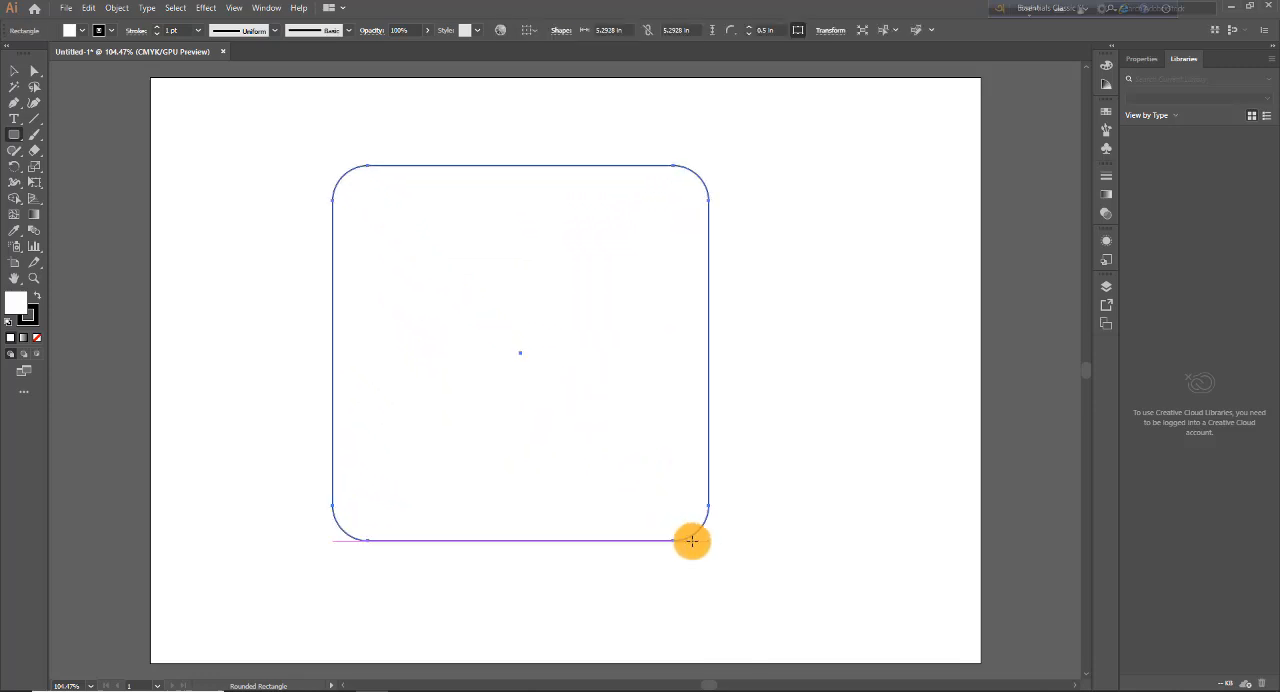
{"action": "left_click", "coordinate": [788, 289]}
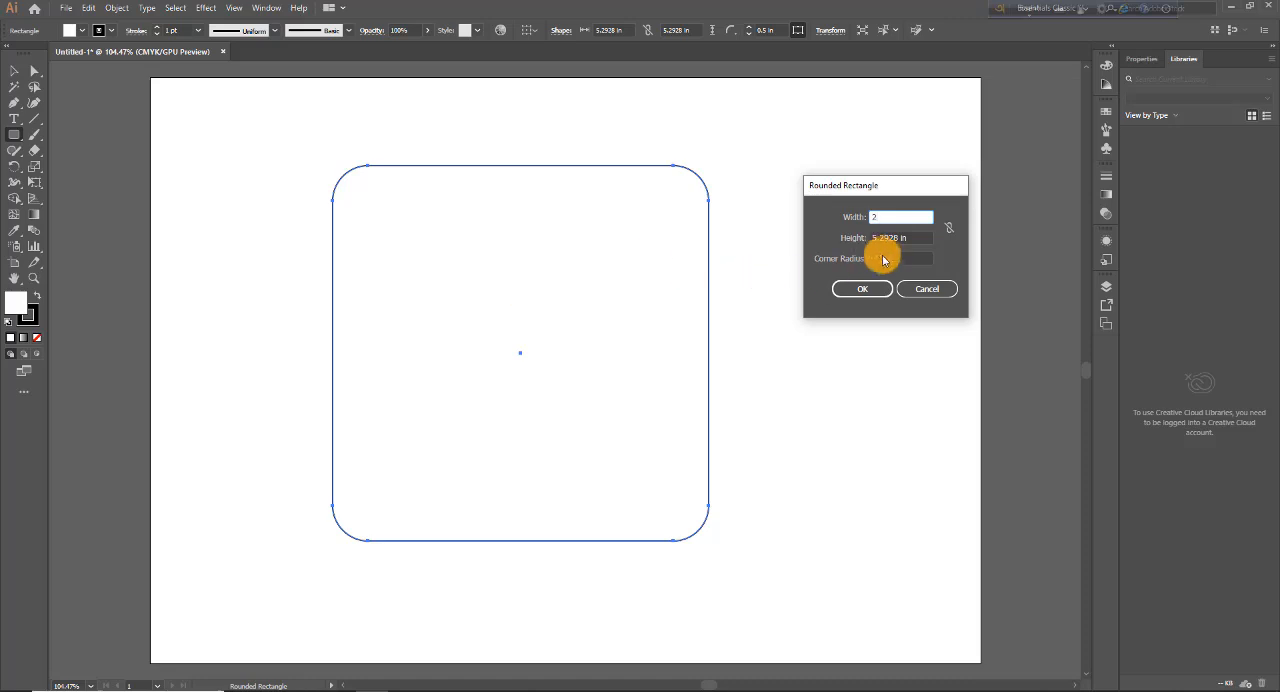
{"action": "key", "text": "Tab"}
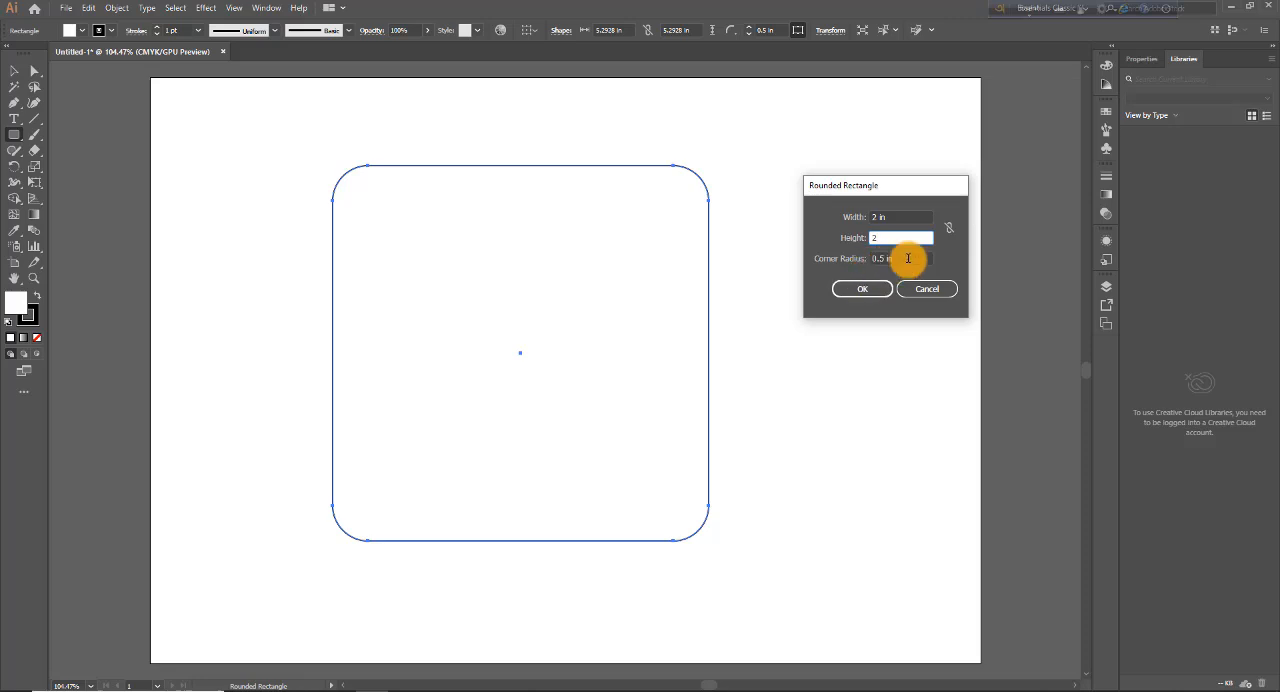
{"action": "left_click", "coordinate": [879, 294]}
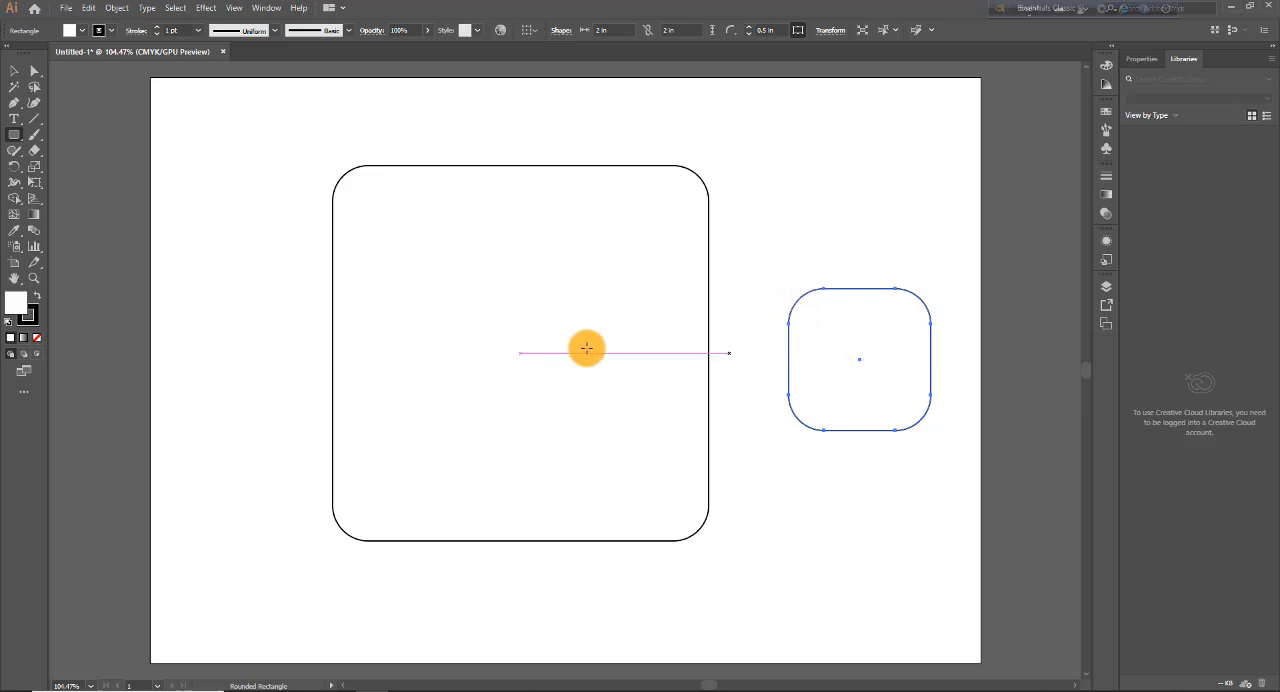
Step: Create an exact 4 by 4 in rounded square with a 1 in corner radius, starting inside the large square
{"action": "left_click", "coordinate": [456, 354]}
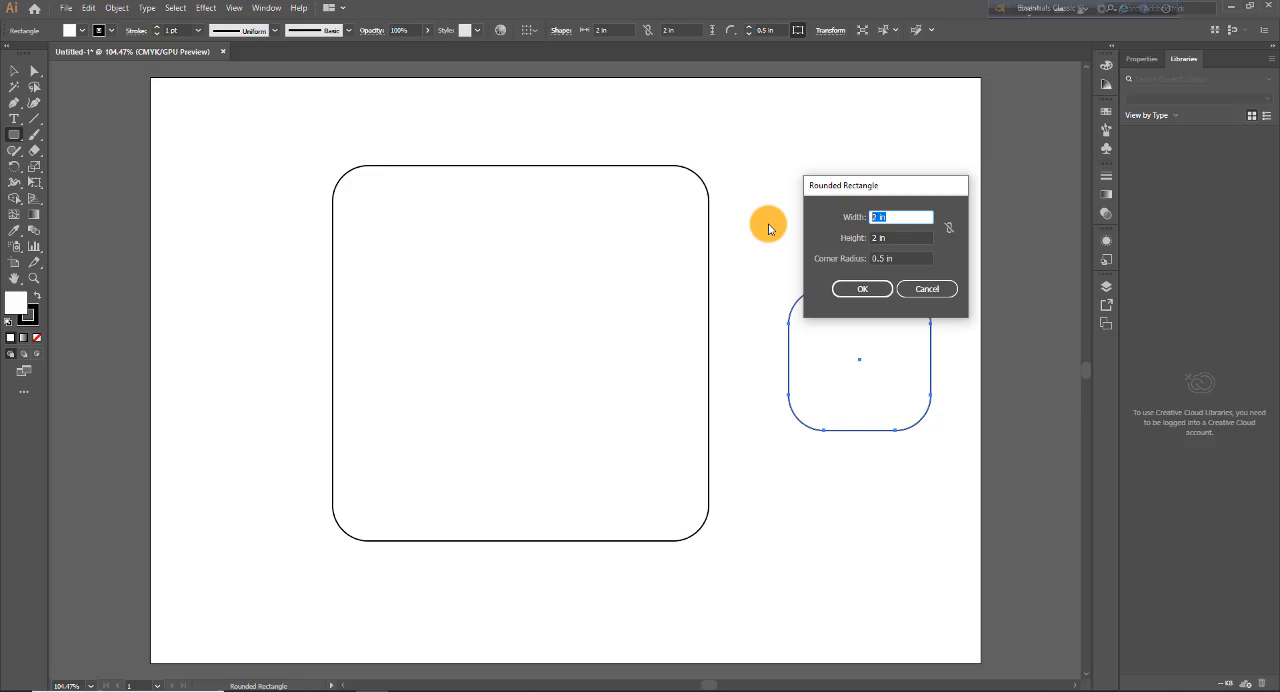
{"action": "key", "text": "Tab"}
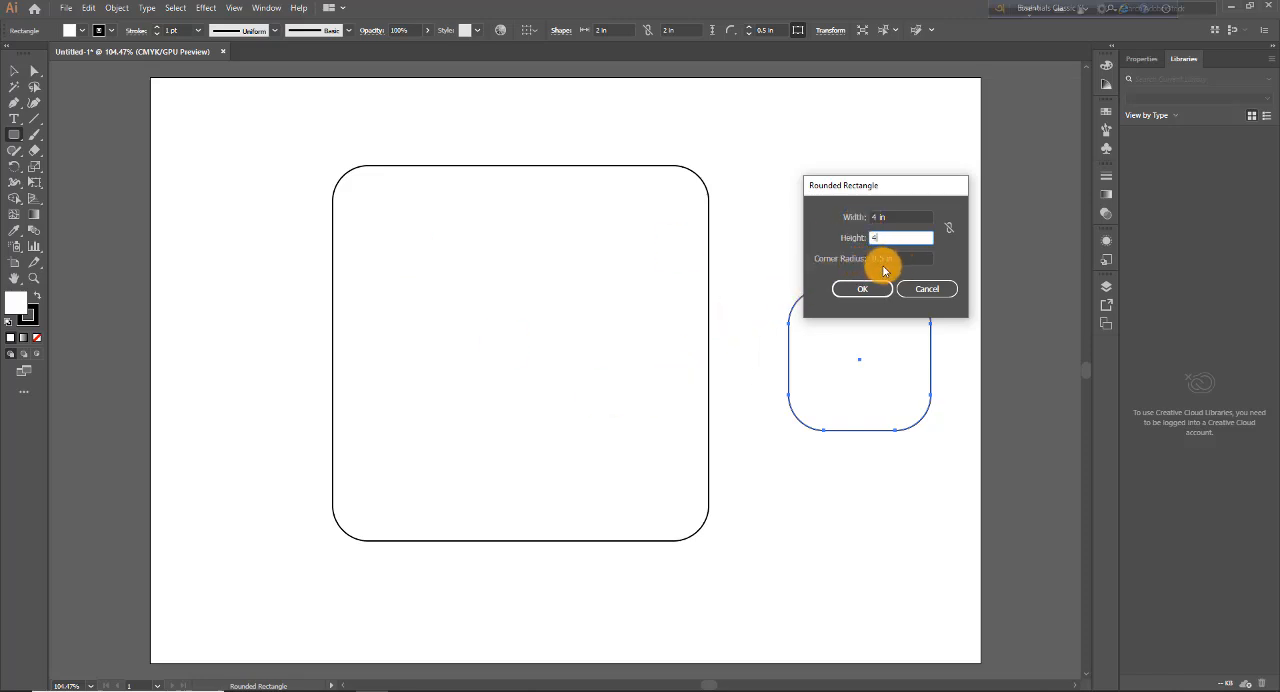
{"action": "key", "text": "Tab"}
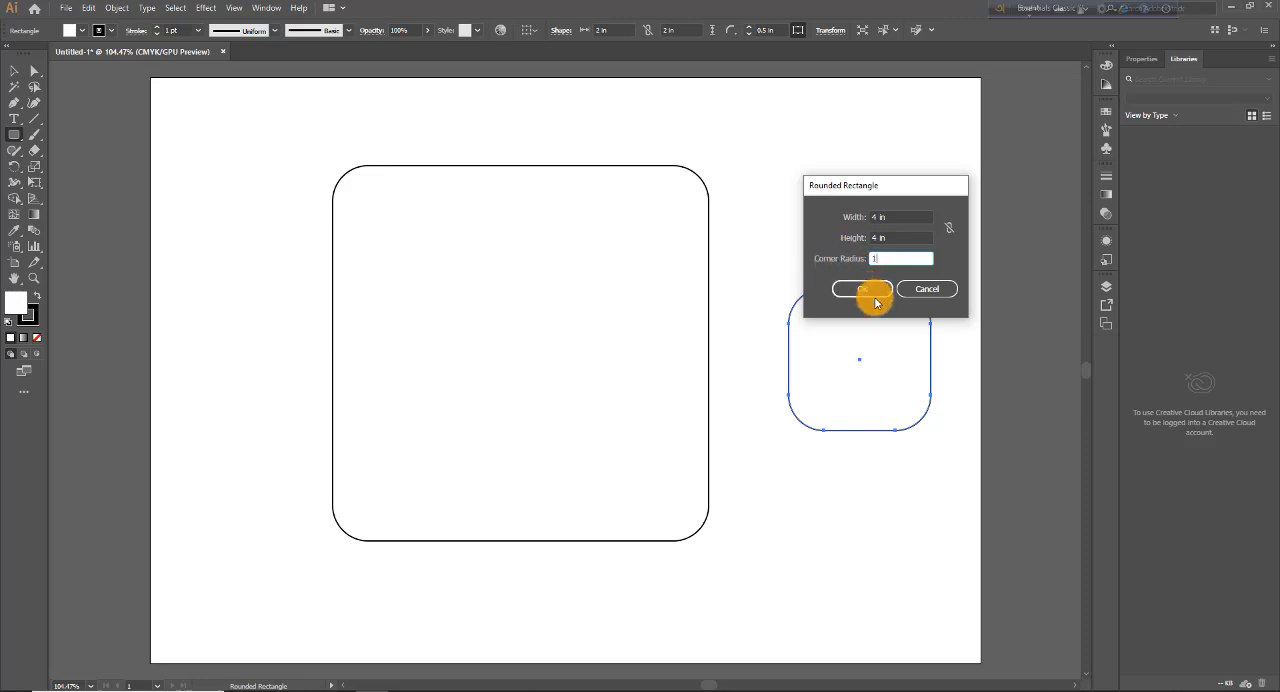
{"action": "type", "text": "1"}
{"action": "left_click", "coordinate": [866, 289]}
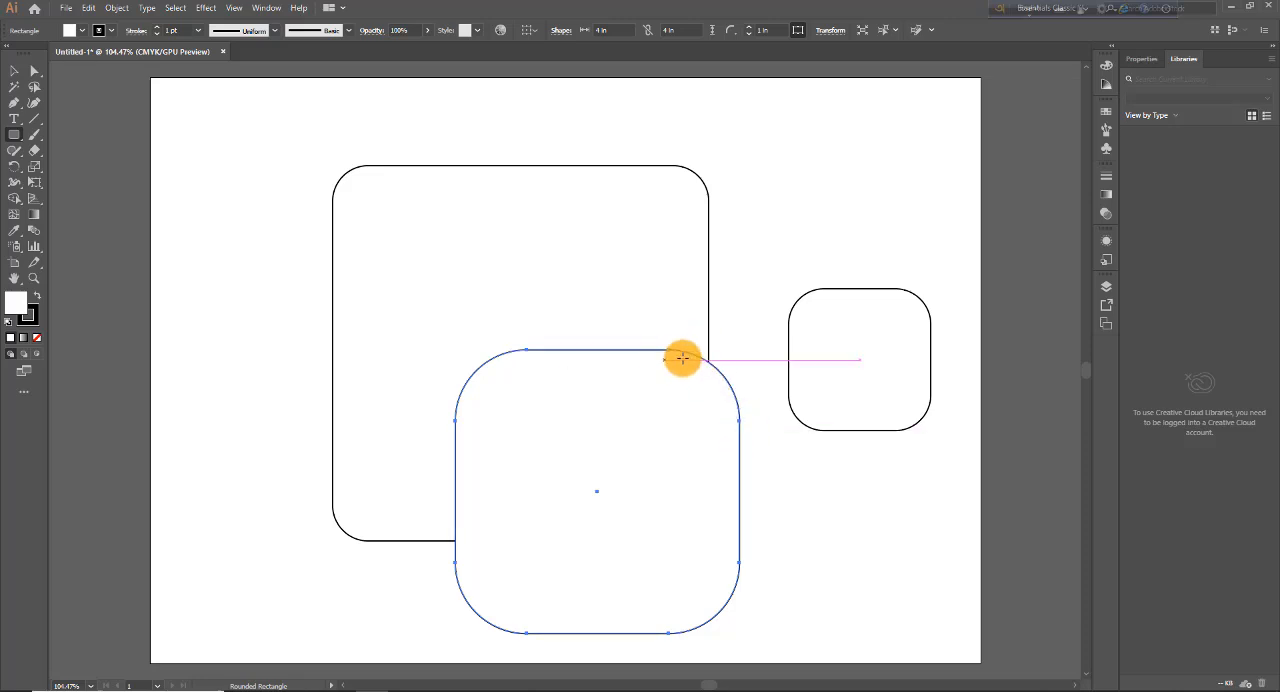
Step: Start an exact-size rounded rectangle just right of the large square, with width 5 in and height 3 in
{"action": "left_click", "coordinate": [754, 302]}
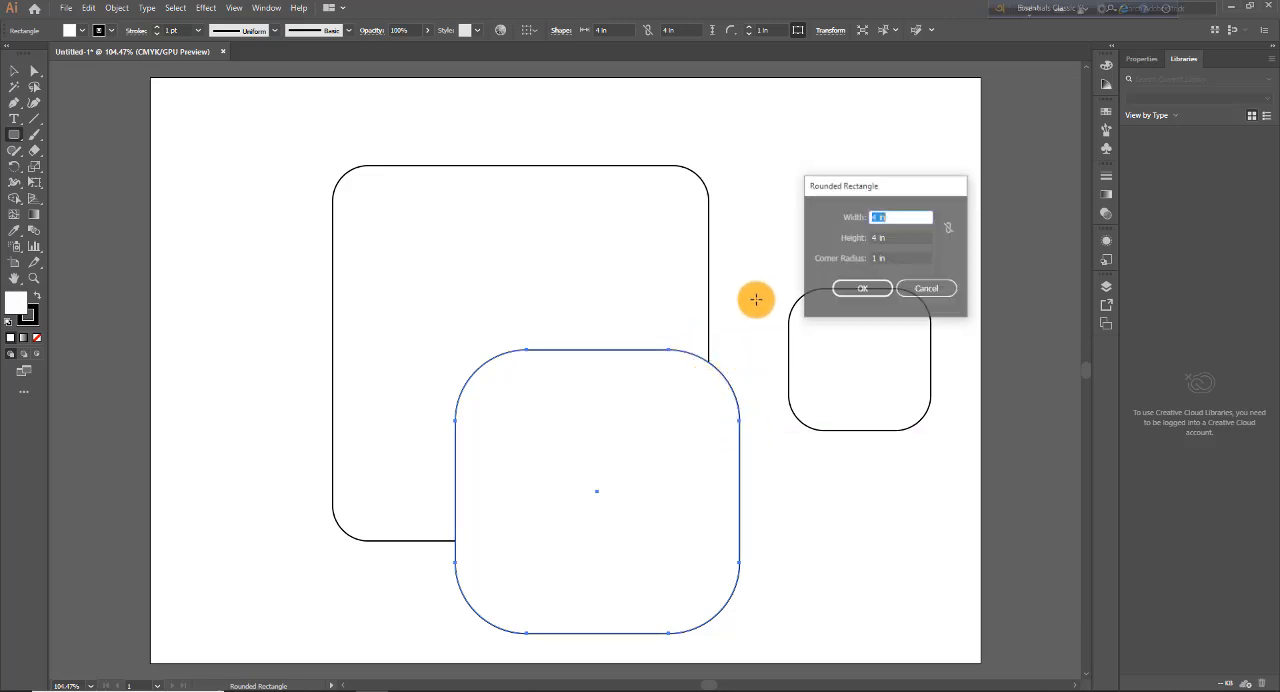
{"action": "double_click", "coordinate": [892, 258]}
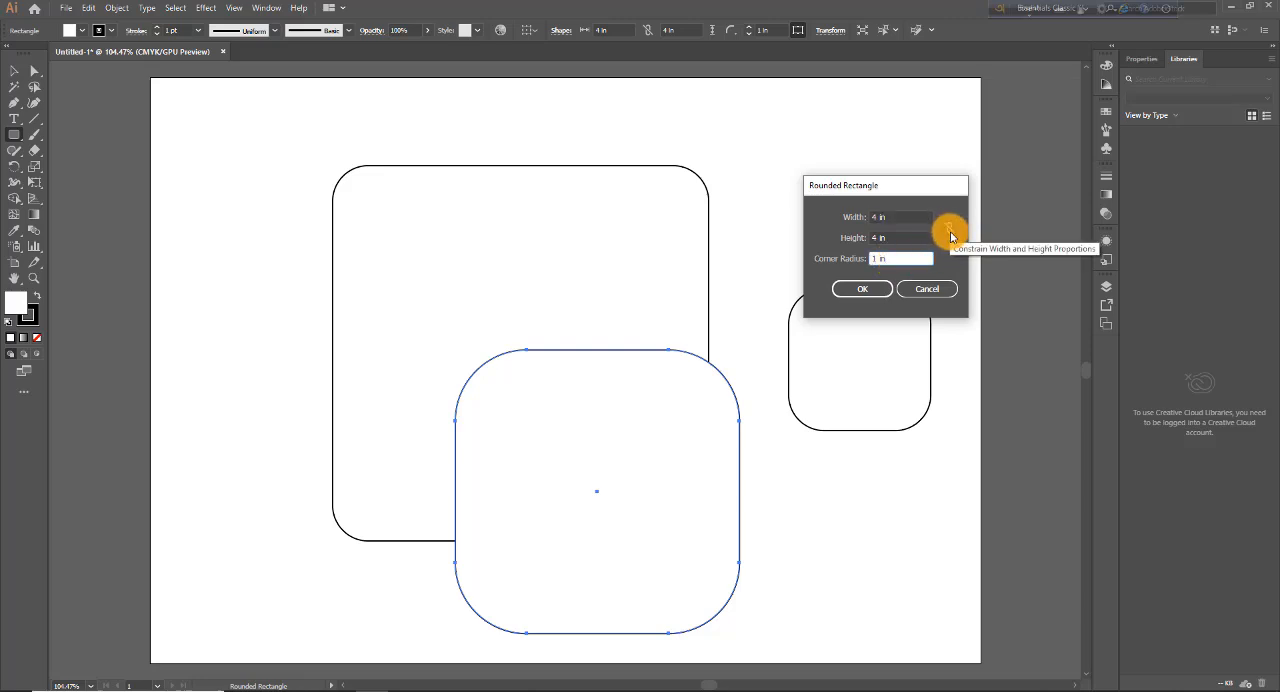
{"action": "left_click", "coordinate": [886, 217]}
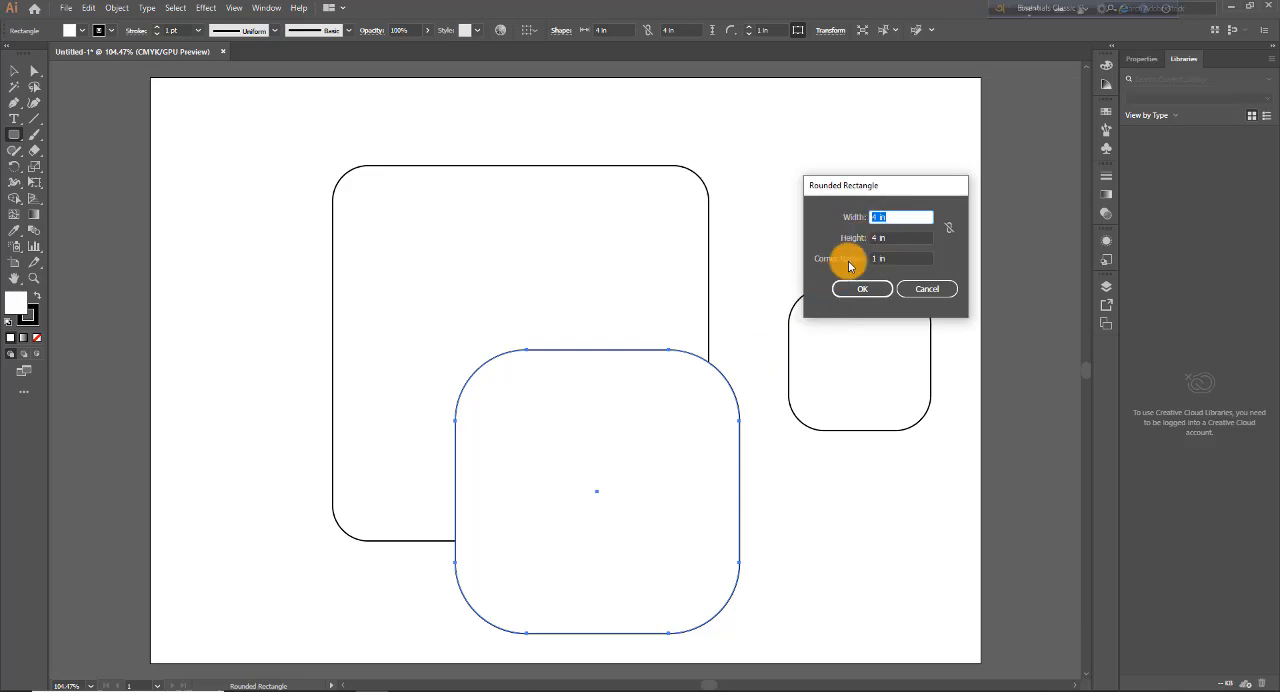
{"action": "type", "text": "5"}
{"action": "left_click", "coordinate": [910, 238]}
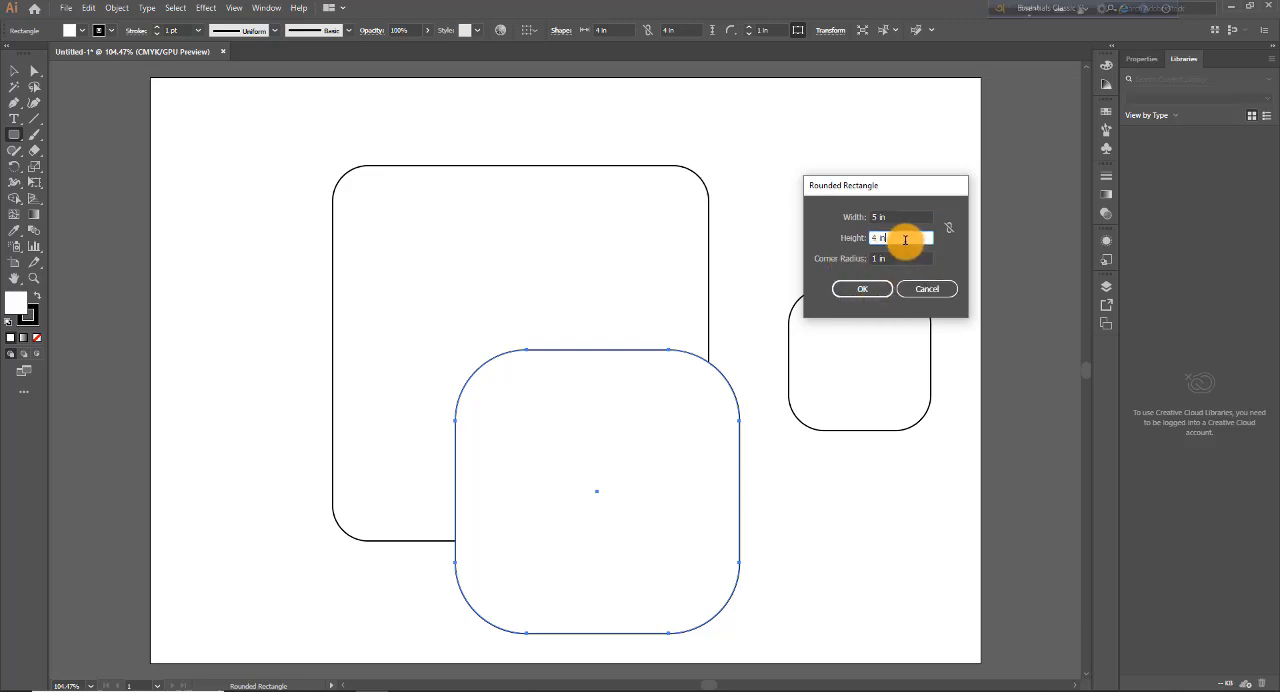
{"action": "left_click_drag", "start_coordinate": [868, 239], "coordinate": [832, 246]}
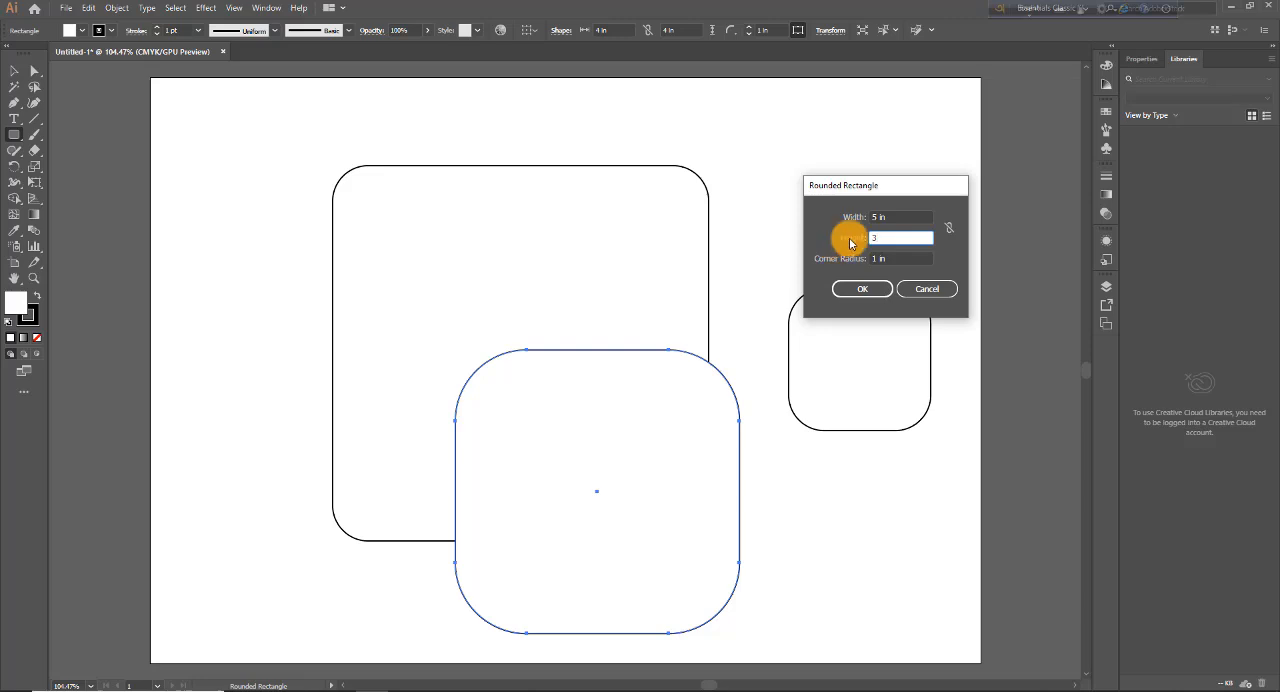
Step: Constrain the width and height proportions, and try widths of 6, 4, 7 and finally 9 in
{"action": "left_click", "coordinate": [897, 216]}
{"action": "left_click", "coordinate": [905, 217]}
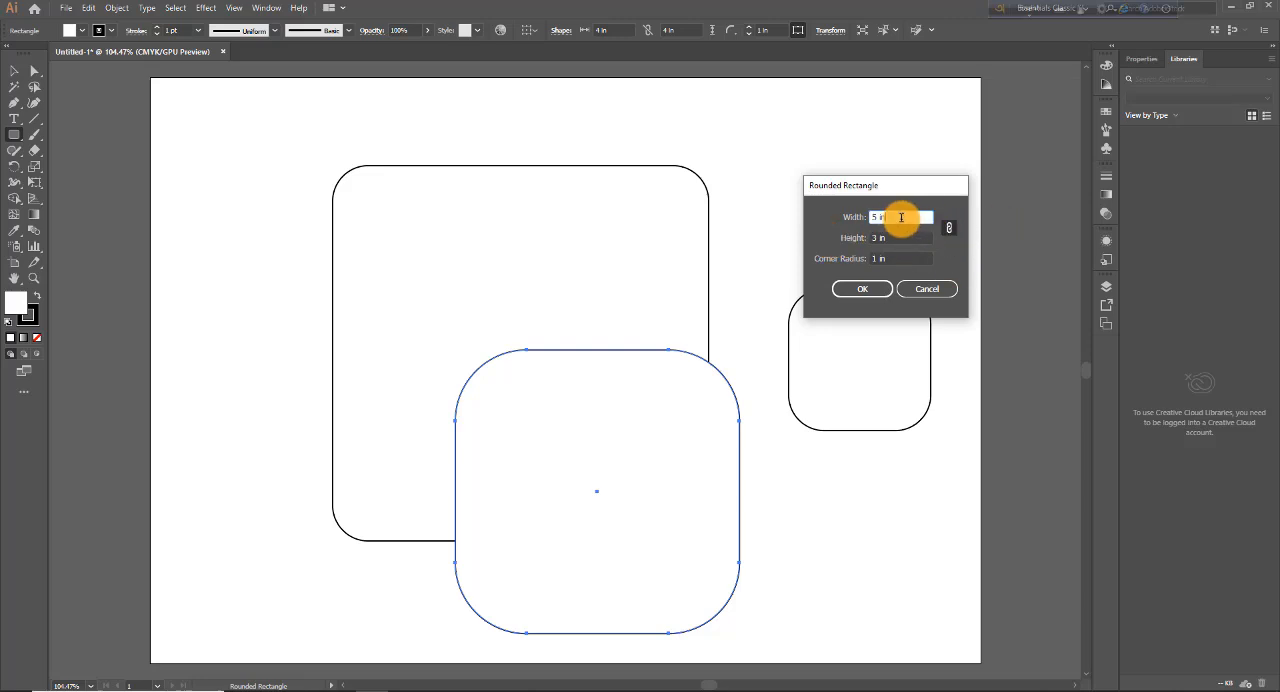
{"action": "left_click_drag", "start_coordinate": [912, 218], "coordinate": [825, 227]}
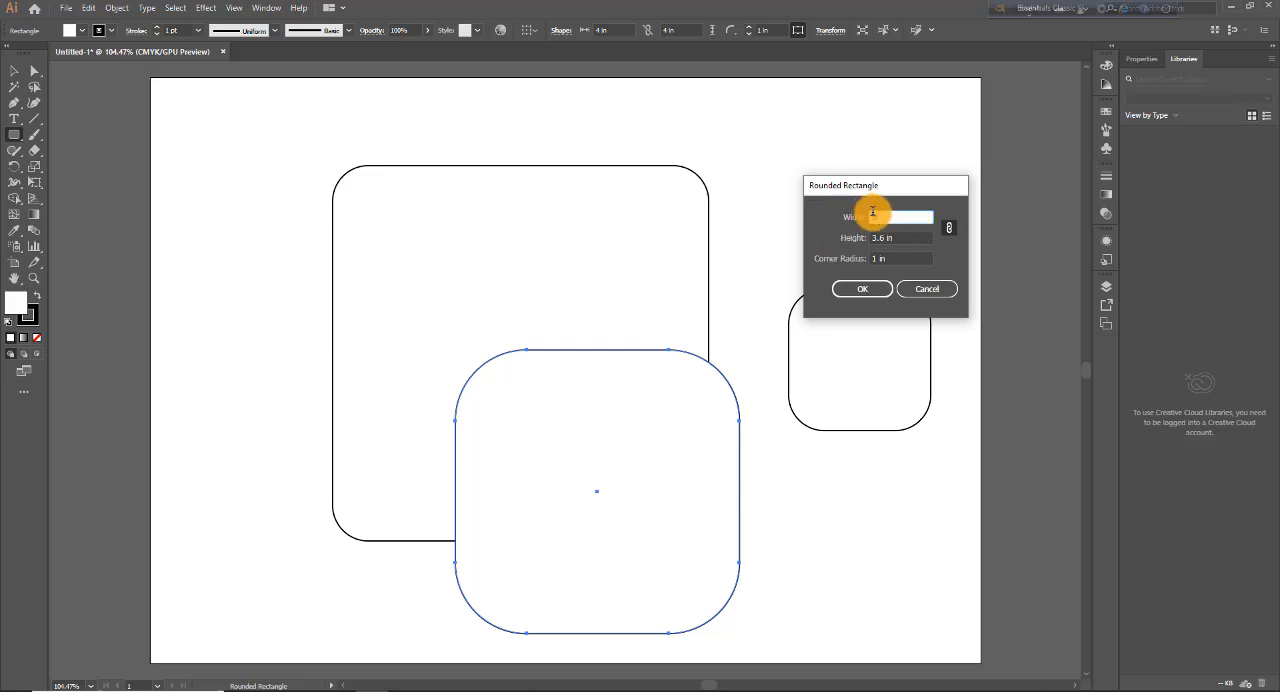
{"action": "type", "text": "6"}
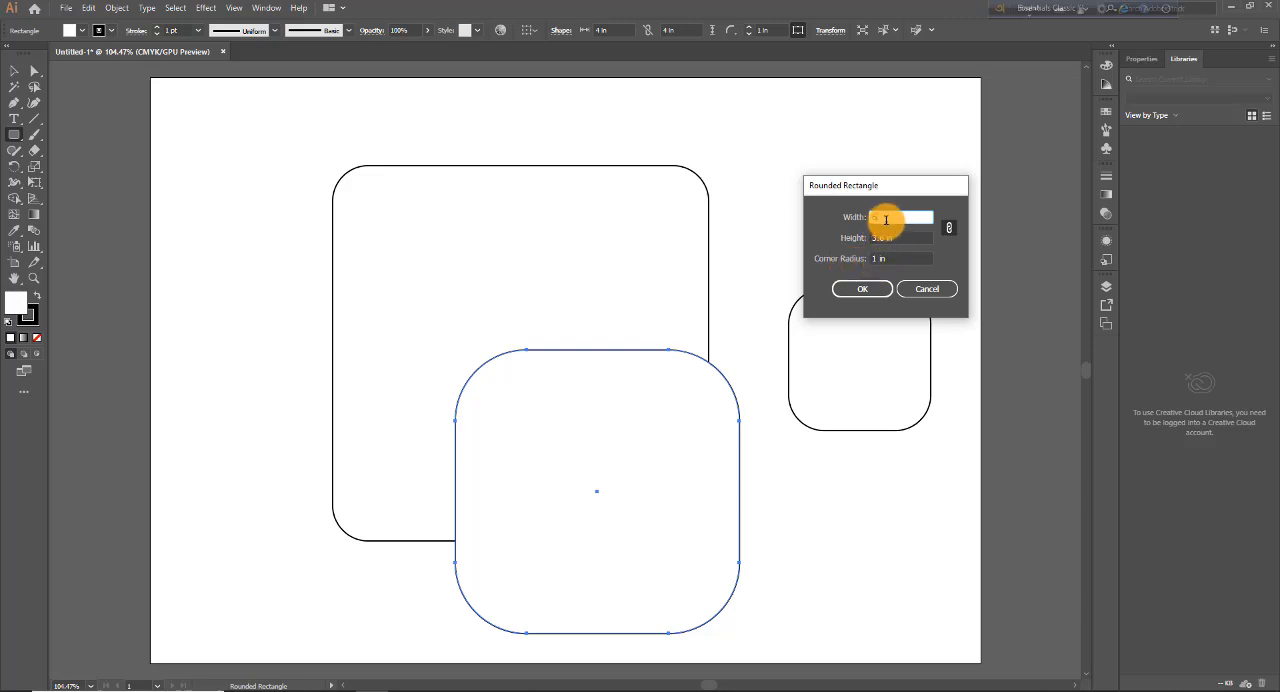
{"action": "left_click_drag", "start_coordinate": [886, 218], "coordinate": [857, 218]}
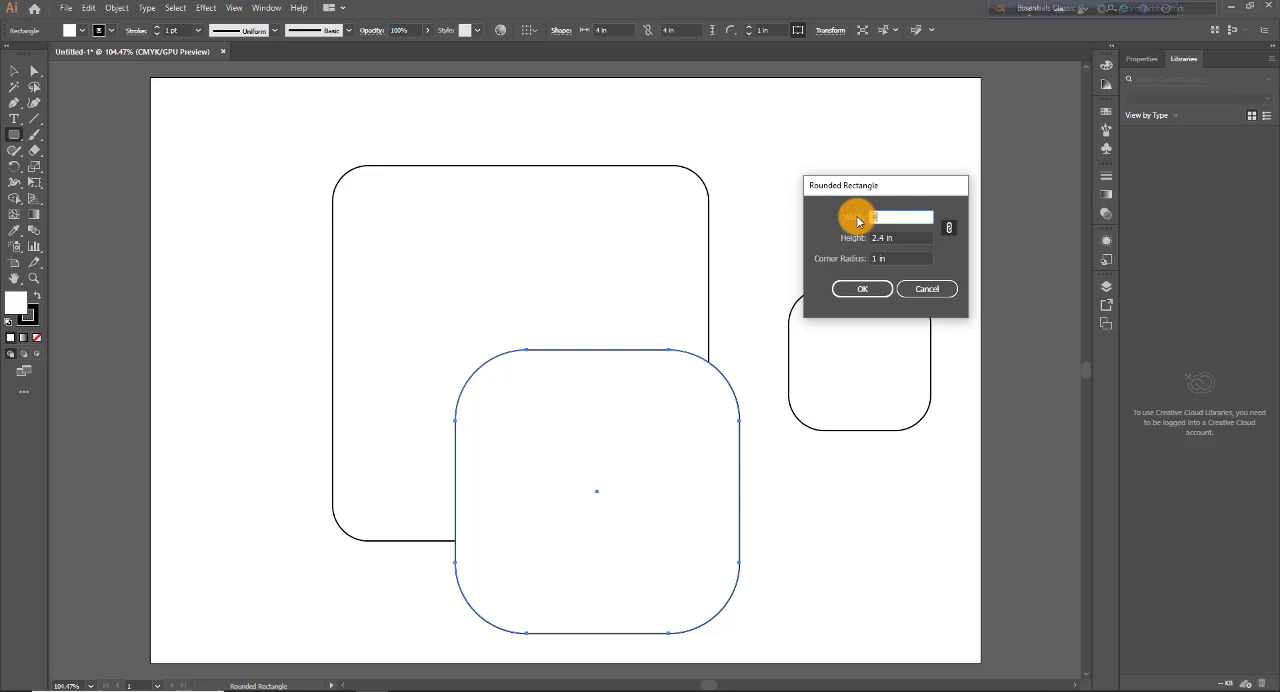
{"action": "type", "text": "4"}
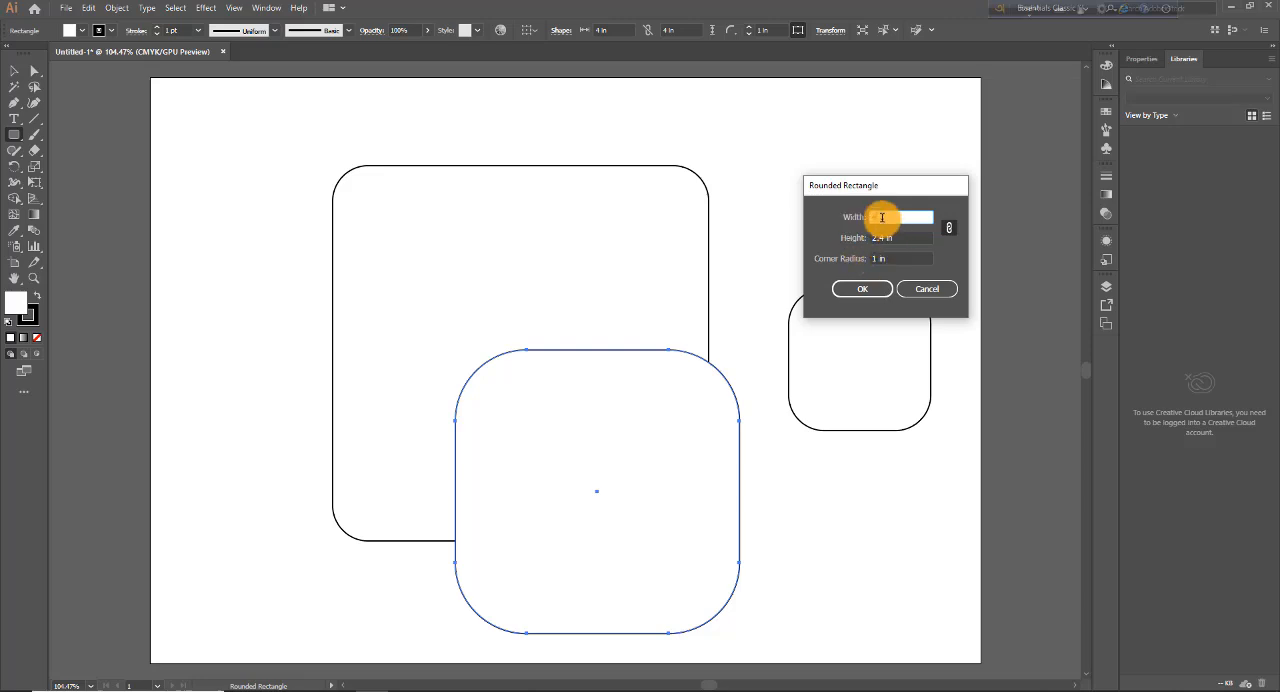
{"action": "left_click_drag", "start_coordinate": [886, 216], "coordinate": [840, 225]}
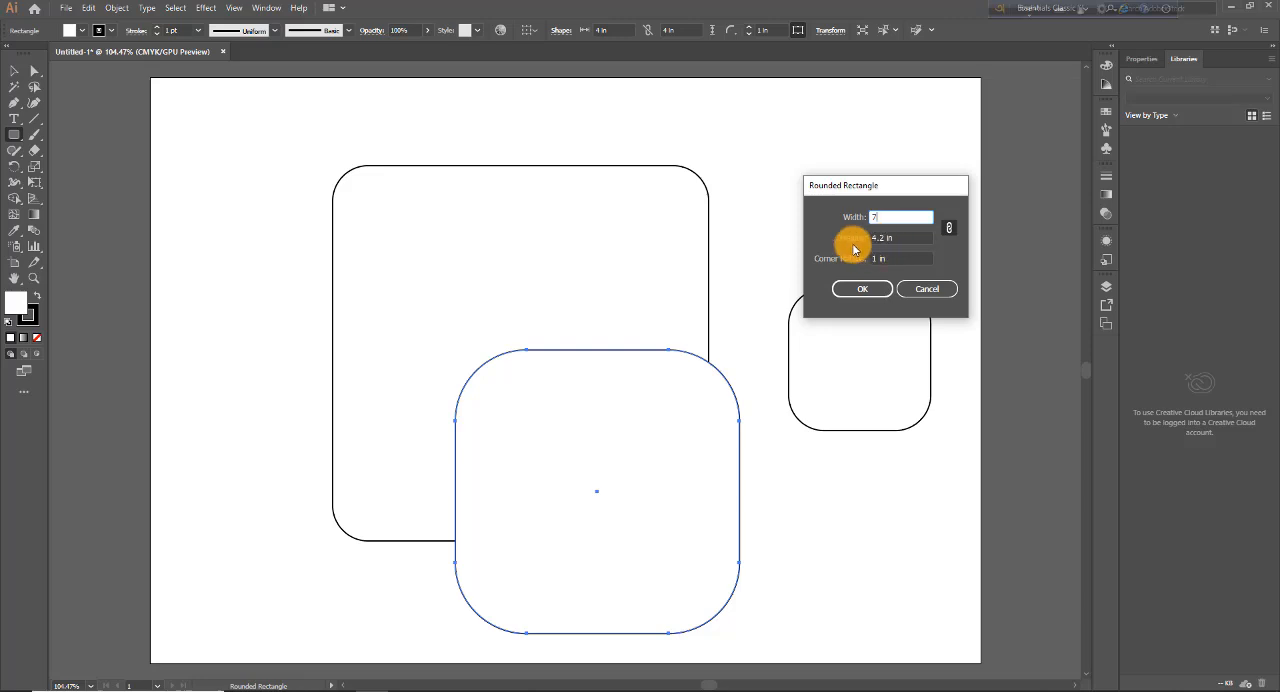
{"action": "left_click_drag", "start_coordinate": [871, 212], "coordinate": [843, 226]}
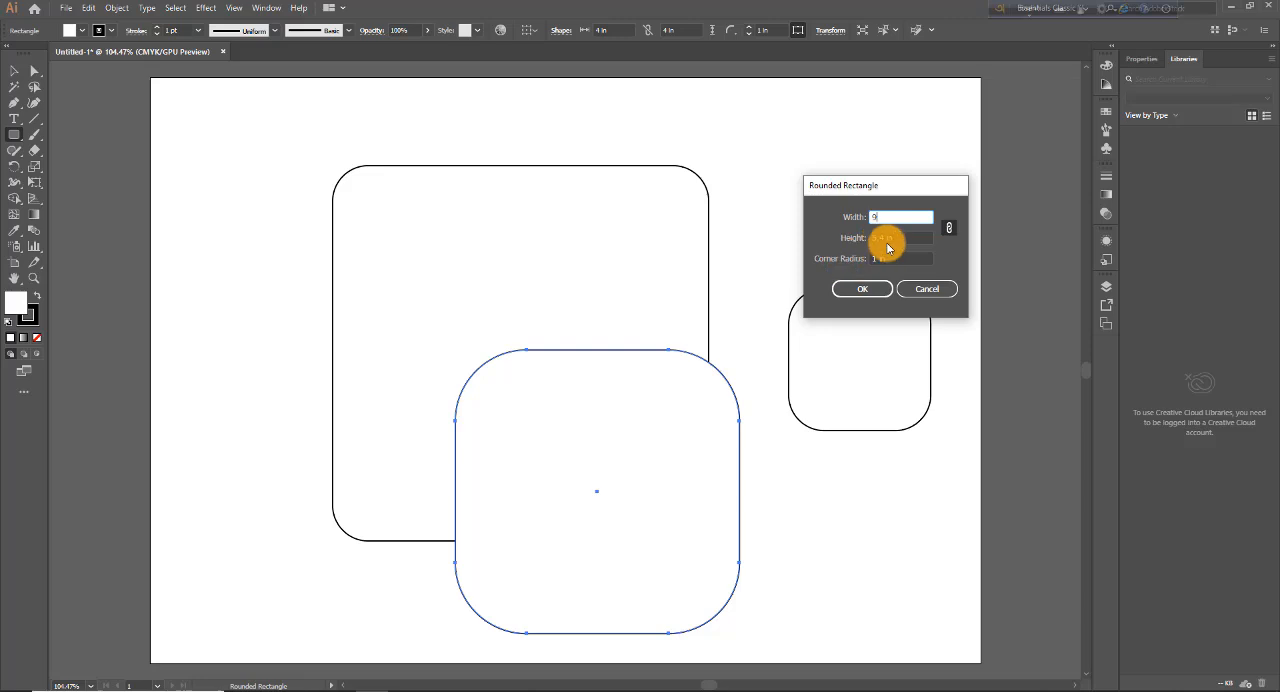
Step: Release the width and height proportions and set the width alone to 10 in
{"action": "left_click", "coordinate": [950, 231]}
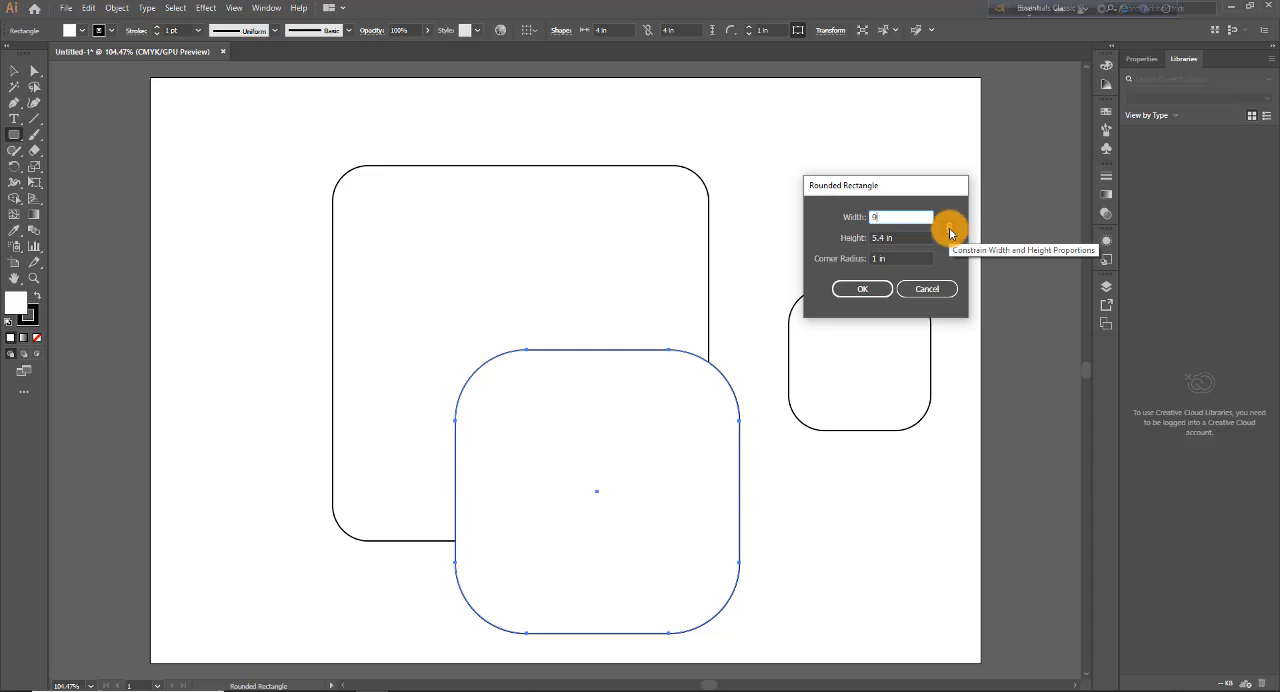
{"action": "left_click", "coordinate": [949, 227]}
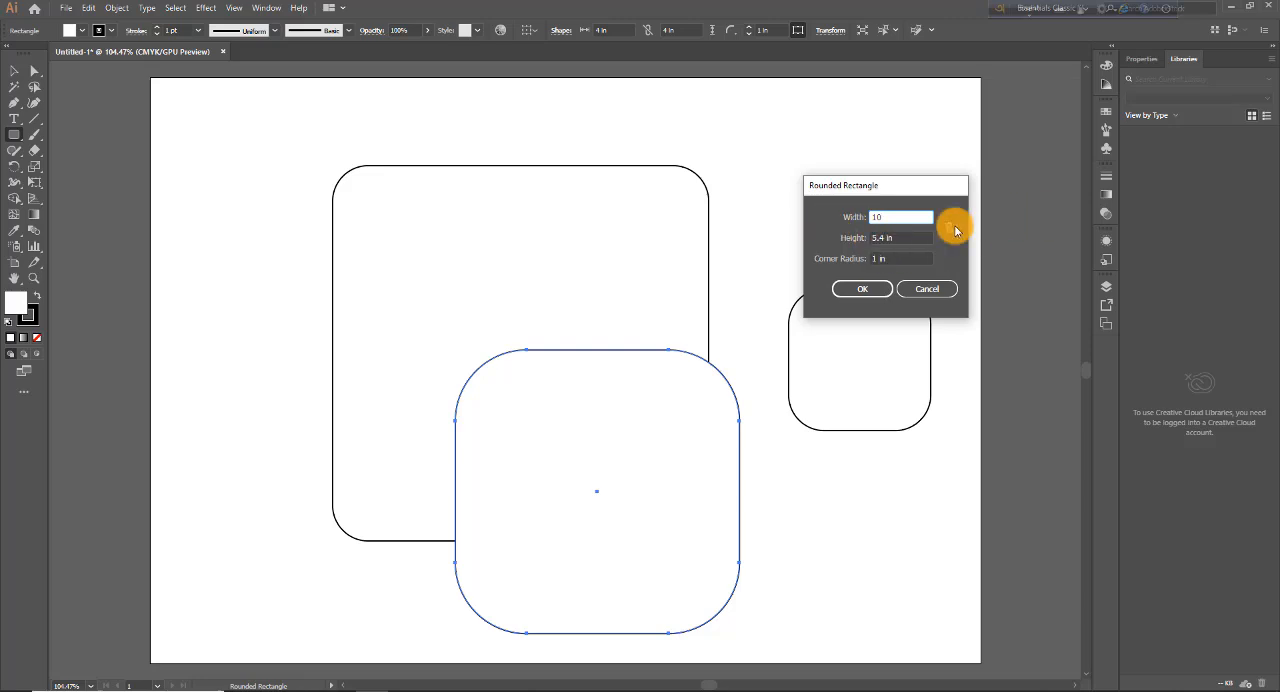
{"action": "double_click", "coordinate": [890, 215]}
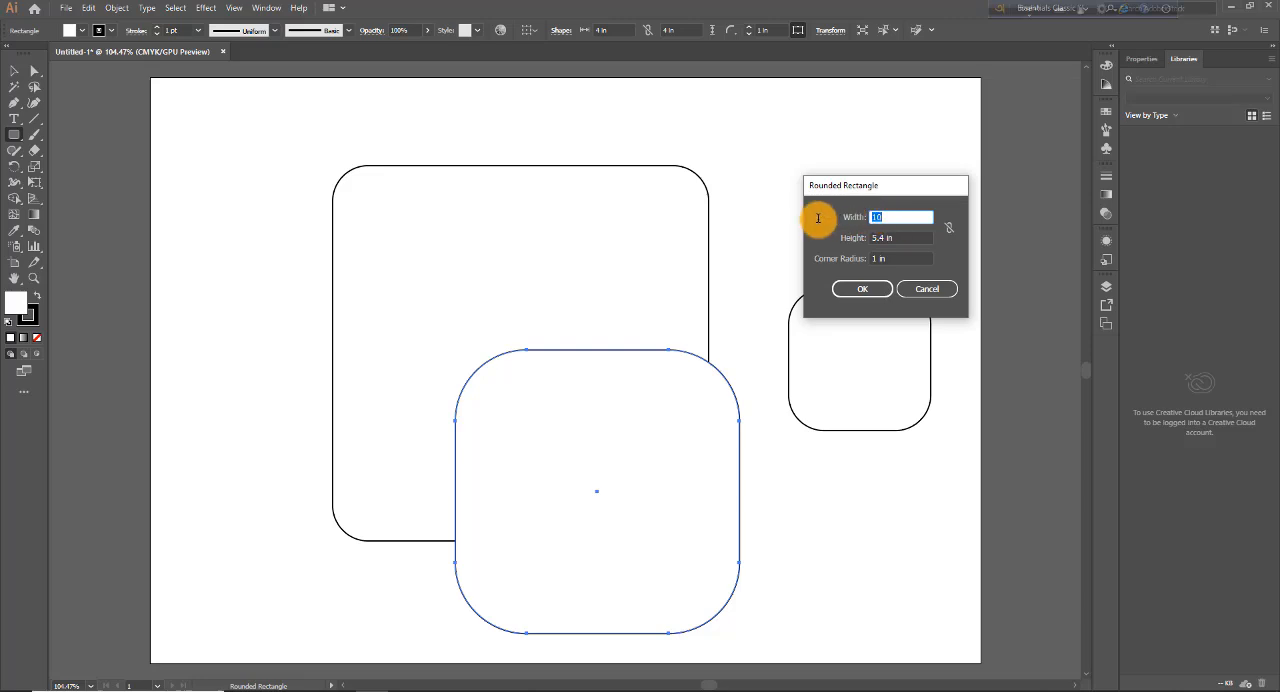
Step: Constrain the proportions again, set the width to 8 in, and create the rounded rectangle with the 1 in corner radius
{"action": "left_click", "coordinate": [949, 228]}
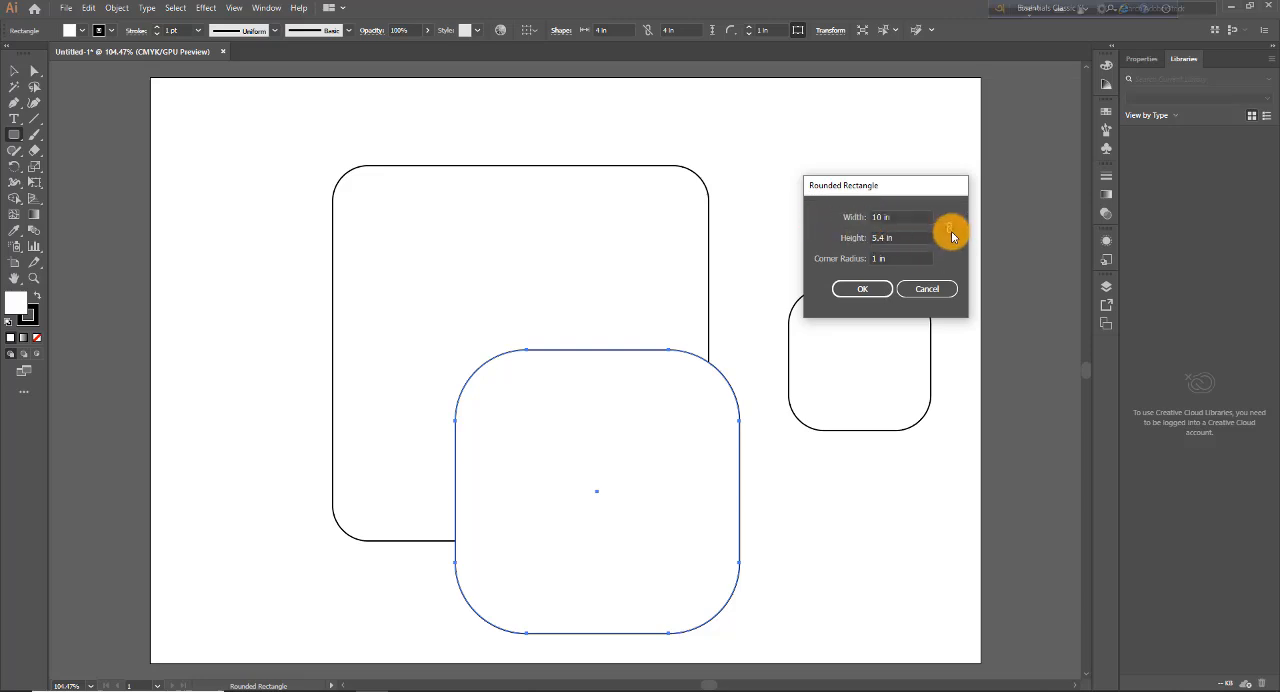
{"action": "left_click", "coordinate": [895, 222]}
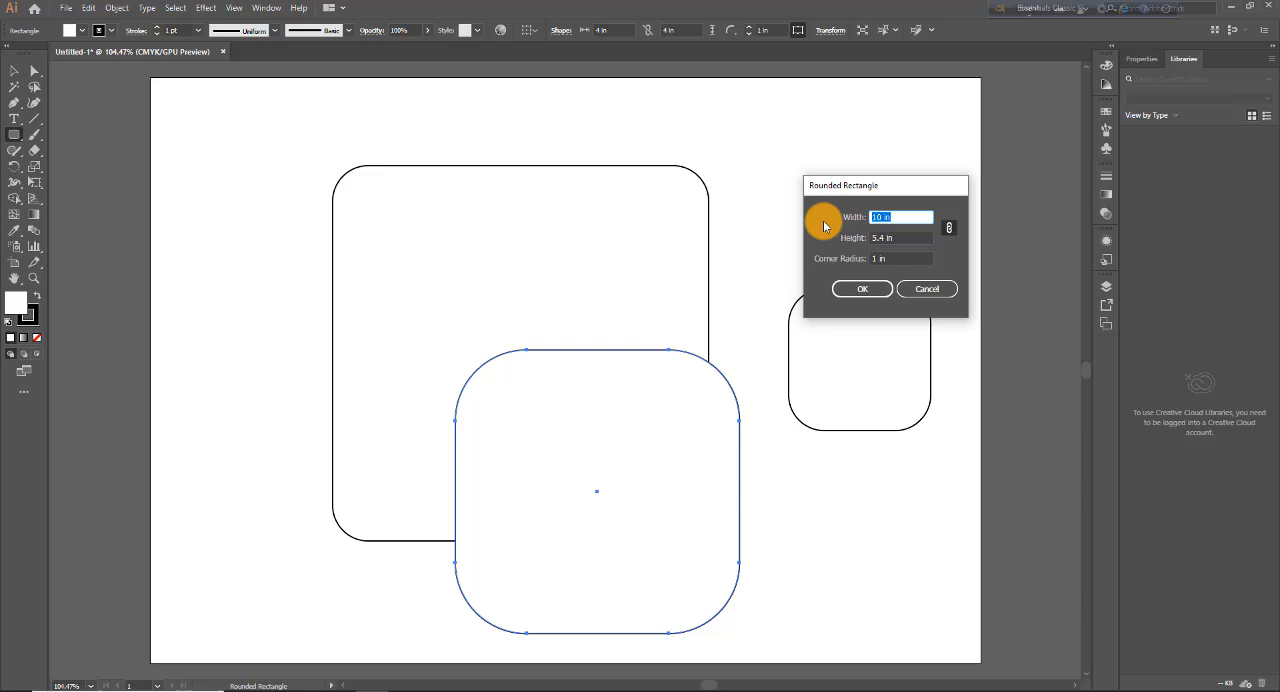
{"action": "left_click", "coordinate": [895, 259]}
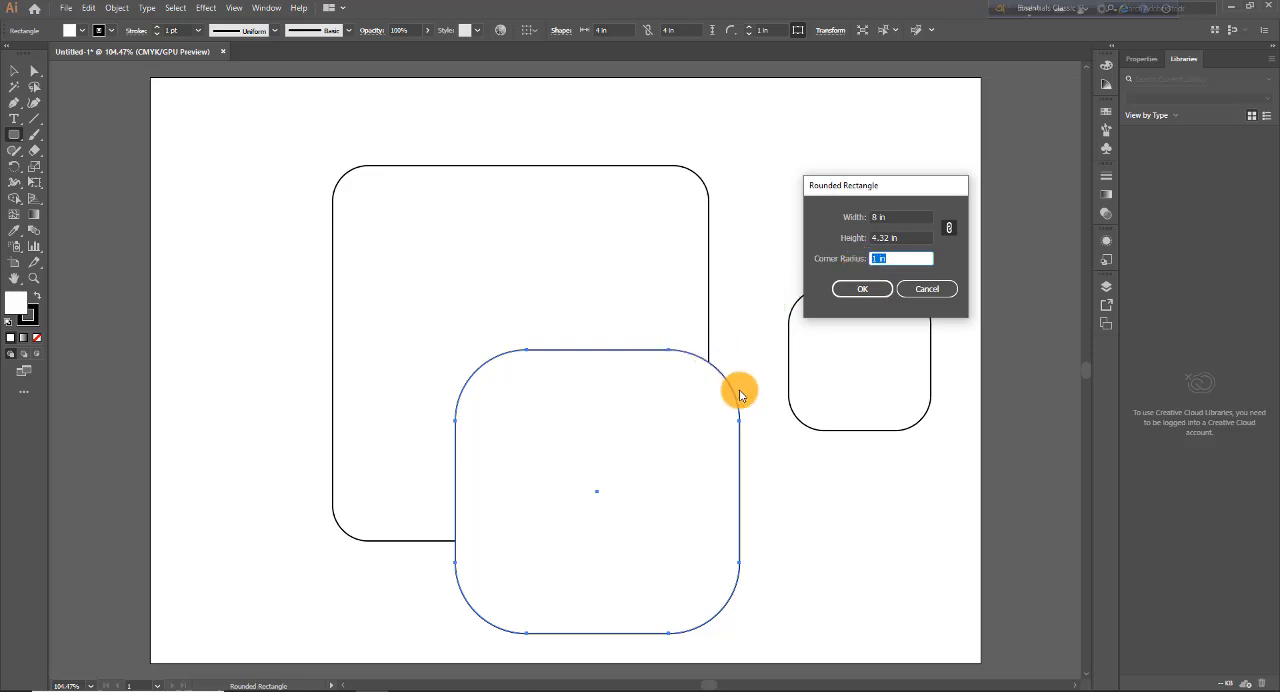
{"action": "left_click", "coordinate": [859, 290]}
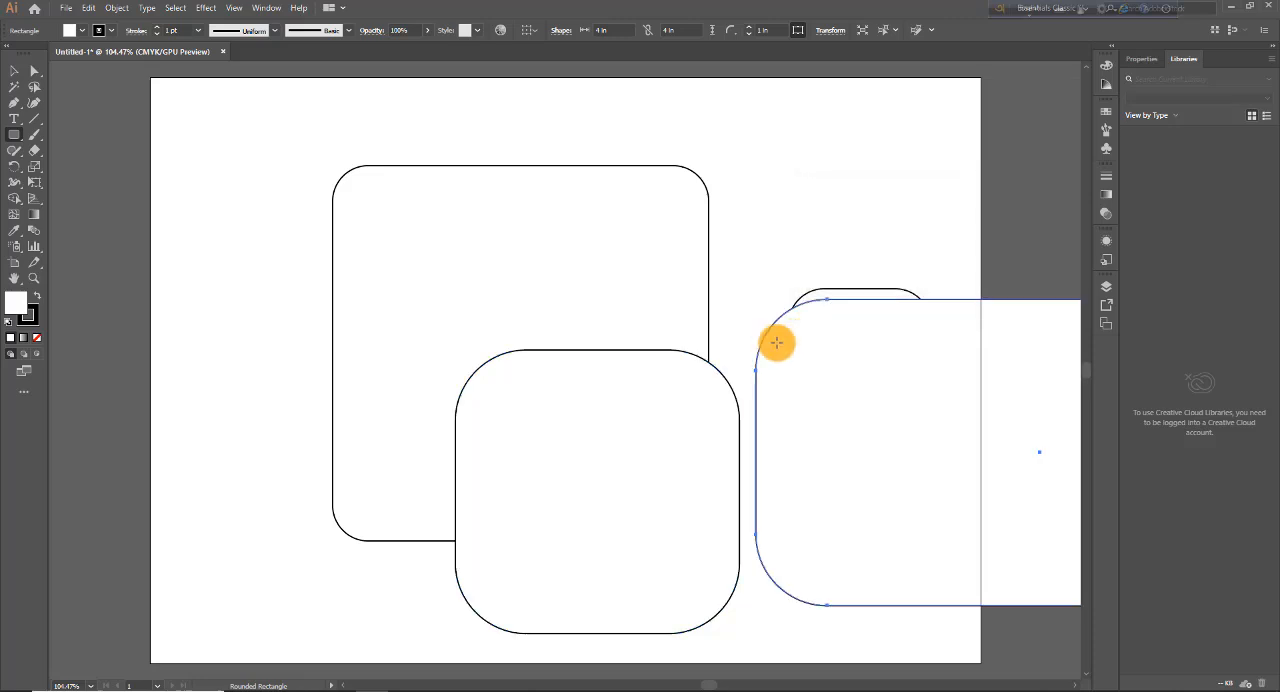
Step: Move the 8 in wide rounded rectangle over the other shapes on the artboard, and delete all the shapes
{"action": "left_click", "coordinate": [18, 70]}
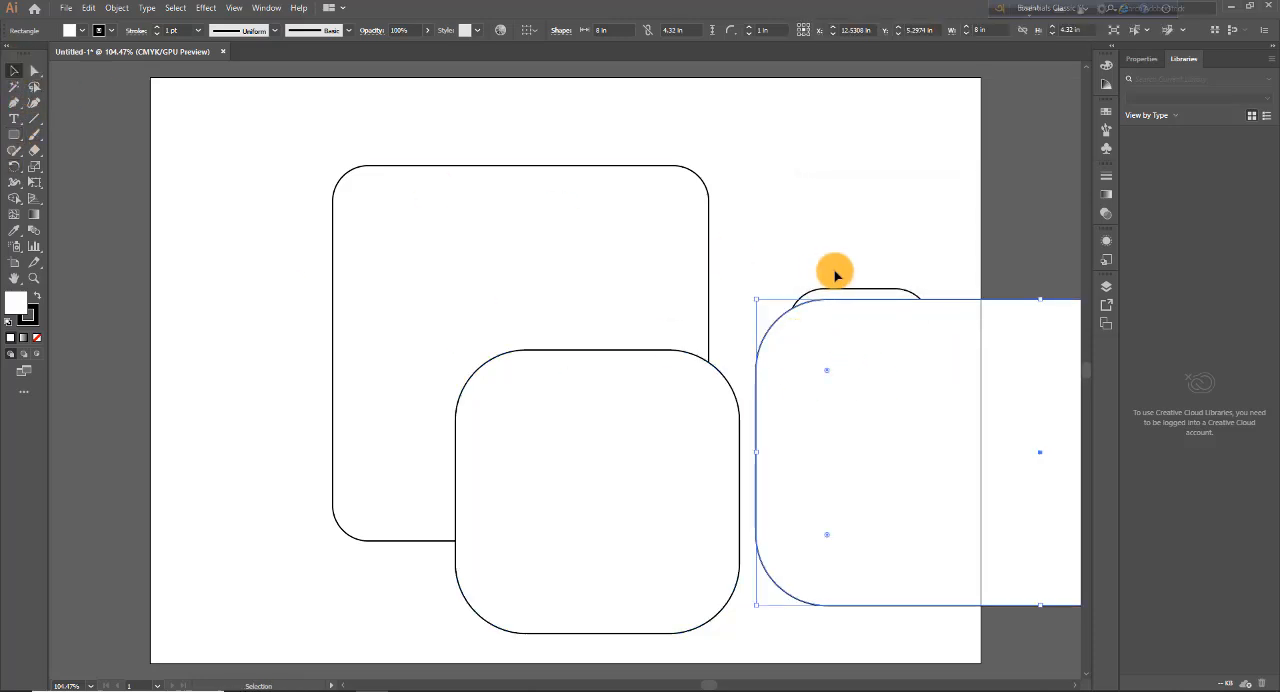
{"action": "left_click_drag", "start_coordinate": [1015, 304], "coordinate": [423, 283]}
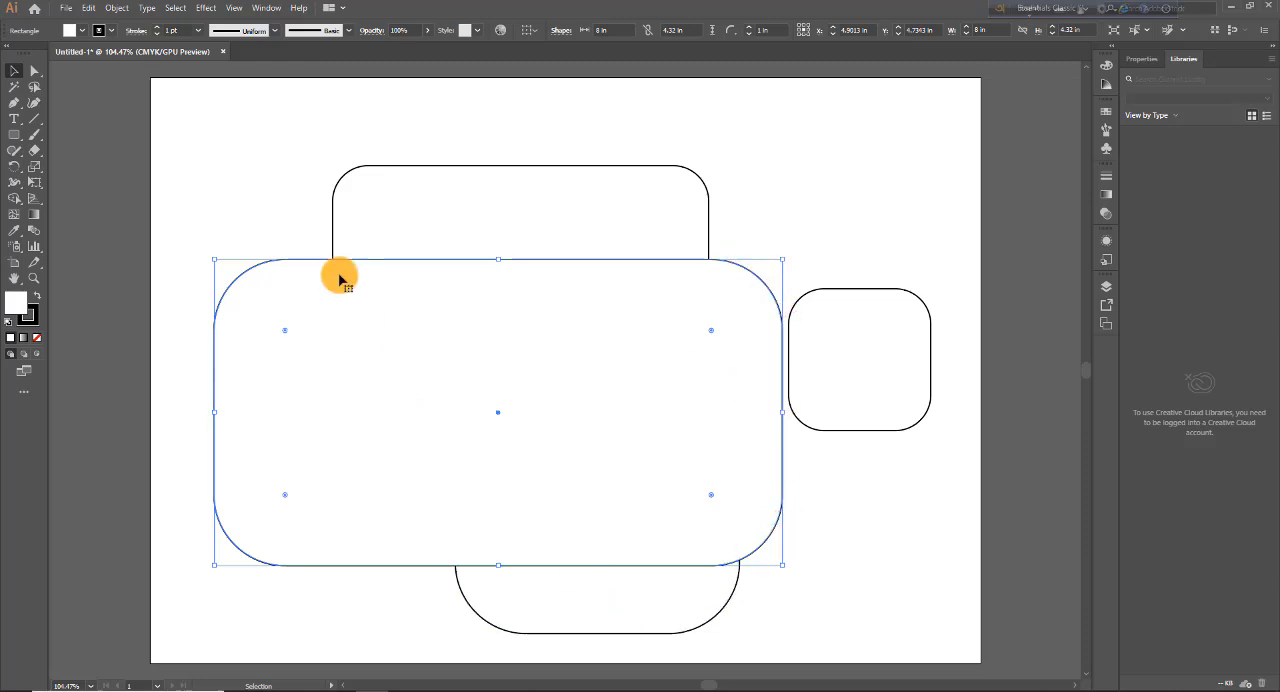
{"action": "left_click_drag", "start_coordinate": [272, 166], "coordinate": [913, 648]}
{"action": "key", "text": "Delete"}
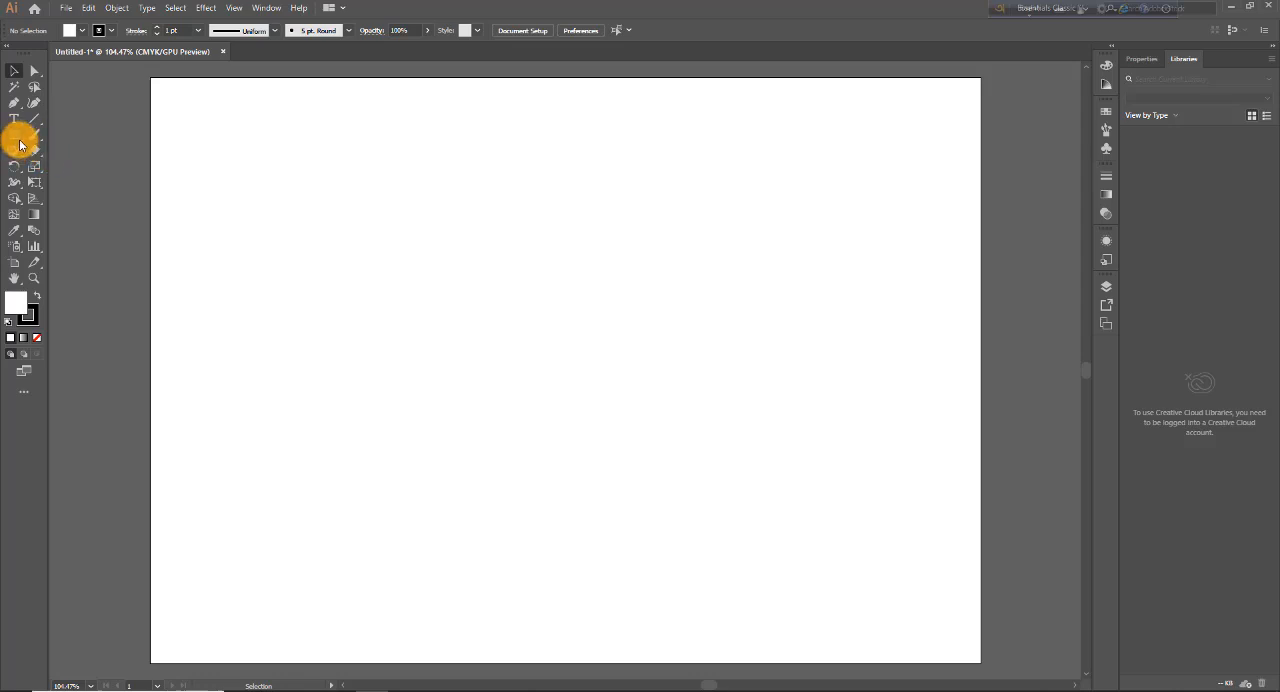
Step: Draw a rounded square about 5.86 in wide outward from its centre, and move it slightly down and left
{"action": "left_click_drag", "start_coordinate": [23, 137], "coordinate": [70, 150]}
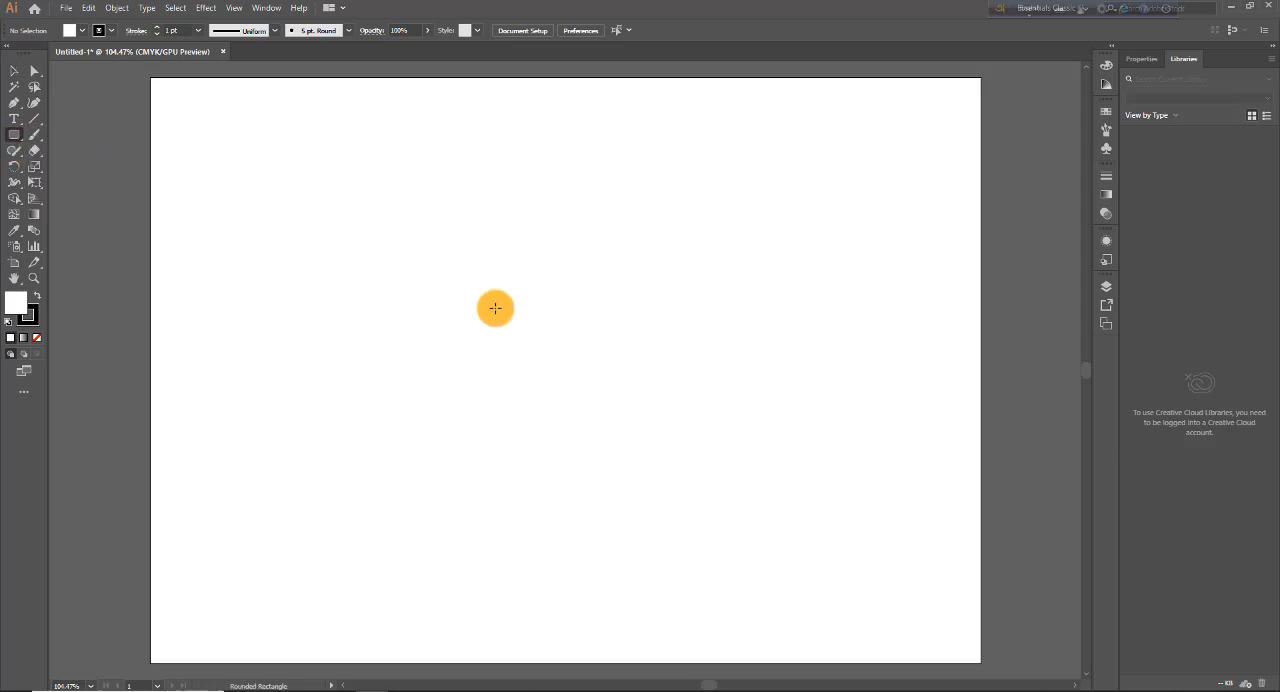
{"action": "left_click_drag", "start_coordinate": [503, 320], "coordinate": [711, 507]}
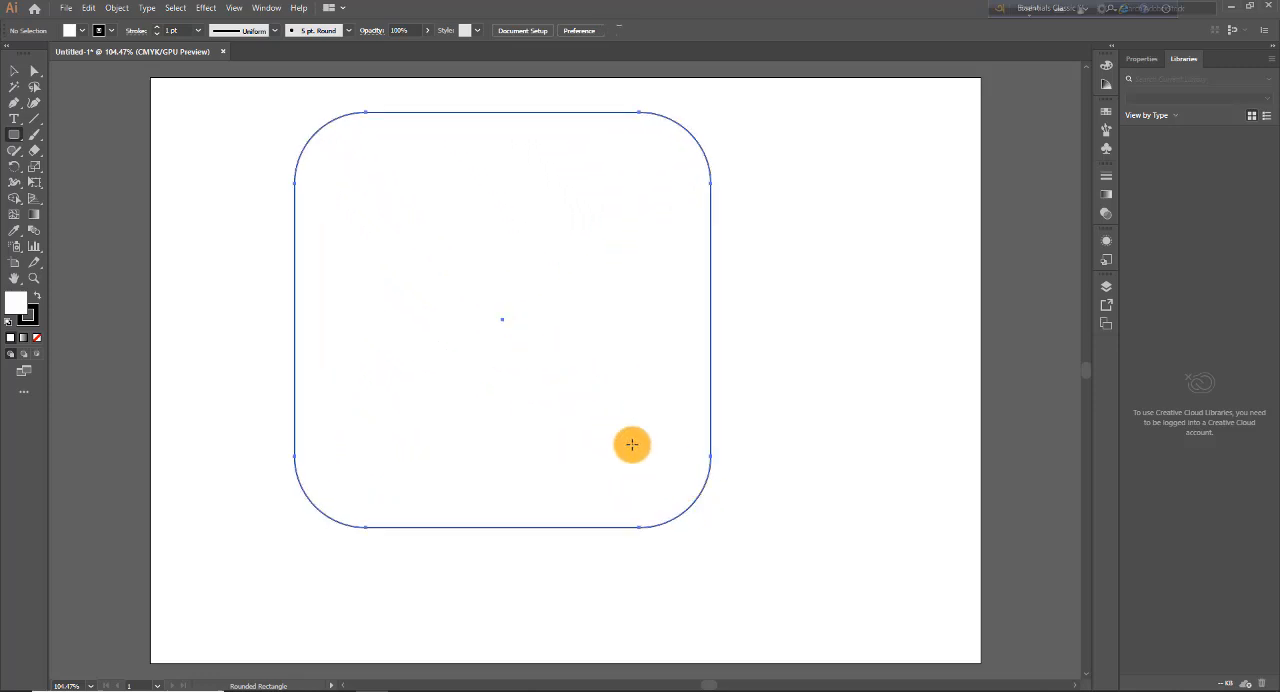
{"action": "left_click", "coordinate": [14, 70]}
{"action": "left_click_drag", "start_coordinate": [432, 115], "coordinate": [393, 176]}
{"action": "left_click", "coordinate": [760, 344]}
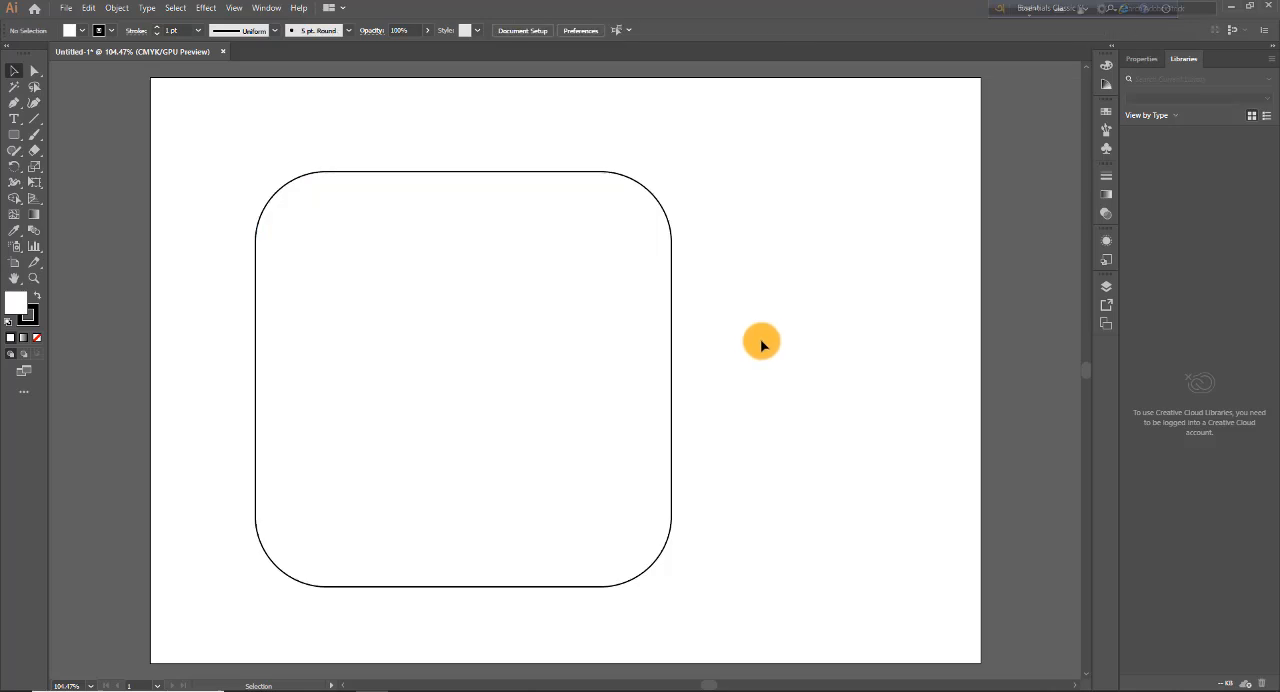
{"action": "left_click", "coordinate": [423, 177]}
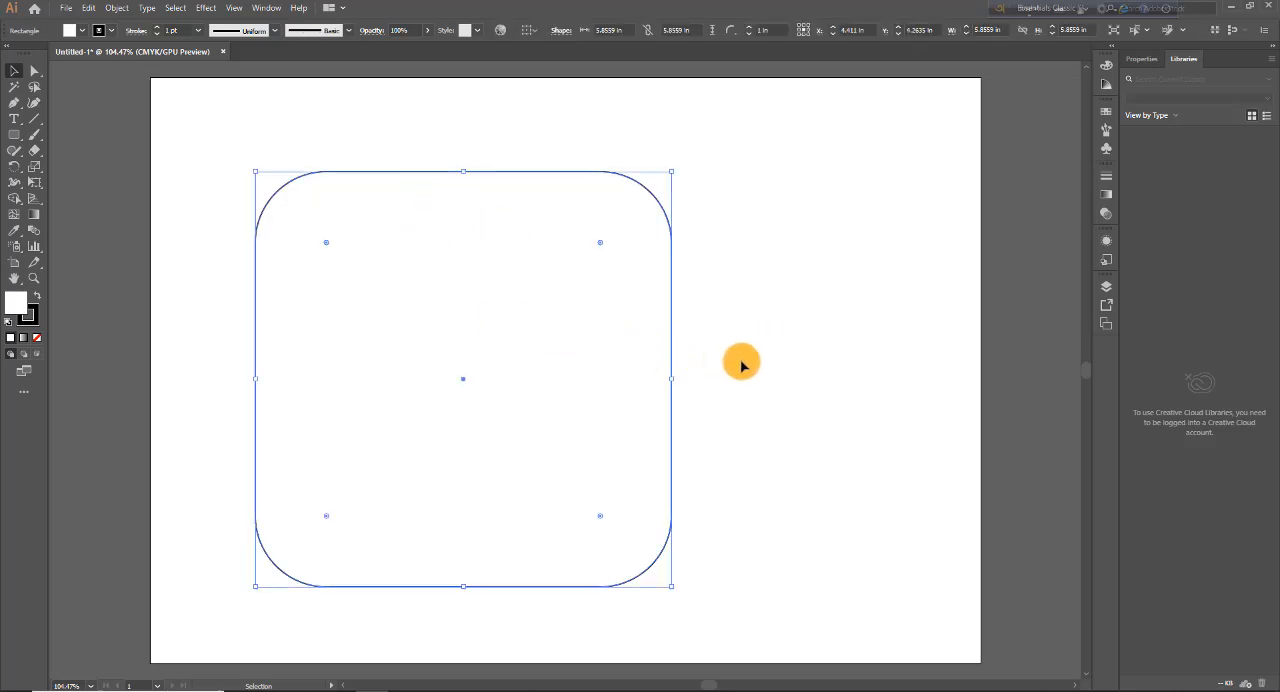
Step: Check the exact-size settings for a rounded rectangle right of the square, without creating a shape
{"action": "left_click", "coordinate": [14, 134]}
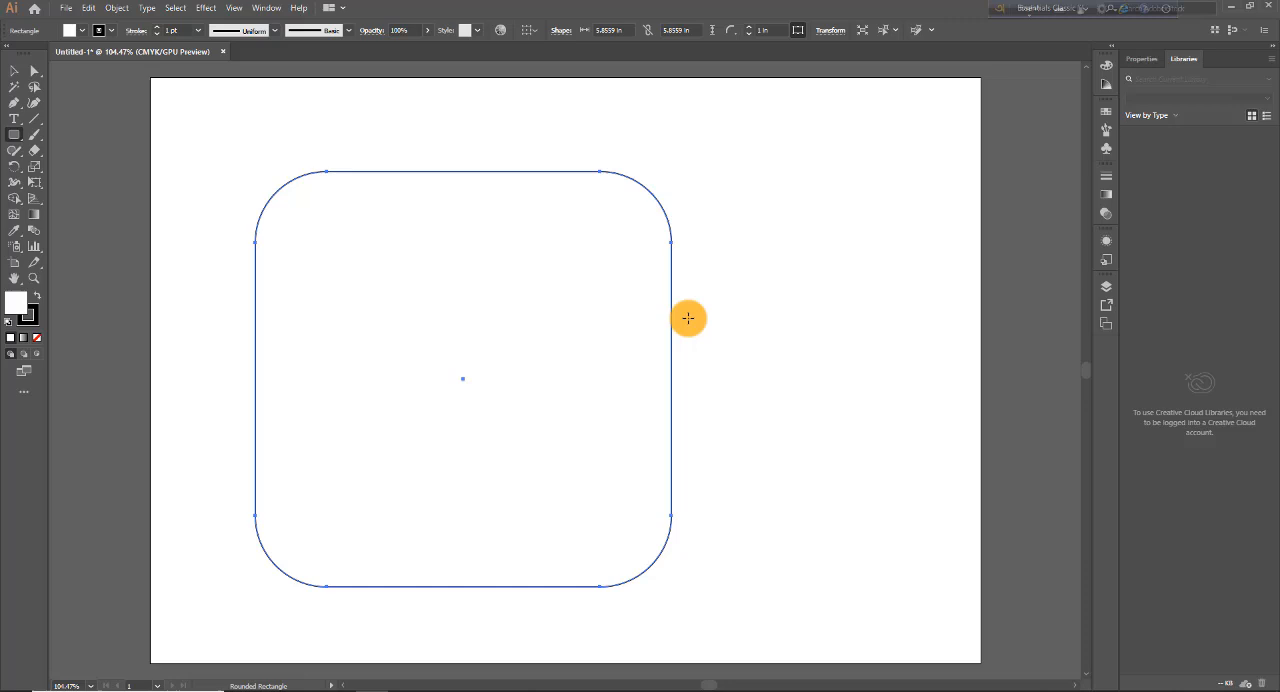
{"action": "left_click", "coordinate": [769, 340]}
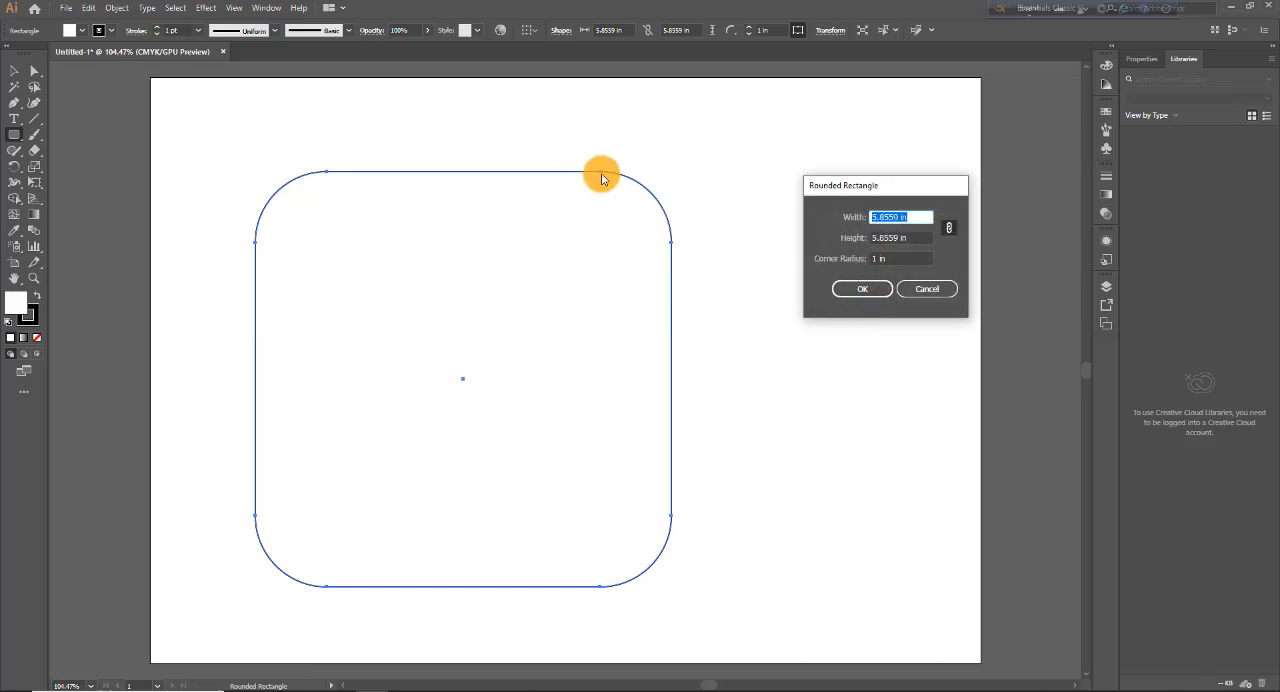
{"action": "left_click", "coordinate": [924, 288]}
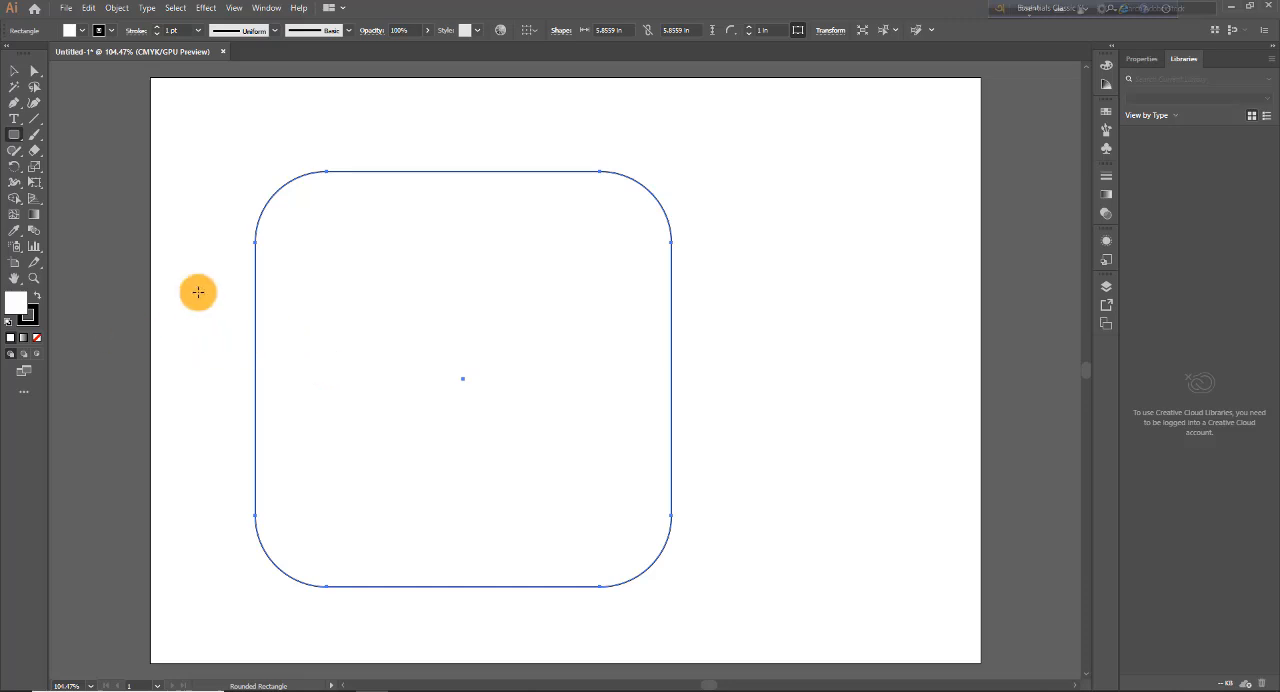
Step: Fill the rounded square with bright blue and set its stroke colour to red
{"action": "left_click", "coordinate": [84, 34]}
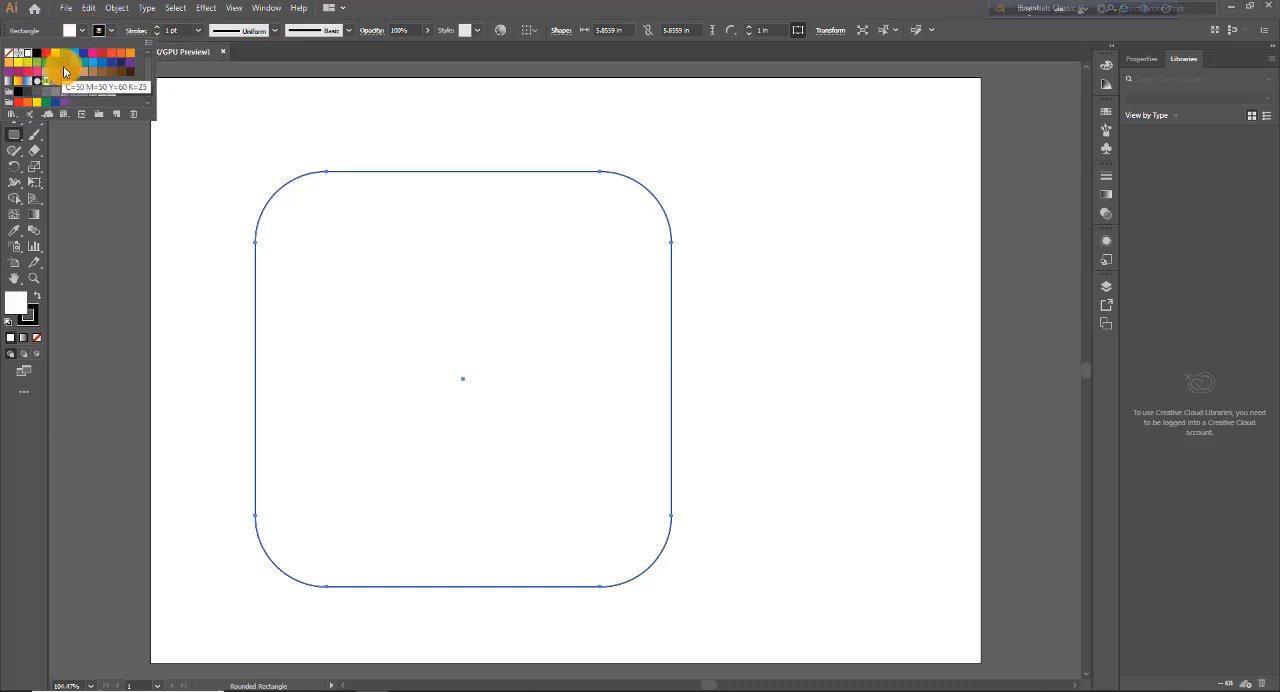
{"action": "left_click", "coordinate": [76, 58]}
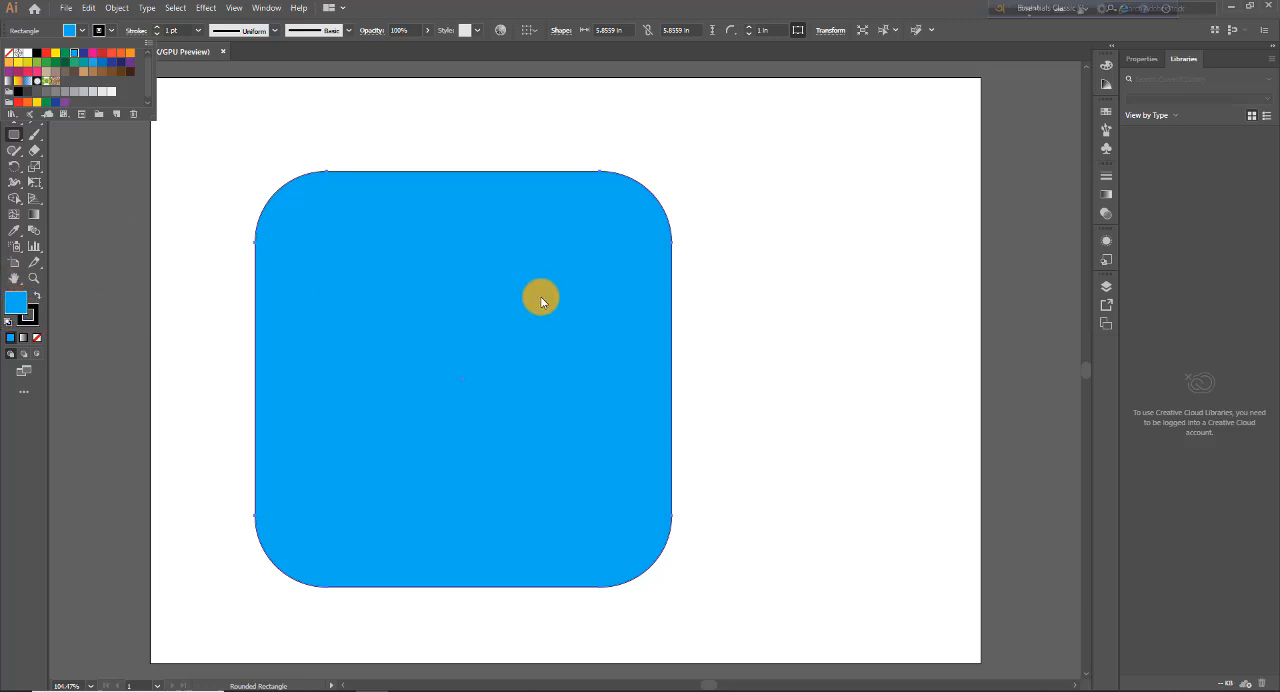
{"action": "left_click", "coordinate": [112, 31]}
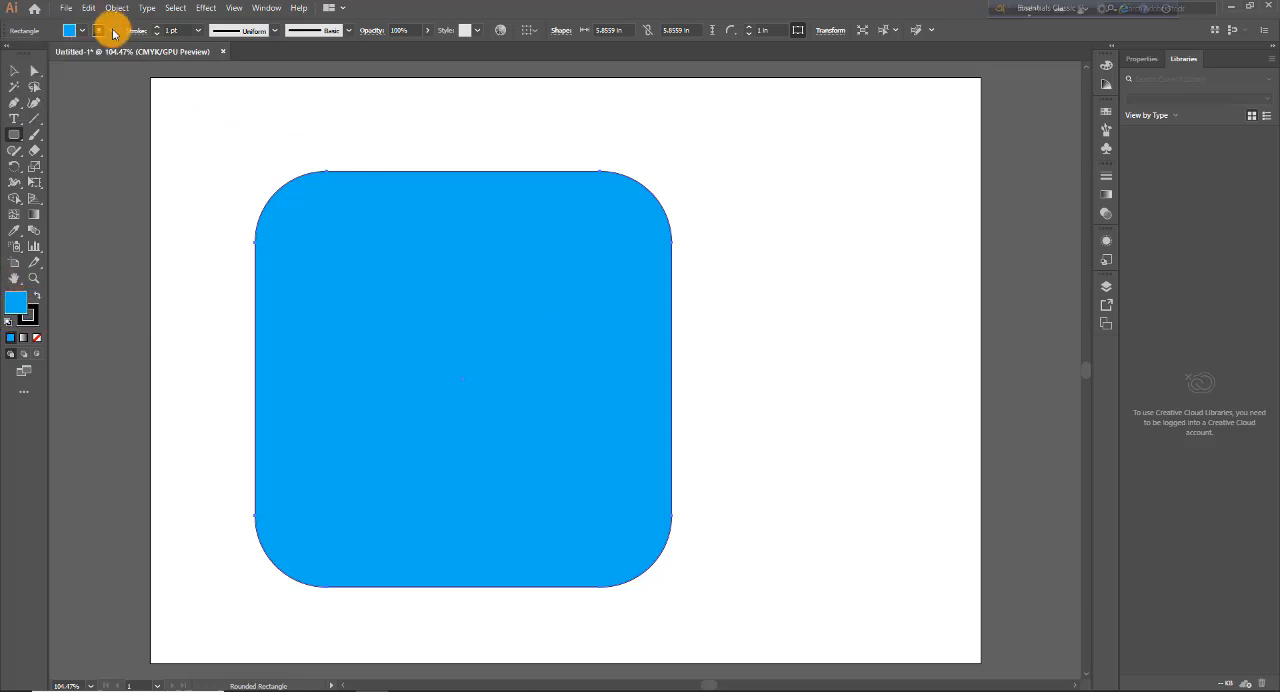
{"action": "left_click", "coordinate": [112, 31]}
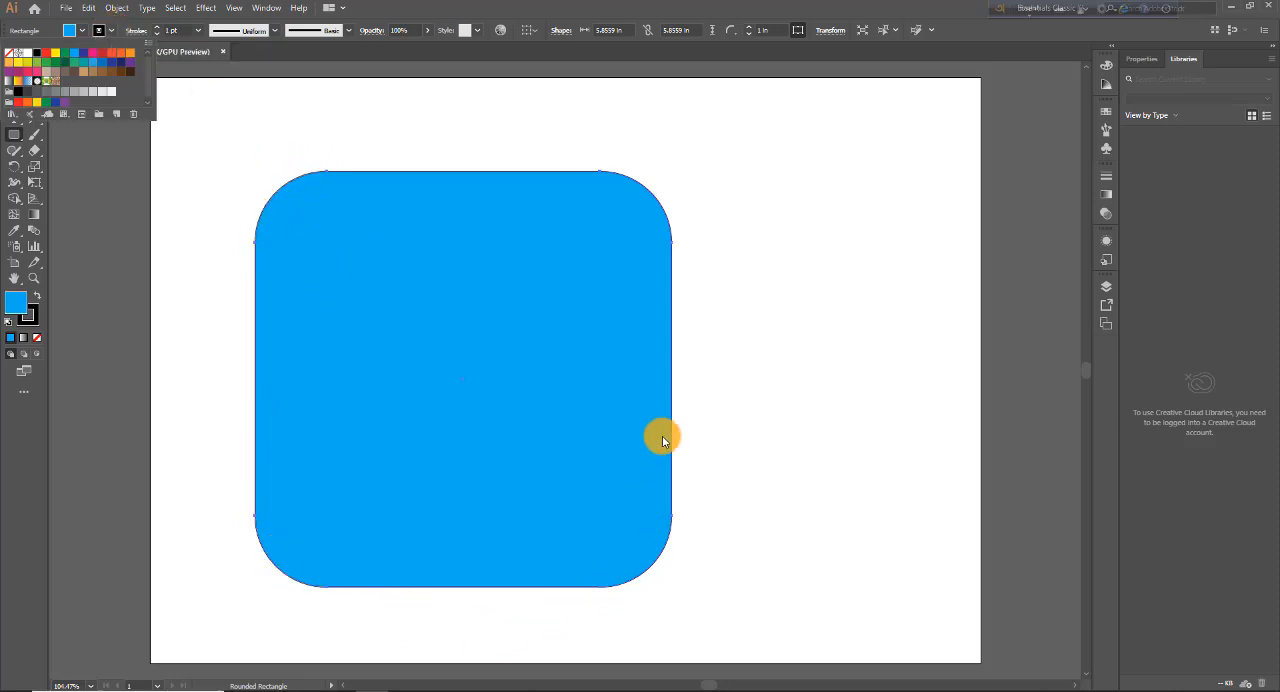
{"action": "left_click", "coordinate": [22, 308]}
{"action": "left_click", "coordinate": [47, 58]}
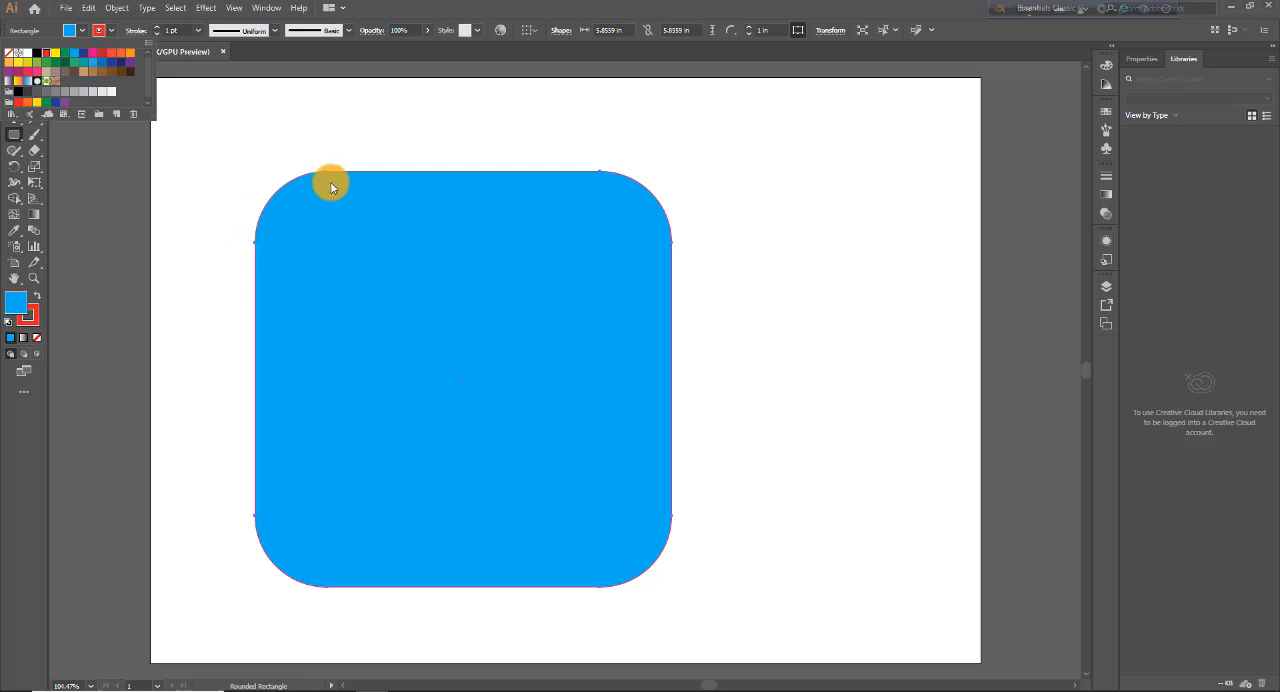
{"action": "left_click", "coordinate": [240, 404]}
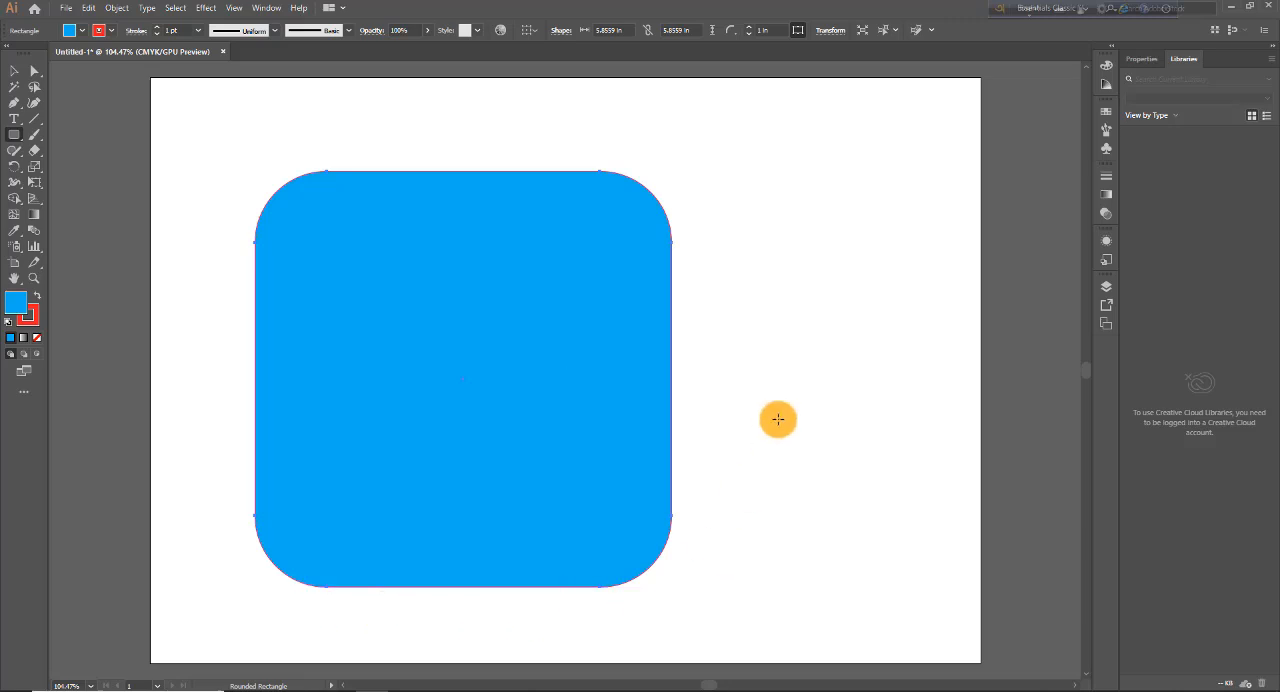
Step: Try a stroke weight of 2 pt and then 5 pt on the rounded square
{"action": "left_click", "coordinate": [158, 30]}
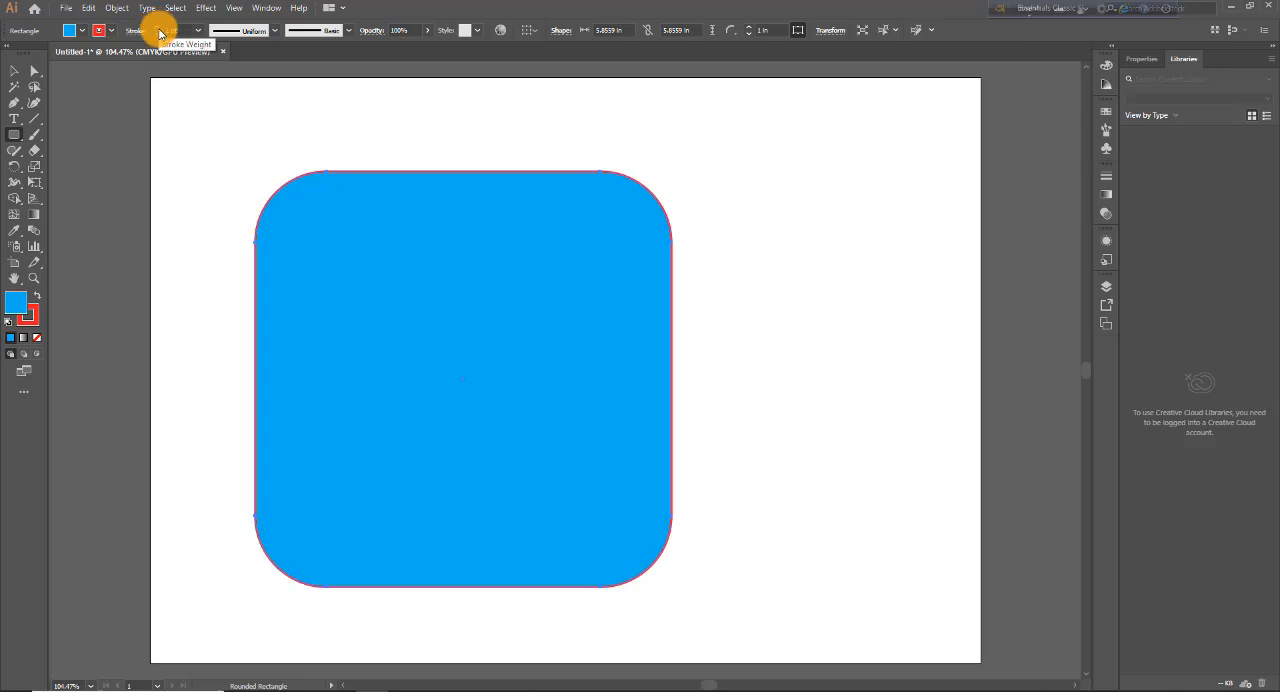
{"action": "left_click", "coordinate": [158, 34]}
{"action": "left_click", "coordinate": [199, 33]}
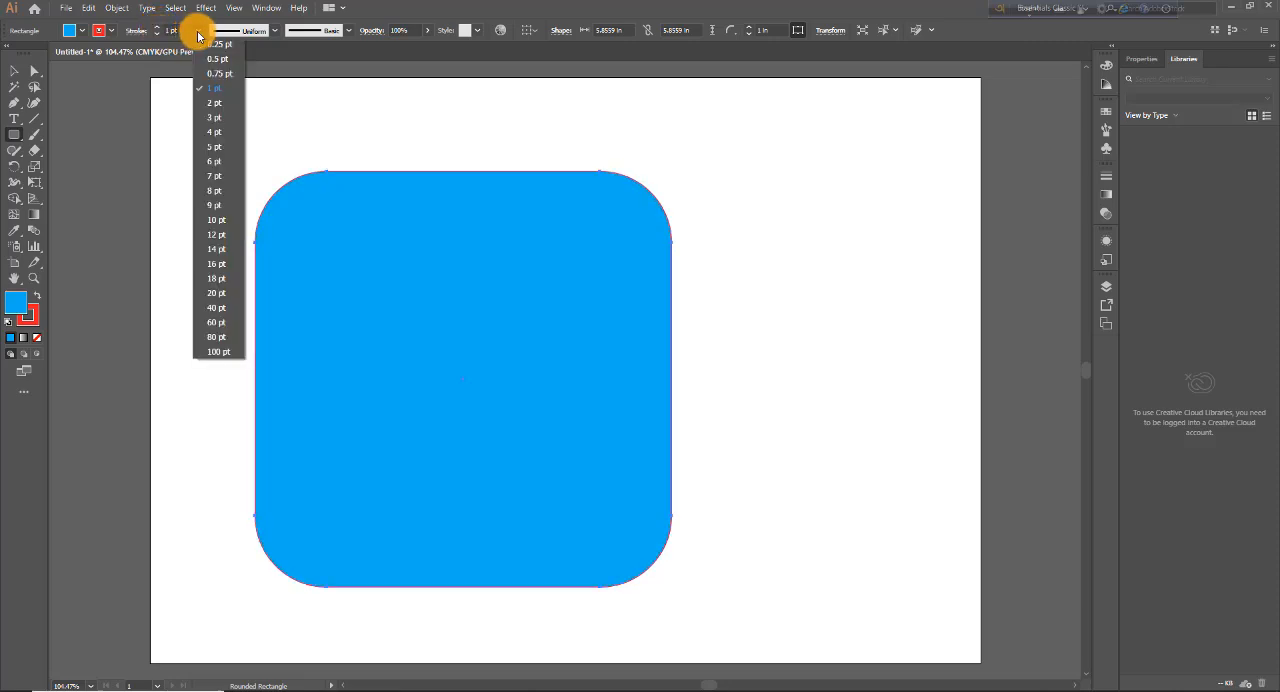
{"action": "left_click", "coordinate": [210, 106]}
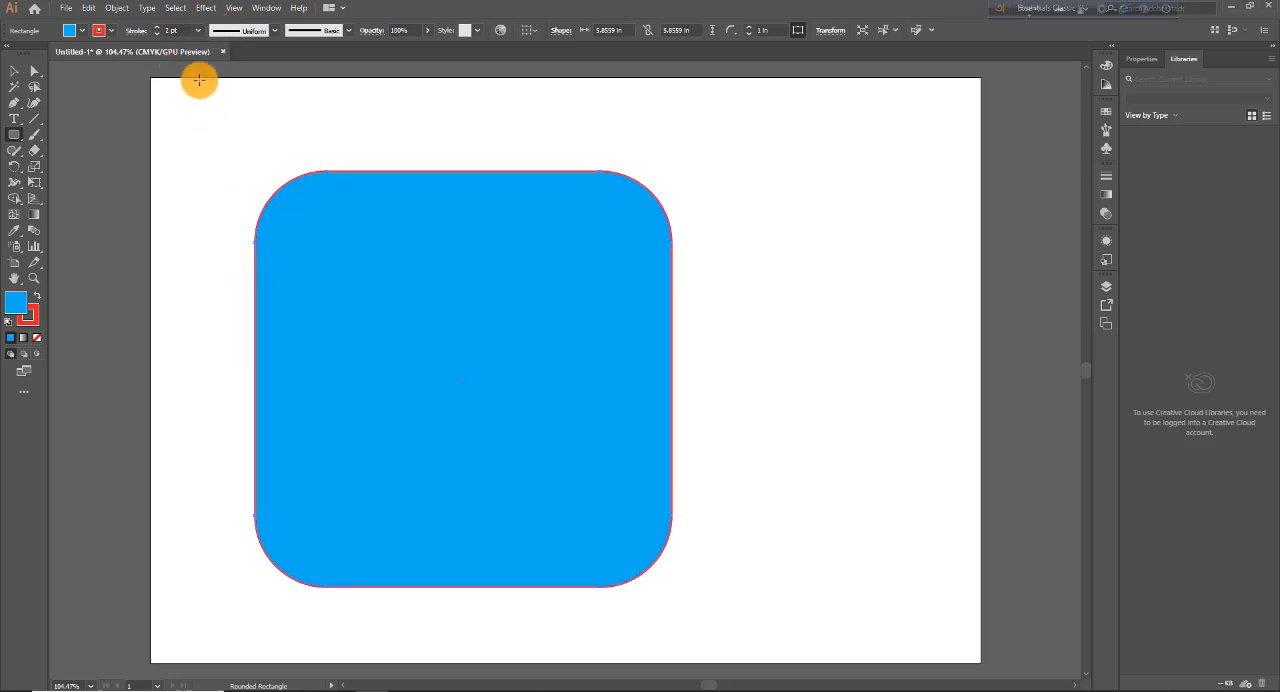
{"action": "left_click", "coordinate": [199, 30]}
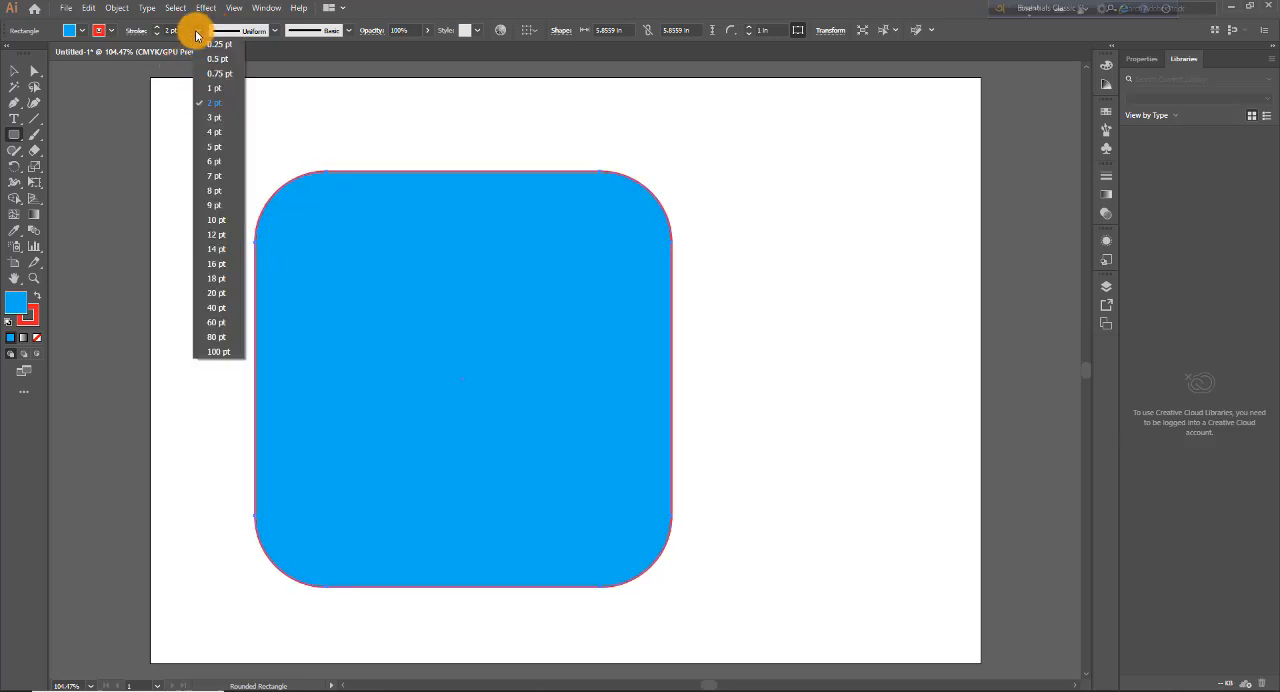
{"action": "left_click", "coordinate": [212, 147]}
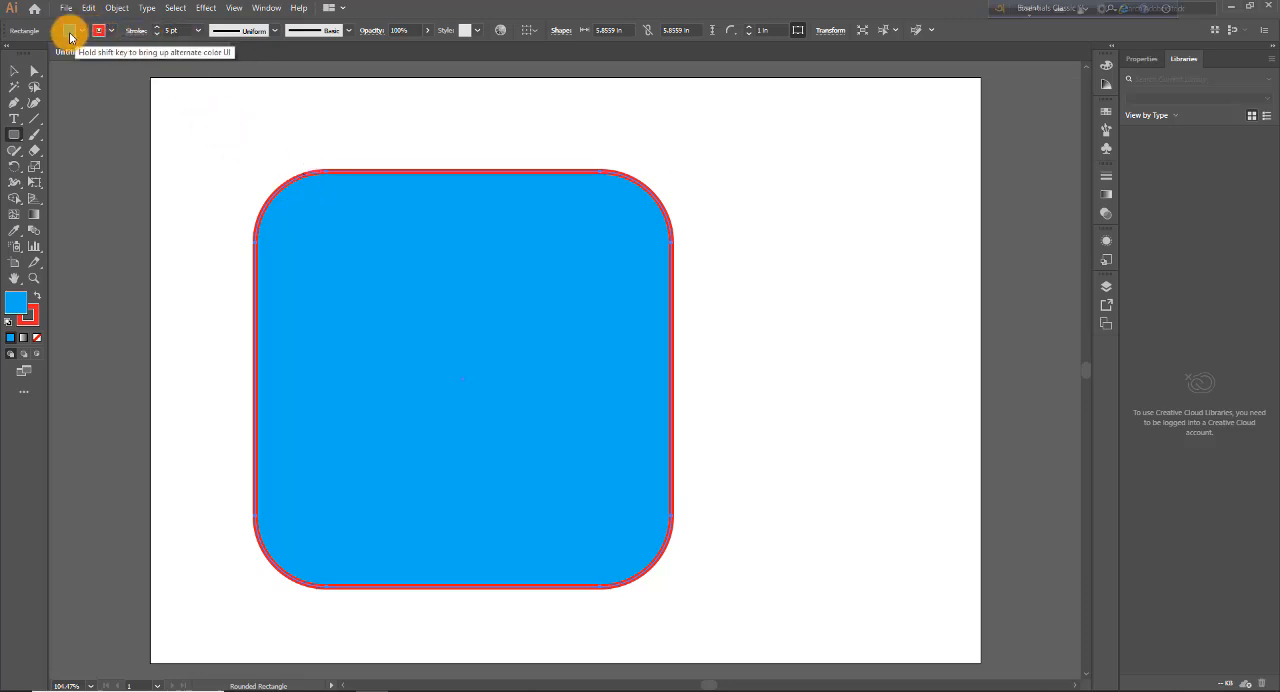
Step: Reduce the stroke weight in single-point increments and raise it back to 5 pt
{"action": "left_click", "coordinate": [159, 36]}
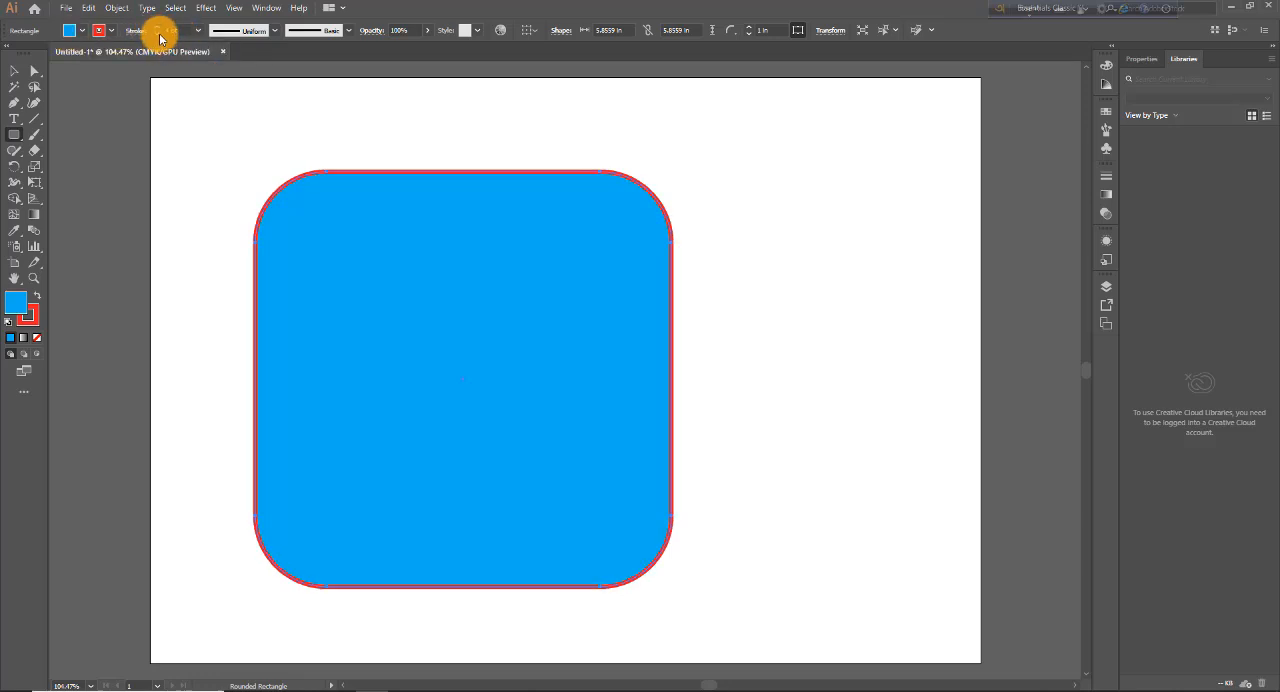
{"action": "left_click", "coordinate": [158, 37]}
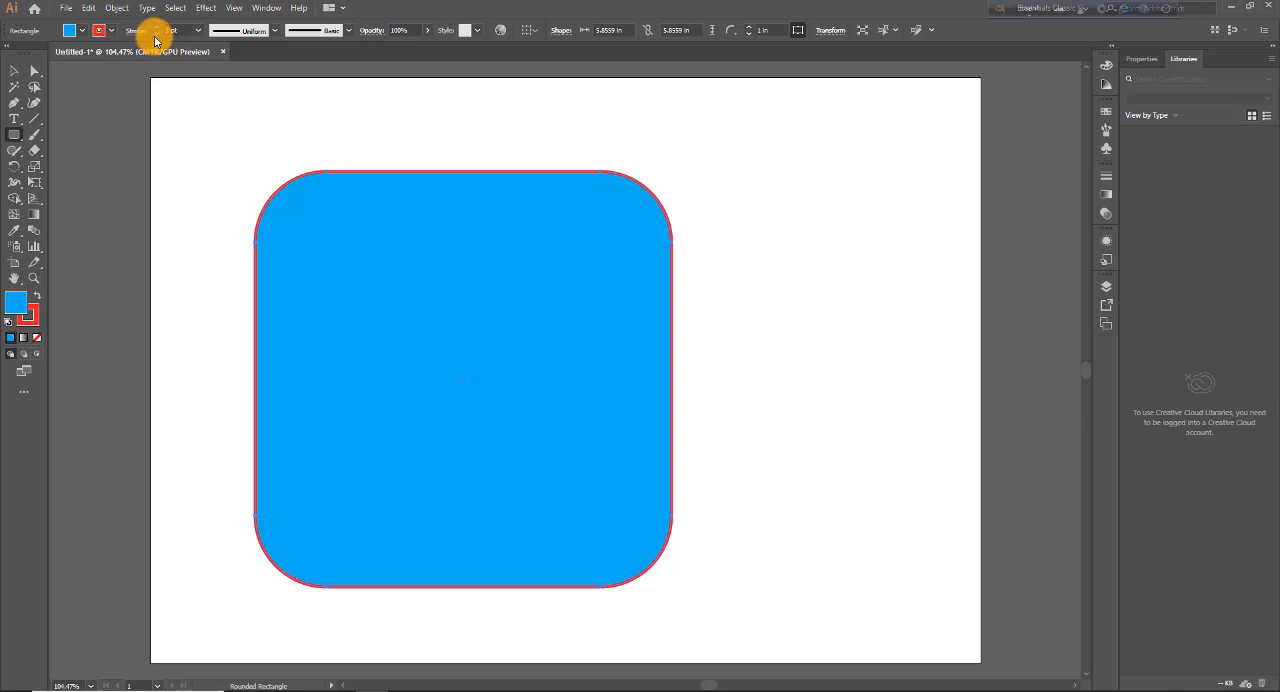
{"action": "left_click", "coordinate": [156, 38]}
{"action": "left_click", "coordinate": [157, 28]}
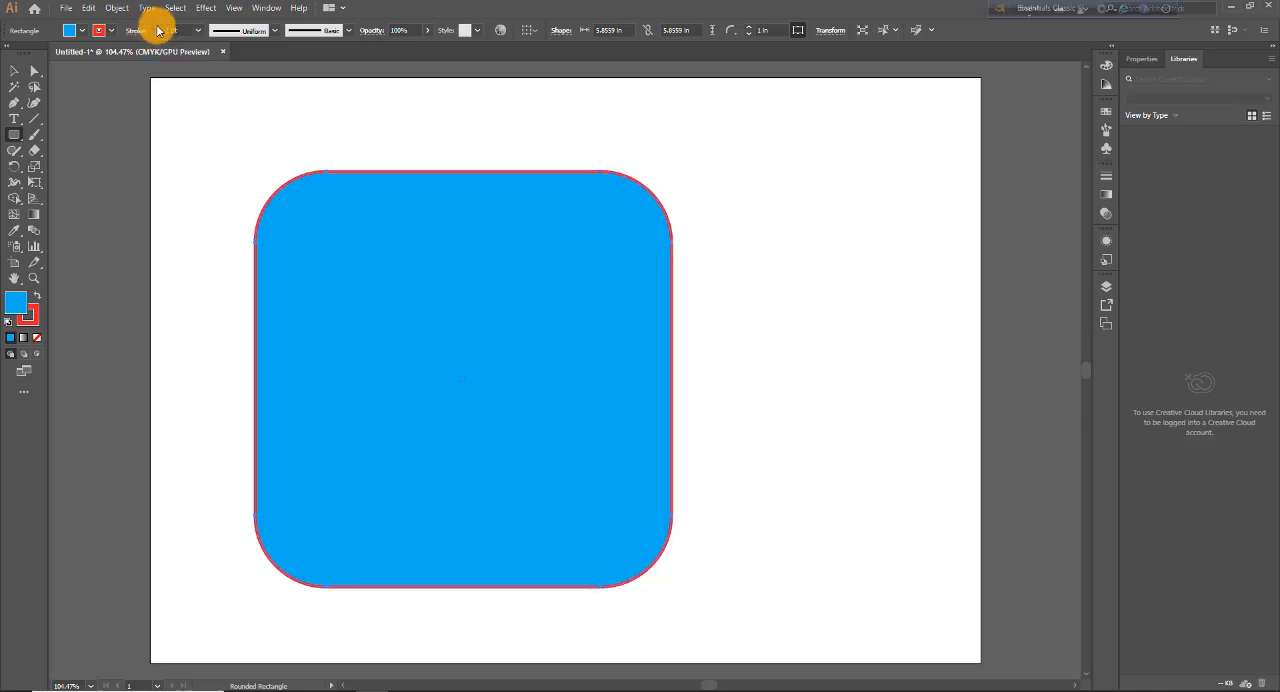
{"action": "left_click", "coordinate": [157, 28]}
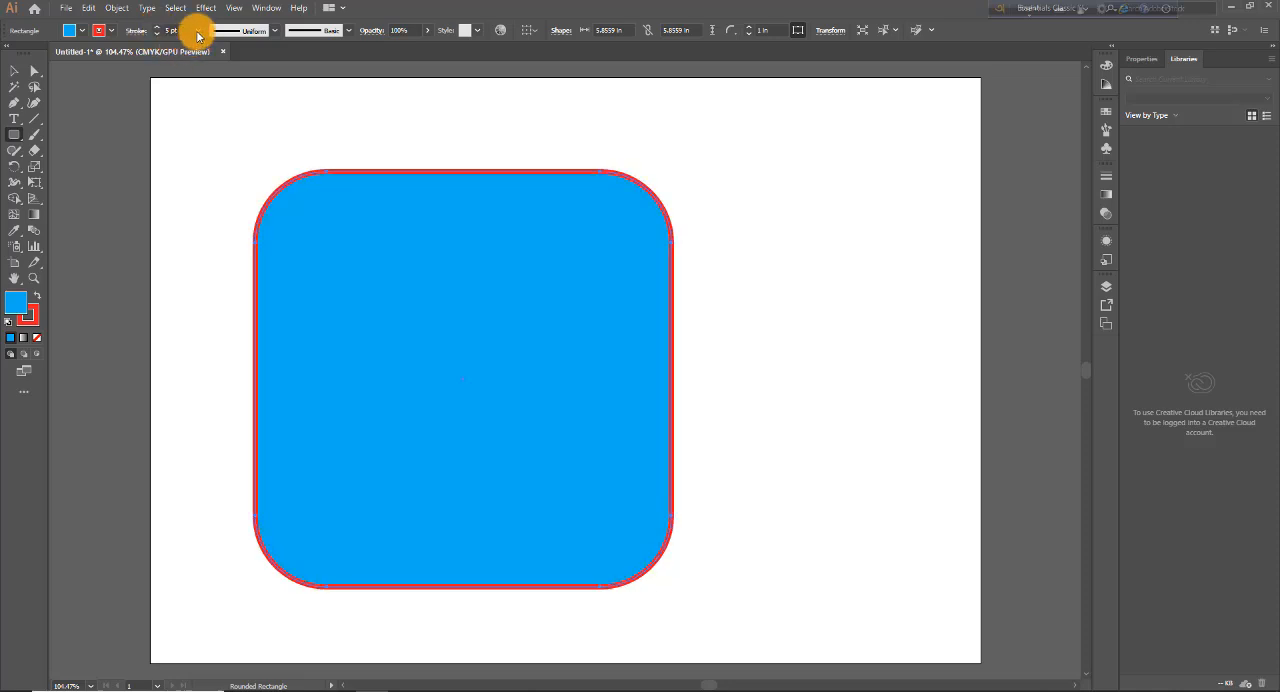
Step: Try a 12 pt stroke weight on the rounded square, and reduce it to 3 pt
{"action": "left_click", "coordinate": [199, 31]}
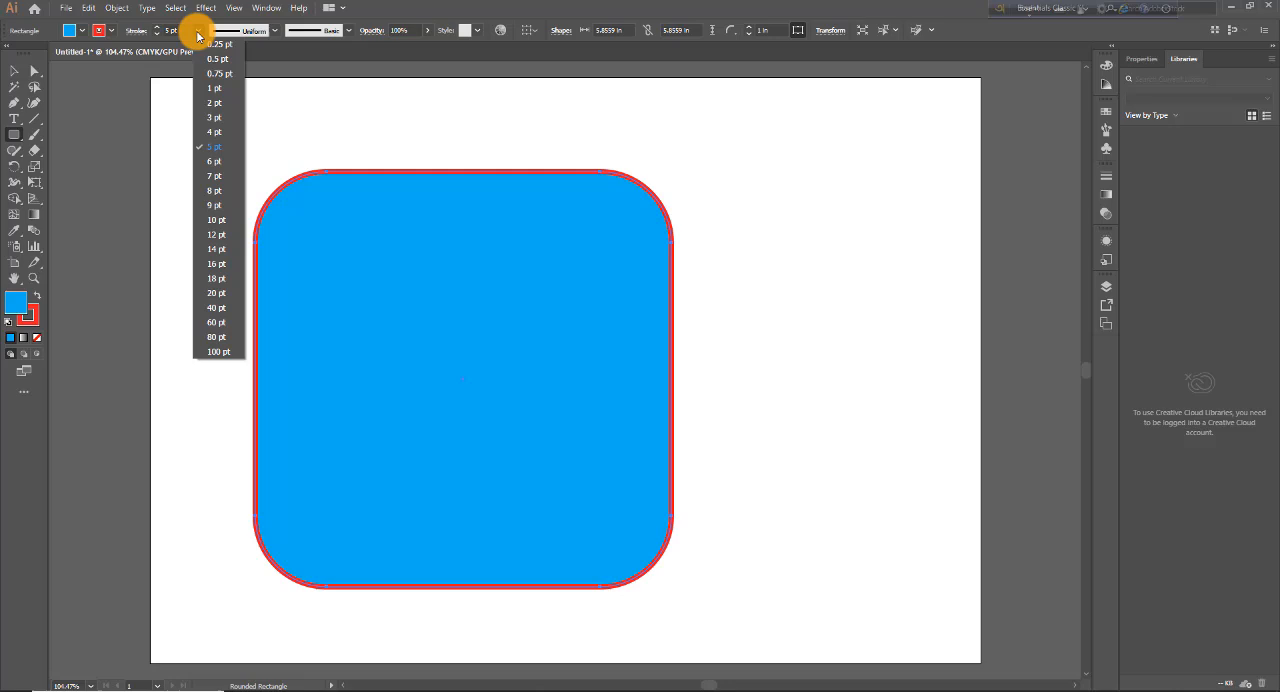
{"action": "left_click", "coordinate": [219, 236]}
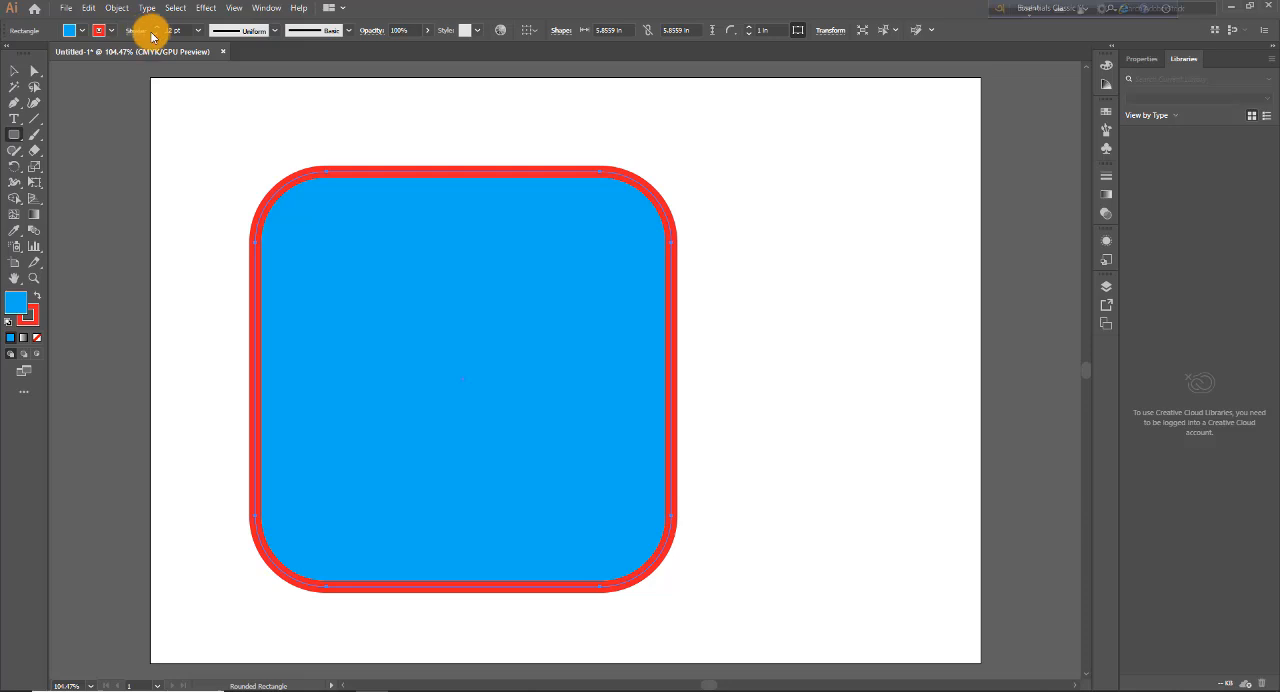
{"action": "left_click", "coordinate": [199, 31]}
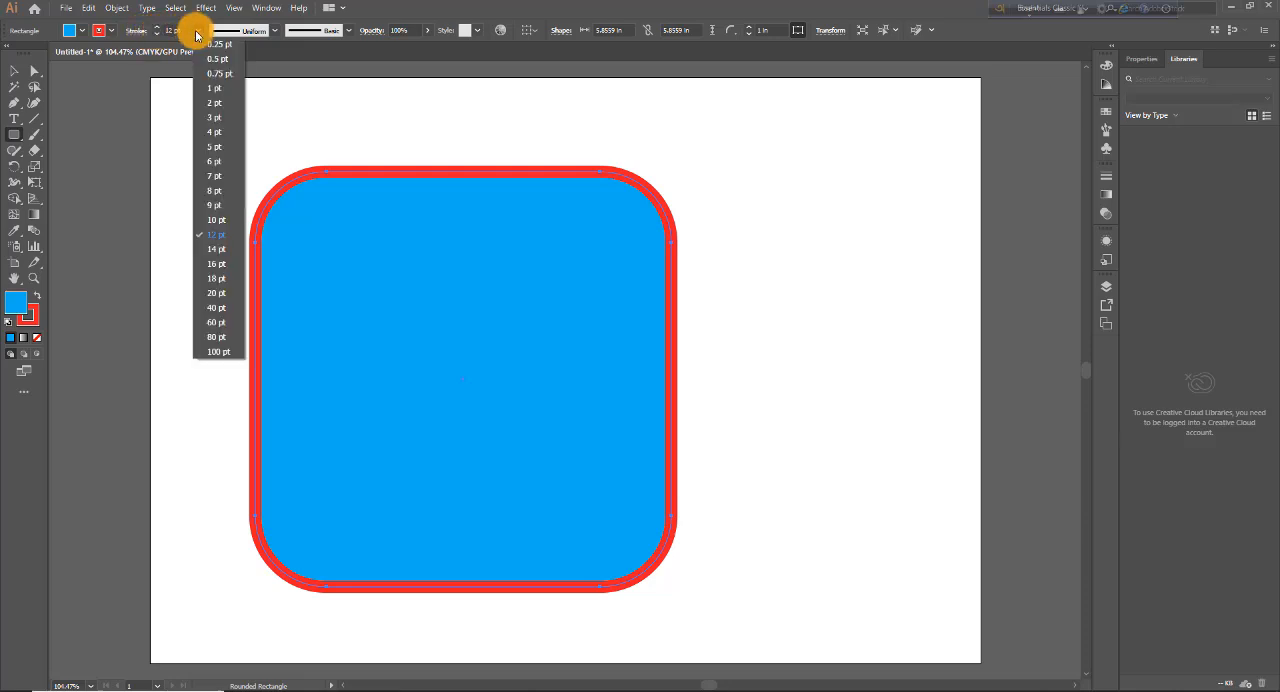
{"action": "left_click", "coordinate": [217, 118]}
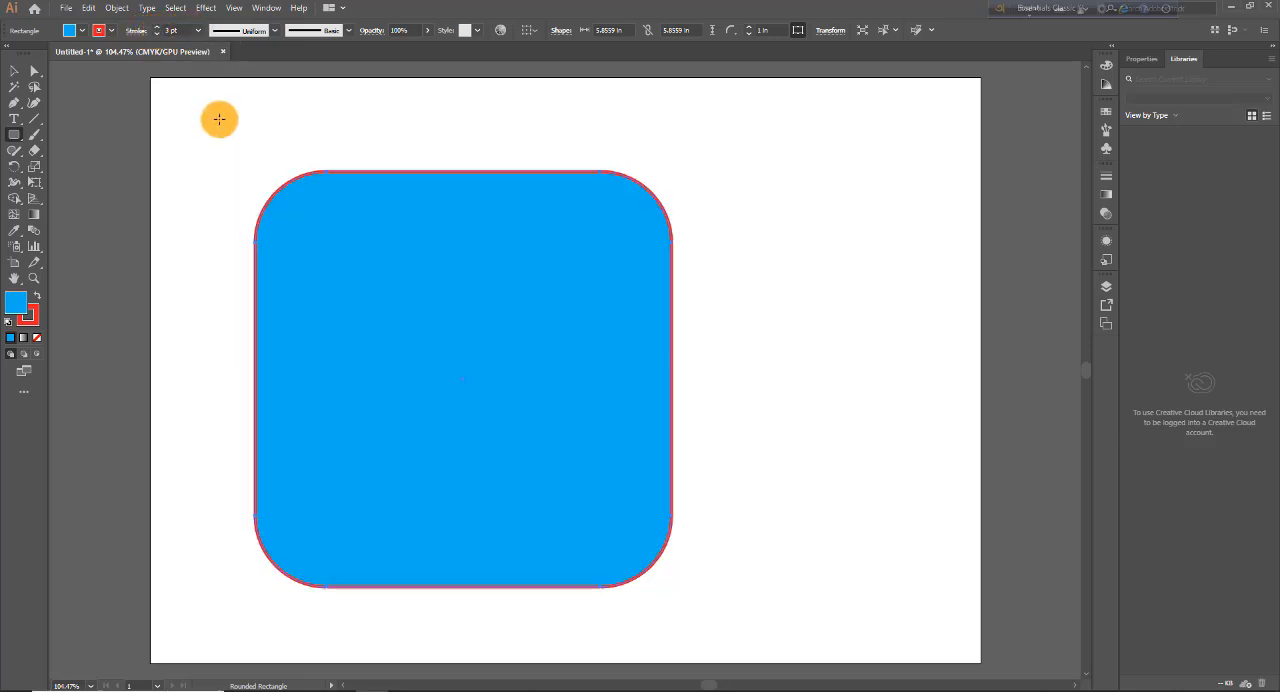
Step: Apply Width Profile 1 to the red stroke and set the stroke weight to 6 pt
{"action": "left_click", "coordinate": [276, 33]}
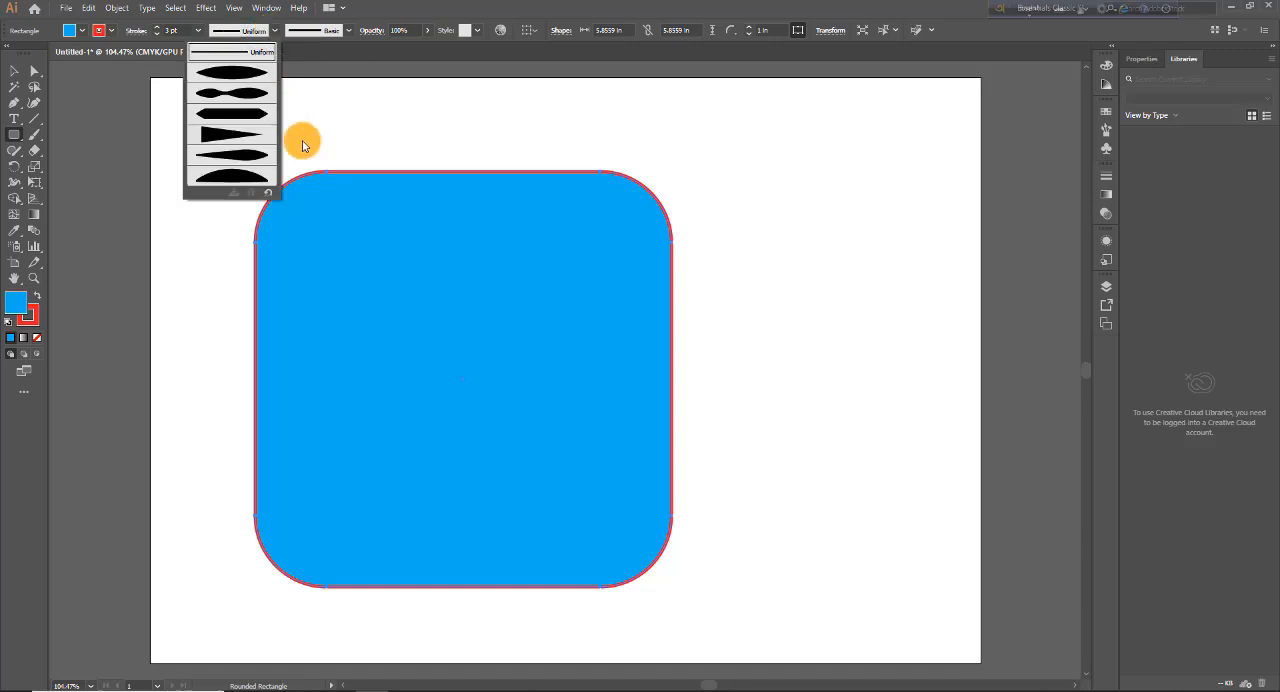
{"action": "left_click", "coordinate": [228, 74]}
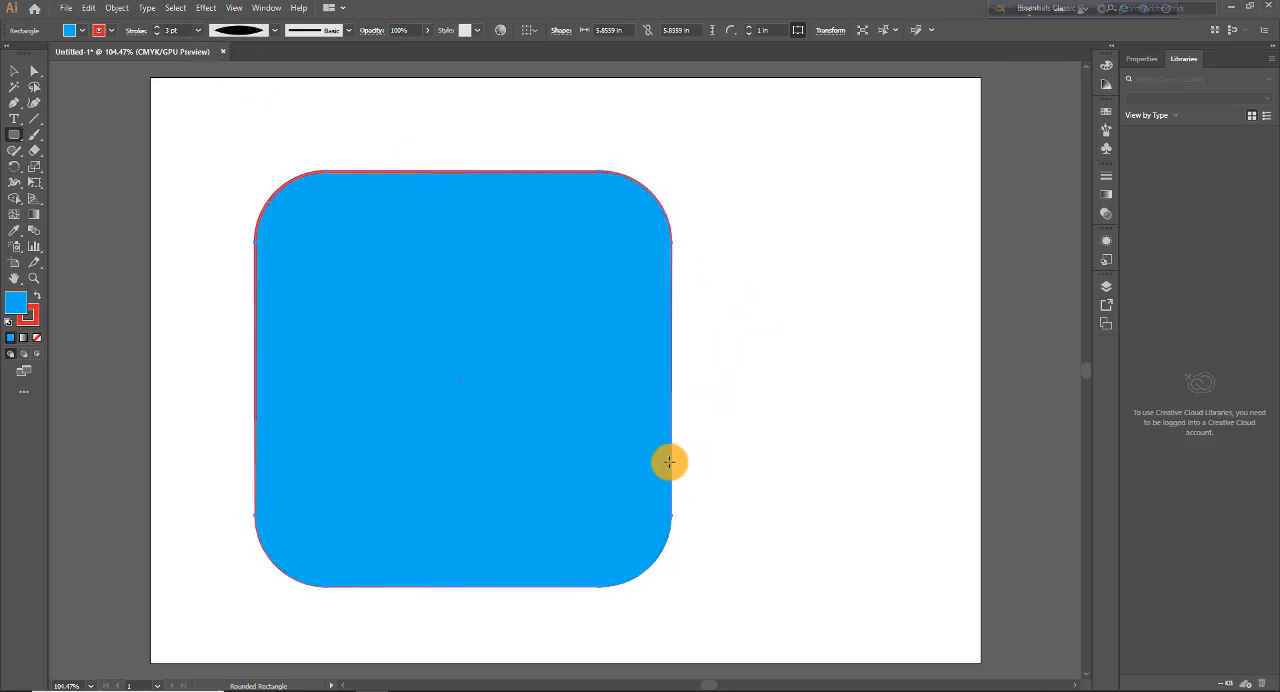
{"action": "left_click", "coordinate": [198, 30]}
{"action": "left_click", "coordinate": [212, 162]}
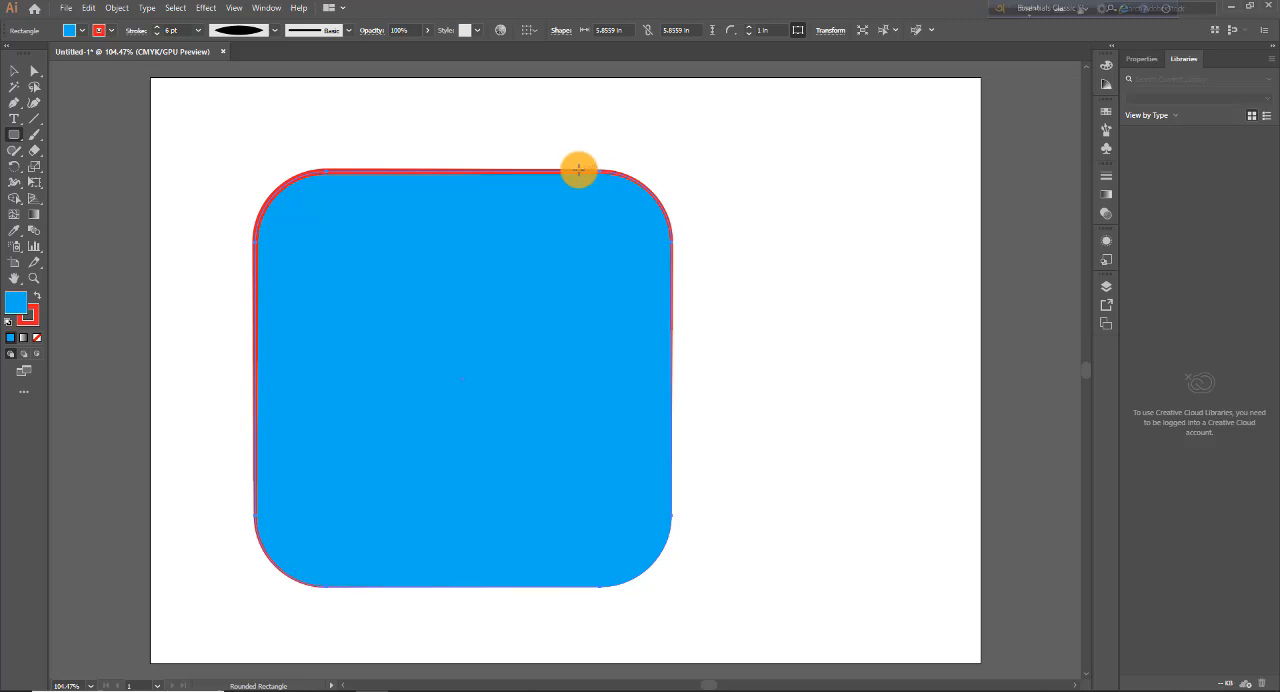
Step: Try Width Profile 5 on the red stroke, and set the stroke back to the Uniform profile
{"action": "left_click", "coordinate": [275, 30]}
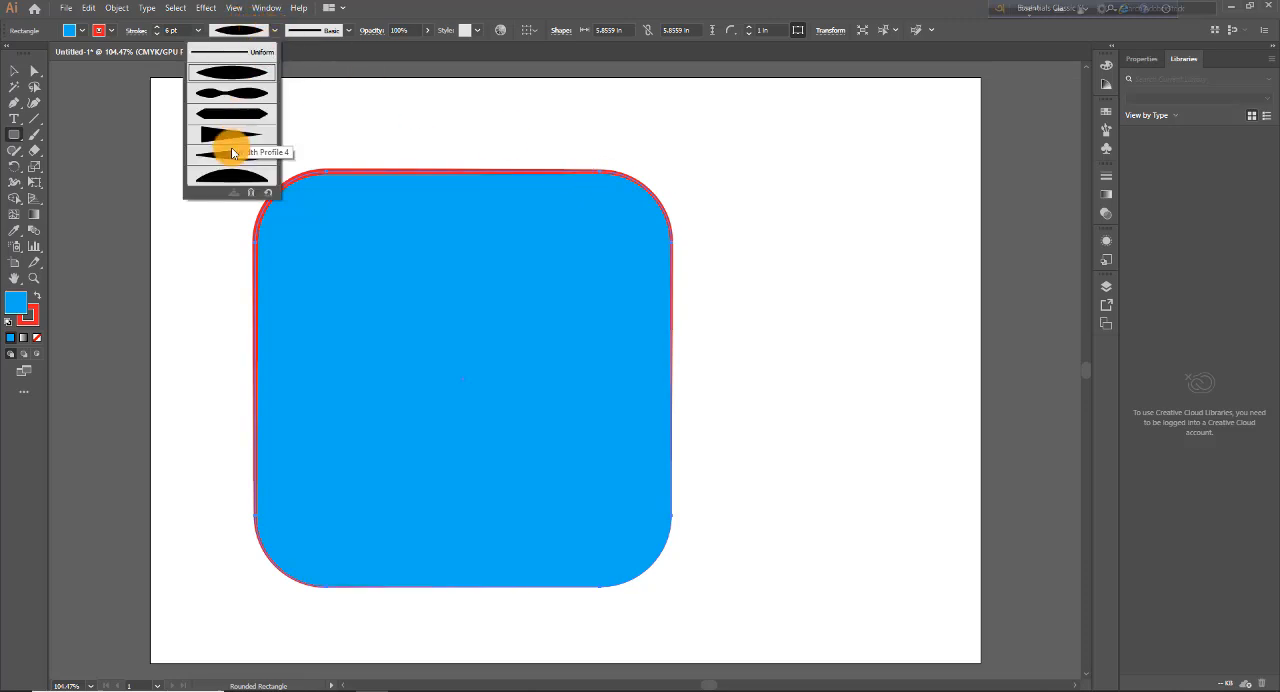
{"action": "left_click", "coordinate": [233, 159]}
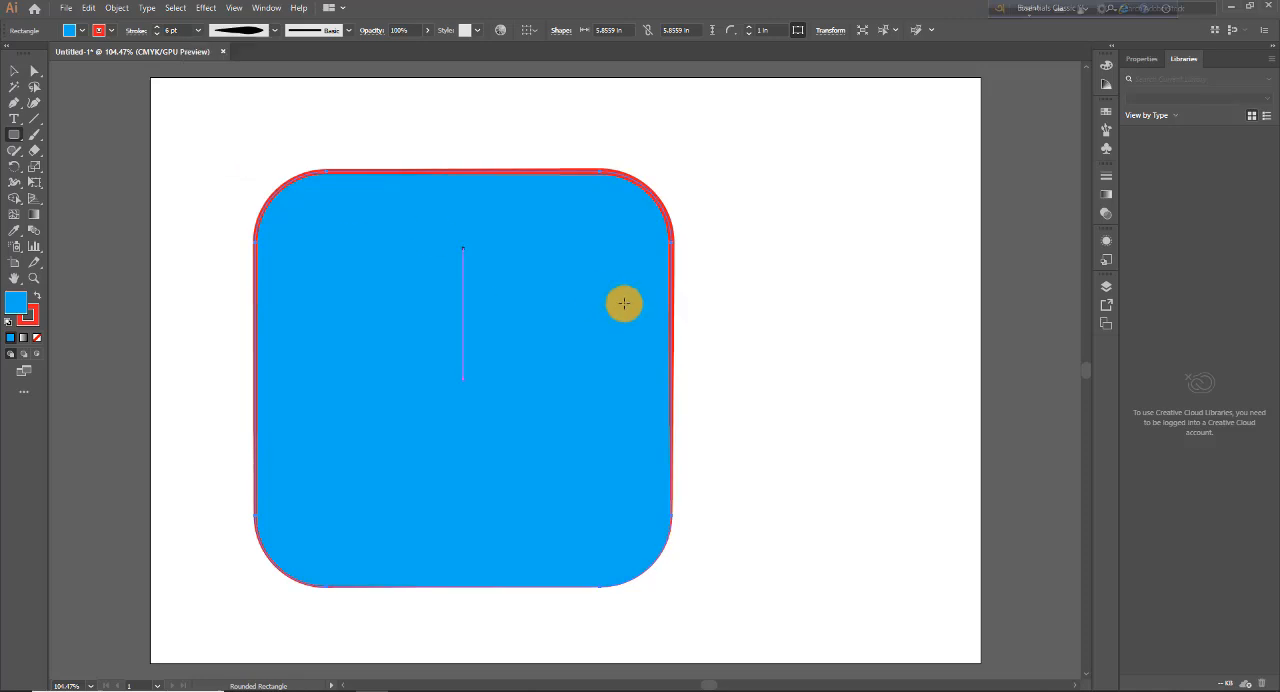
{"action": "left_click", "coordinate": [272, 32]}
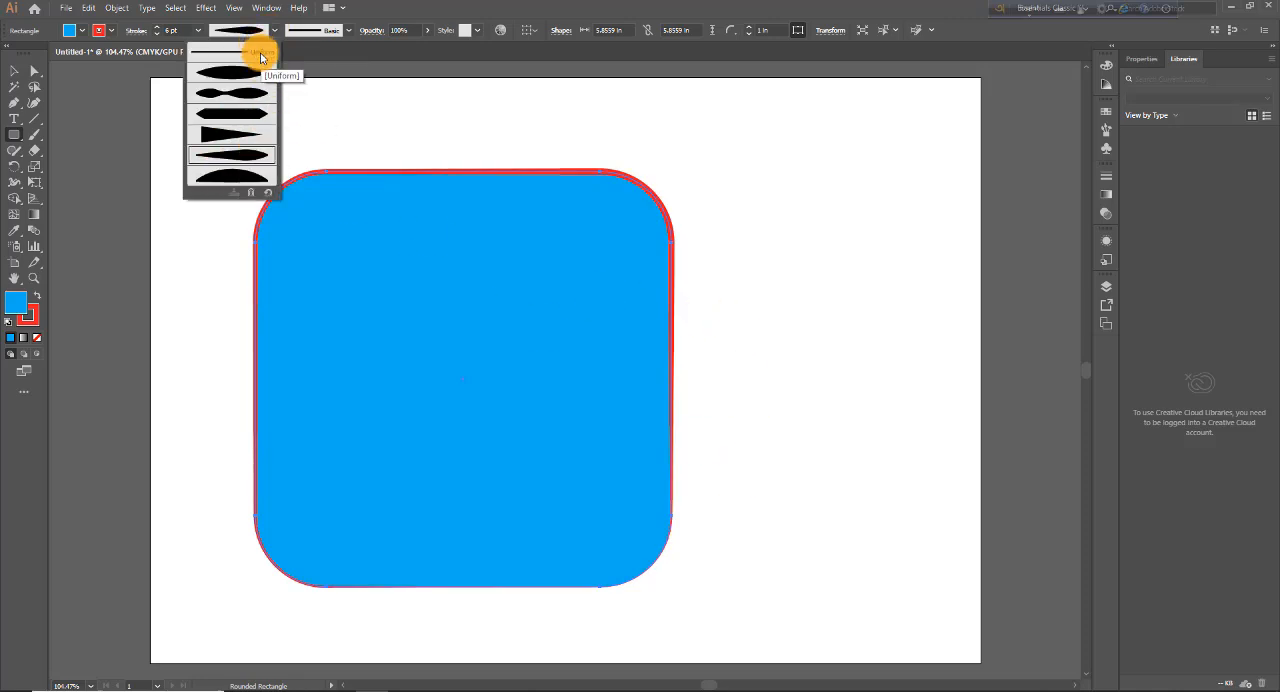
{"action": "left_click", "coordinate": [262, 56]}
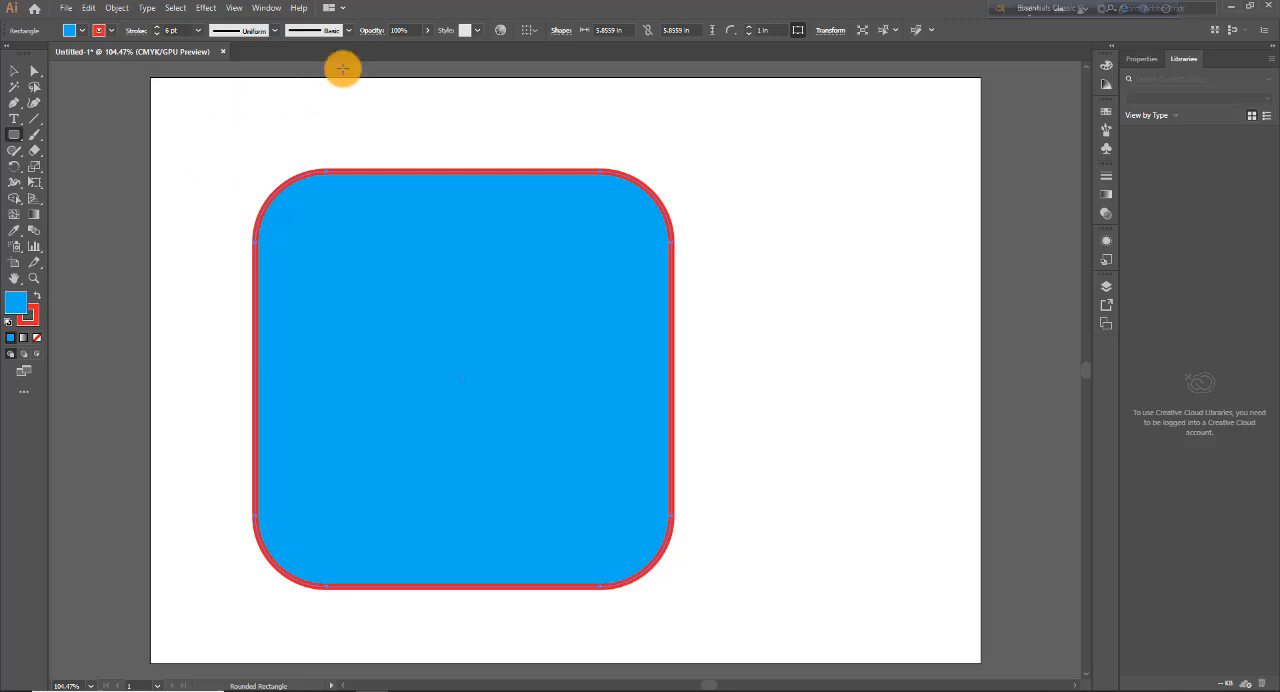
Step: Apply the denim seam pattern brush to the rounded square's stroke
{"action": "left_click", "coordinate": [349, 31]}
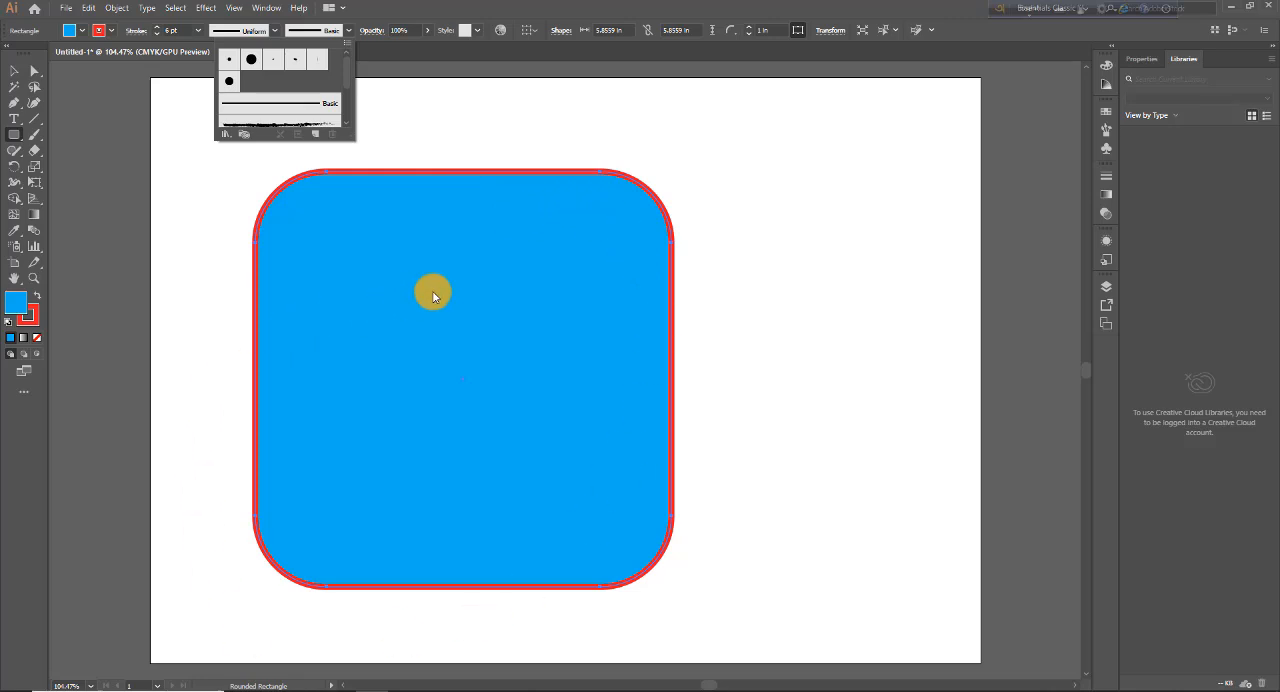
{"action": "scroll", "coordinate": [344, 100], "scroll_direction": "down", "scroll_amount": 3}
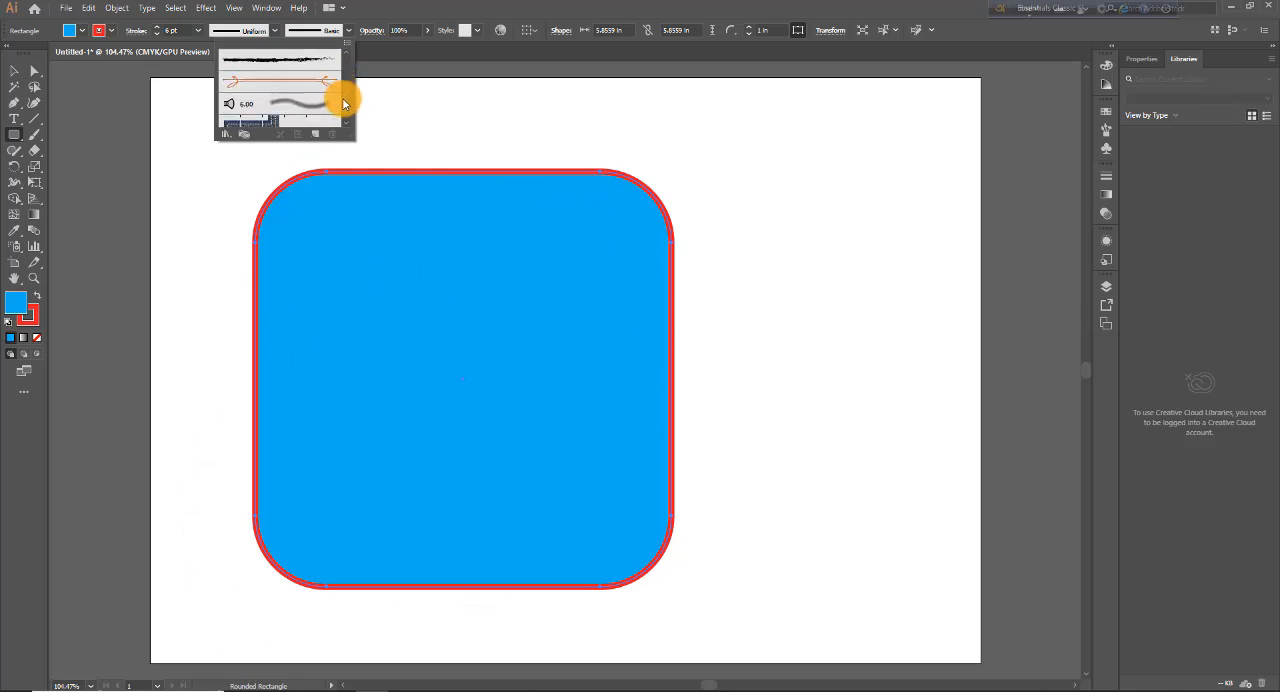
{"action": "scroll", "coordinate": [345, 95], "scroll_direction": "down", "scroll_amount": 1}
{"action": "left_click", "coordinate": [251, 114]}
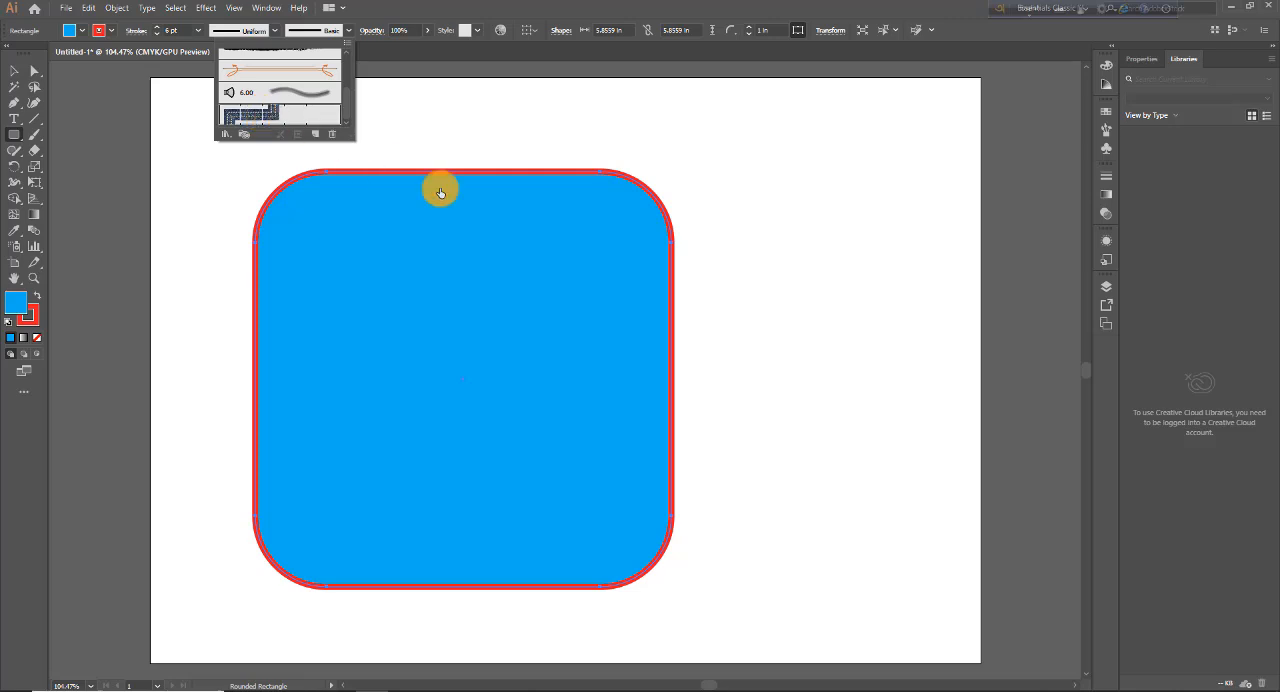
Step: Load the Artistic_Paintbrush brush library and try two solid brushes and a translucent grey brush on the stroke
{"action": "left_click", "coordinate": [229, 137]}
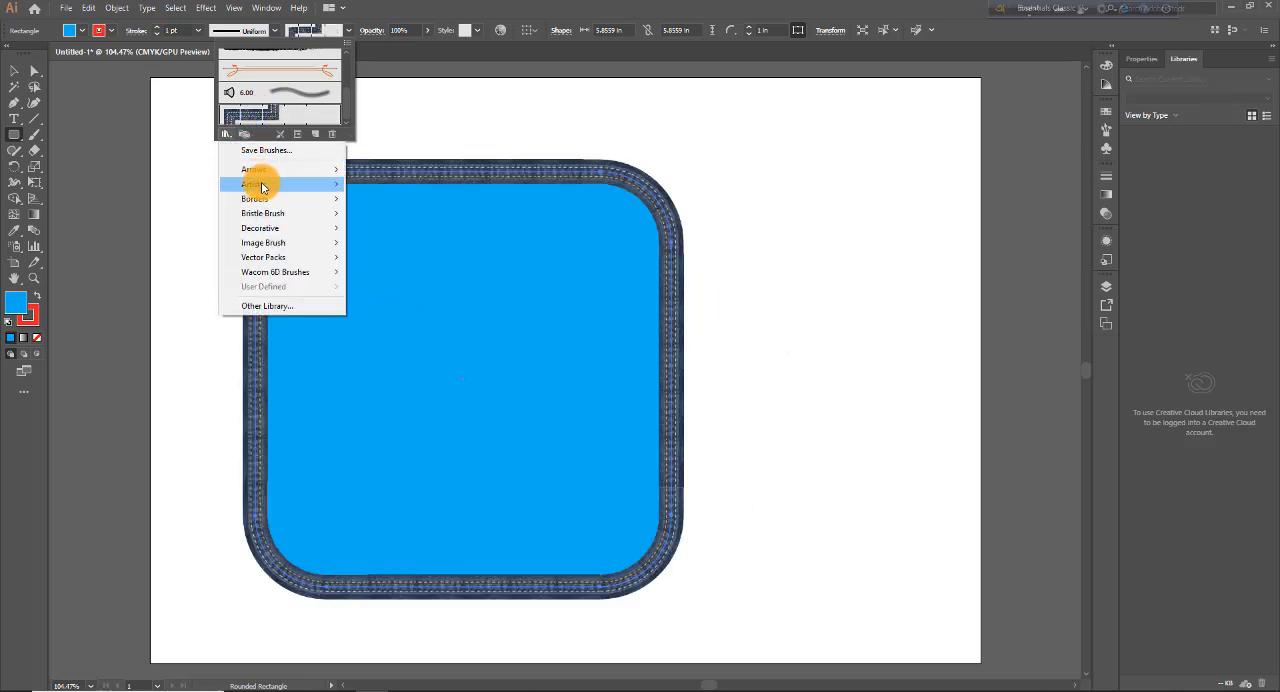
{"action": "mouse_move", "coordinate": [262, 189]}
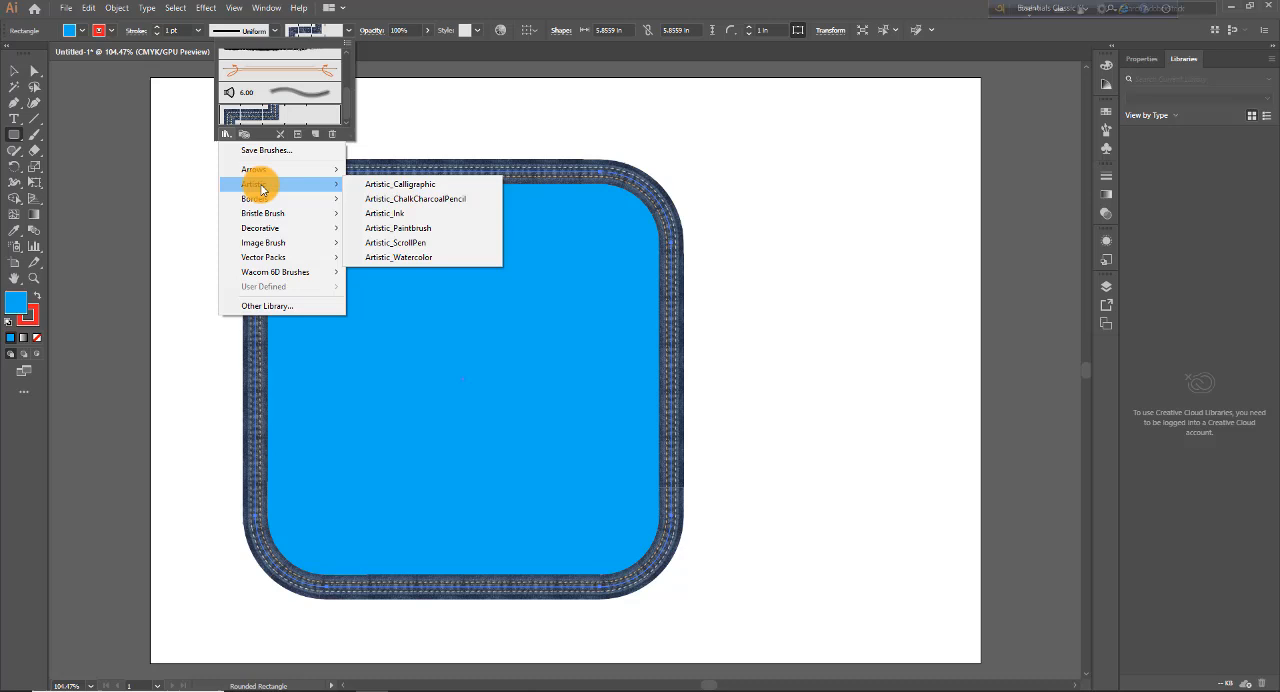
{"action": "left_click", "coordinate": [410, 228]}
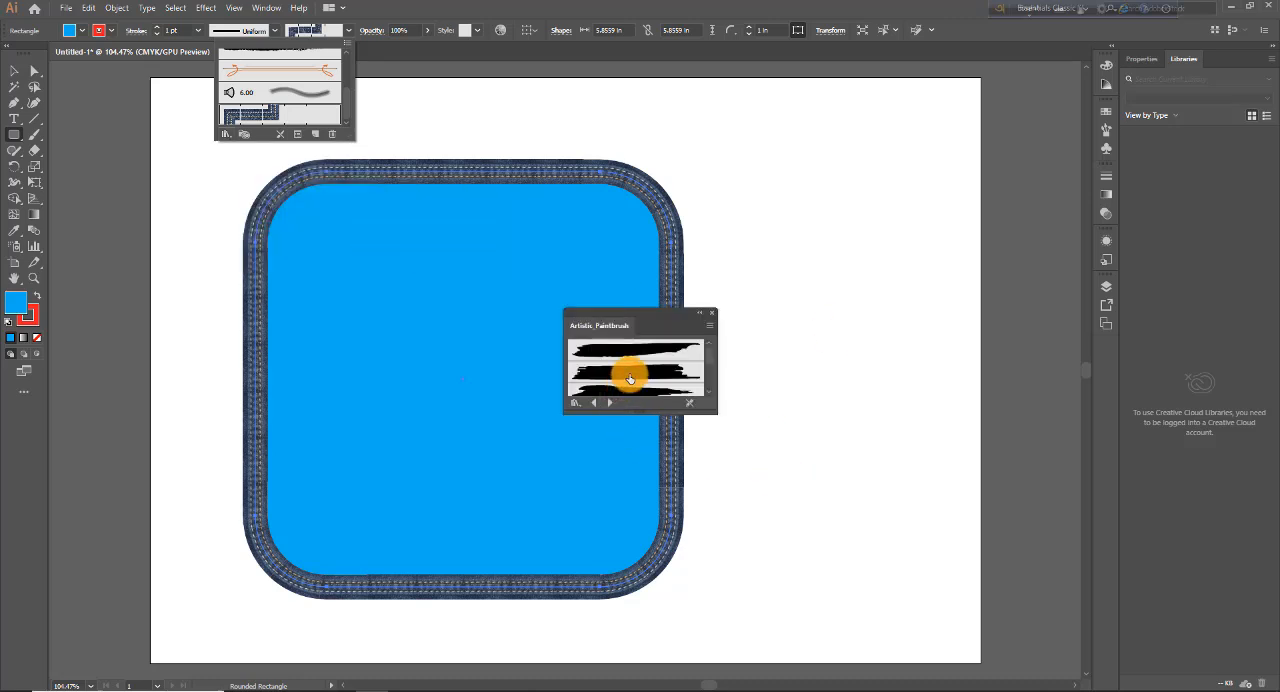
{"action": "left_click", "coordinate": [630, 378]}
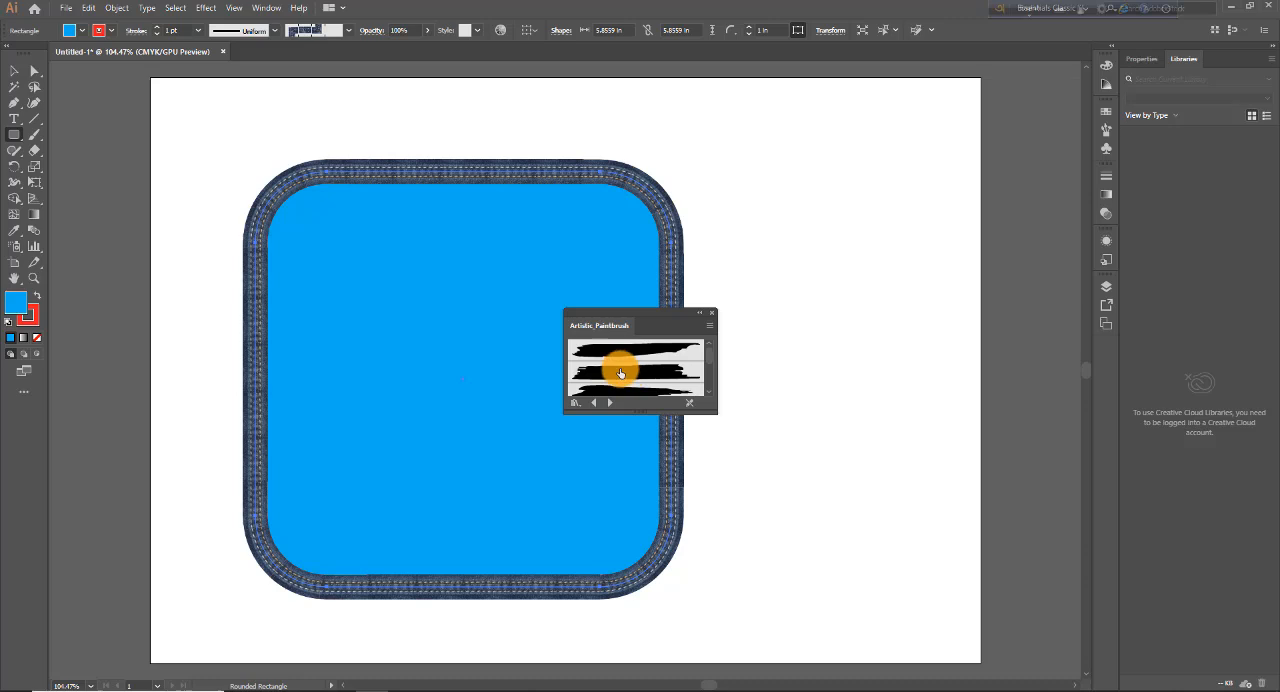
{"action": "left_click", "coordinate": [620, 372]}
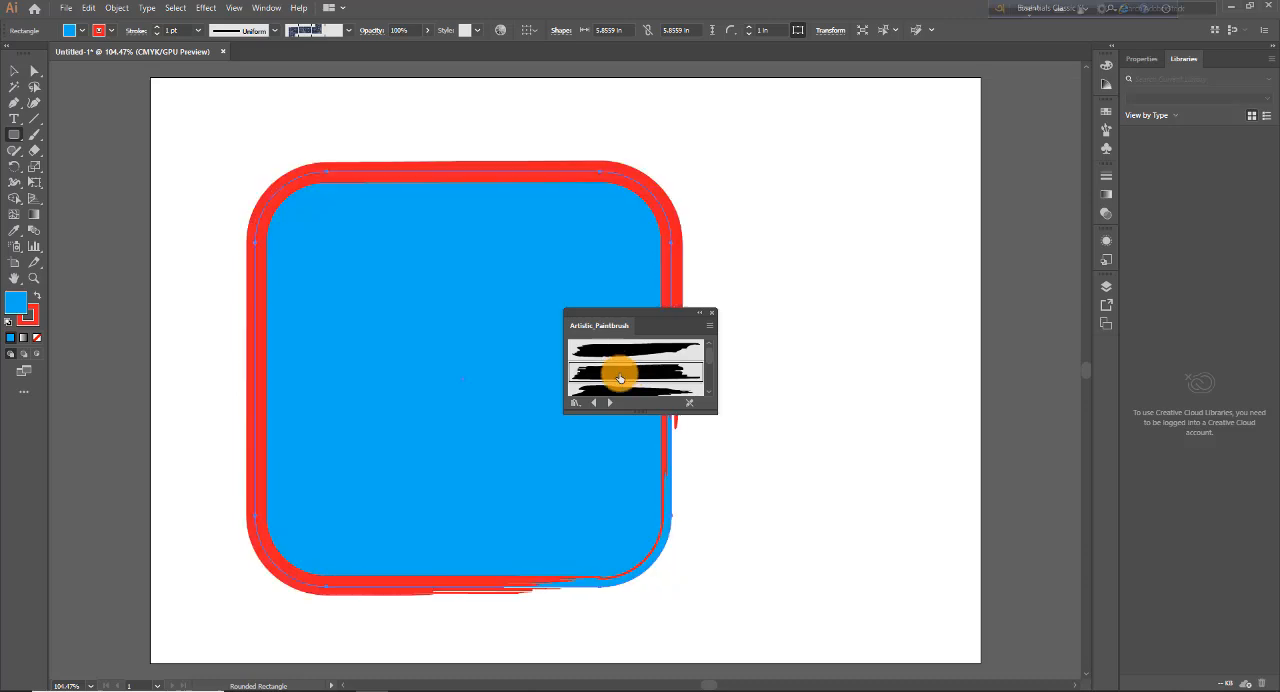
{"action": "left_click", "coordinate": [688, 350]}
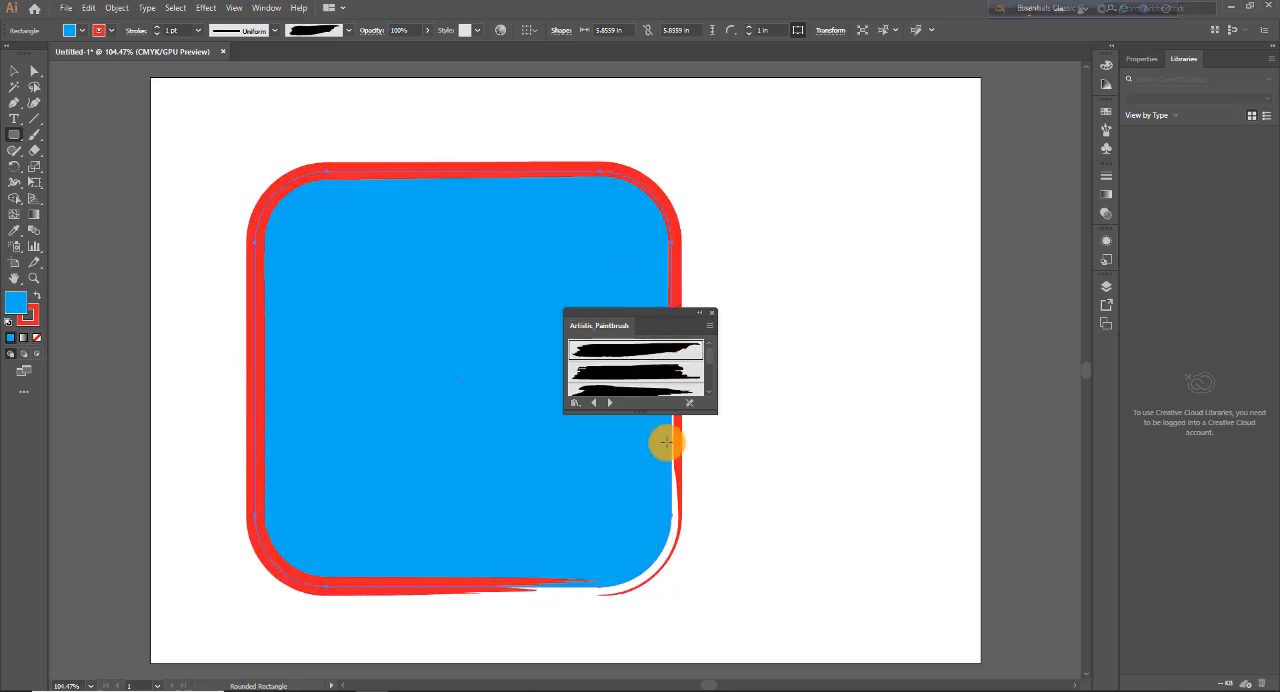
{"action": "scroll", "coordinate": [707, 371], "scroll_direction": "down", "scroll_amount": 2}
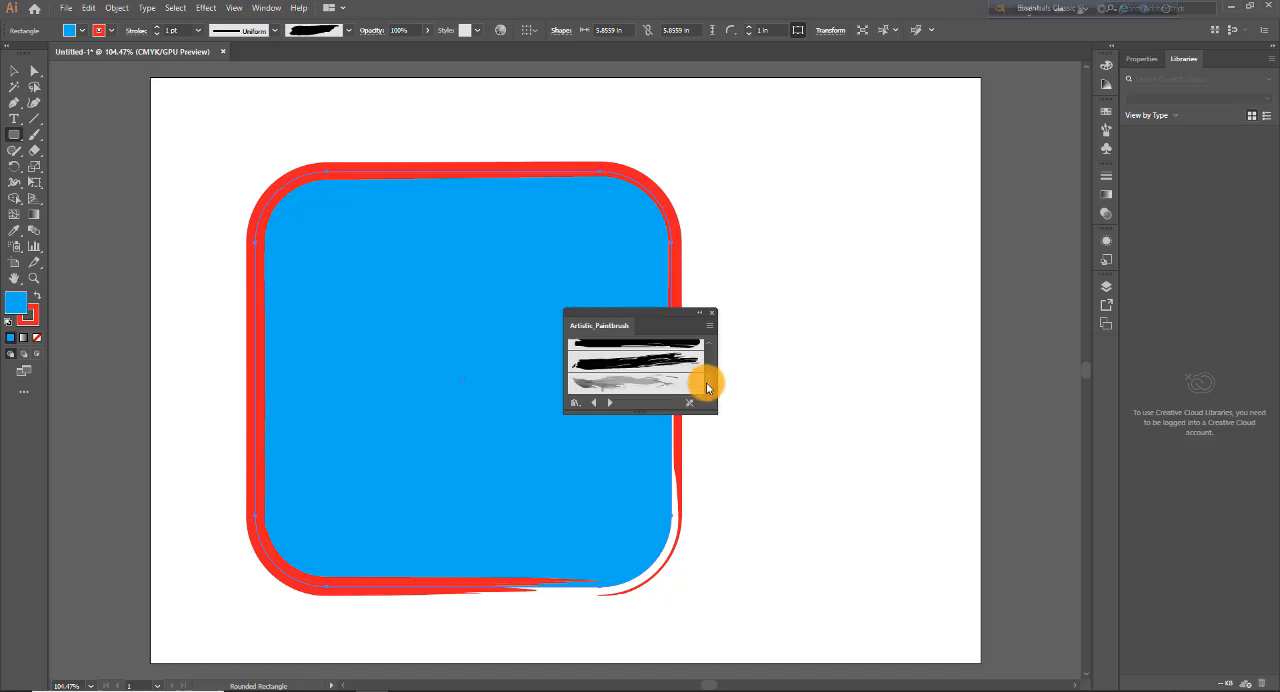
{"action": "left_click", "coordinate": [650, 384]}
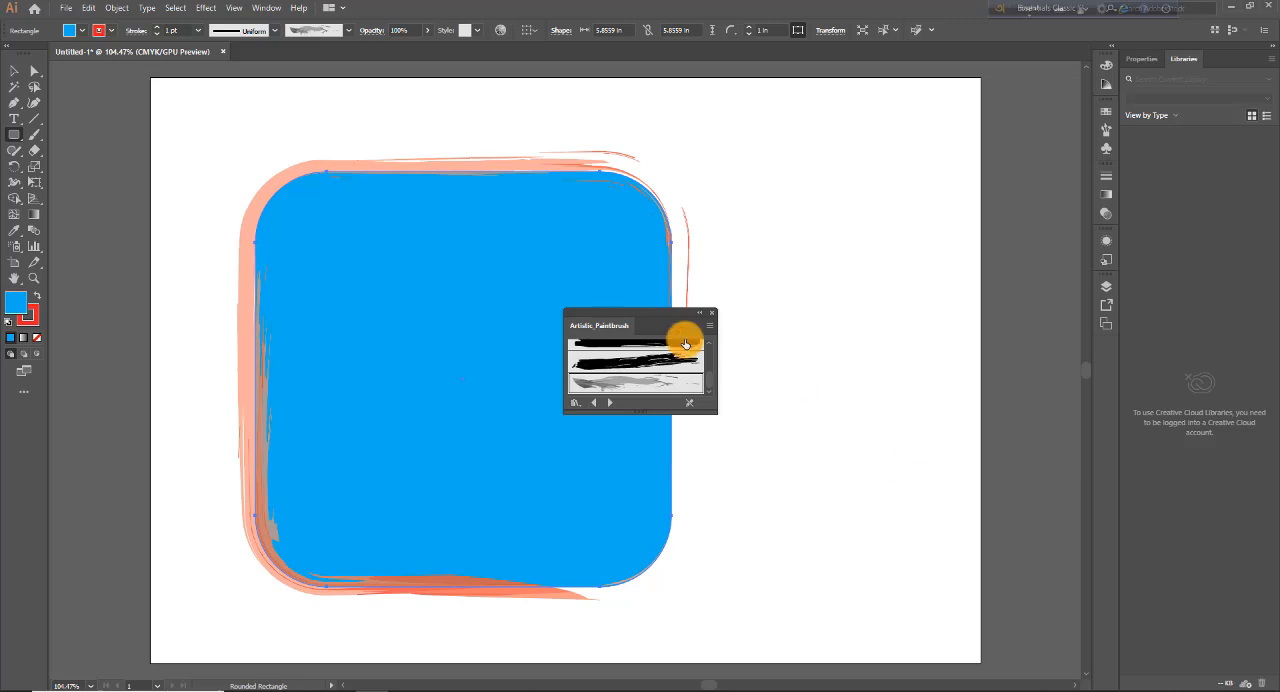
Step: Close the Artistic_Paintbrush library and undo the brush changes back to the plain 6 pt Basic stroke
{"action": "left_click", "coordinate": [712, 313]}
{"action": "key", "text": "v"}
{"action": "key", "text": "ctrl+z"}
{"action": "key", "text": "ctrl+z"}
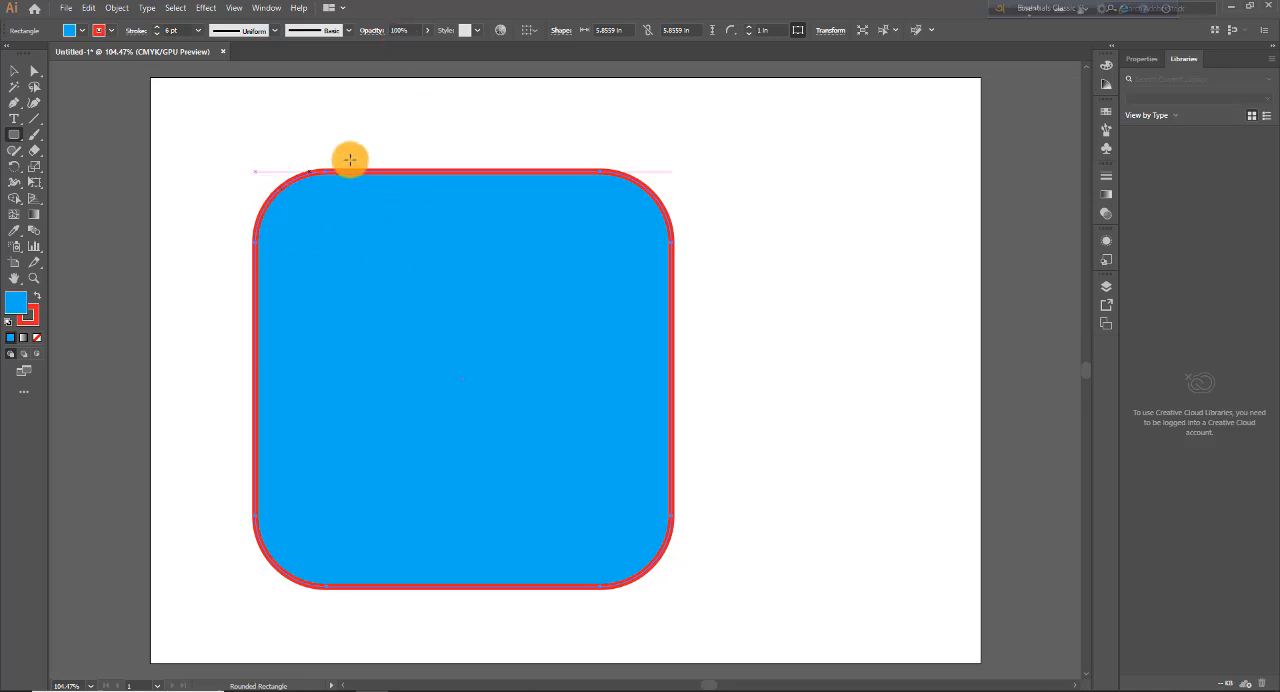
Step: Lower the rounded square's opacity until it is pale, and raise it back to nearly full
{"action": "left_click", "coordinate": [426, 32]}
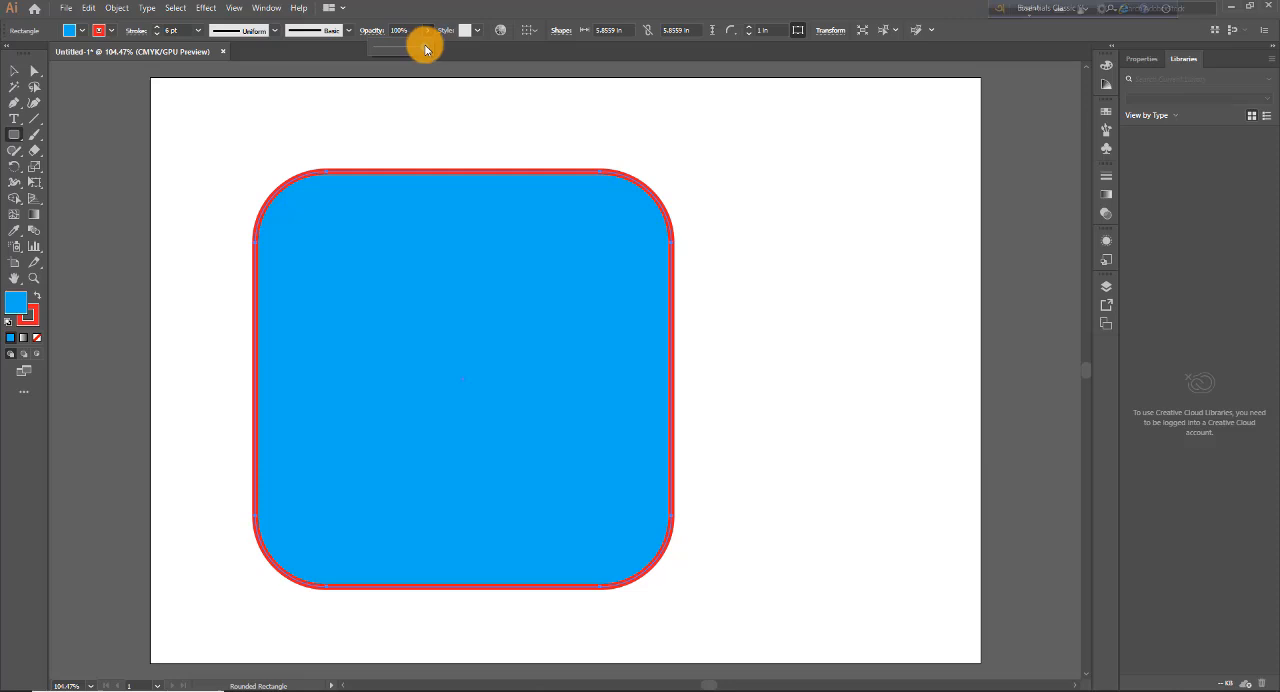
{"action": "left_click_drag", "start_coordinate": [425, 49], "coordinate": [393, 47]}
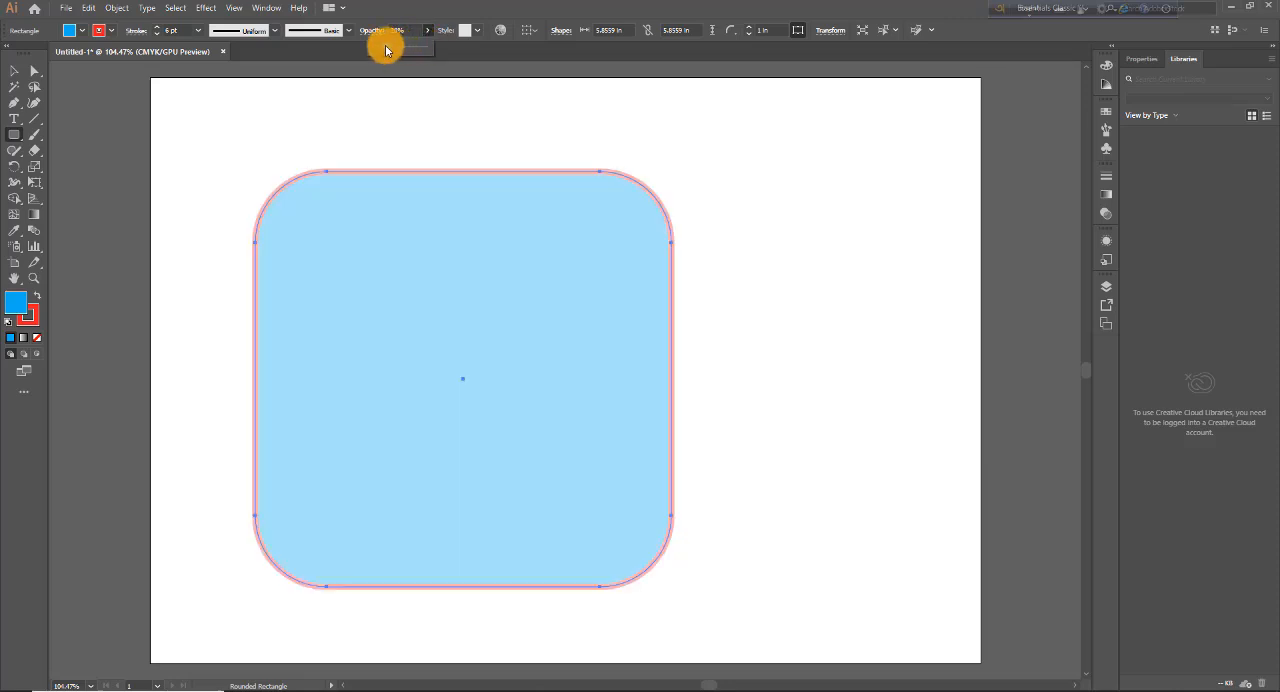
{"action": "left_click_drag", "start_coordinate": [386, 50], "coordinate": [424, 48]}
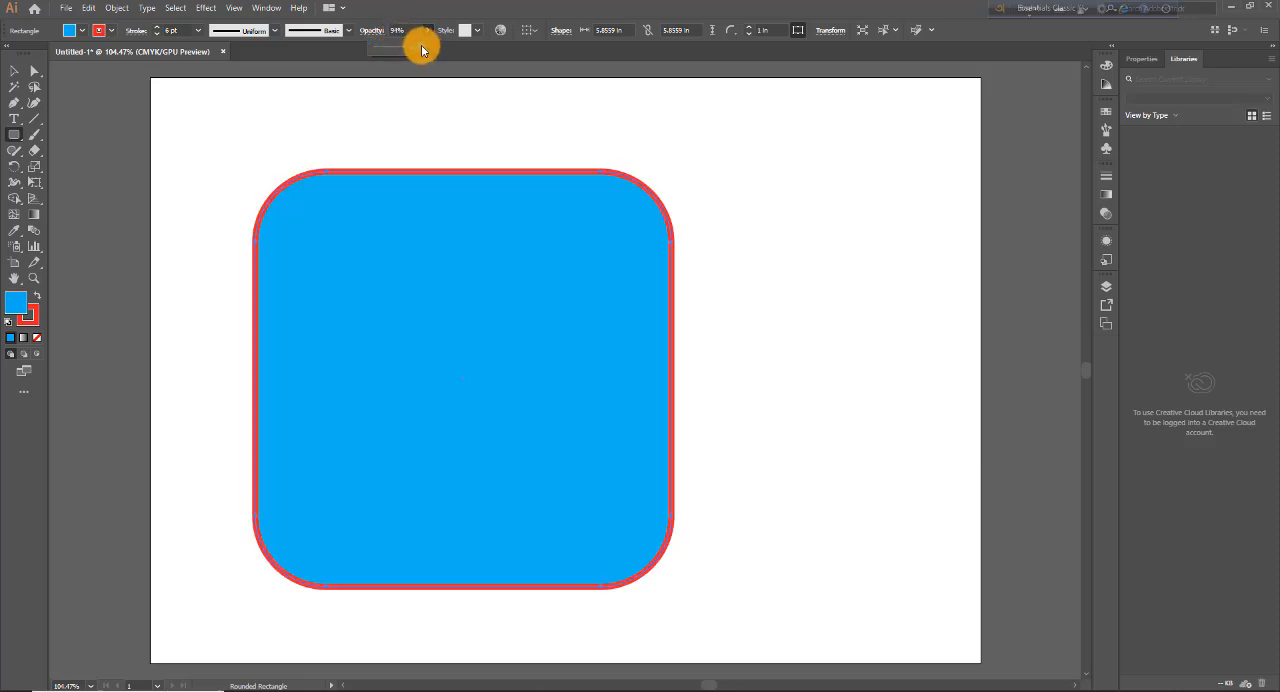
Step: Try 50% opacity on the rounded square, and restore it to 100%
{"action": "left_click", "coordinate": [396, 31]}
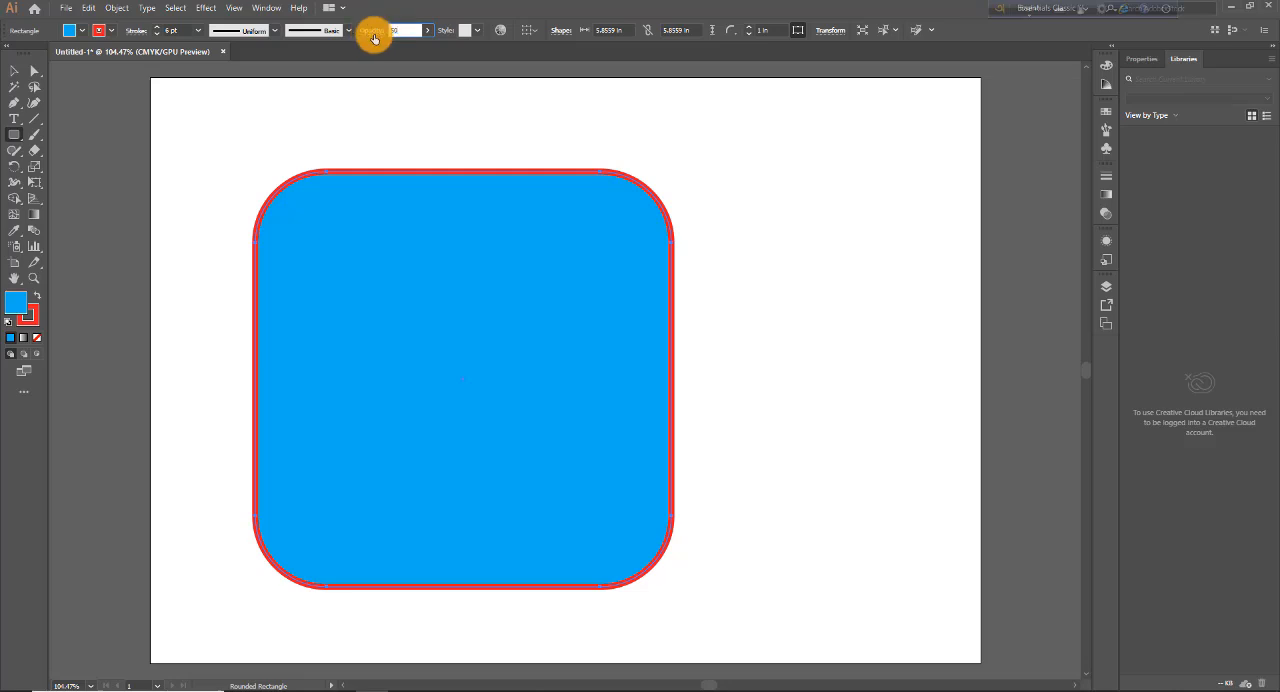
{"action": "type", "text": "50"}
{"action": "key", "text": "Return"}
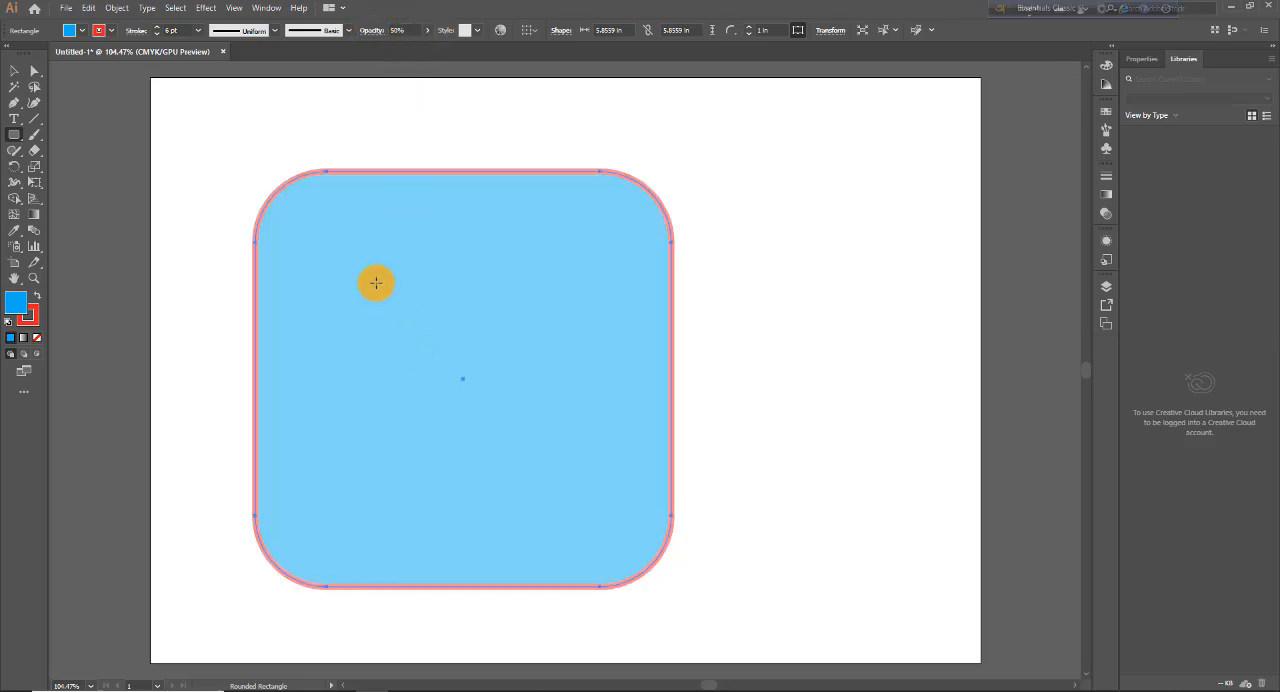
{"action": "left_click", "coordinate": [425, 33]}
{"action": "left_click_drag", "start_coordinate": [426, 45], "coordinate": [436, 55]}
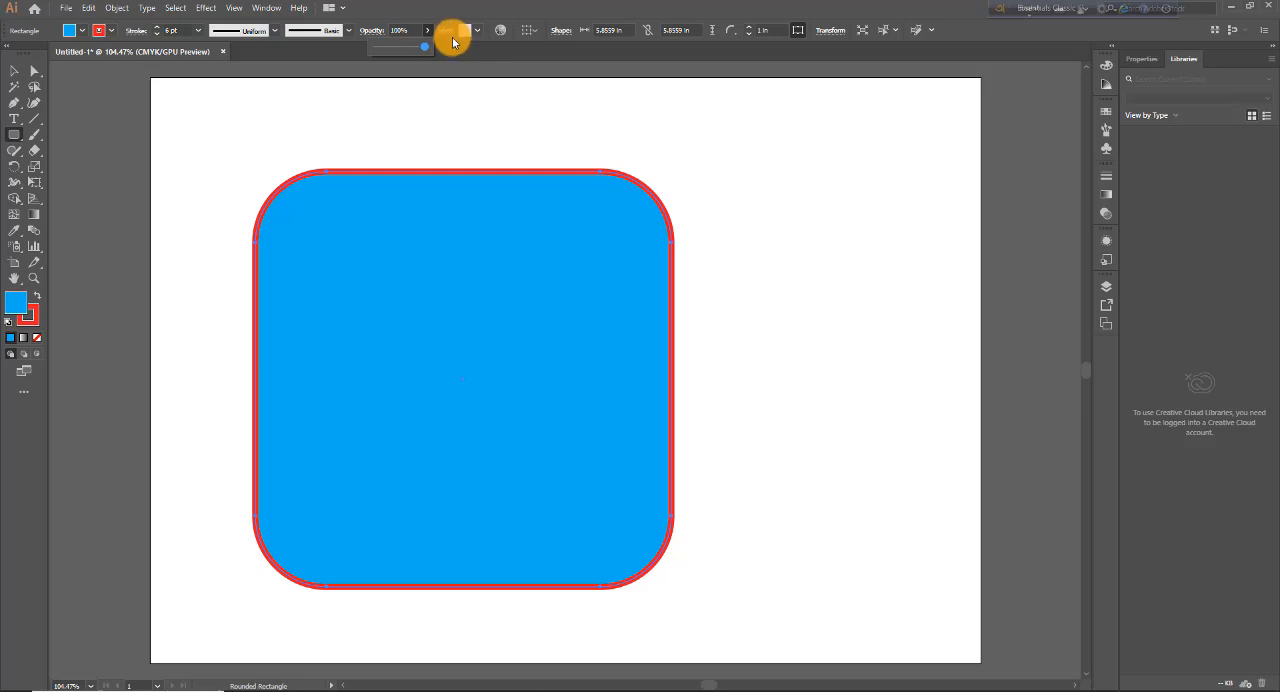
{"action": "left_click", "coordinate": [450, 35]}
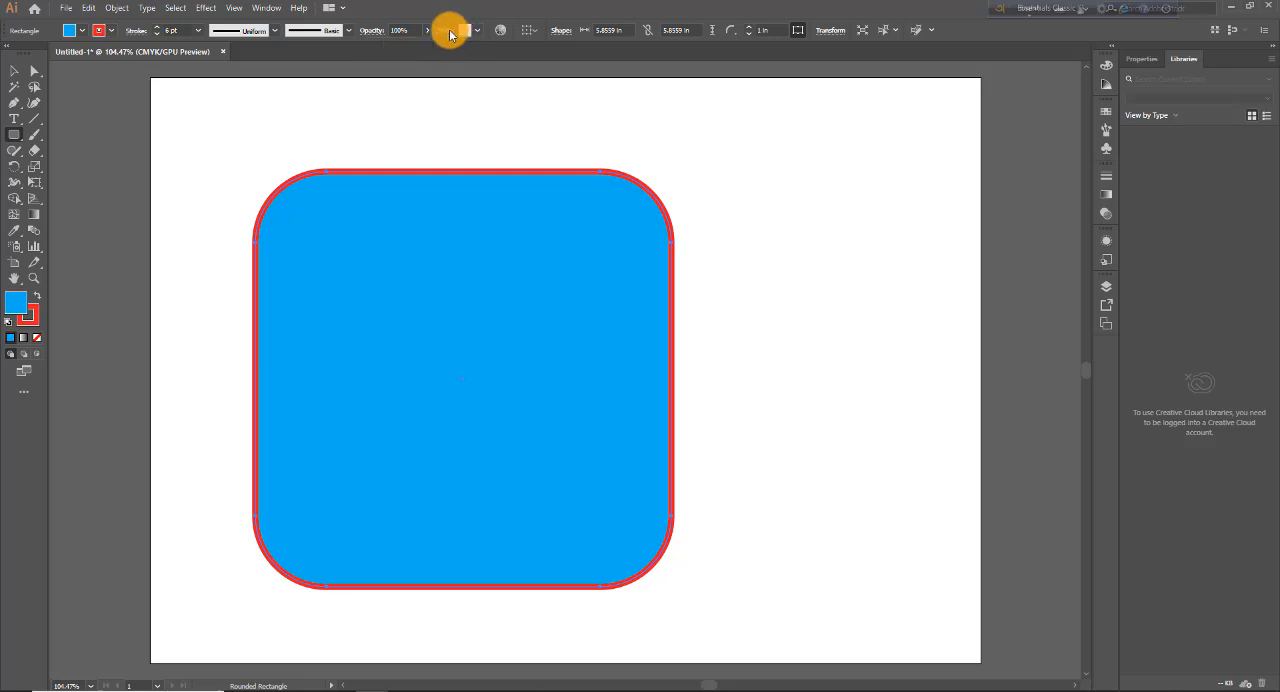
Step: Apply the yellow-and-green floral graphic style to the rounded square, and try the red brick style from the Textures library
{"action": "left_click", "coordinate": [478, 36]}
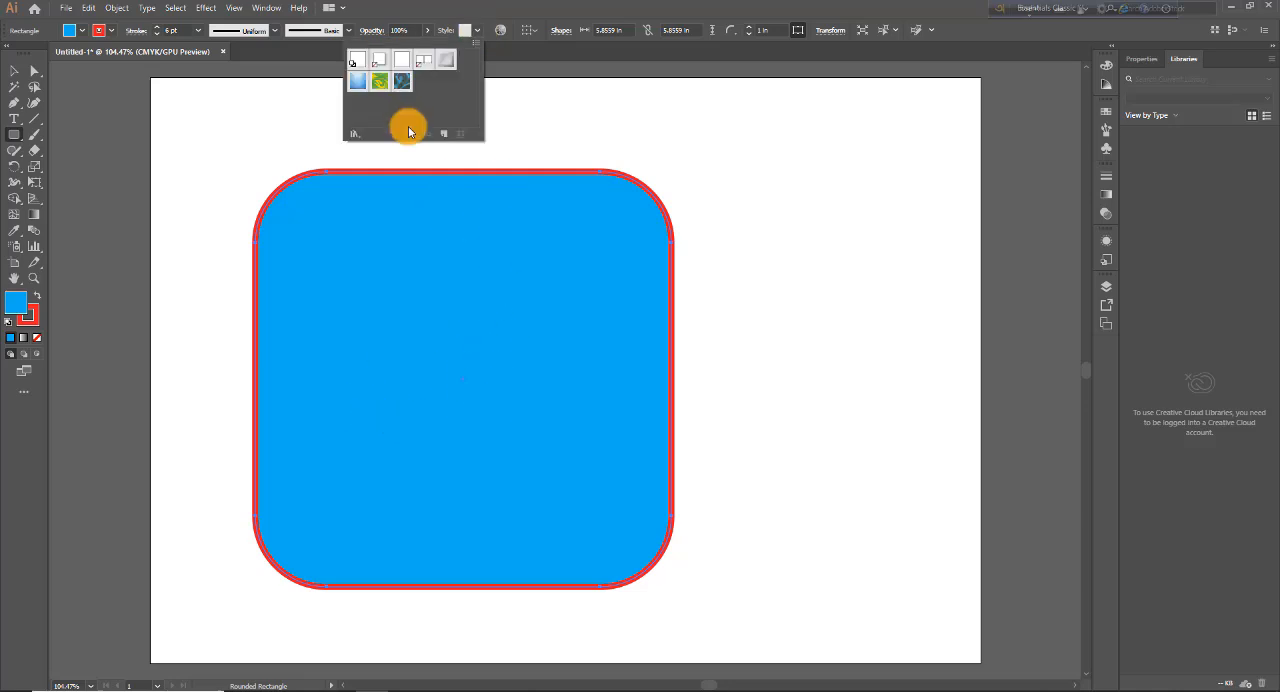
{"action": "left_click", "coordinate": [381, 82]}
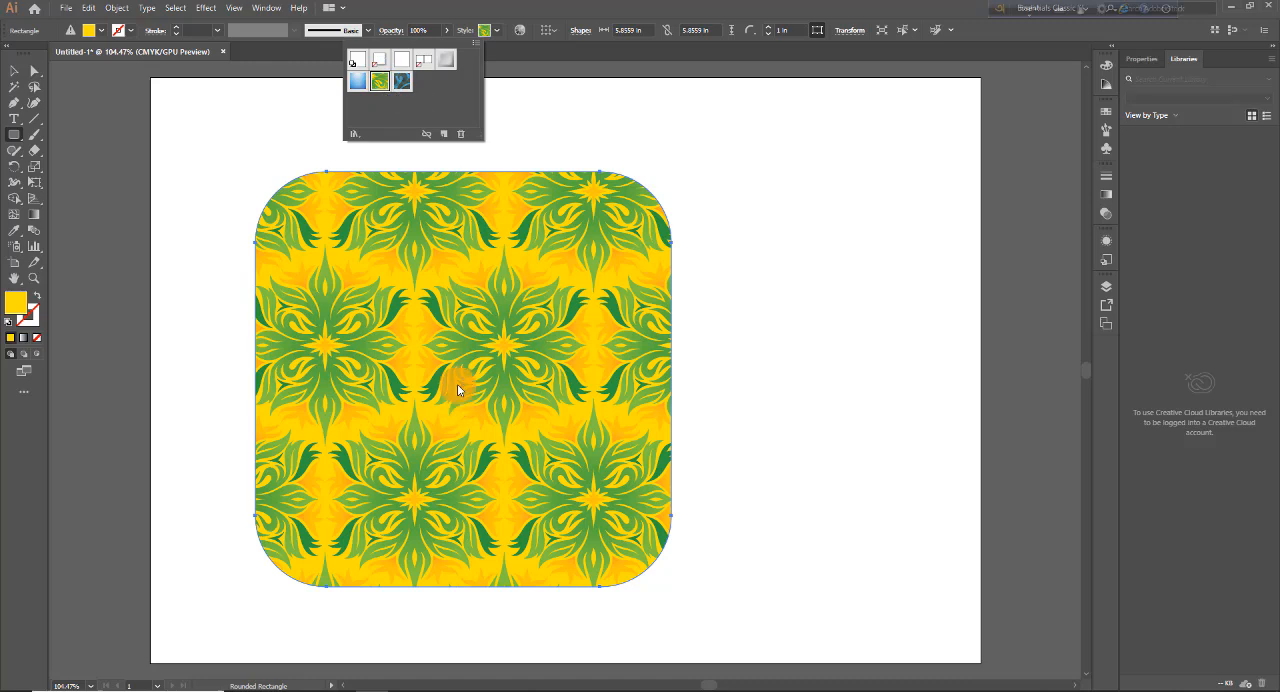
{"action": "left_click", "coordinate": [358, 137]}
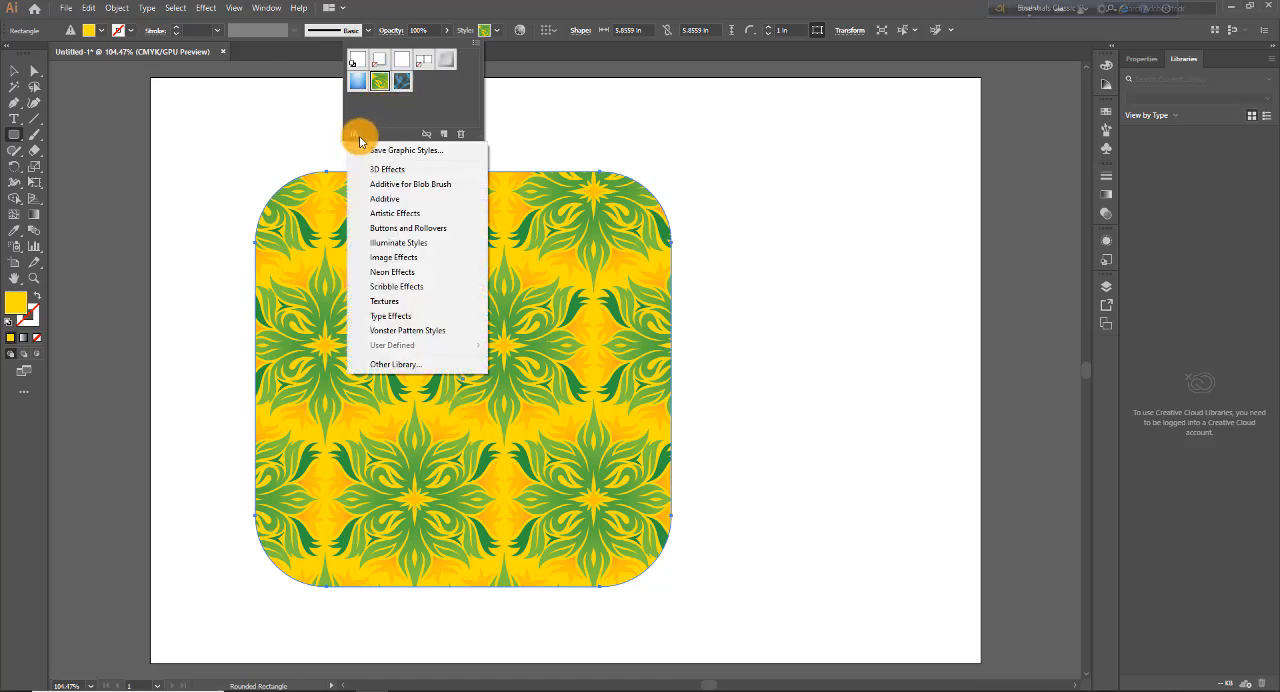
{"action": "left_click", "coordinate": [391, 303]}
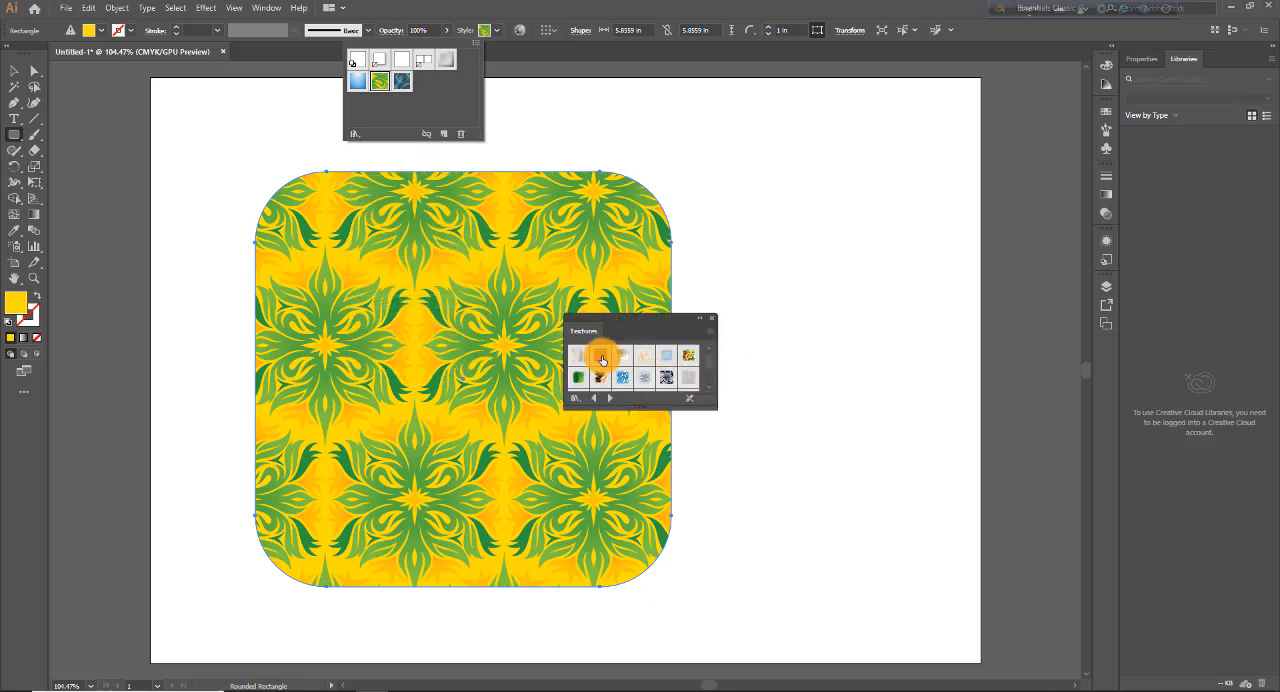
{"action": "left_click", "coordinate": [601, 360]}
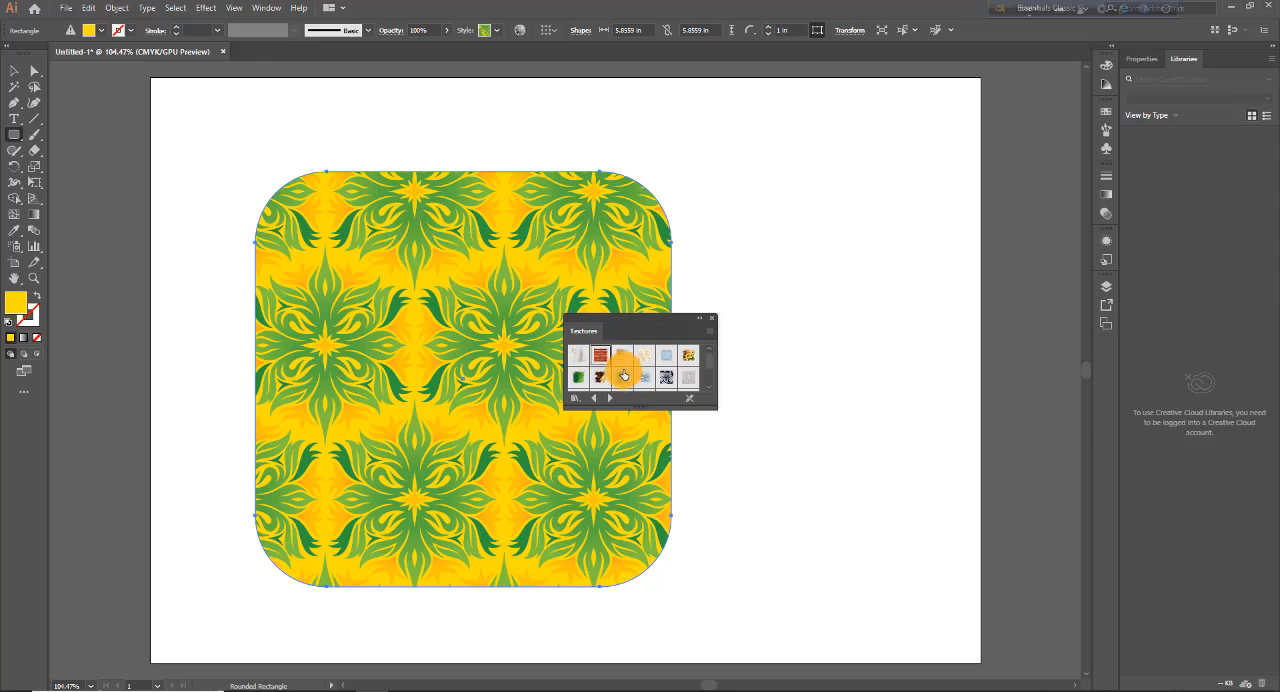
{"action": "left_click", "coordinate": [602, 357]}
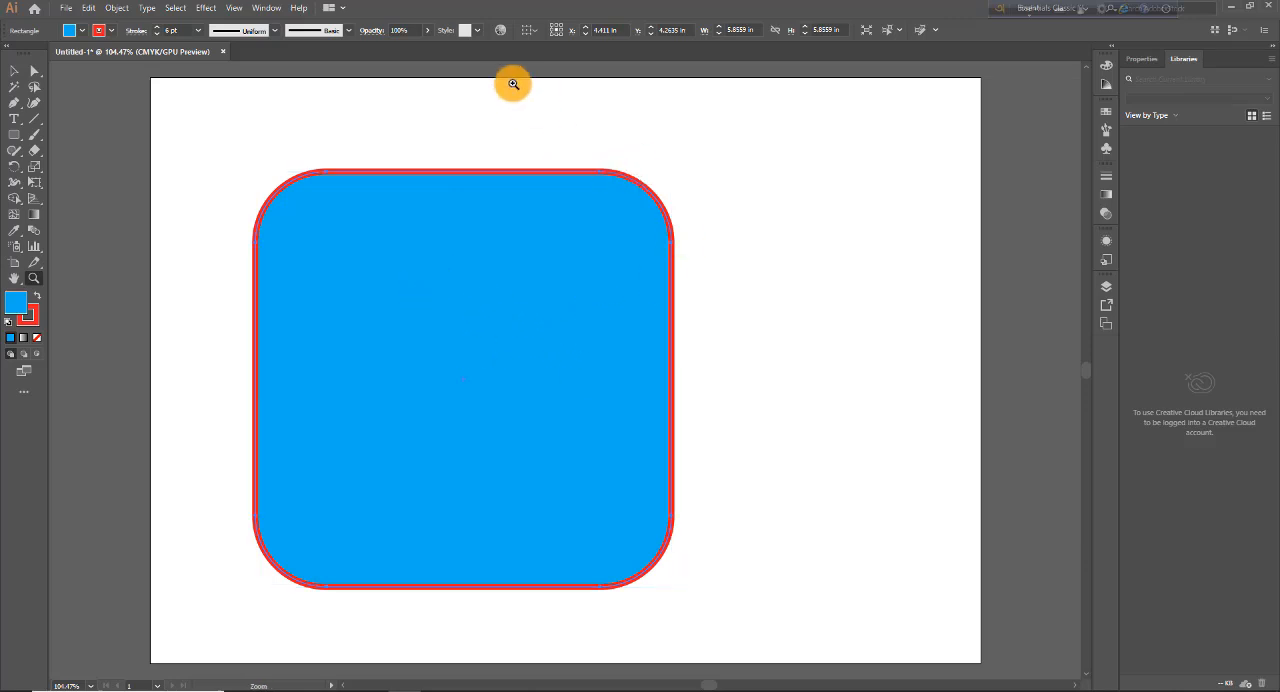
Step: Start Recolor Artwork and use its colour wheel to change the fill to green and the stroke to orange
{"action": "left_click", "coordinate": [502, 31]}
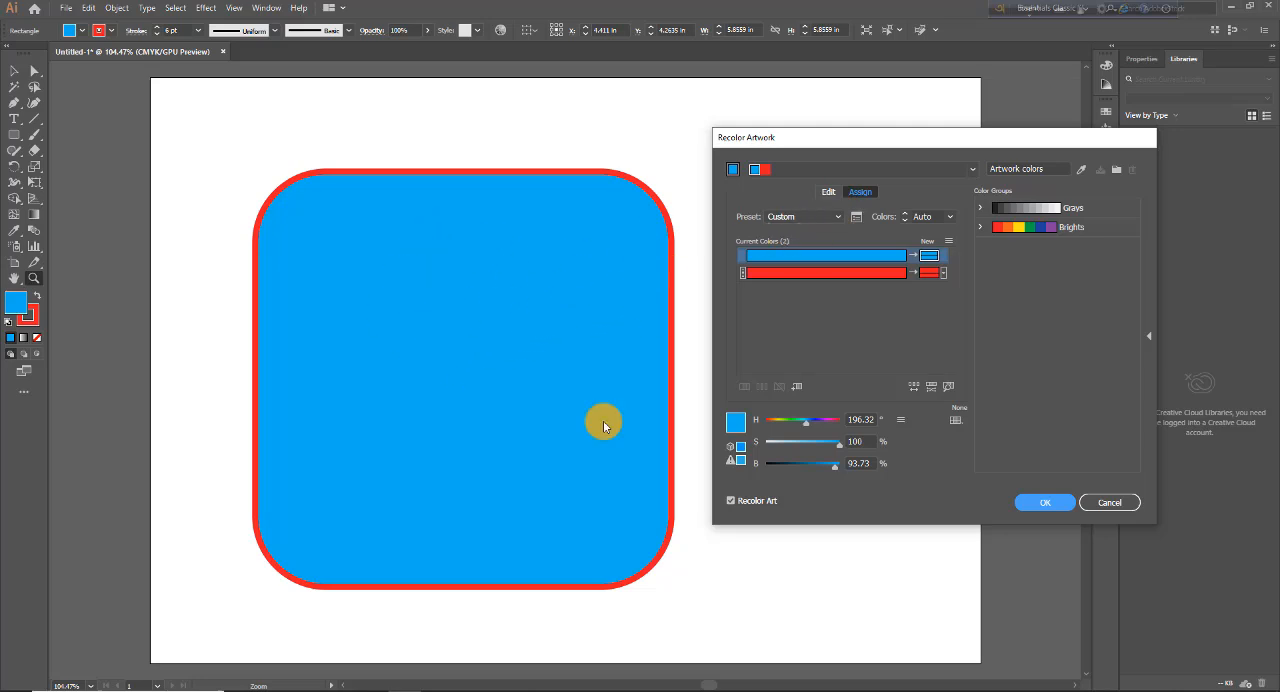
{"action": "left_click", "coordinate": [830, 192]}
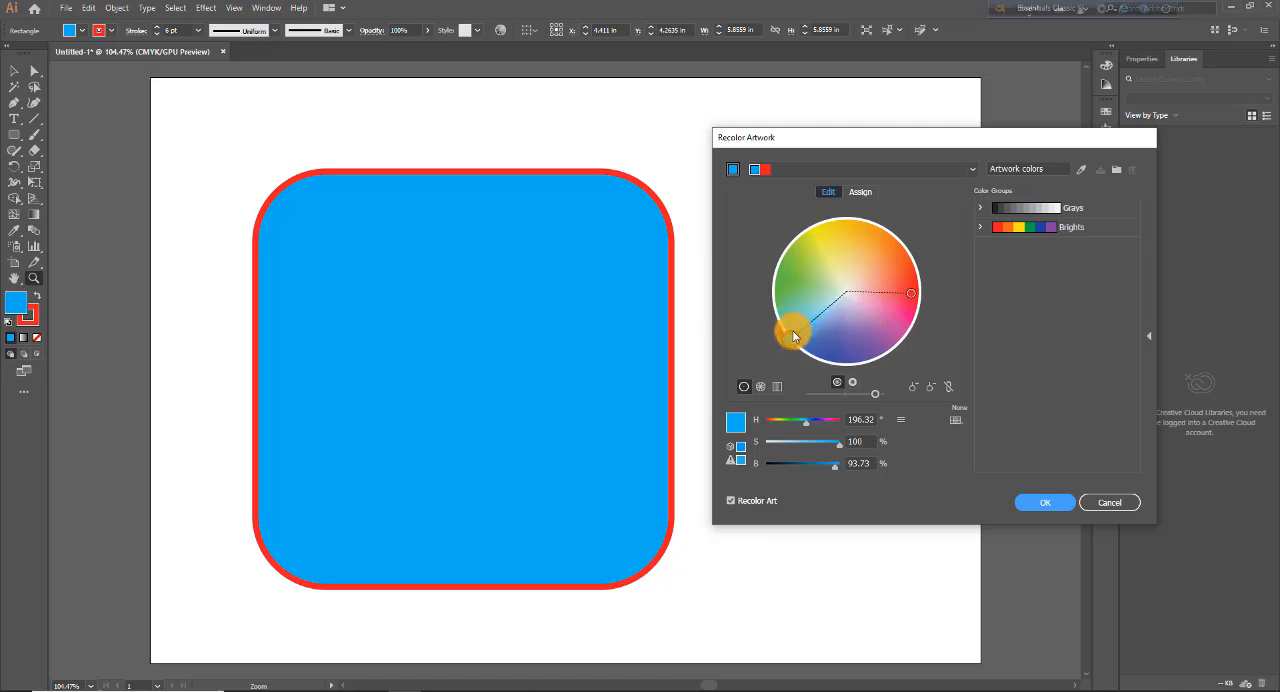
{"action": "left_click_drag", "start_coordinate": [791, 328], "coordinate": [799, 271]}
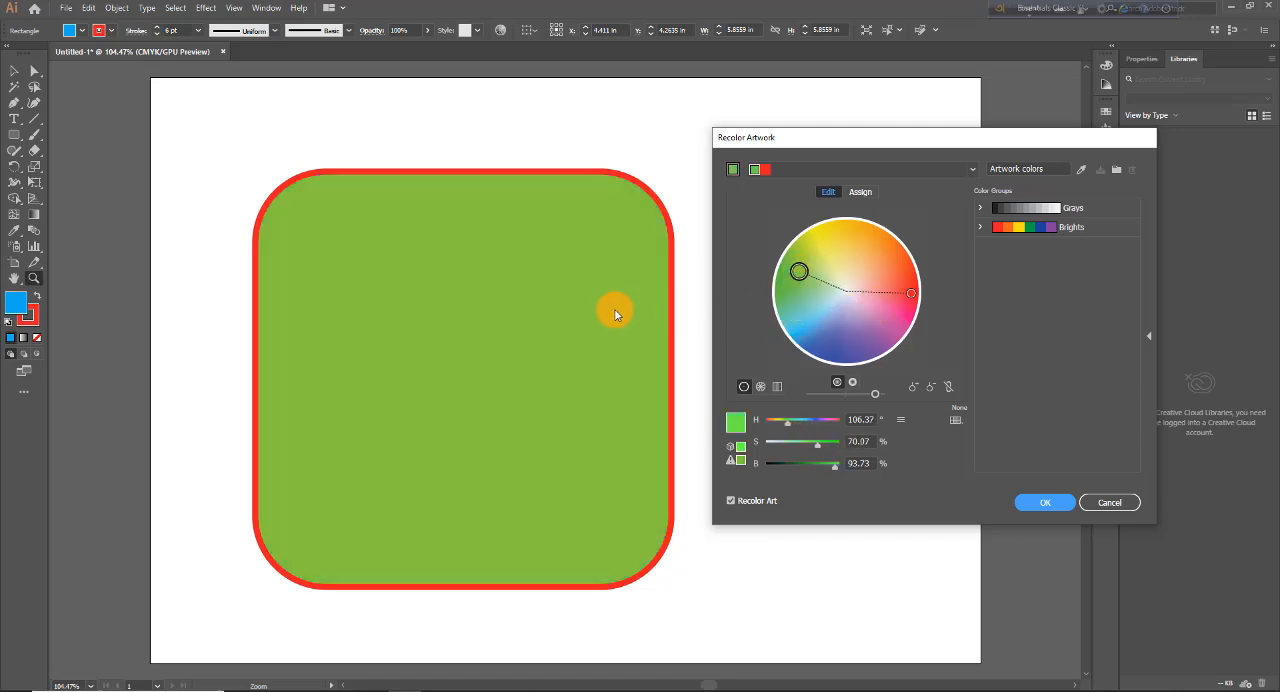
{"action": "left_click", "coordinate": [910, 292]}
{"action": "left_click_drag", "start_coordinate": [910, 290], "coordinate": [893, 250]}
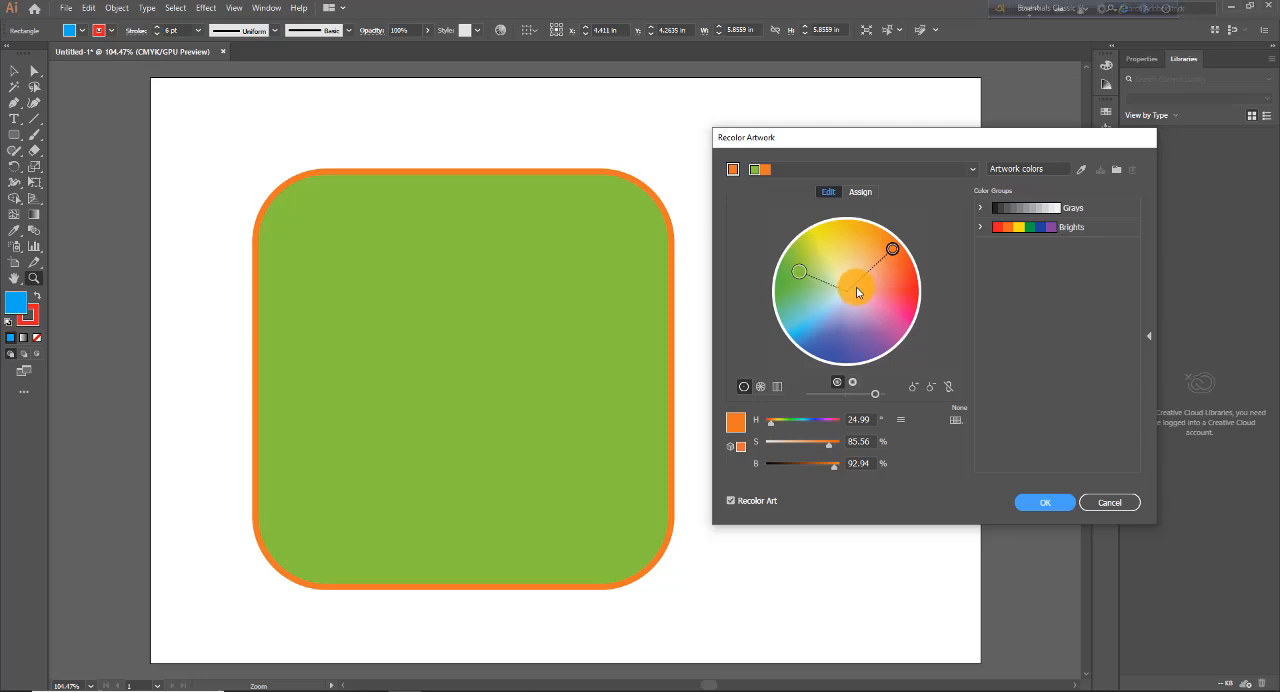
Step: Try recoloring the rounded square with a yellow-orange fill and a muted green stroke at 46% saturation, and undo the applied recoloring
{"action": "mouse_move", "coordinate": [892, 252]}
{"action": "left_mouse_down"}
{"action": "mouse_move", "coordinate": [903, 333]}
{"action": "mouse_move", "coordinate": [806, 274]}
{"action": "mouse_move", "coordinate": [855, 239]}
{"action": "left_mouse_up"}
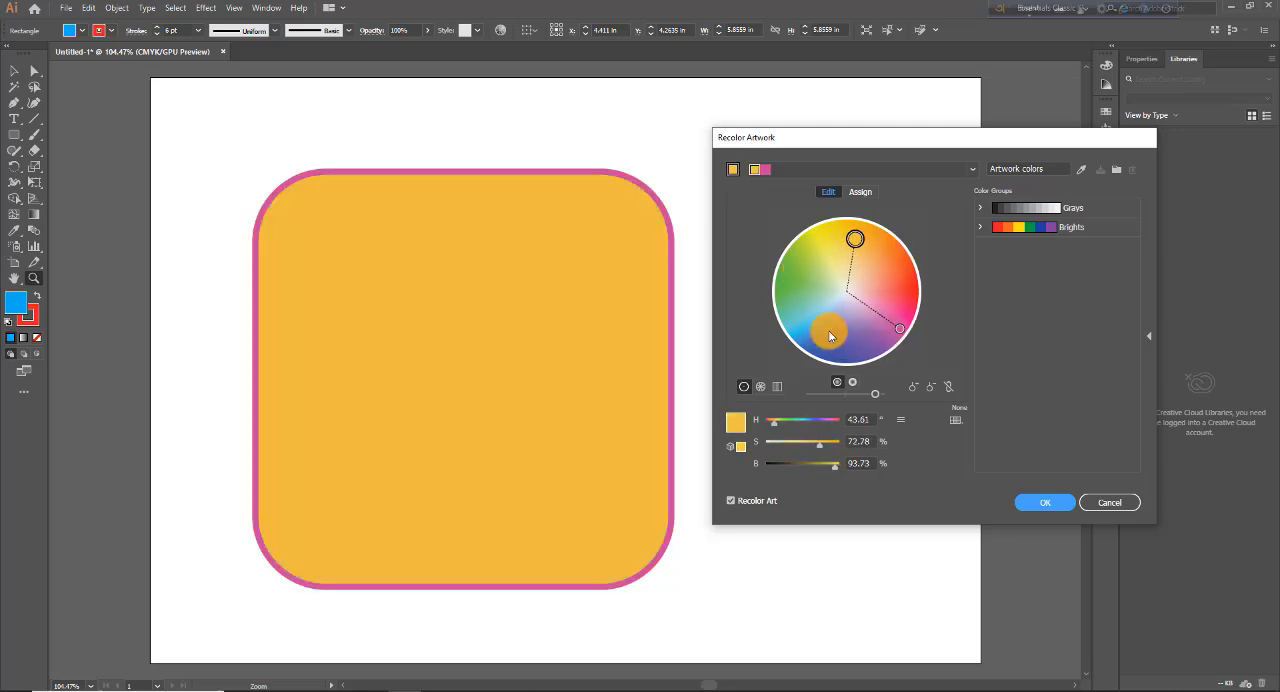
{"action": "left_click_drag", "start_coordinate": [900, 328], "coordinate": [782, 297]}
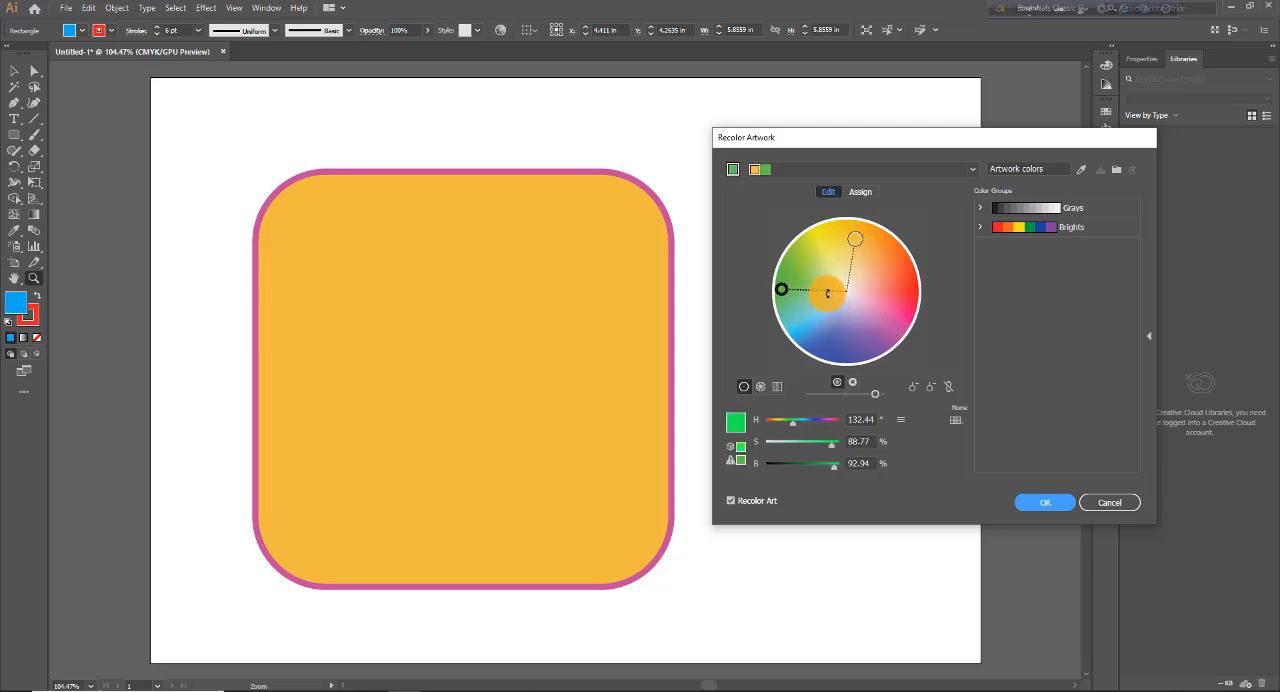
{"action": "mouse_move", "coordinate": [797, 428]}
{"action": "left_mouse_down"}
{"action": "mouse_move", "coordinate": [814, 423]}
{"action": "mouse_move", "coordinate": [801, 477]}
{"action": "mouse_move", "coordinate": [819, 449]}
{"action": "mouse_move", "coordinate": [793, 427]}
{"action": "left_mouse_up"}
{"action": "left_click_drag", "start_coordinate": [796, 293], "coordinate": [799, 256]}
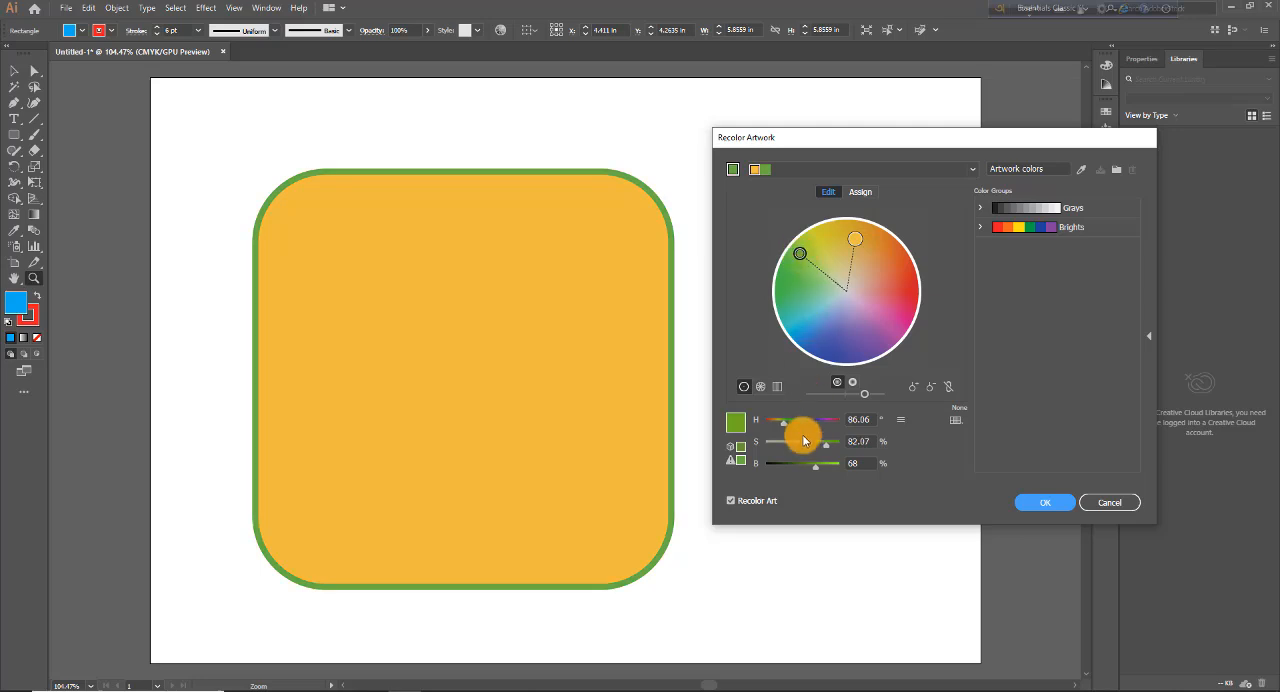
{"action": "left_click_drag", "start_coordinate": [826, 442], "coordinate": [801, 474]}
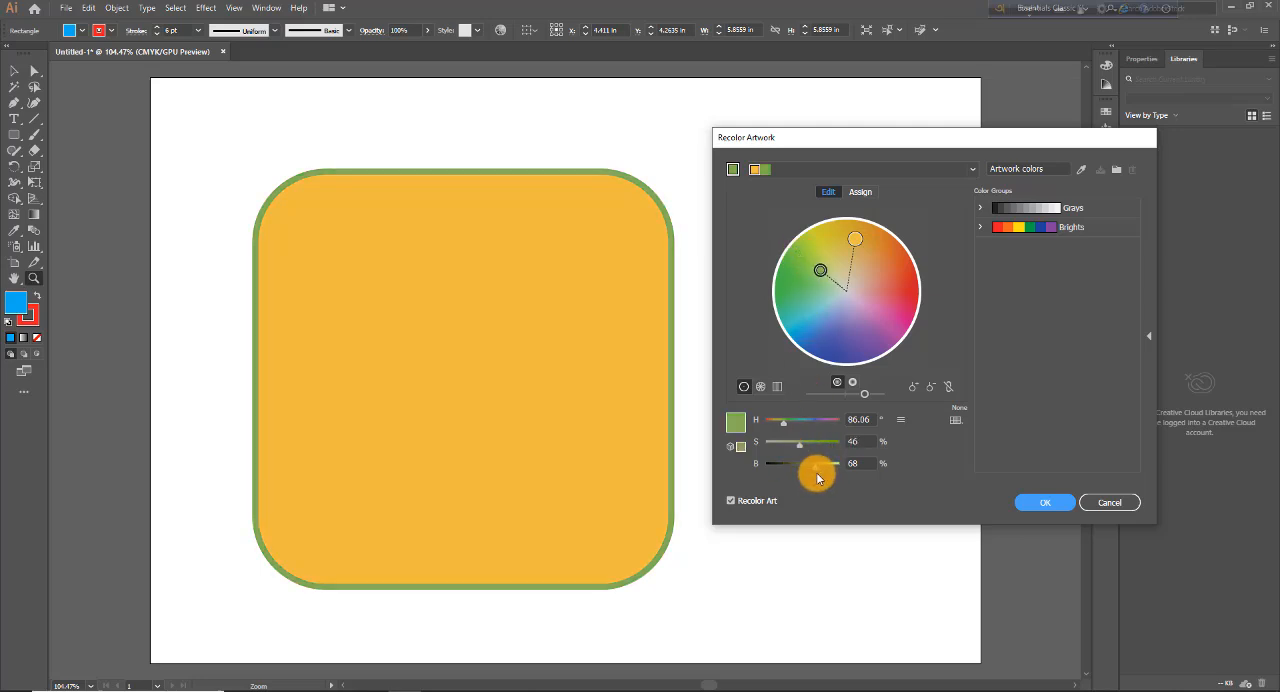
{"action": "left_click", "coordinate": [1037, 513]}
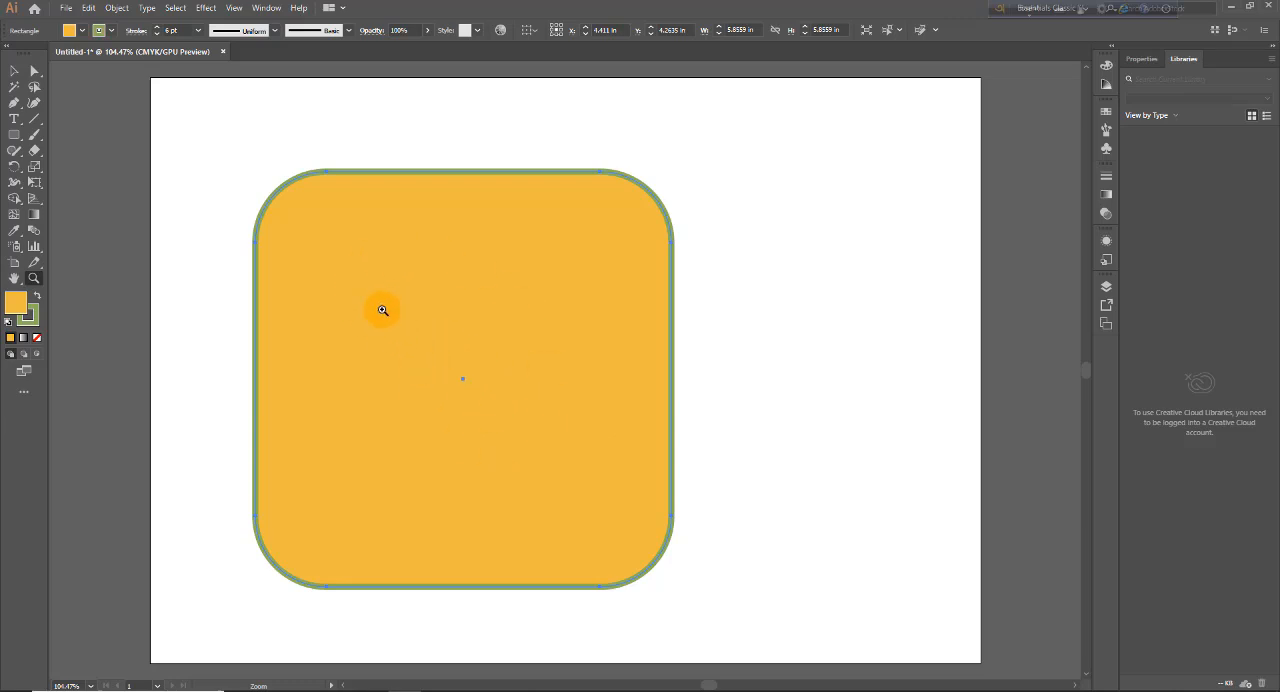
{"action": "key", "text": "ctrl+z"}
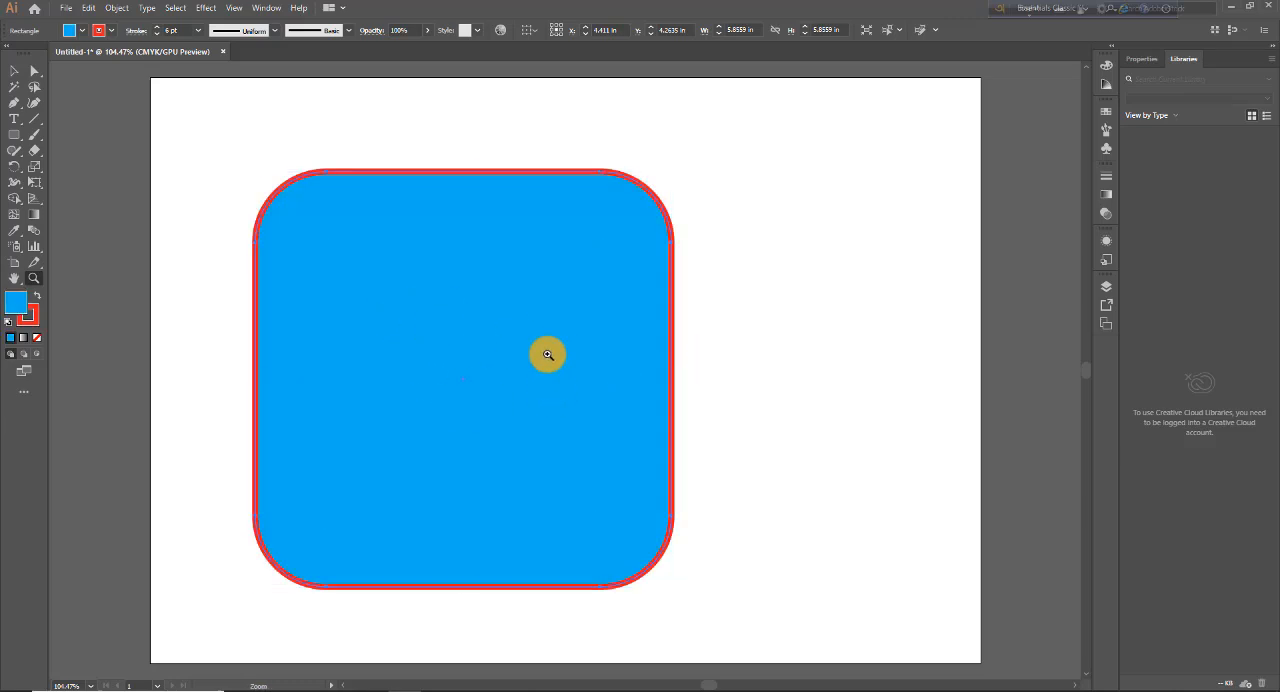
Step: Set alignment to the artboard, and scale the rounded square down to about 2.12 in wide near the middle of the artboard
{"action": "left_click", "coordinate": [538, 32]}
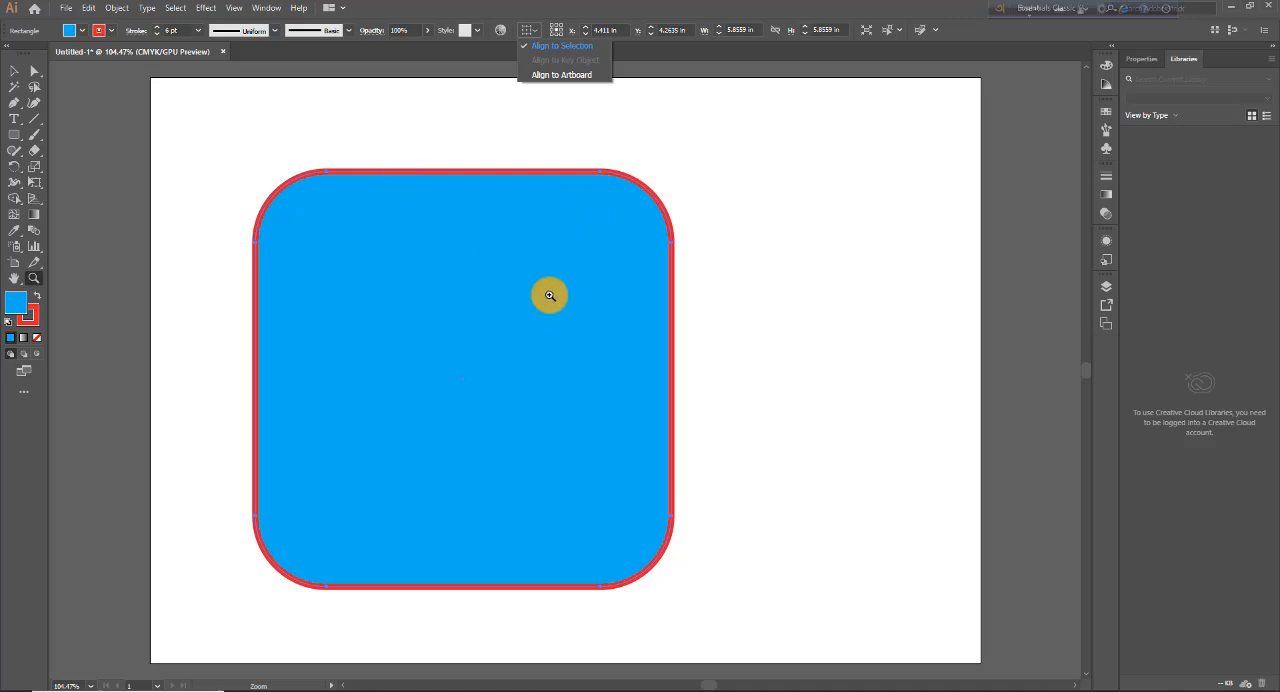
{"action": "left_click", "coordinate": [550, 76]}
{"action": "left_click", "coordinate": [14, 70]}
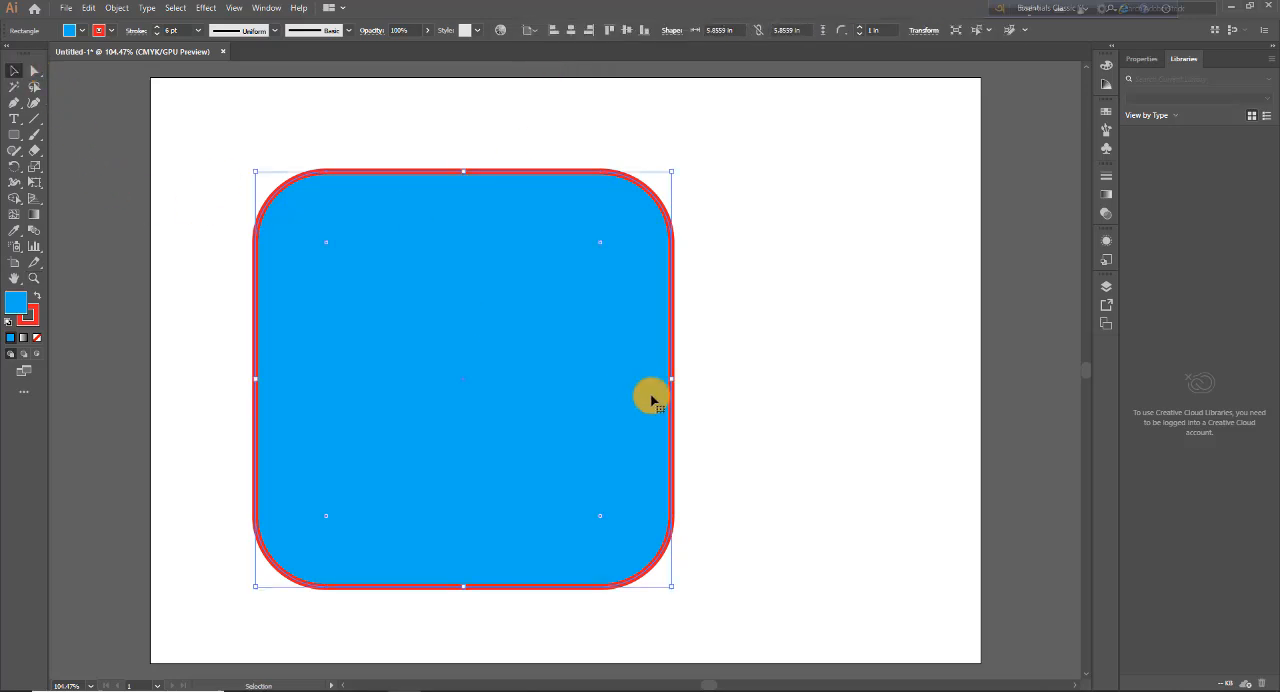
{"action": "left_click_drag", "start_coordinate": [587, 396], "coordinate": [690, 446]}
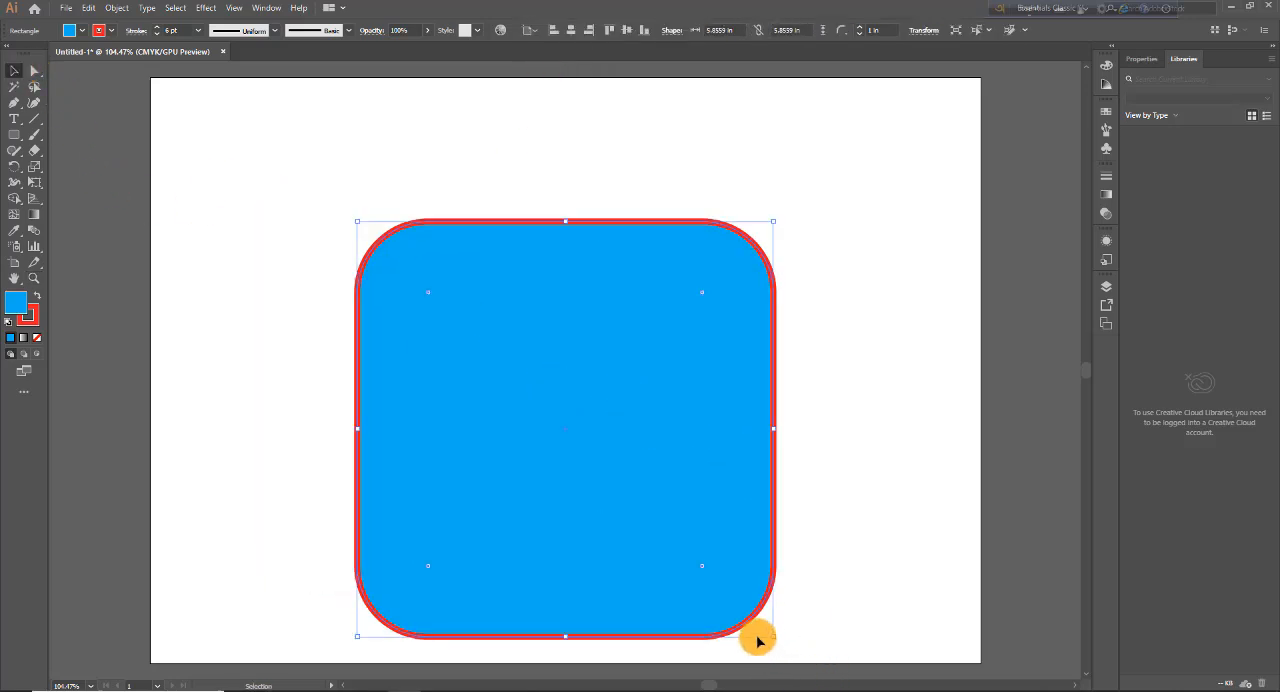
{"action": "left_click_drag", "start_coordinate": [776, 637], "coordinate": [641, 505]}
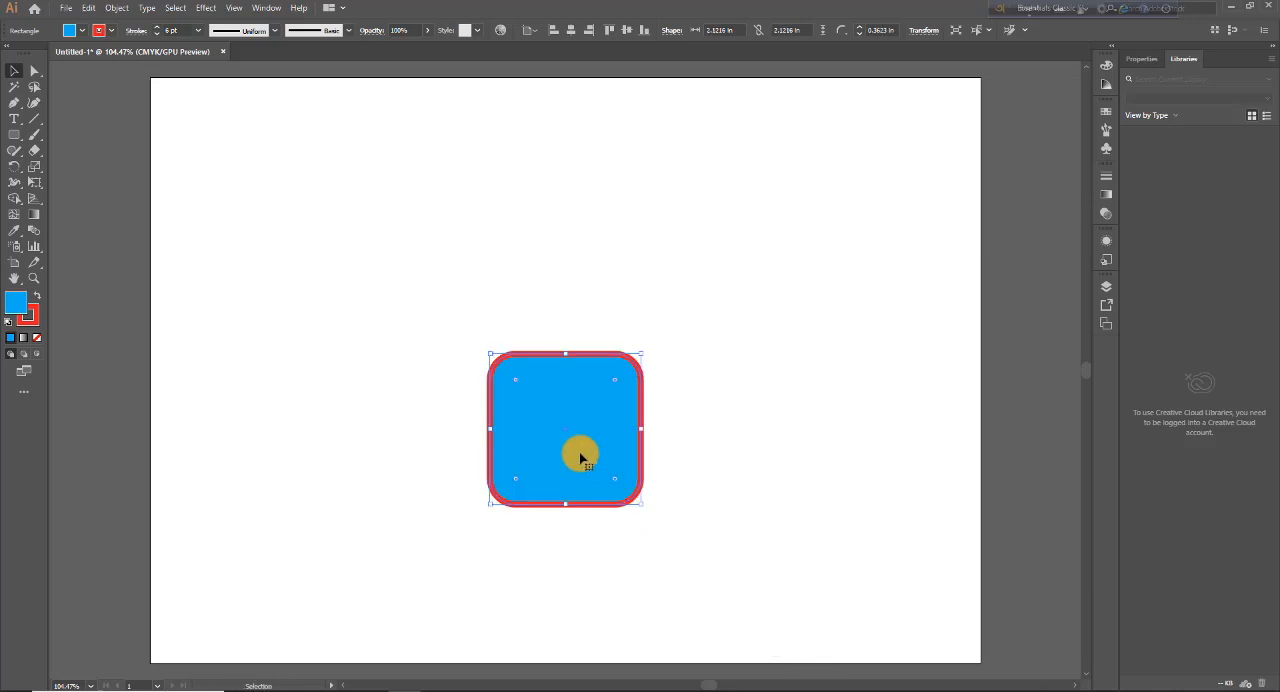
{"action": "left_click_drag", "start_coordinate": [568, 440], "coordinate": [531, 421]}
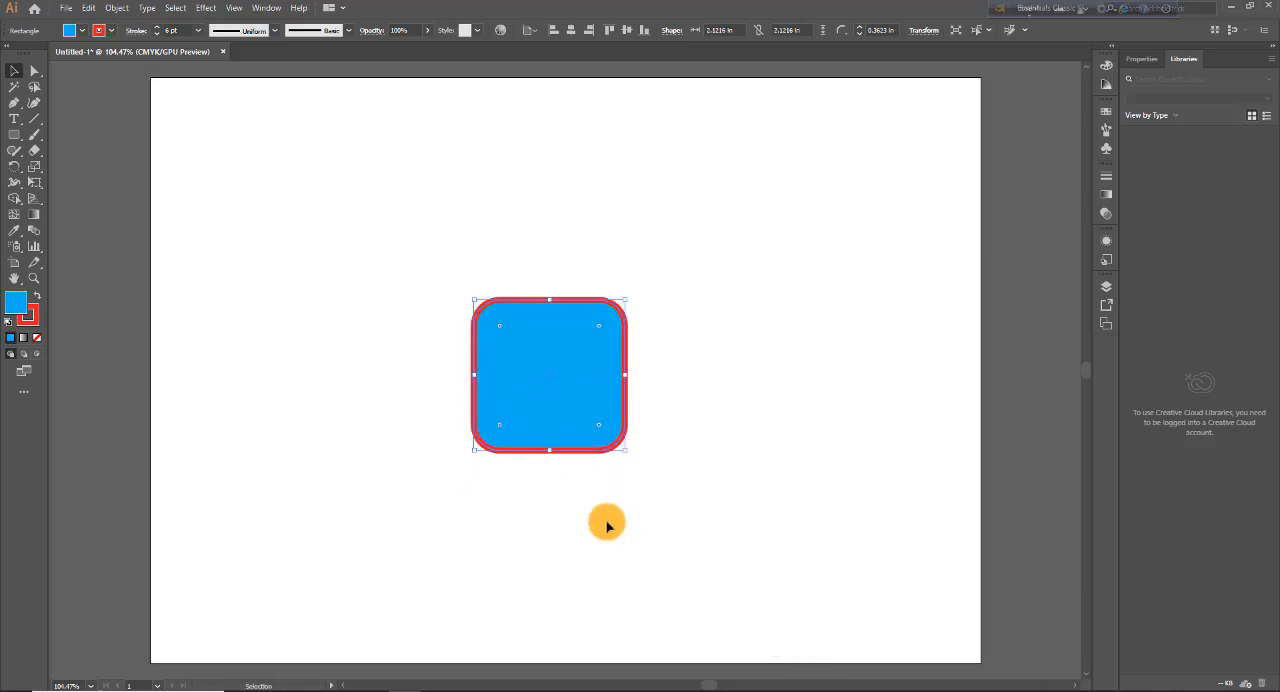
Step: With alignment set to the artboard, align the square horizontally to its left edge, right edge and center in turn
{"action": "left_click", "coordinate": [533, 33]}
{"action": "left_click", "coordinate": [557, 81]}
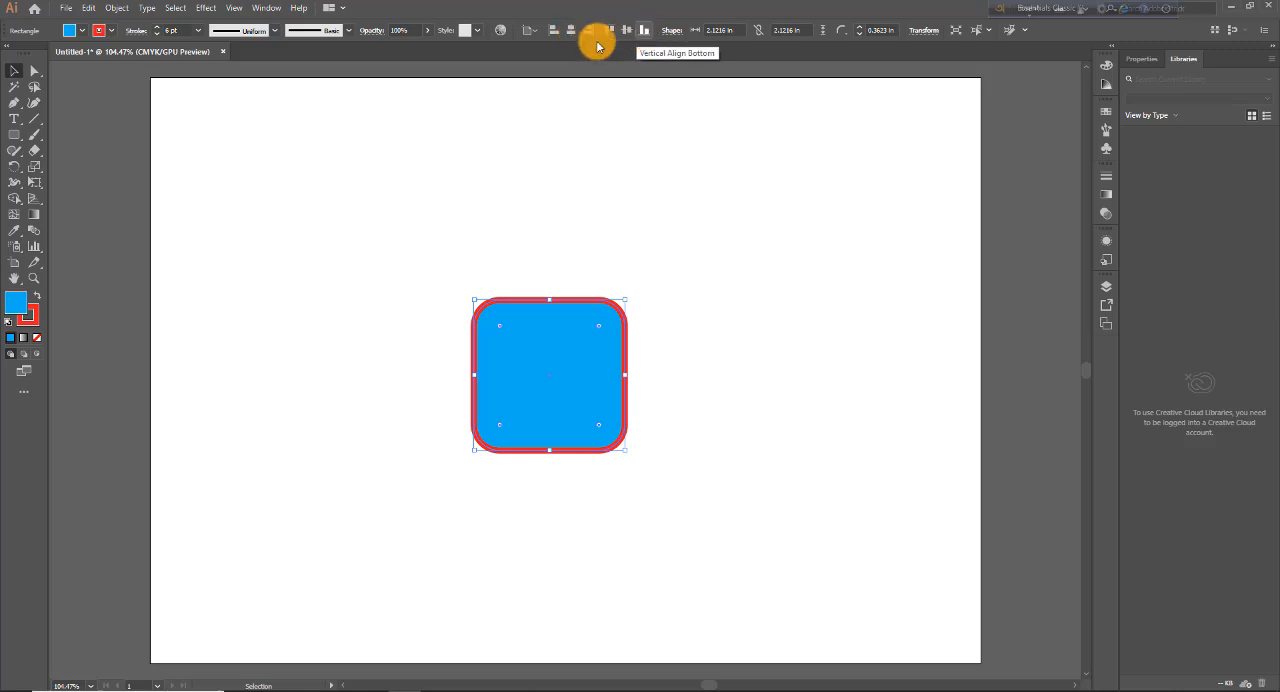
{"action": "left_click", "coordinate": [554, 33]}
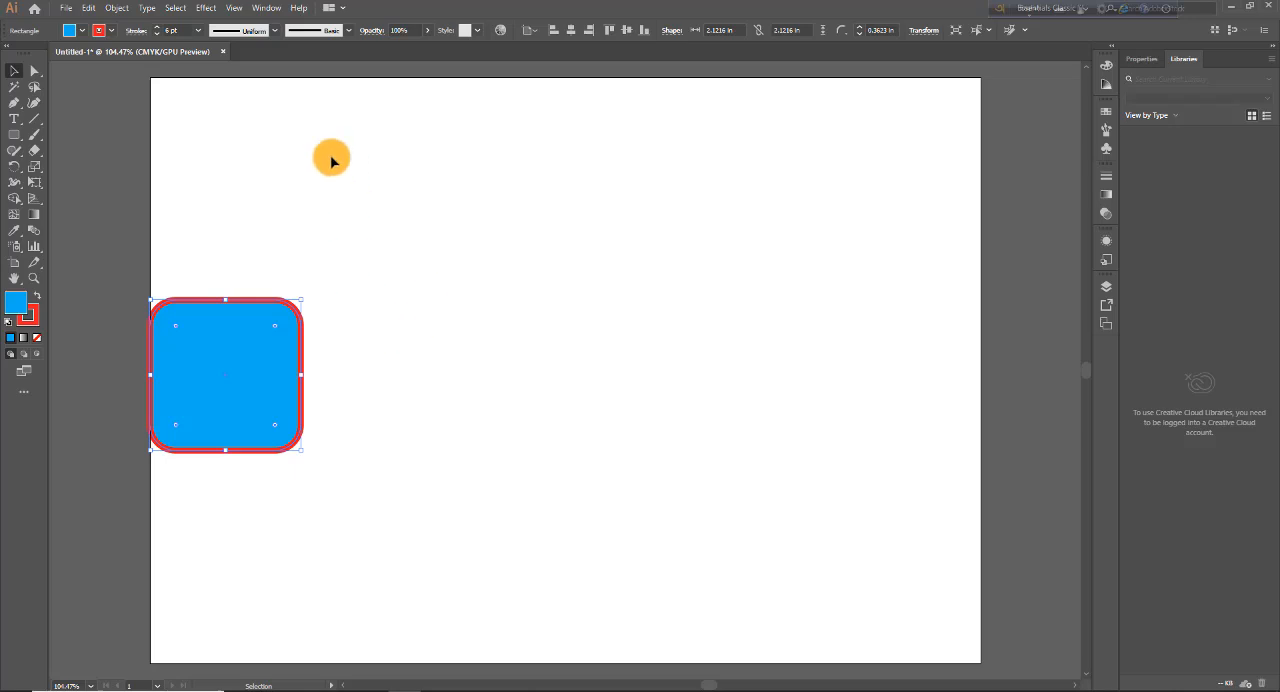
{"action": "left_click", "coordinate": [590, 32]}
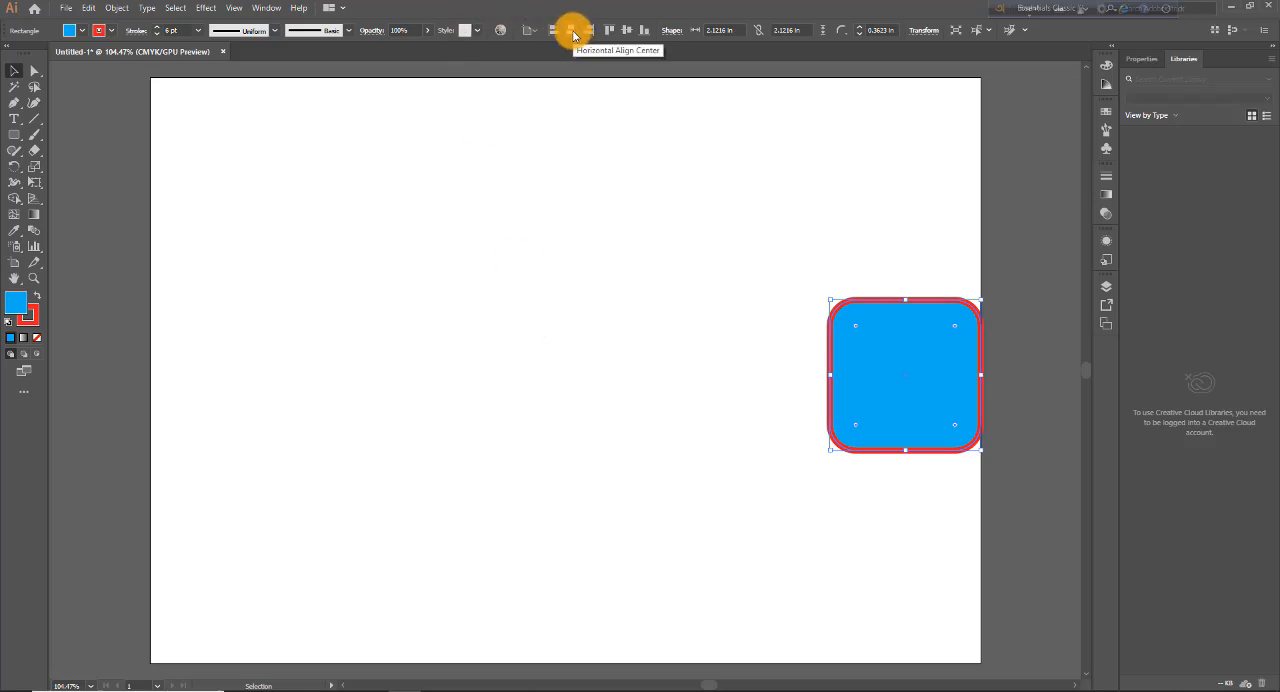
{"action": "left_click", "coordinate": [571, 32]}
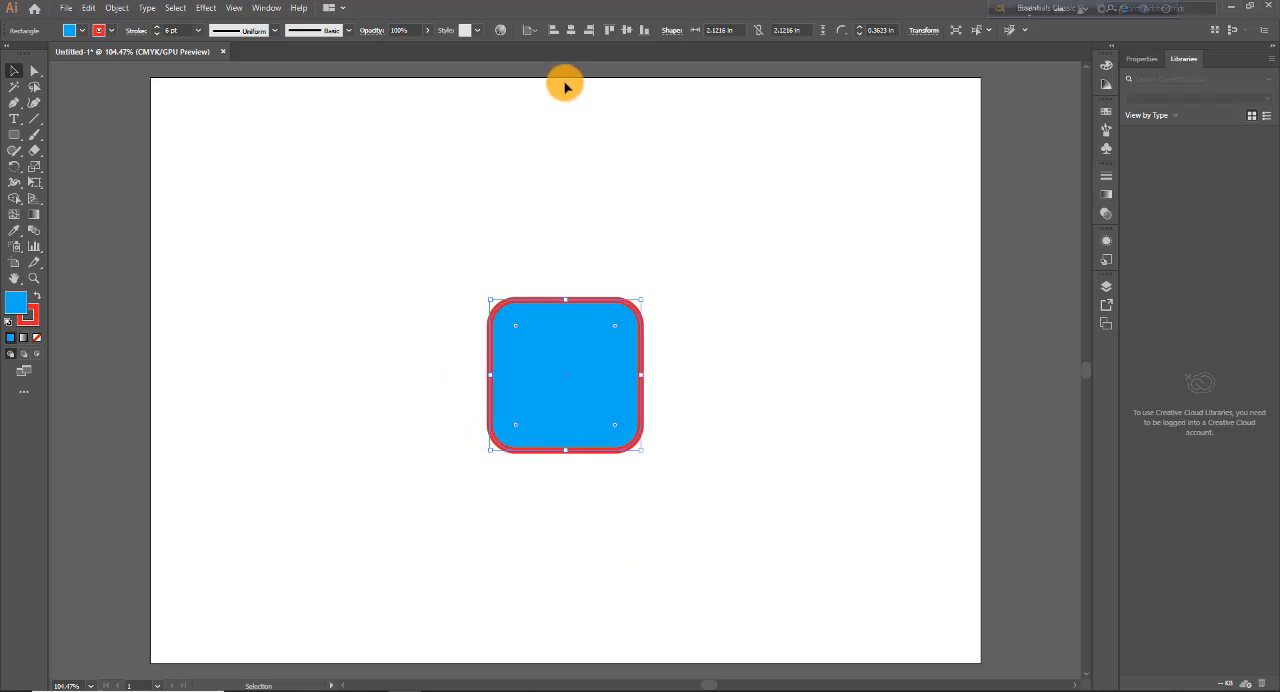
Step: Align the square vertically to the artboard's top edge, center and bottom edge in turn
{"action": "left_click", "coordinate": [611, 33]}
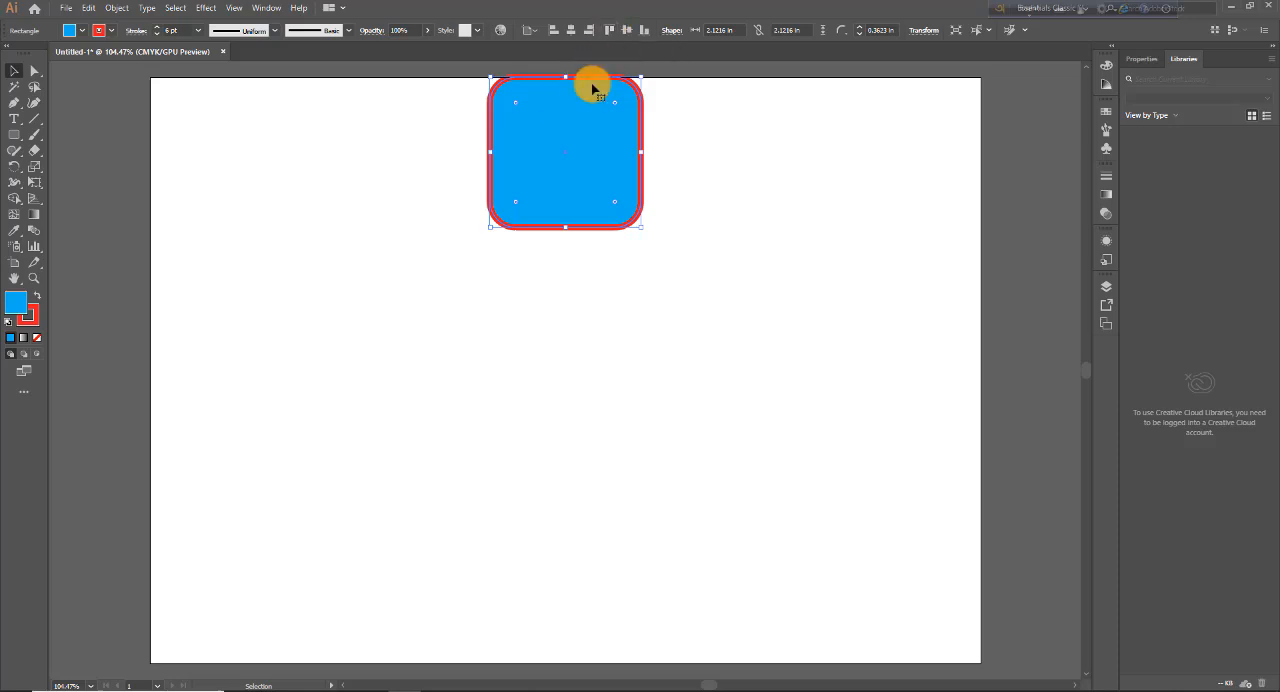
{"action": "left_click", "coordinate": [629, 33]}
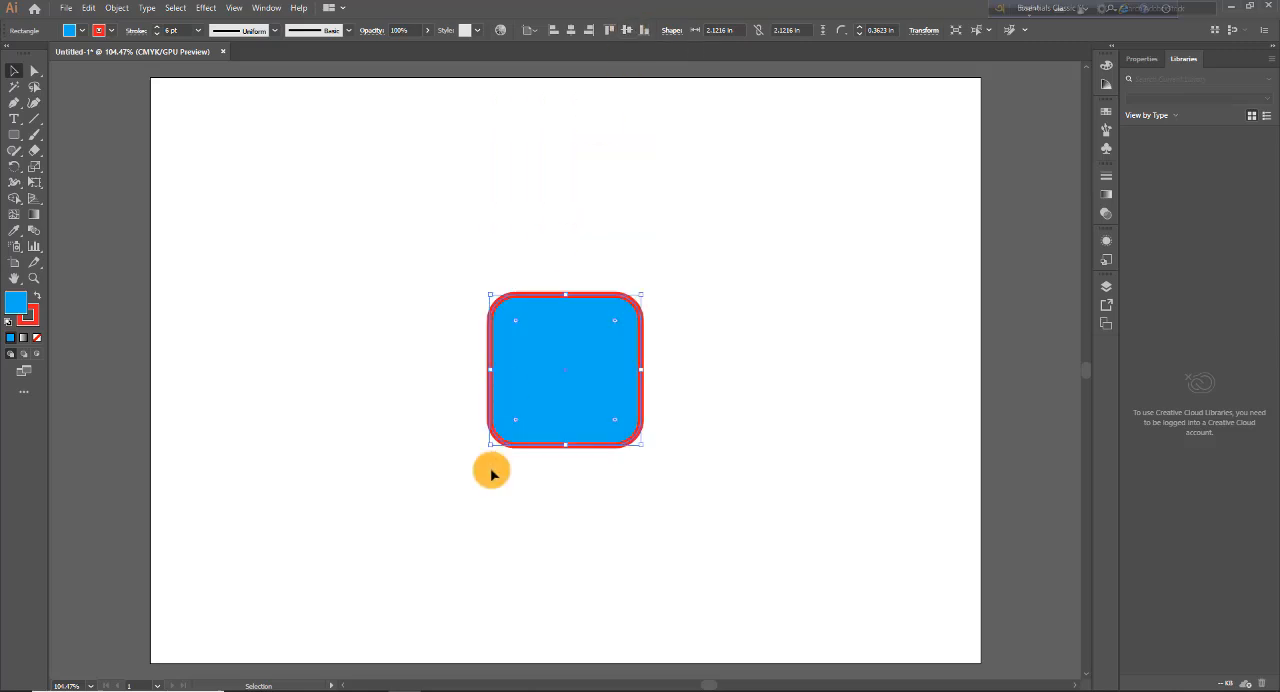
{"action": "left_click", "coordinate": [645, 33]}
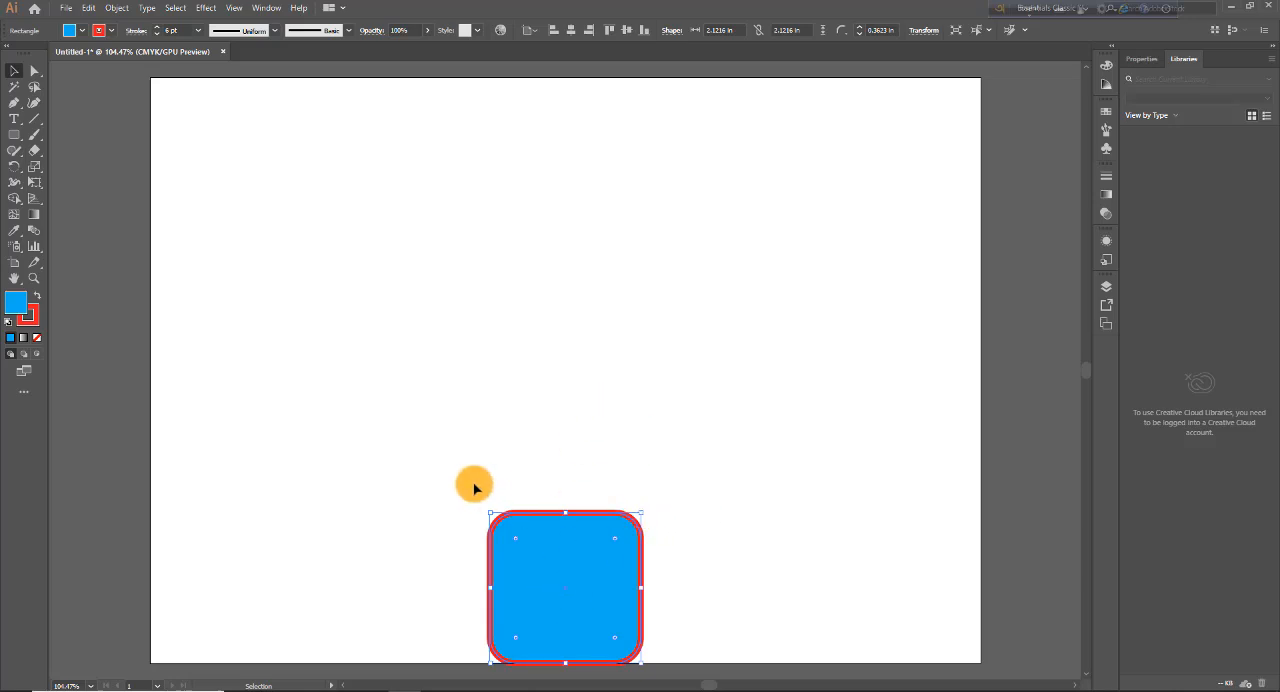
Step: Enlarge the rounded shape to about 3.38 × 3.63 in, and center it horizontally and vertically on the artboard
{"action": "left_click_drag", "start_coordinate": [492, 515], "coordinate": [404, 409]}
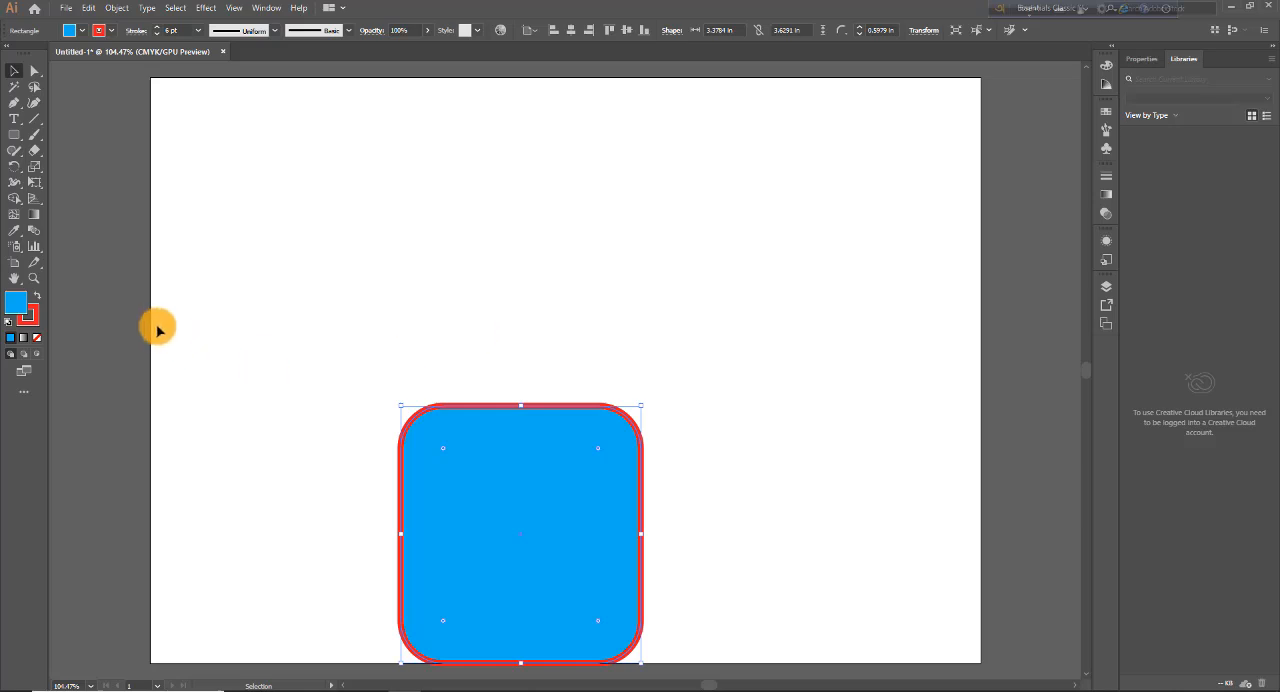
{"action": "left_click", "coordinate": [571, 30]}
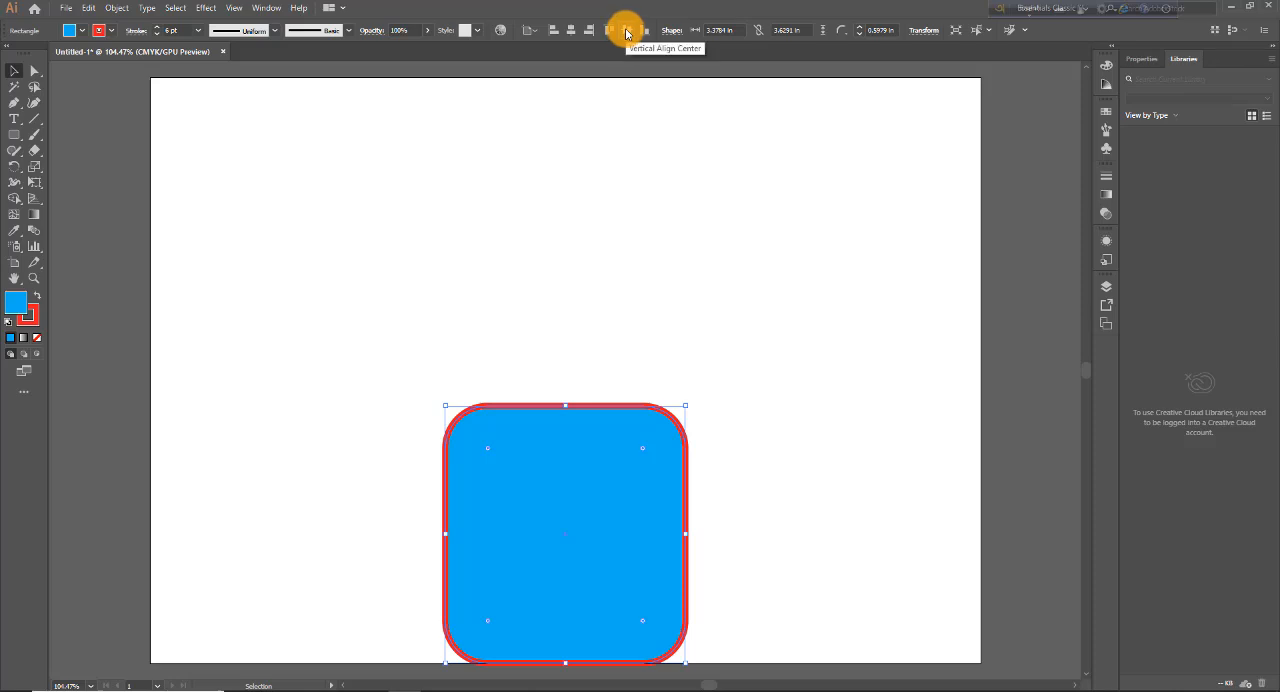
{"action": "left_click", "coordinate": [627, 31]}
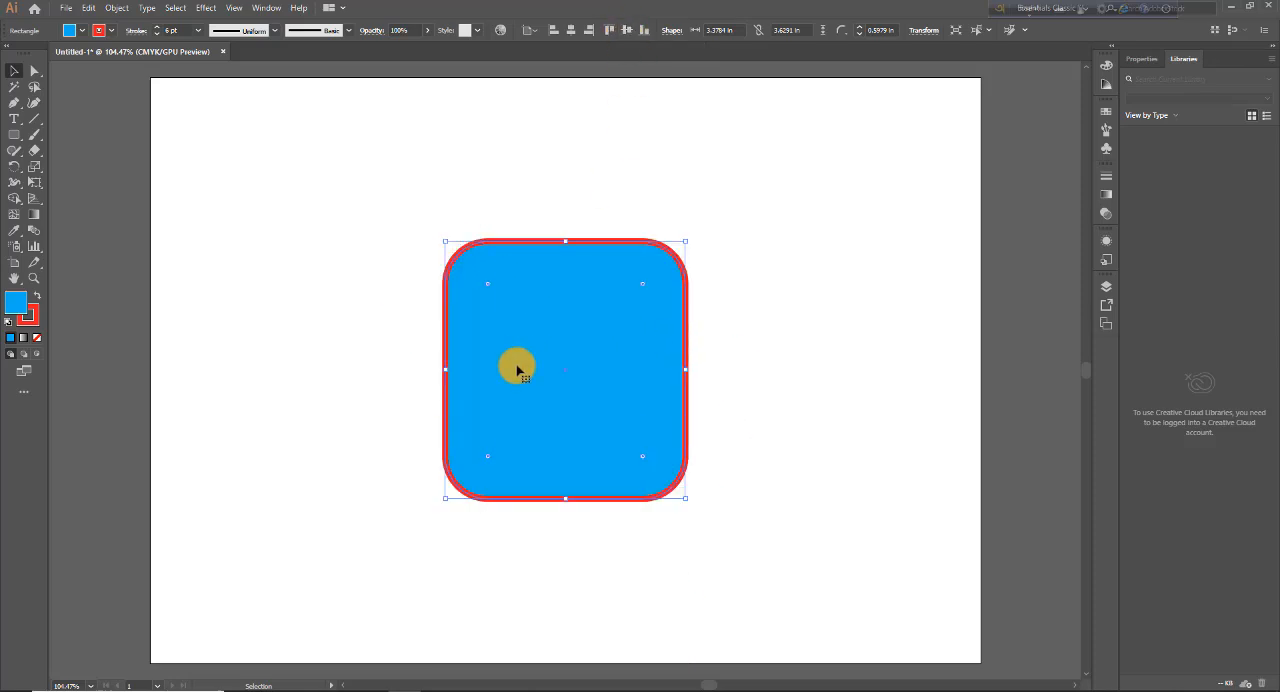
Step: Move the rounded shape slightly below the artboard's center, and set alignment to the selection
{"action": "left_click_drag", "start_coordinate": [583, 403], "coordinate": [580, 446]}
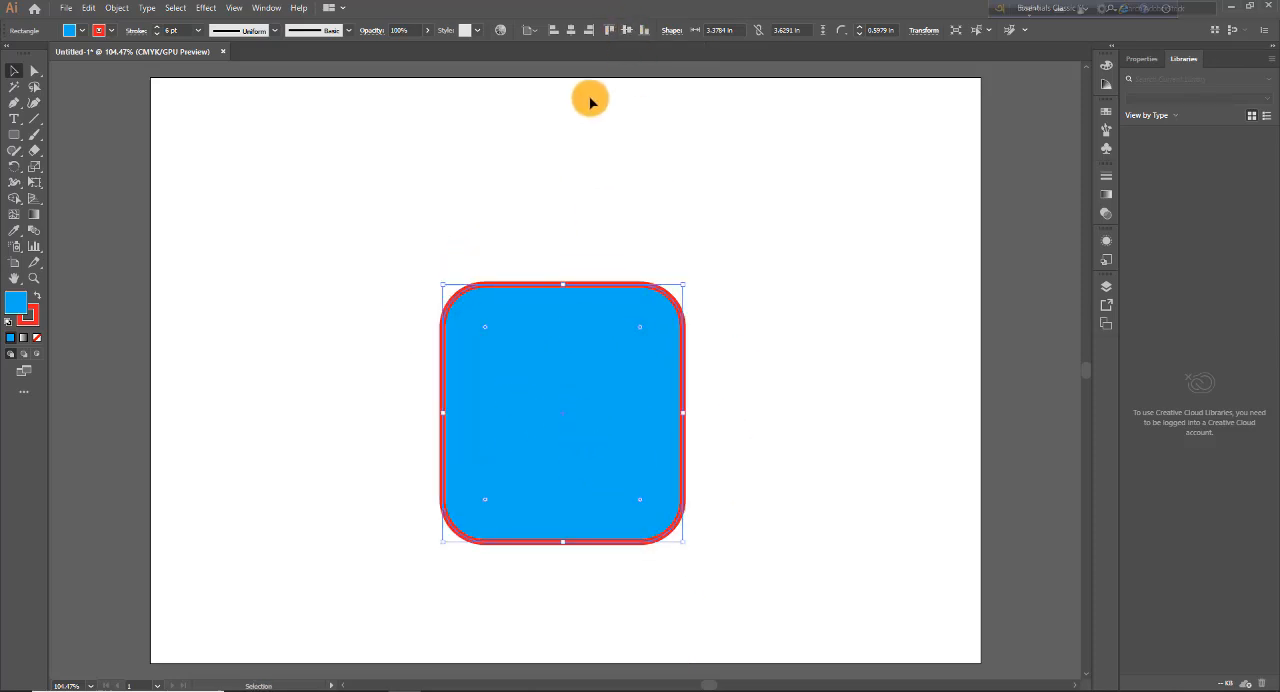
{"action": "left_click", "coordinate": [532, 30]}
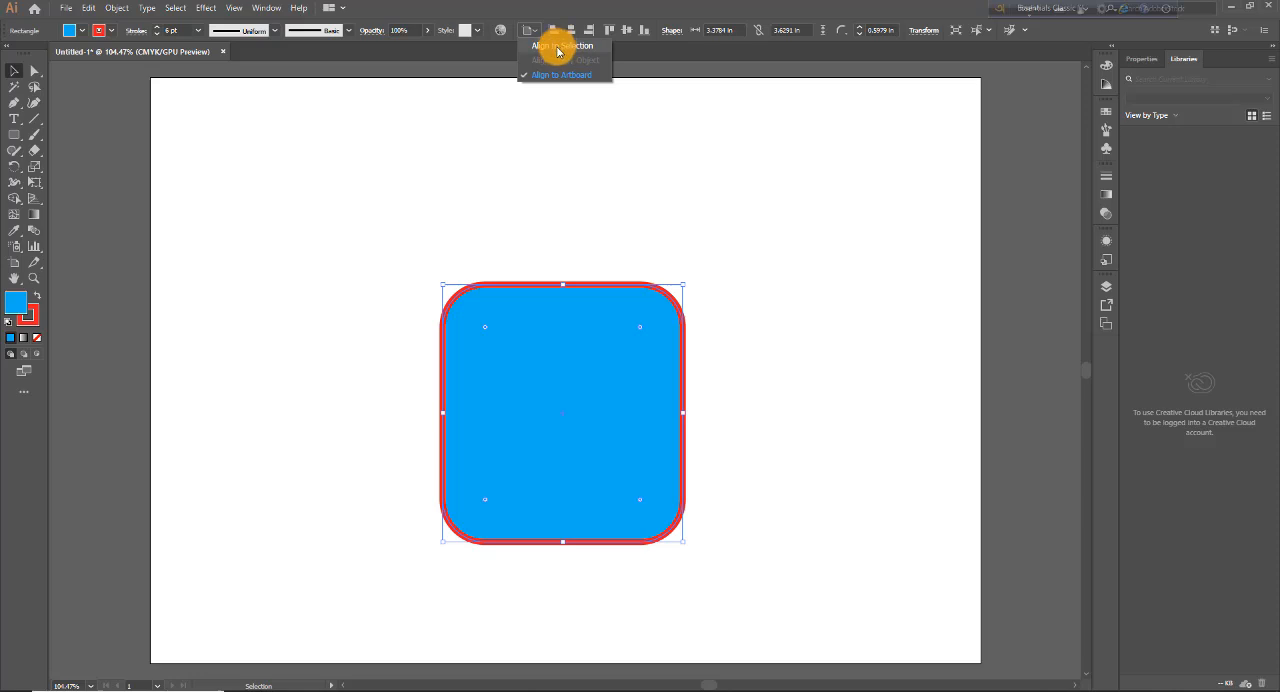
{"action": "left_click", "coordinate": [557, 46]}
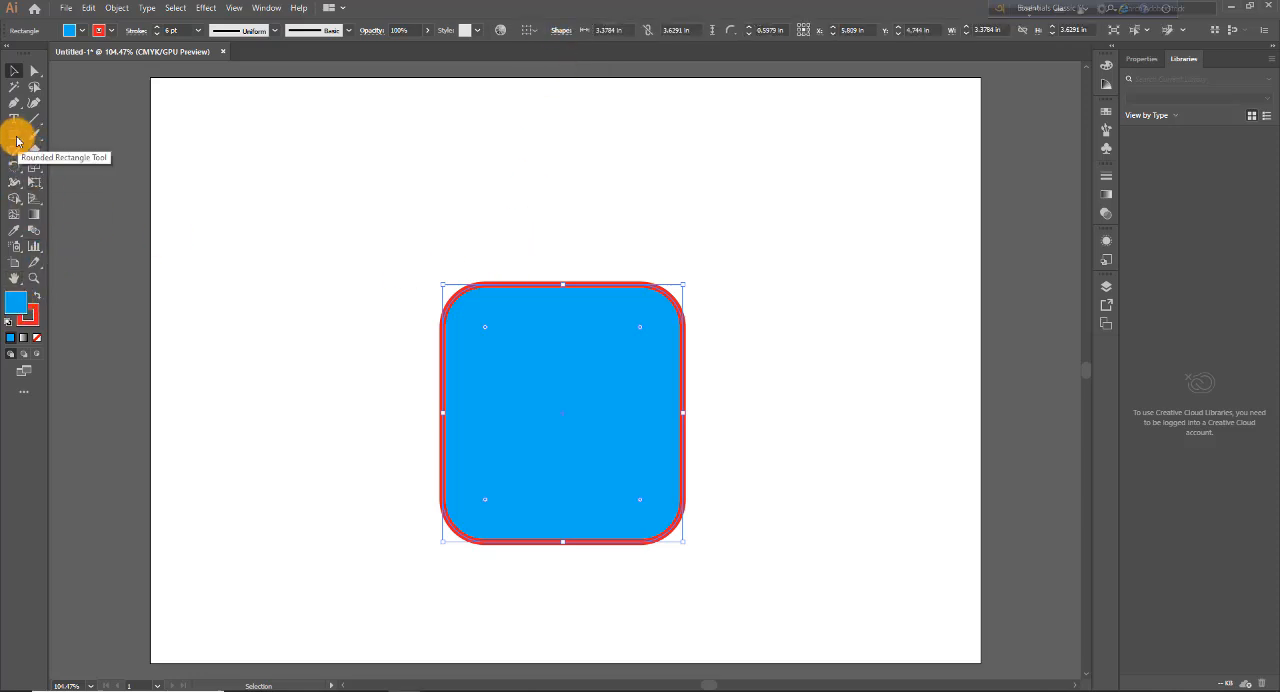
Step: Draw a small rounded rectangle about 1.46 × 1.02 in above the large rounded shape
{"action": "left_click", "coordinate": [14, 134]}
{"action": "mouse_move", "coordinate": [487, 131]}
{"action": "left_mouse_down"}
{"action": "mouse_move", "coordinate": [611, 240]}
{"action": "mouse_move", "coordinate": [642, 230]}
{"action": "mouse_move", "coordinate": [591, 206]}
{"action": "mouse_move", "coordinate": [534, 226]}
{"action": "mouse_move", "coordinate": [545, 241]}
{"action": "left_mouse_up"}
{"action": "left_click", "coordinate": [16, 68]}
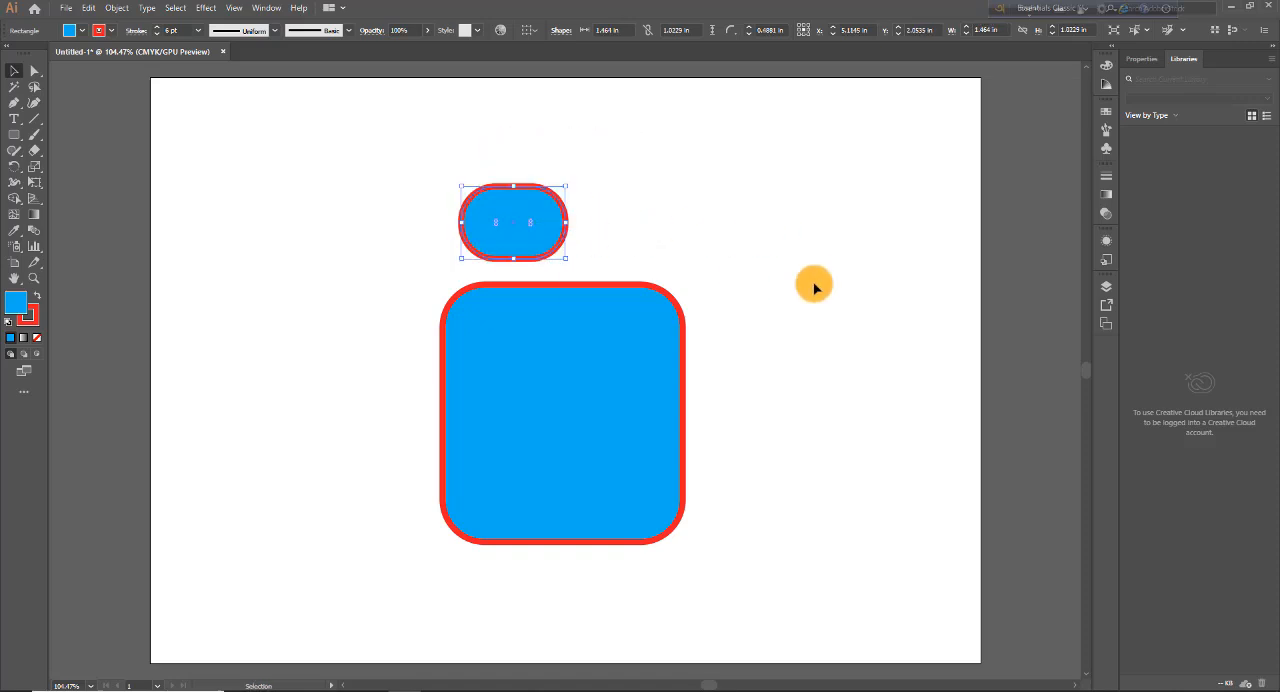
Step: Select both rounded shapes, try the Align to Key Object option, and set alignment back to the selection
{"action": "left_click_drag", "start_coordinate": [407, 176], "coordinate": [743, 555]}
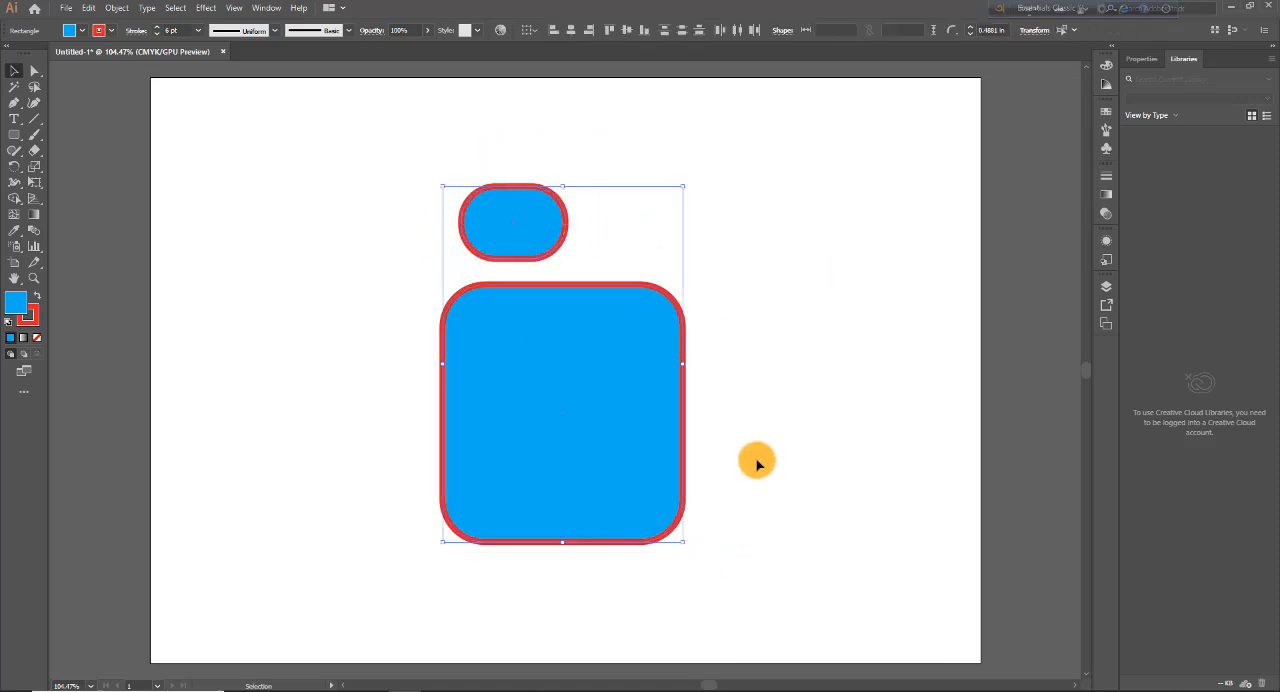
{"action": "left_click", "coordinate": [479, 35]}
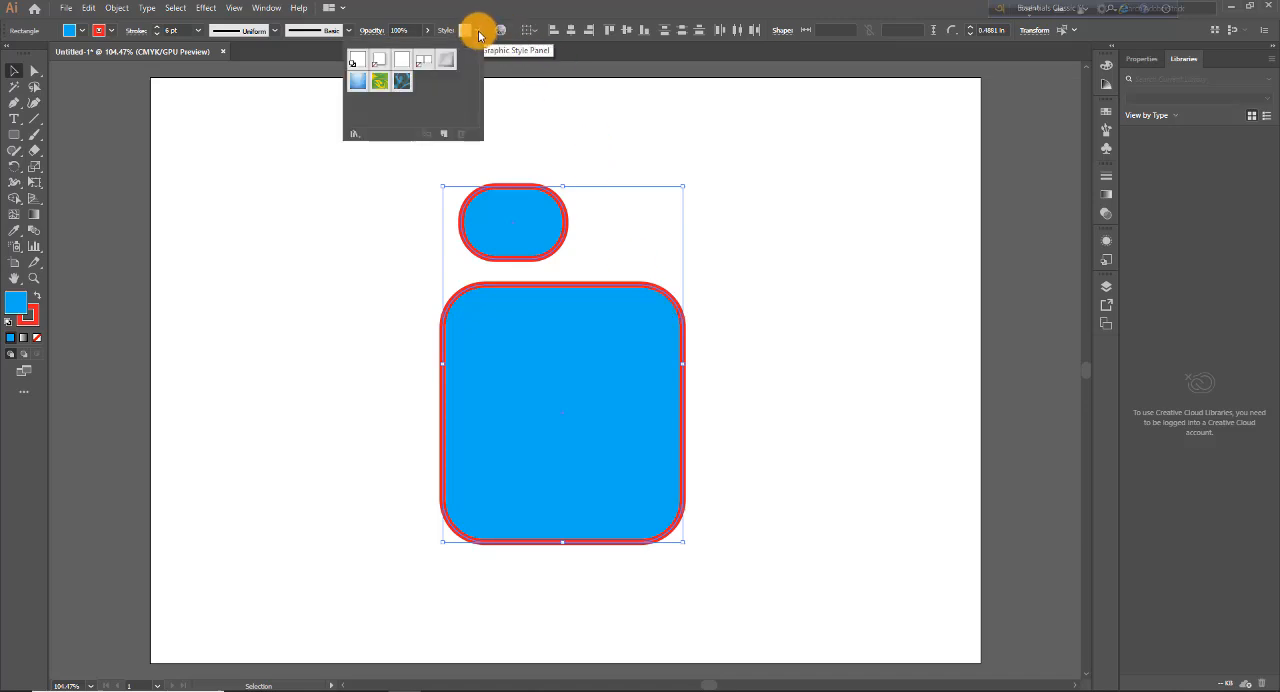
{"action": "left_click", "coordinate": [535, 37]}
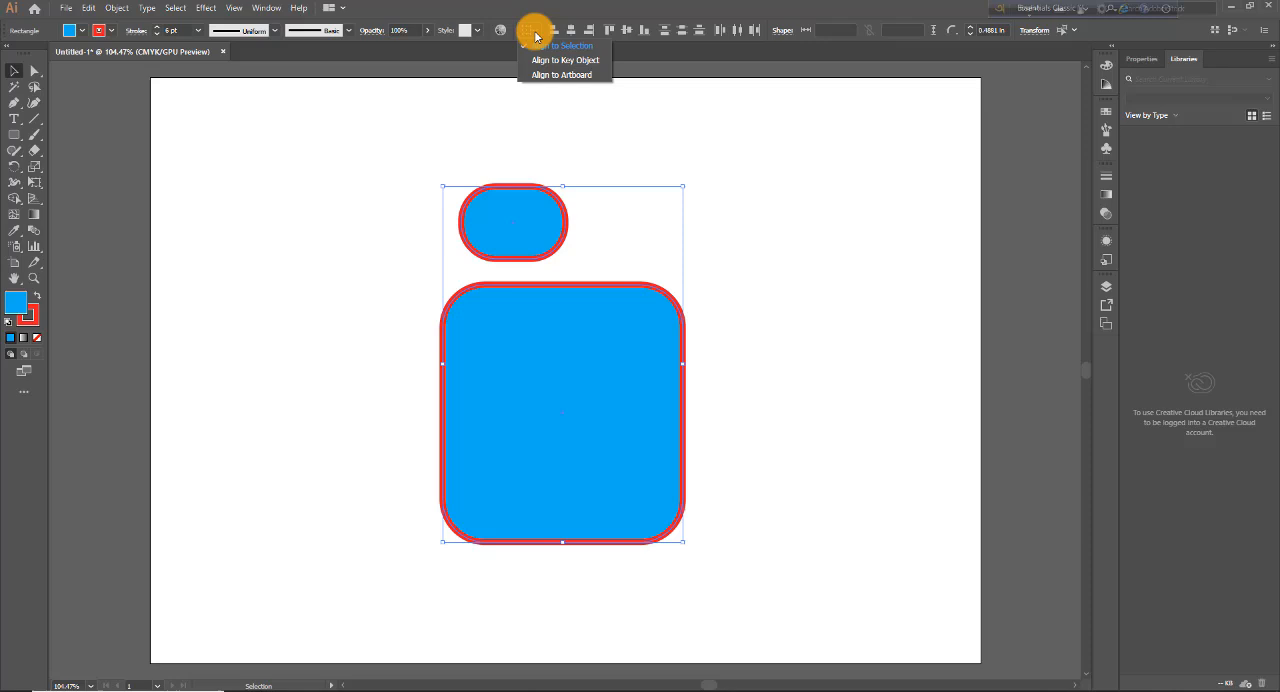
{"action": "left_click", "coordinate": [583, 62]}
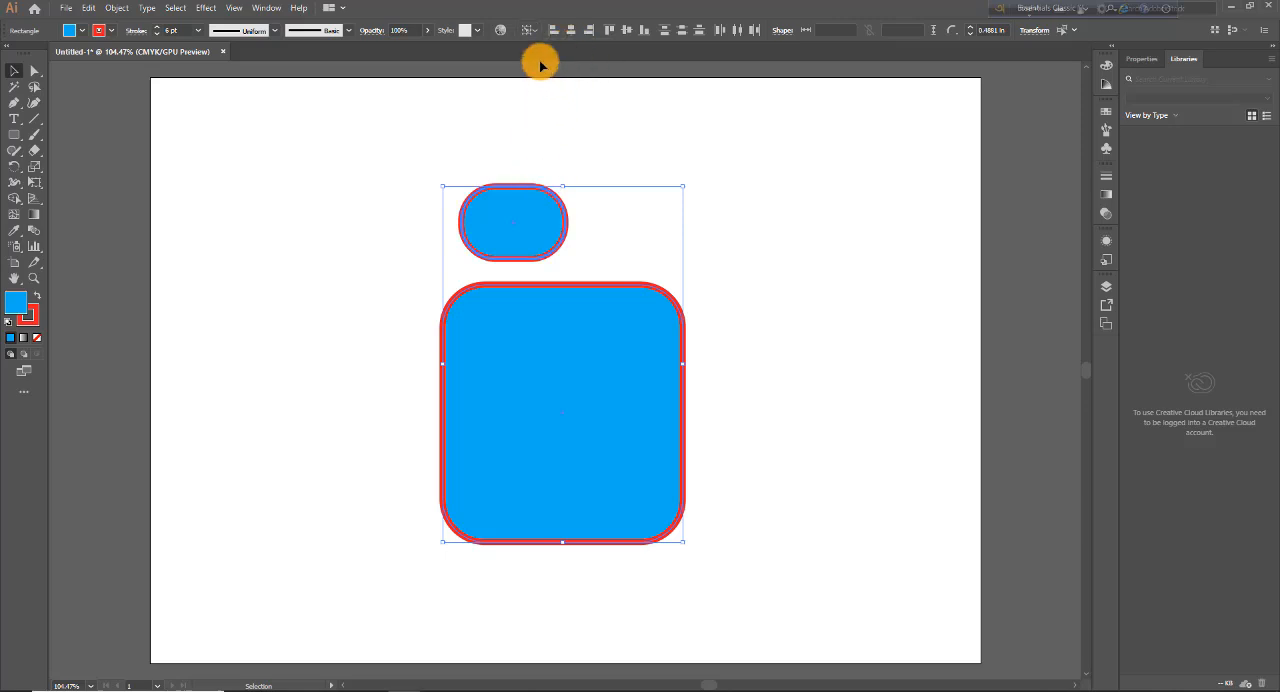
{"action": "left_click", "coordinate": [532, 30]}
{"action": "left_click", "coordinate": [556, 47]}
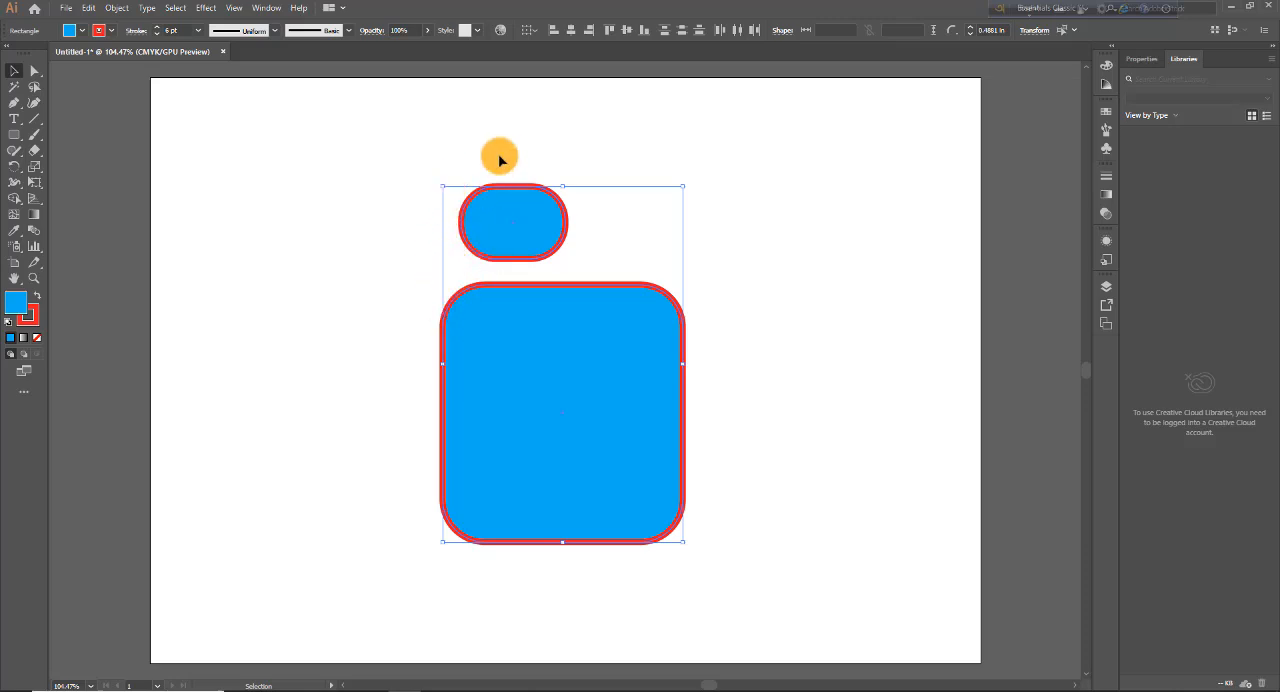
Step: Align the two shapes horizontally by their left edges, right edges and centers in turn
{"action": "left_click", "coordinate": [556, 35]}
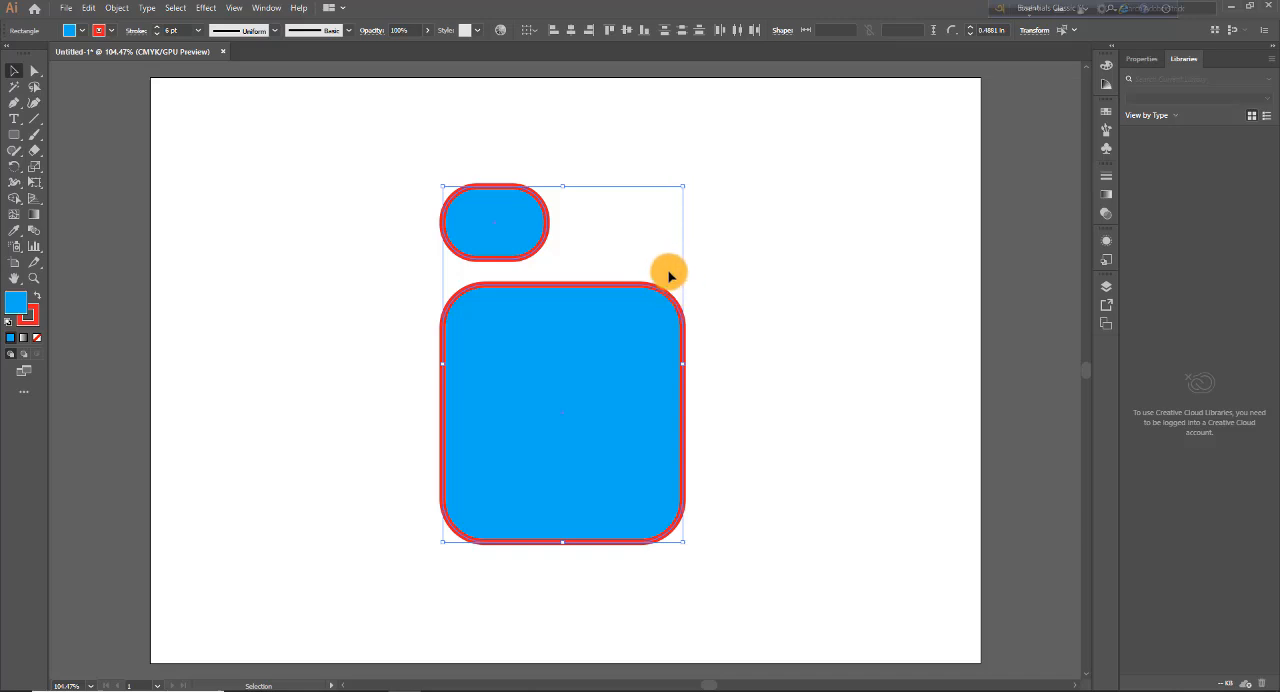
{"action": "left_click", "coordinate": [591, 35]}
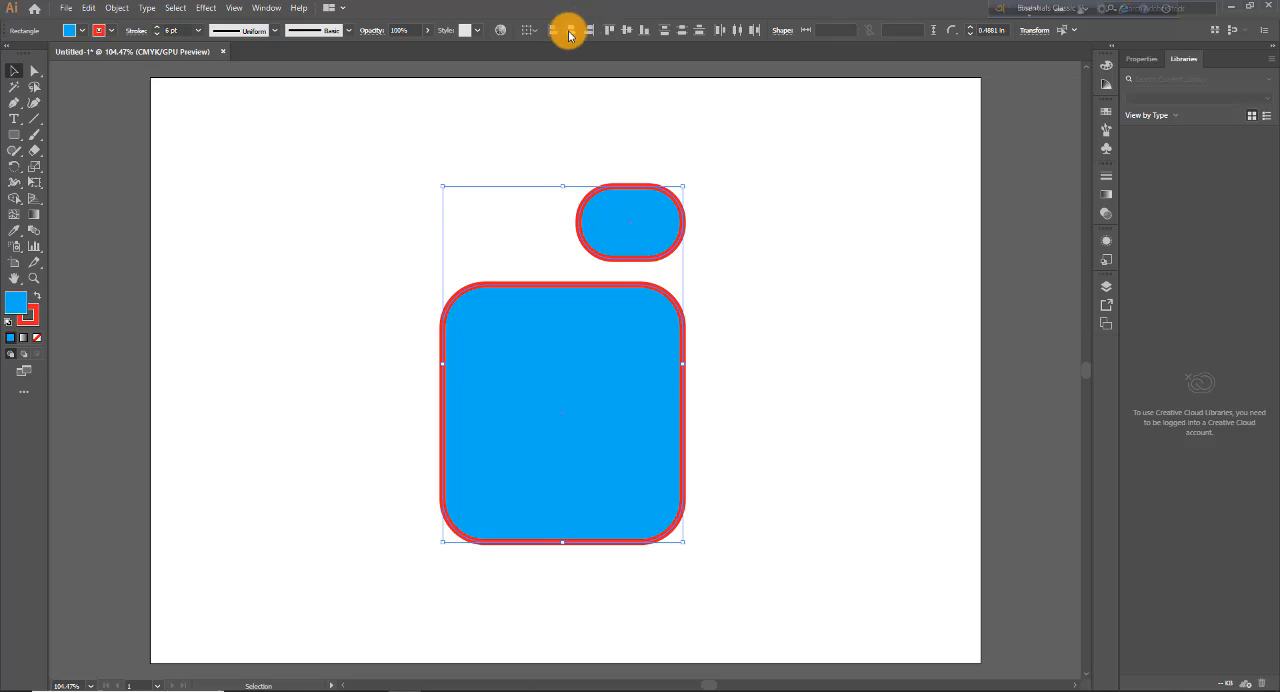
{"action": "left_click", "coordinate": [569, 35]}
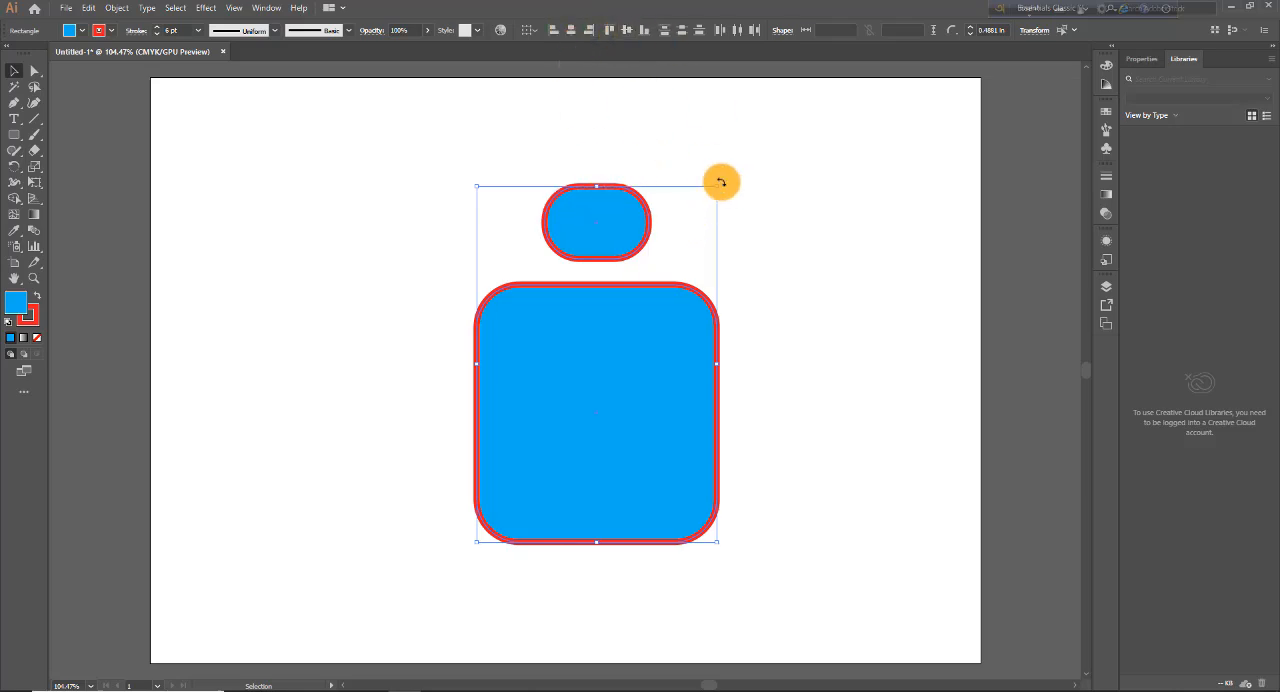
Step: Rotate both shapes together 90° clockwise so they sit side by side, and align them vertically by their bottom edges
{"action": "left_click_drag", "start_coordinate": [721, 182], "coordinate": [794, 492]}
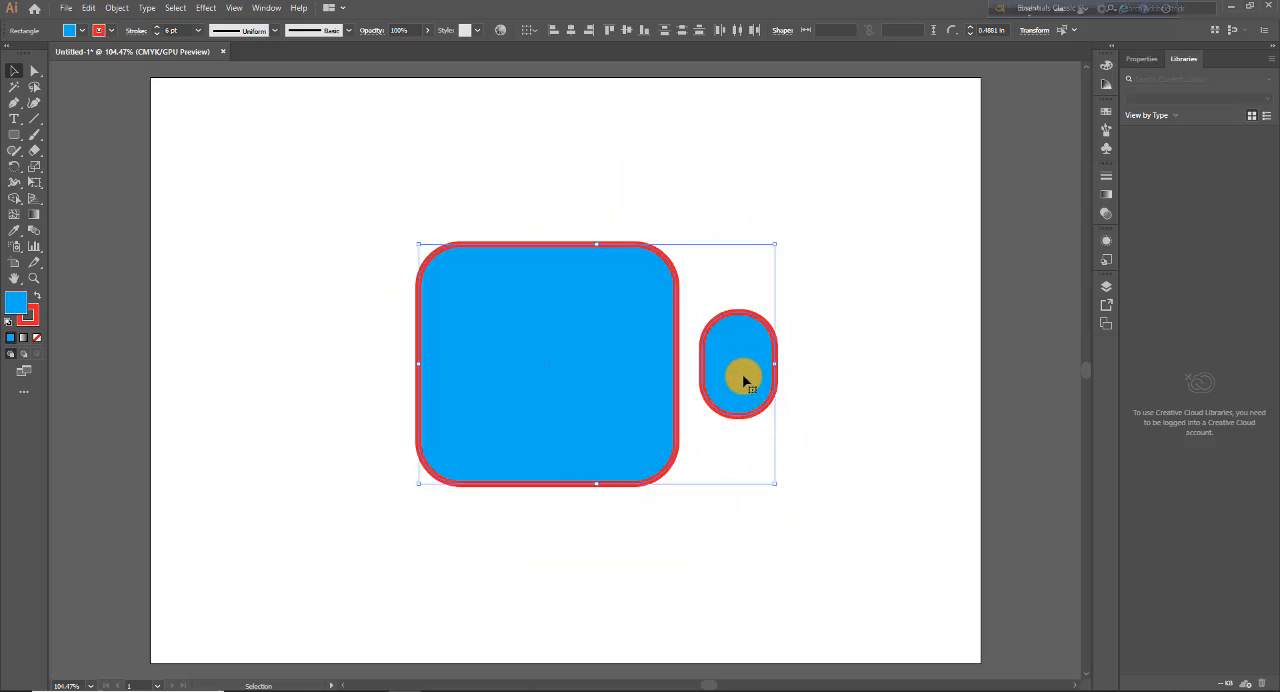
{"action": "left_click", "coordinate": [643, 33]}
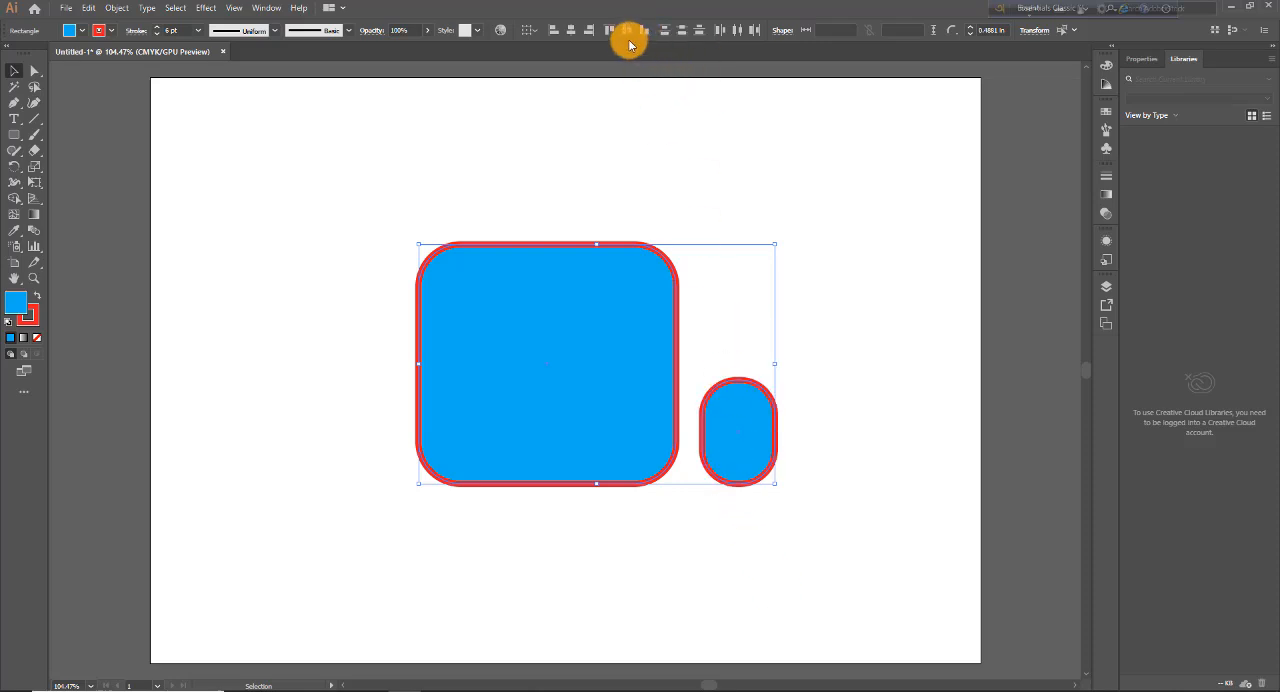
Step: Align the two rounded shapes vertically by their centers, followed by their top edges
{"action": "left_click", "coordinate": [625, 33]}
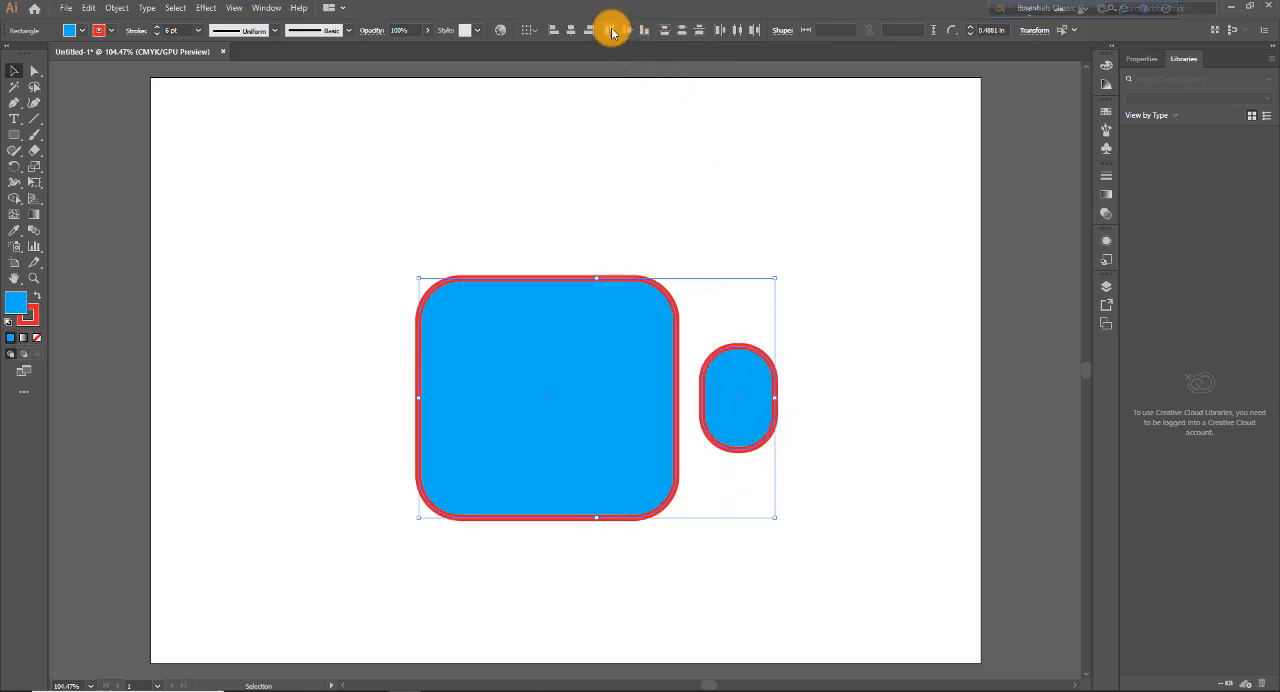
{"action": "left_click", "coordinate": [612, 31]}
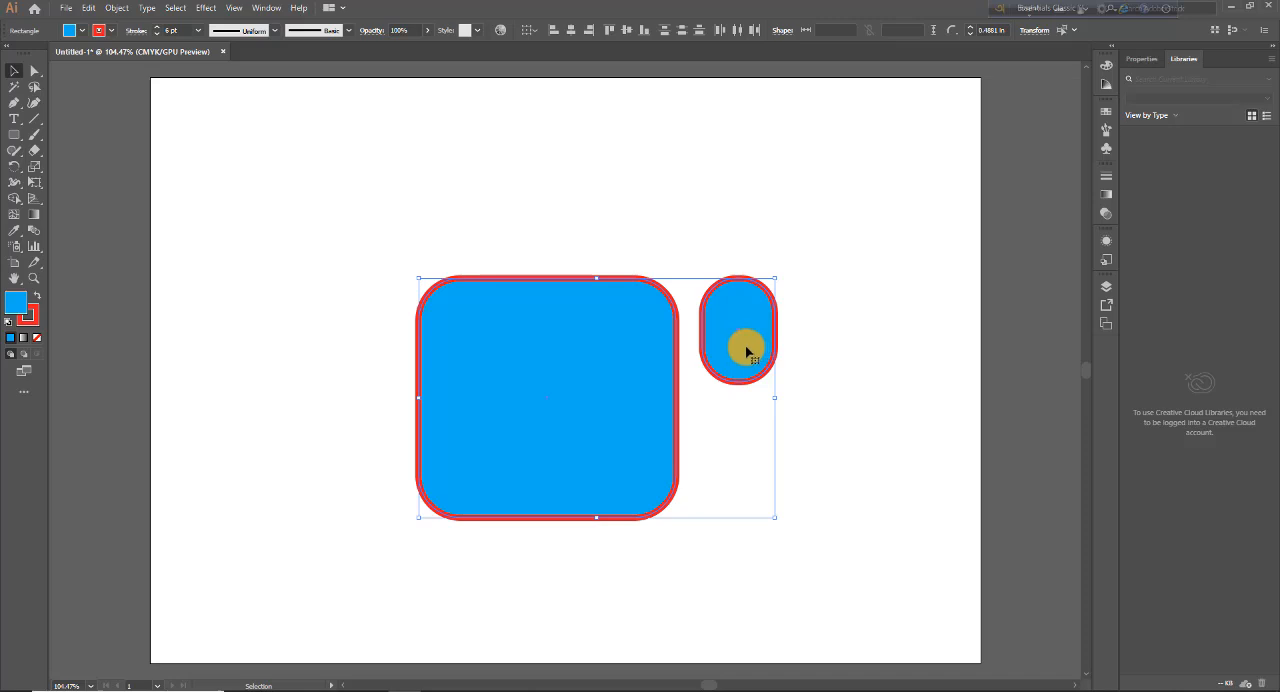
Step: Place three staggered copies of the small rounded shape above the large one and select all three
{"action": "left_click", "coordinate": [800, 443]}
{"action": "left_click_drag", "start_coordinate": [751, 363], "coordinate": [824, 170]}
{"action": "left_click_drag", "start_coordinate": [476, 120], "coordinate": [820, 227]}
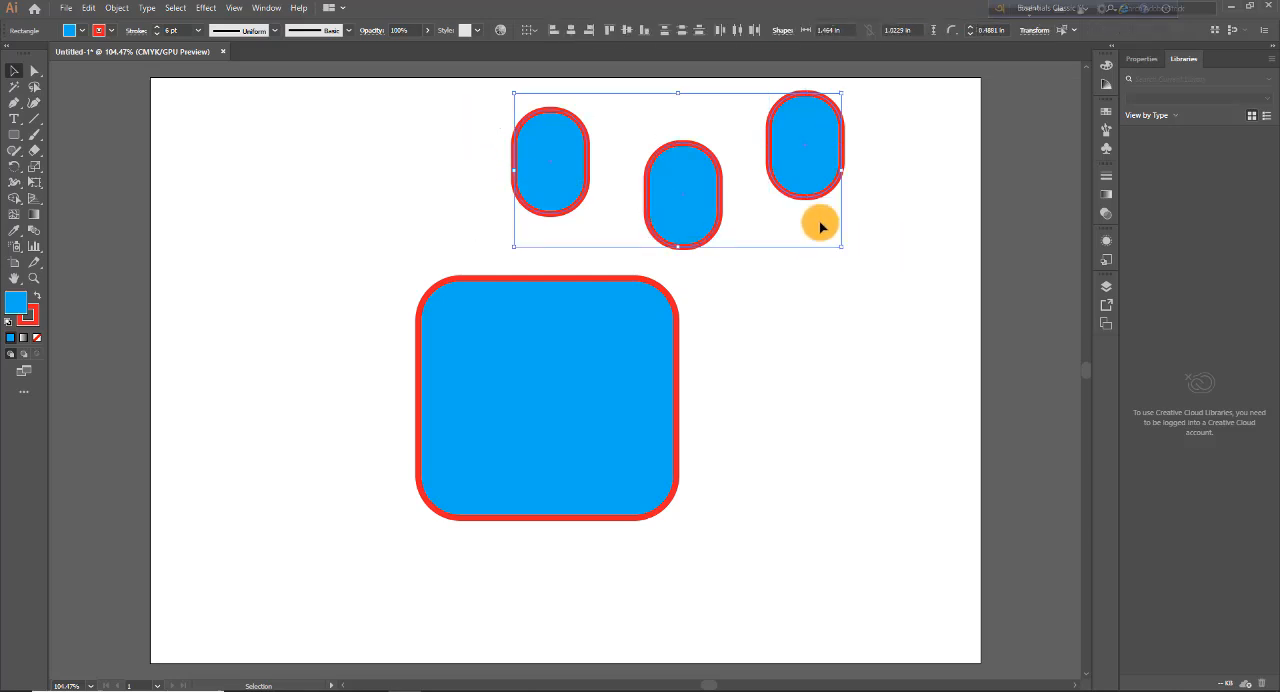
Step: Distribute the three small shapes by their vertical and horizontal centers, and align them vertically by their centers
{"action": "left_click", "coordinate": [683, 31]}
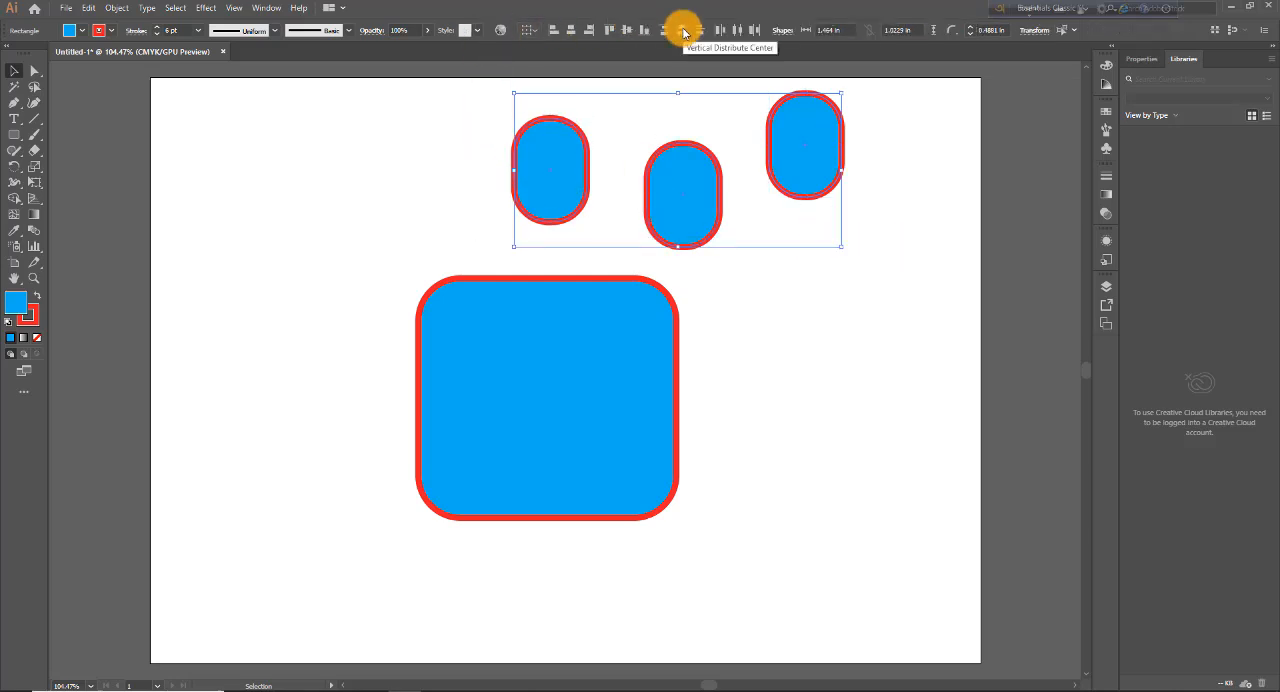
{"action": "left_click", "coordinate": [739, 32]}
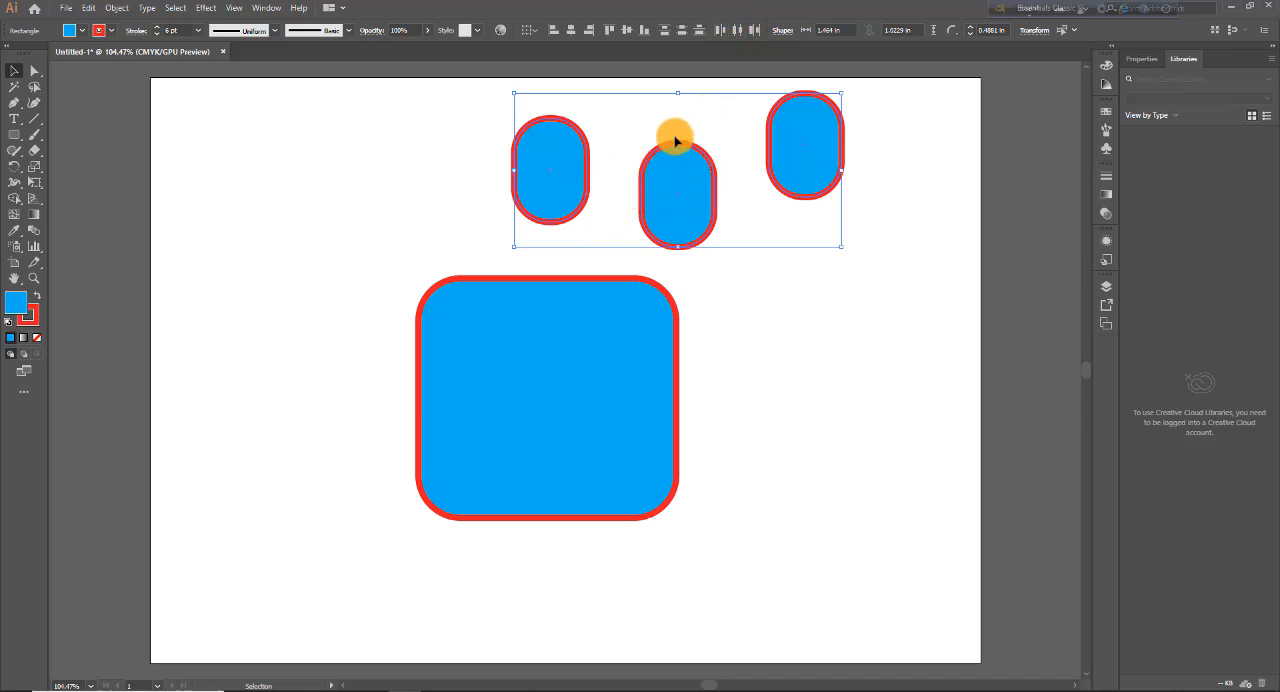
{"action": "left_click", "coordinate": [628, 33]}
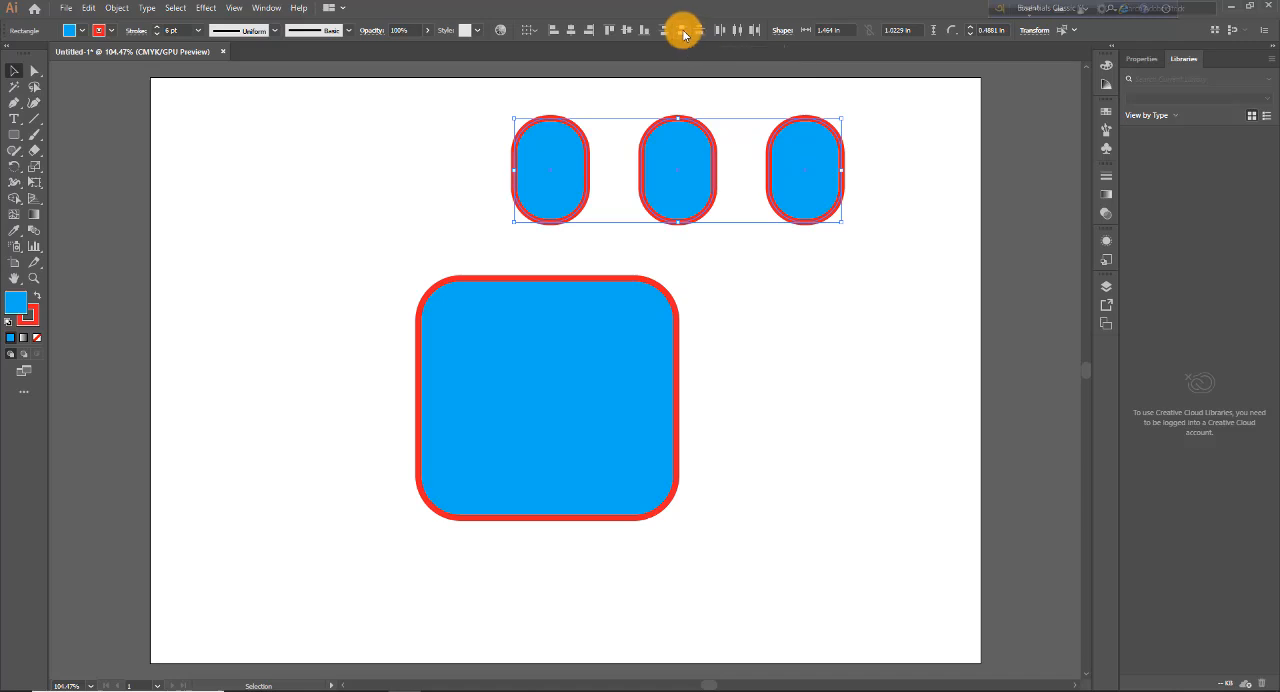
Step: Move the middle small shape closer to its right neighbor and redistribute all three by their horizontal centers
{"action": "left_click", "coordinate": [731, 171]}
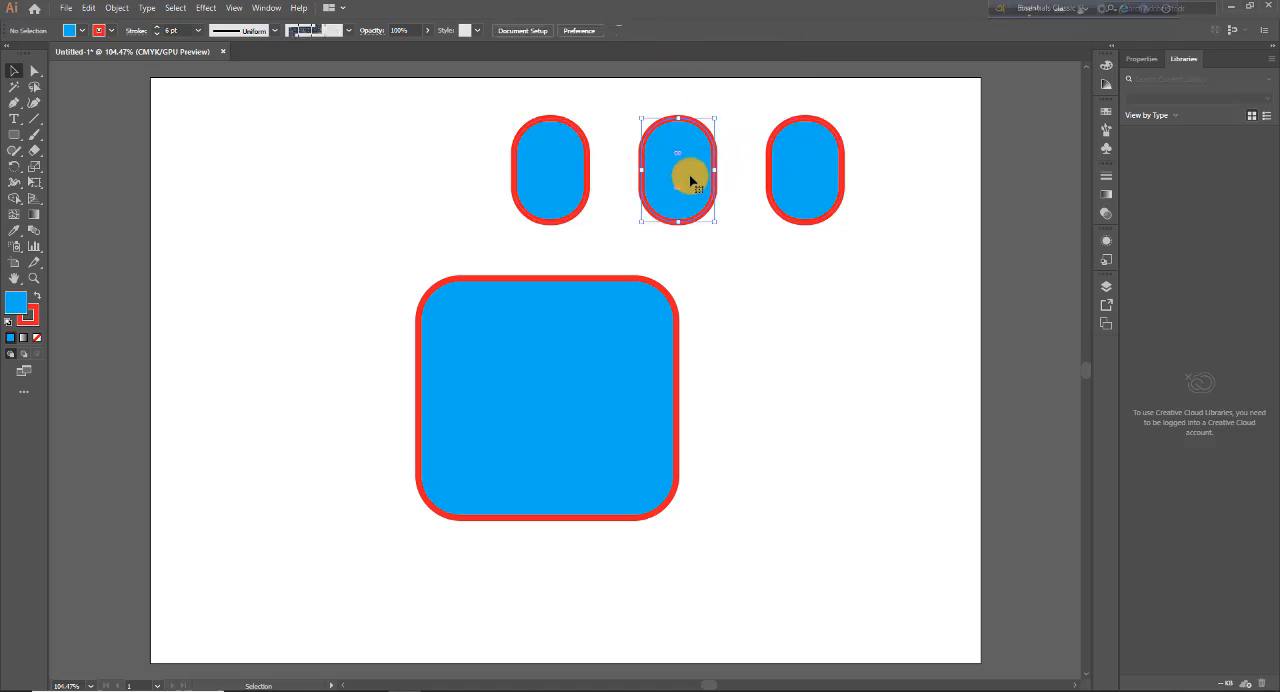
{"action": "left_click_drag", "start_coordinate": [686, 171], "coordinate": [714, 177]}
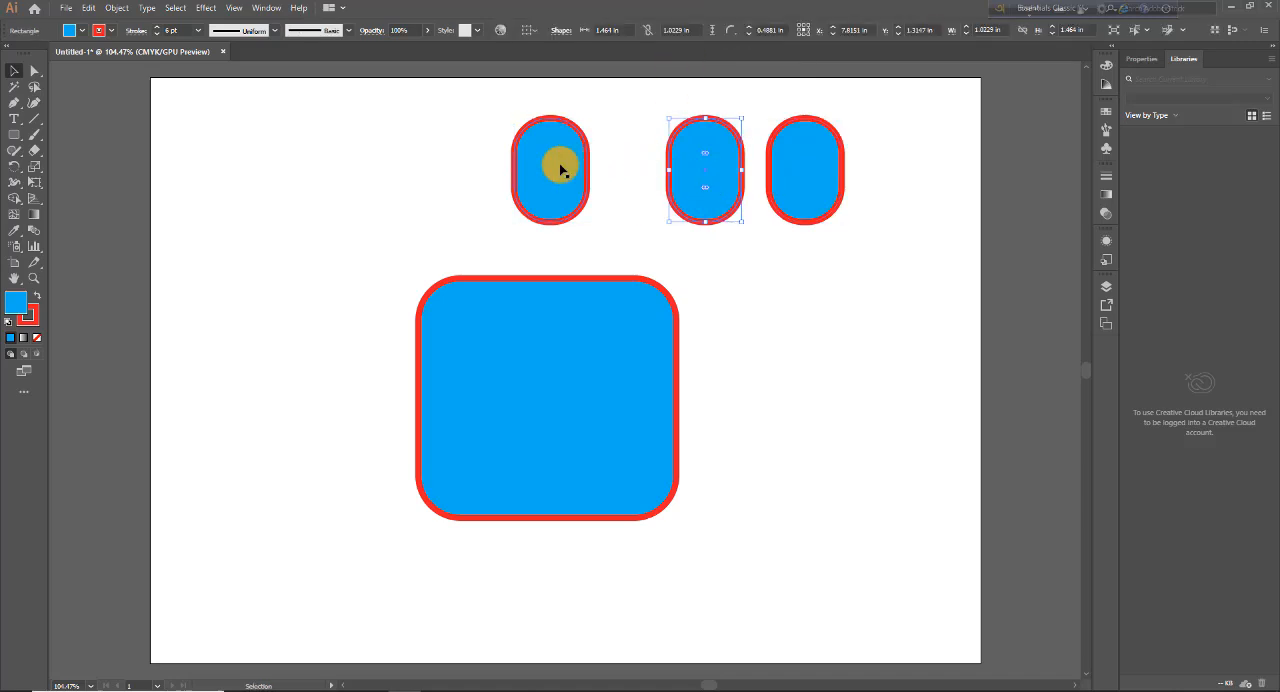
{"action": "left_click_drag", "start_coordinate": [478, 122], "coordinate": [853, 222]}
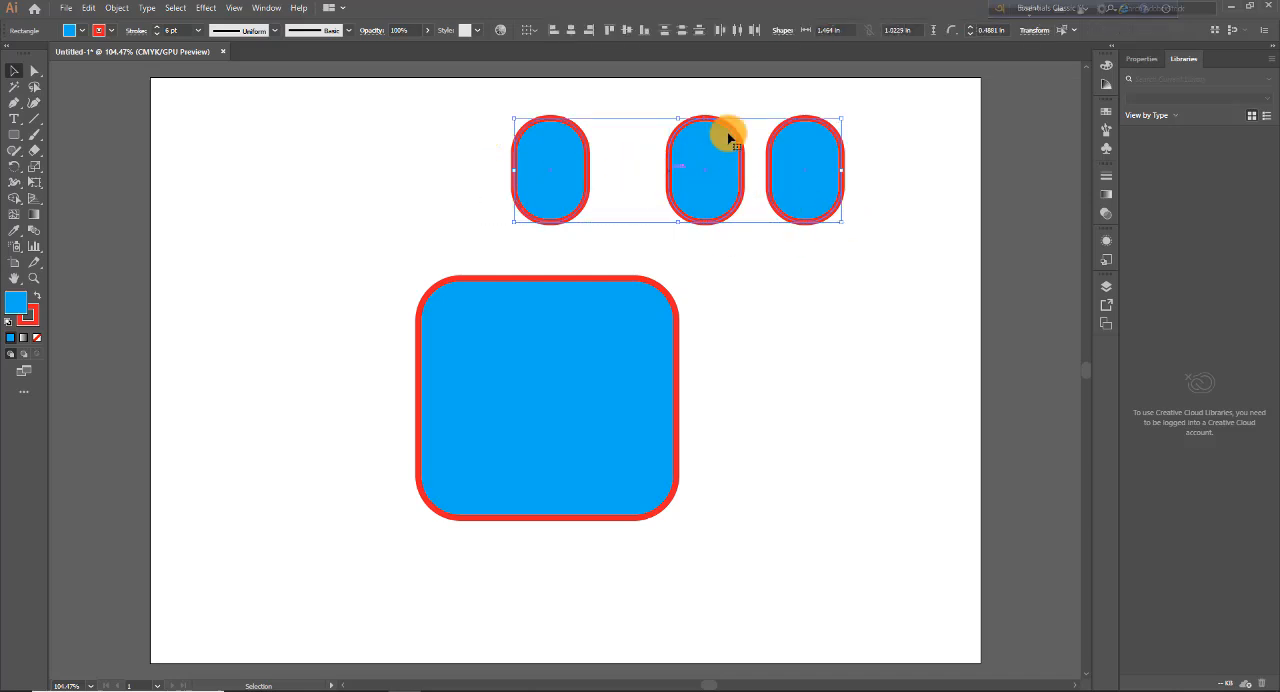
{"action": "left_click", "coordinate": [736, 30]}
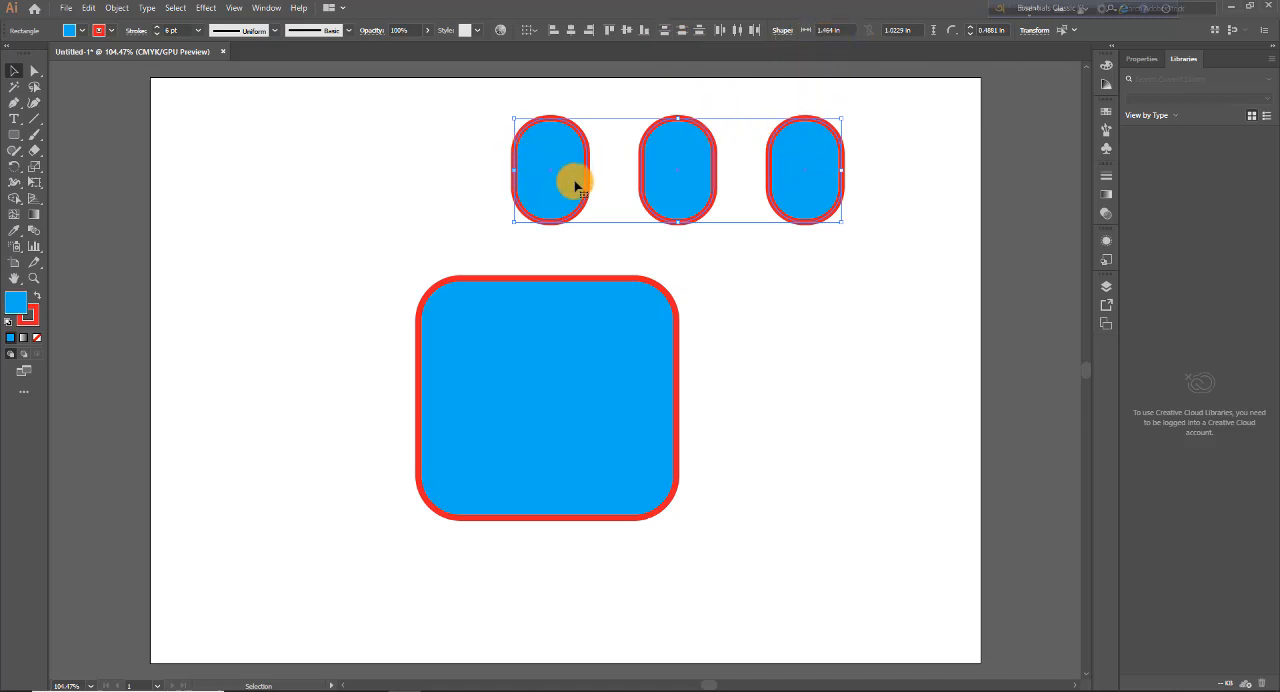
Step: Delete the three small shapes and select the remaining large rounded shape
{"action": "key", "text": "Delete"}
{"action": "left_click", "coordinate": [503, 329]}
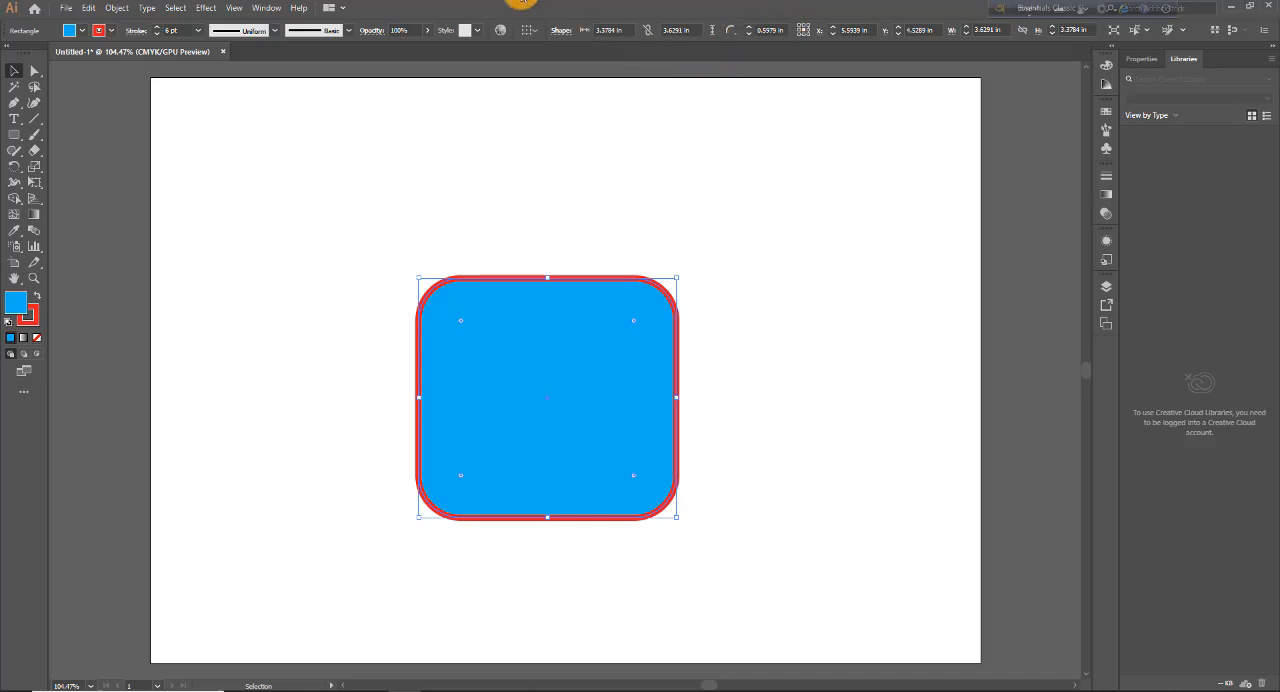
{"action": "left_click", "coordinate": [531, 33]}
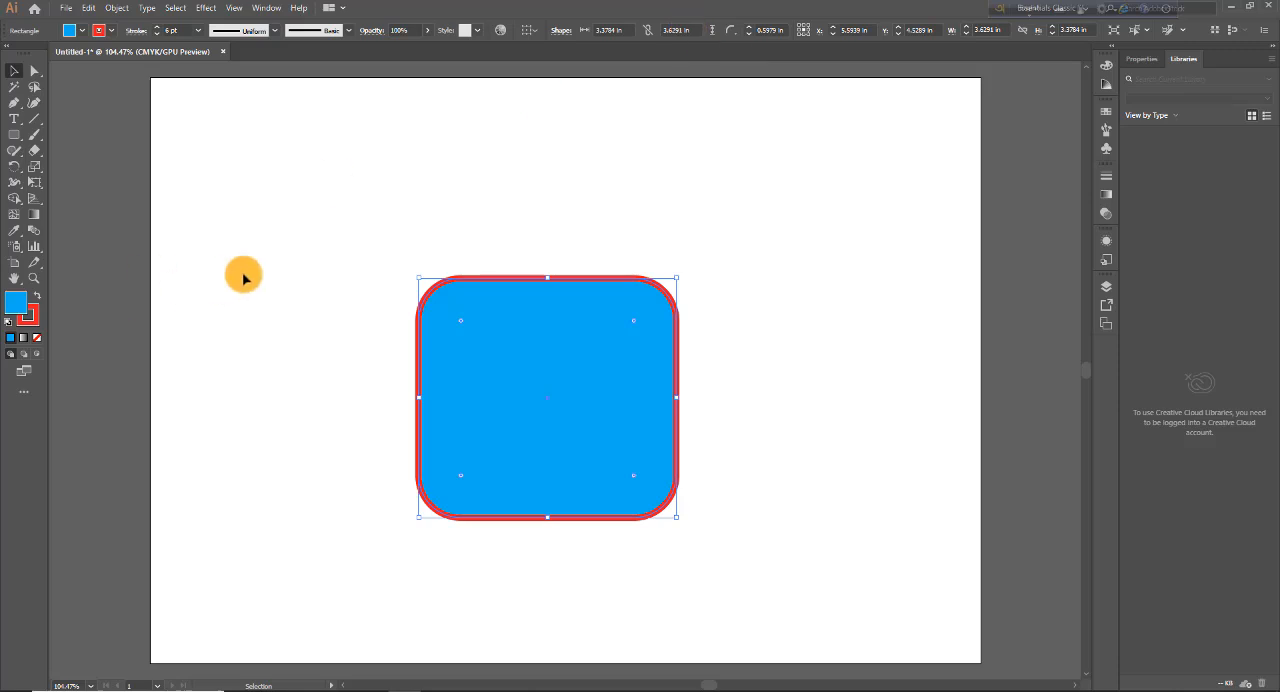
Step: Activate the Rounded Rectangle tool and set the large shape's width and height to 2 in each
{"action": "left_click", "coordinate": [14, 134]}
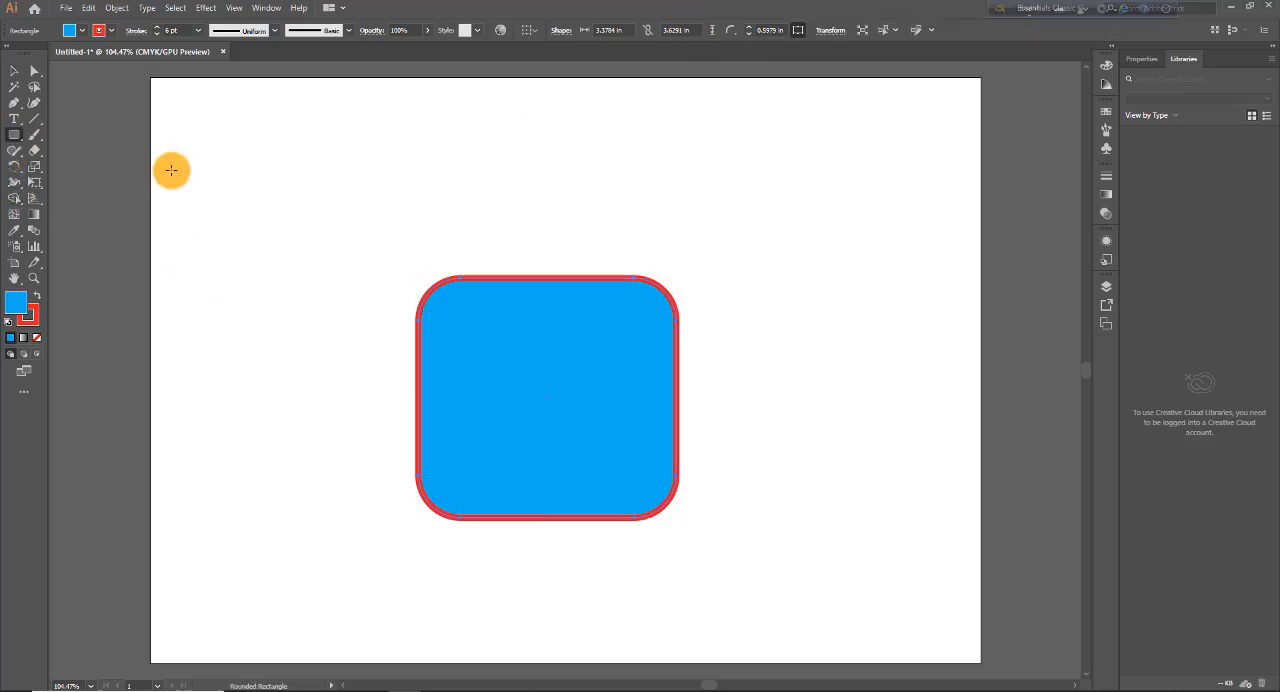
{"action": "left_click", "coordinate": [789, 271]}
{"action": "left_click", "coordinate": [930, 292]}
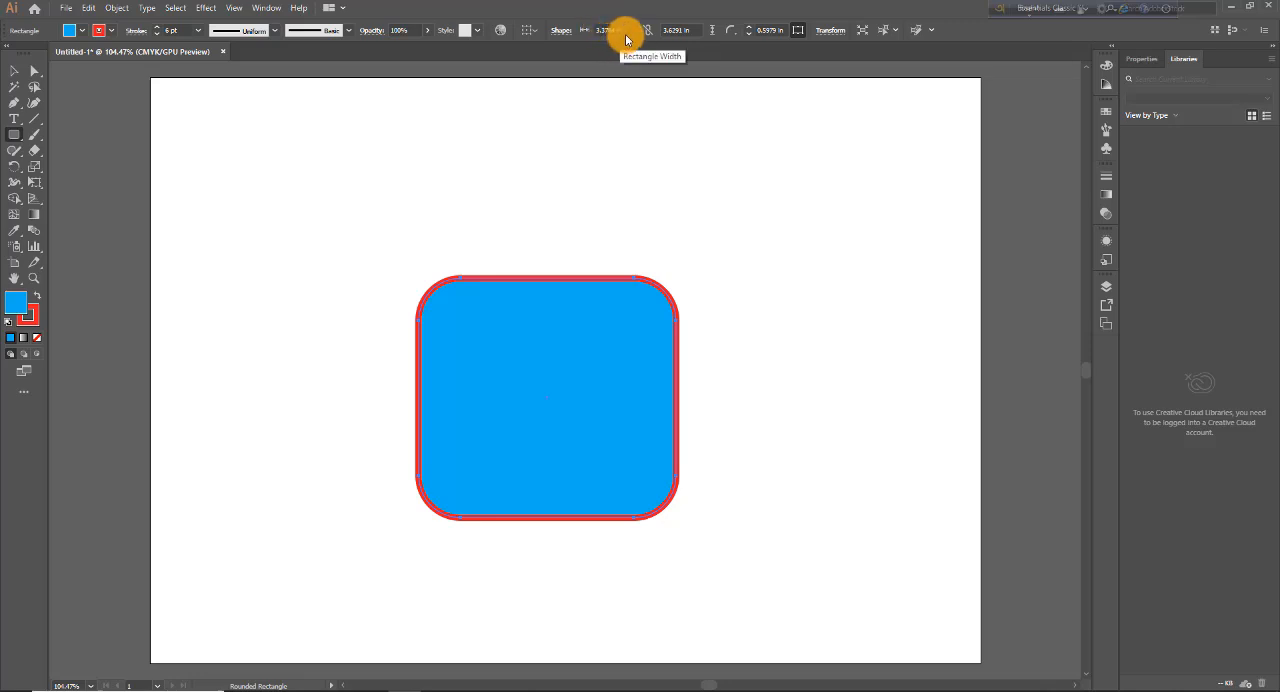
{"action": "left_click", "coordinate": [605, 30]}
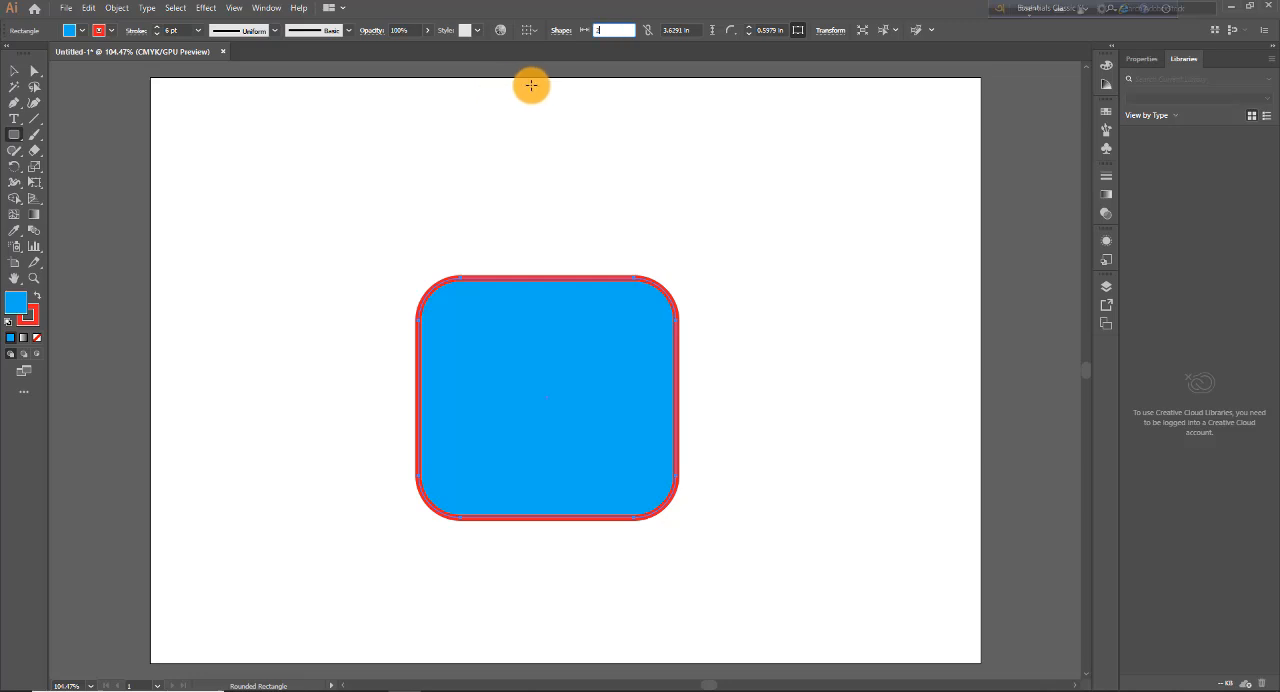
{"action": "left_click", "coordinate": [684, 30]}
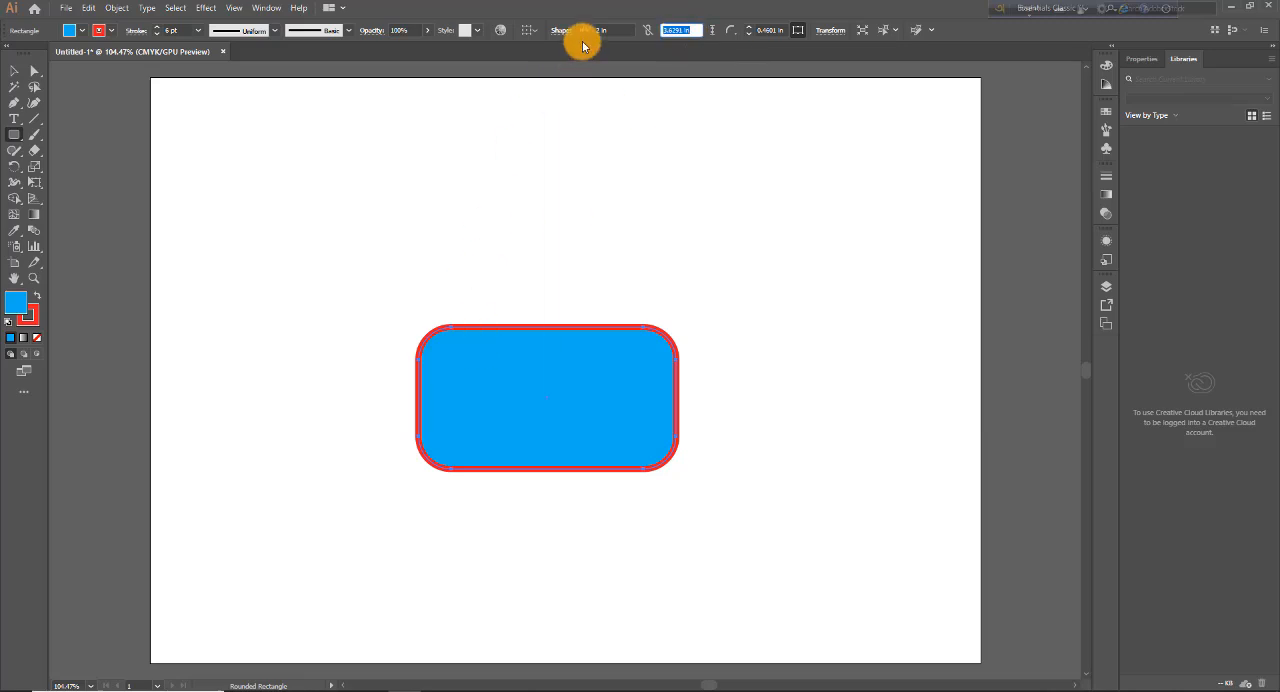
{"action": "left_click_drag", "start_coordinate": [670, 32], "coordinate": [690, 31]}
{"action": "left_click", "coordinate": [697, 30]}
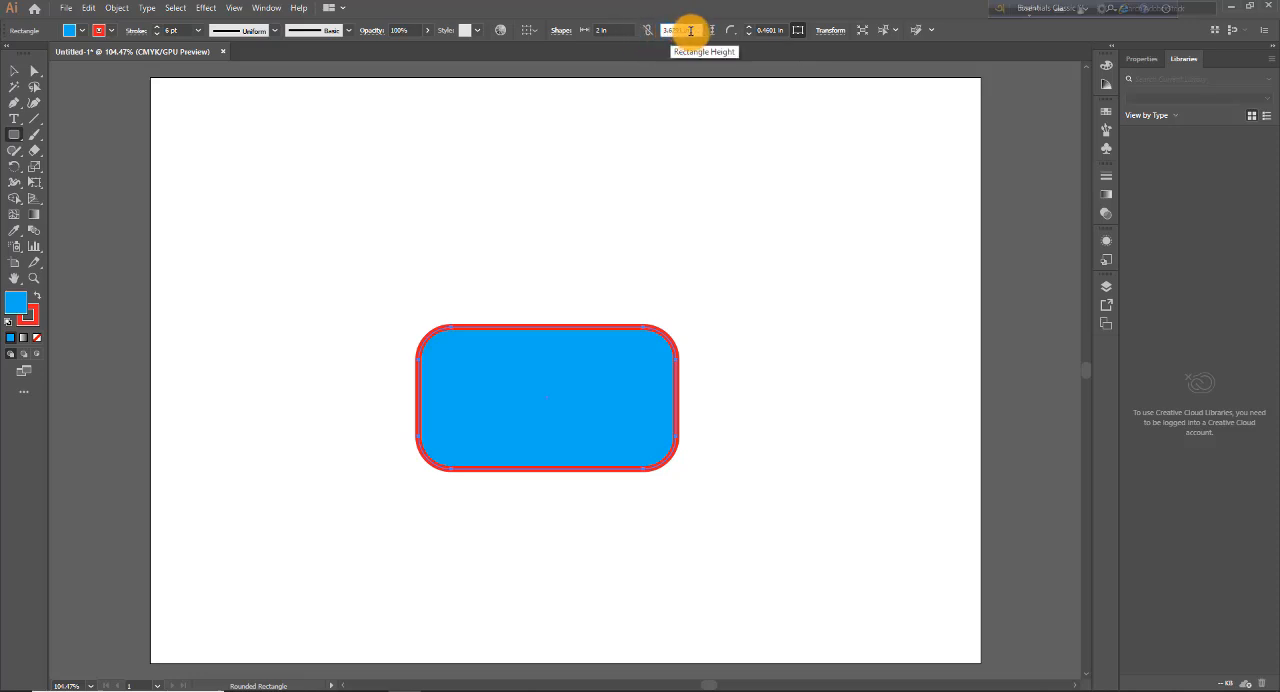
{"action": "left_click_drag", "start_coordinate": [686, 30], "coordinate": [672, 30]}
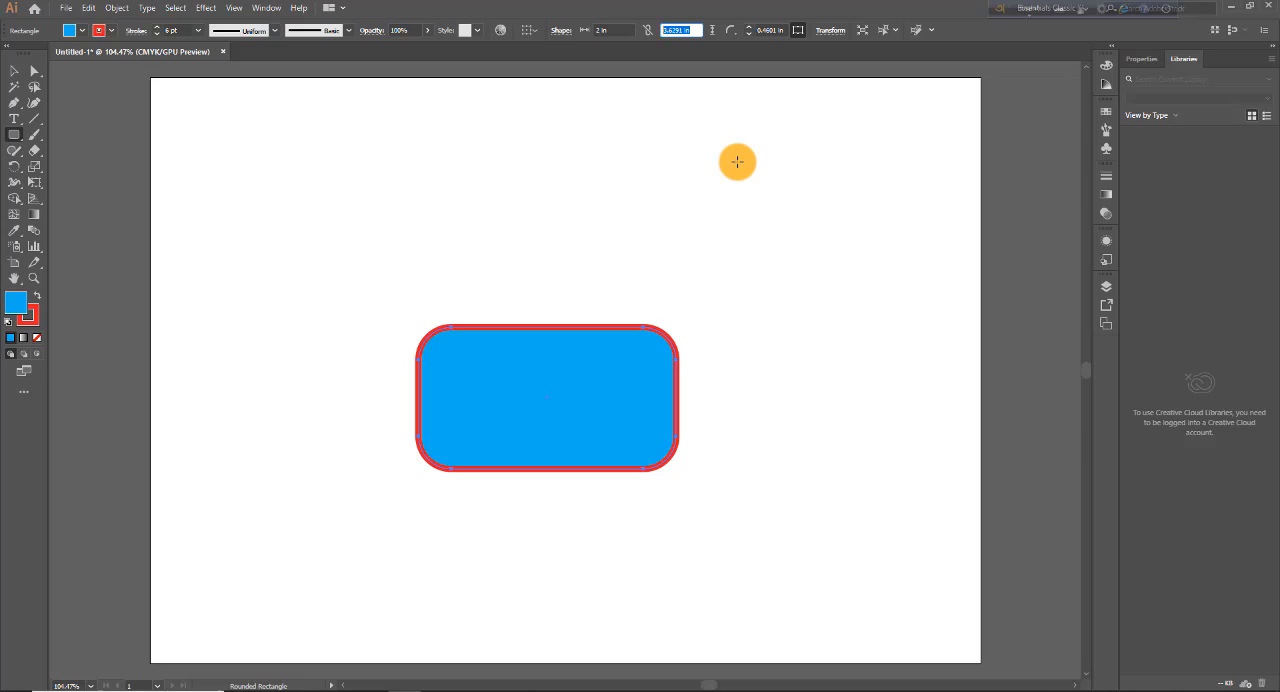
{"action": "key", "text": "Return"}
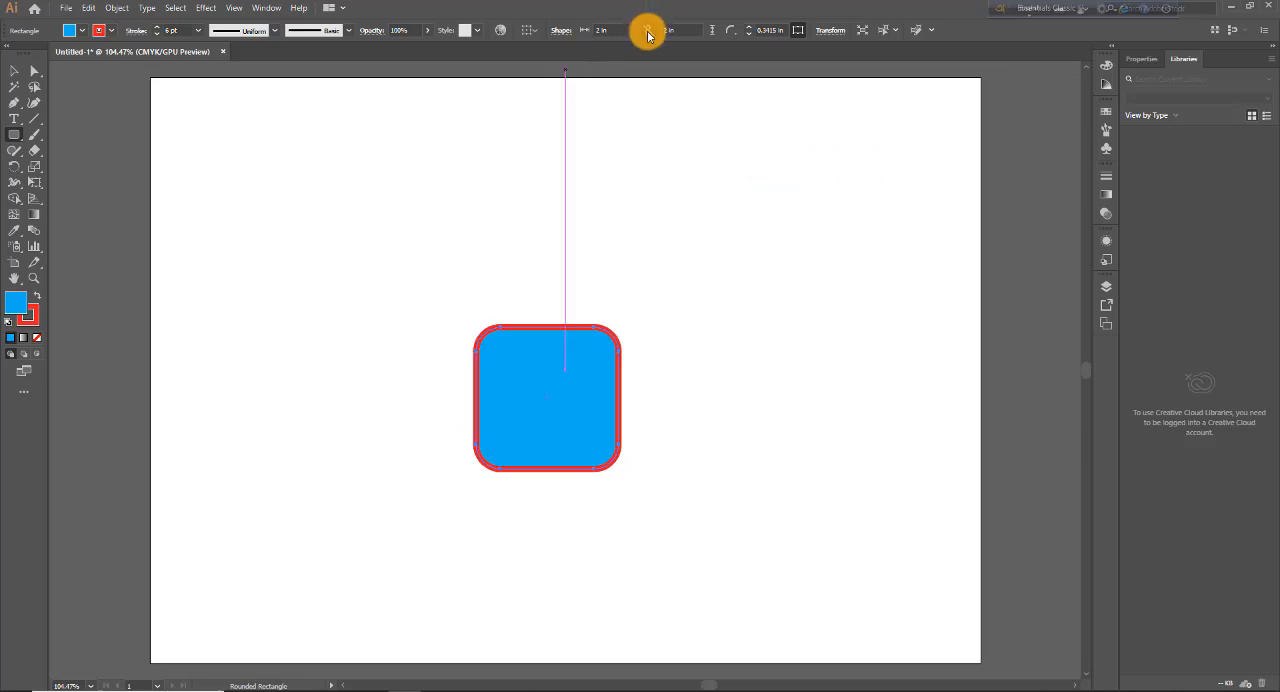
Step: Constrain the shape's width and height proportions and set its width to 3 in
{"action": "left_click", "coordinate": [583, 29]}
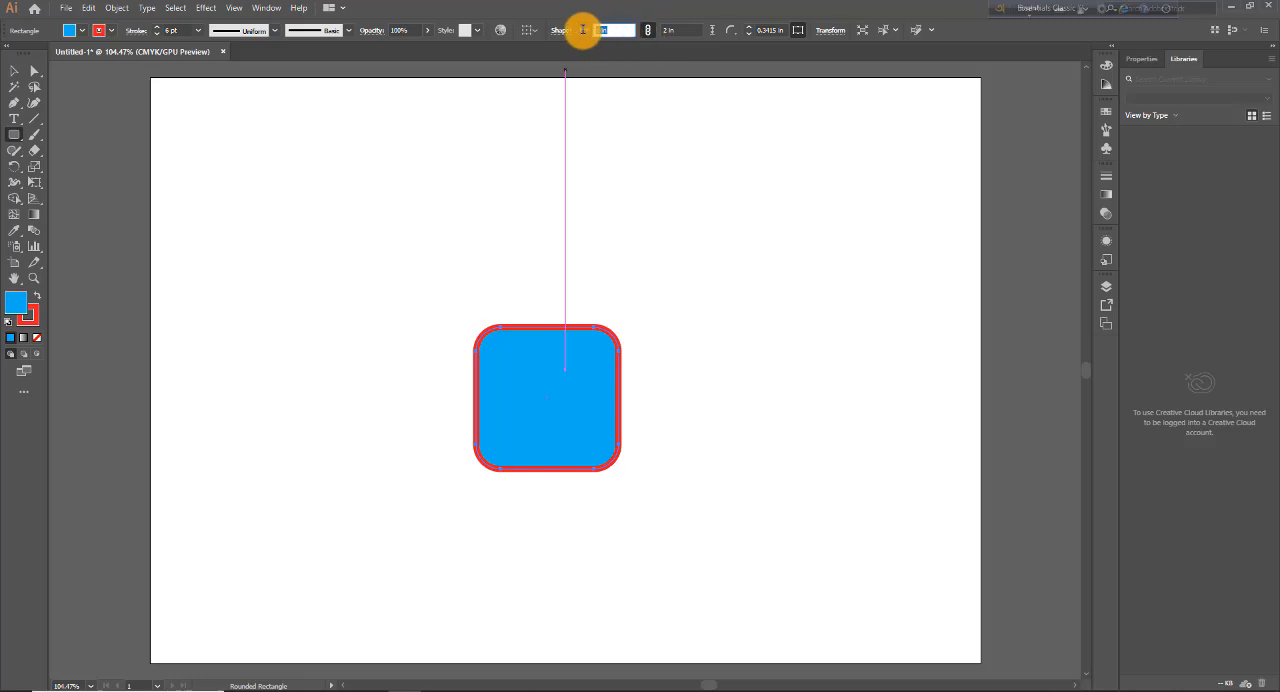
{"action": "type", "text": "3"}
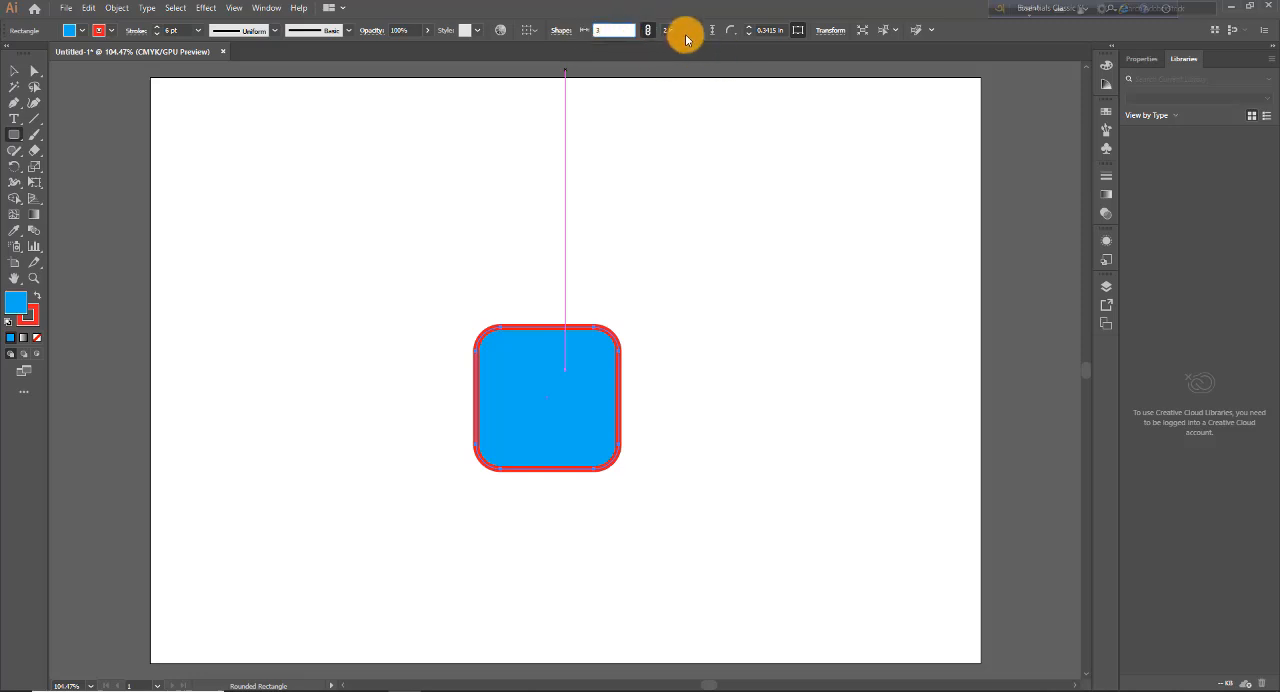
{"action": "left_click", "coordinate": [687, 29]}
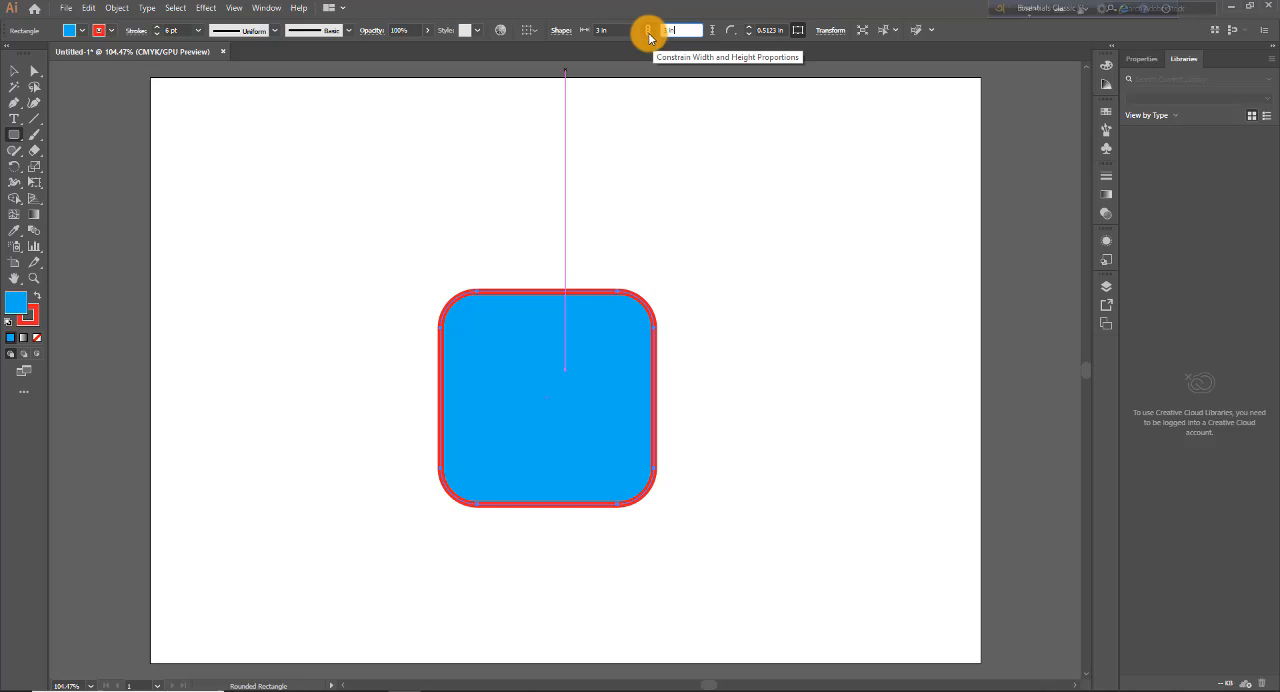
Step: Unlink the width and height, set the height to 4 in, and link the proportions again
{"action": "left_click", "coordinate": [649, 33]}
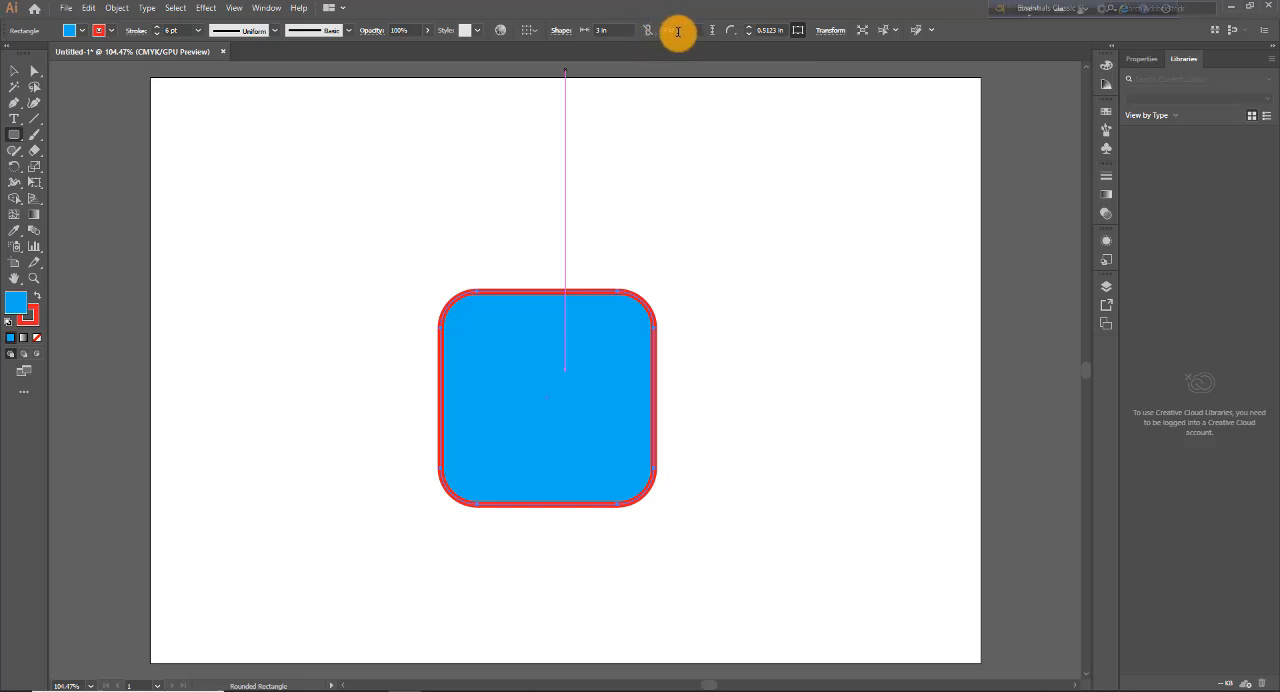
{"action": "left_click", "coordinate": [662, 31]}
{"action": "type", "text": "4"}
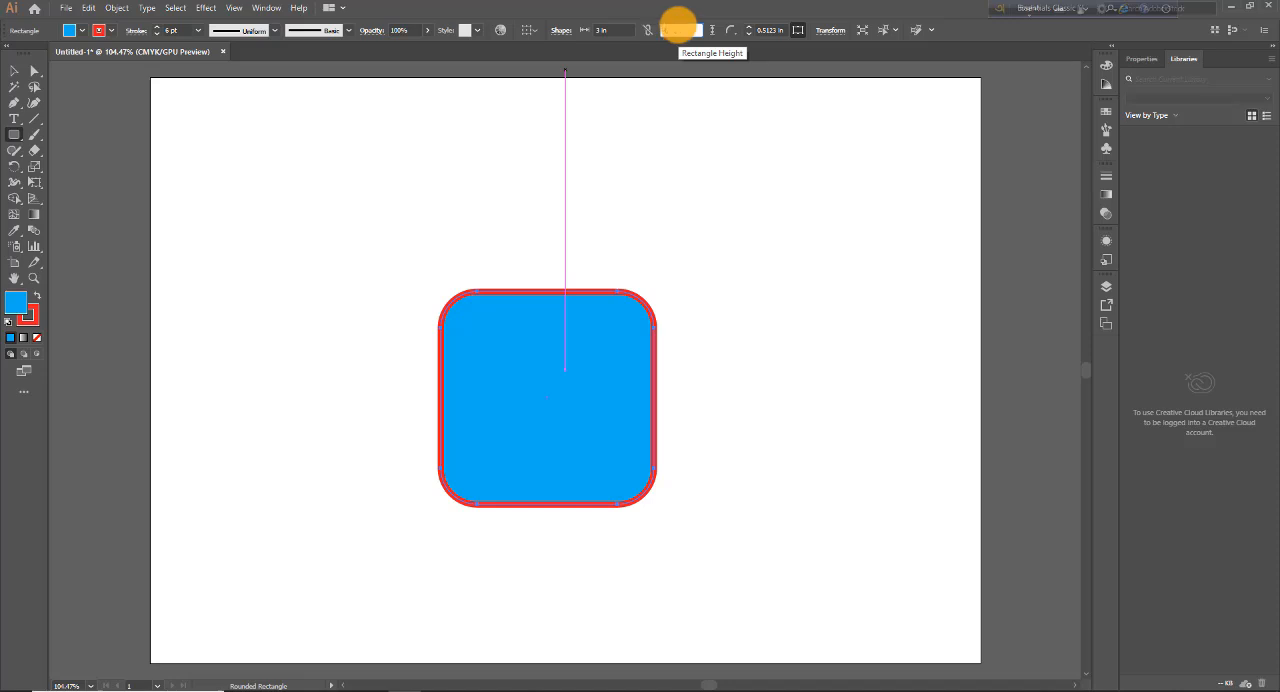
{"action": "left_click", "coordinate": [608, 31]}
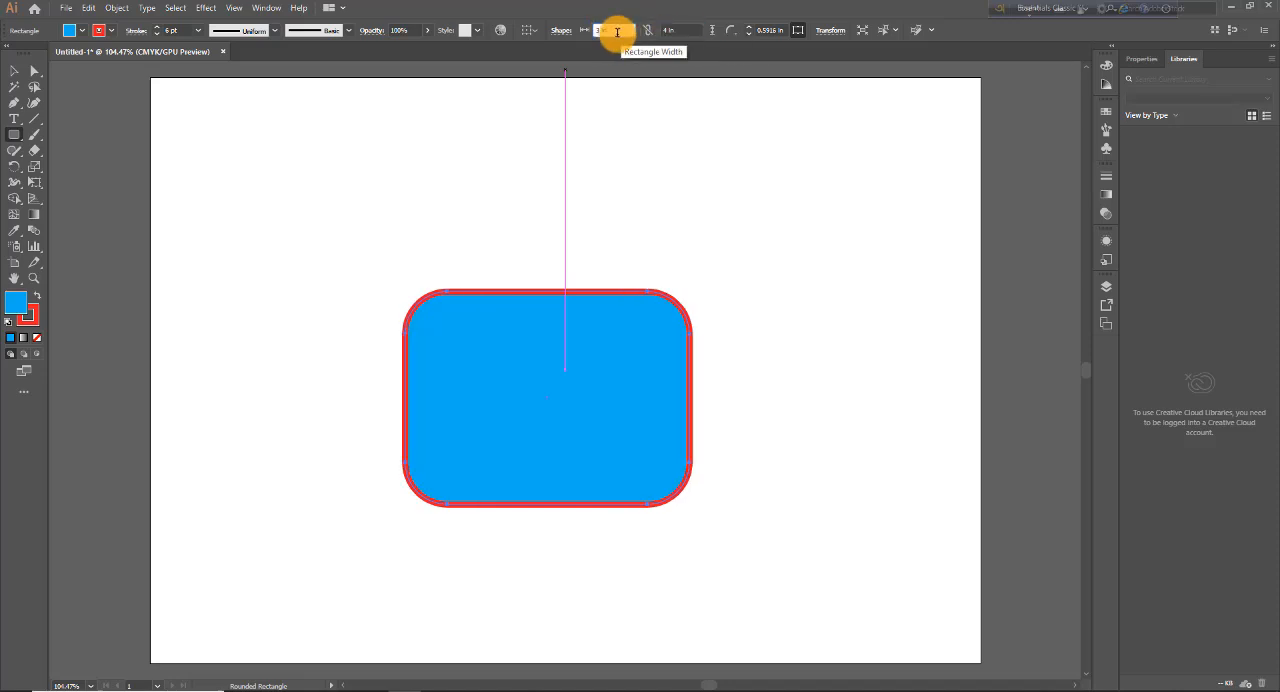
{"action": "left_click_drag", "start_coordinate": [617, 31], "coordinate": [594, 32]}
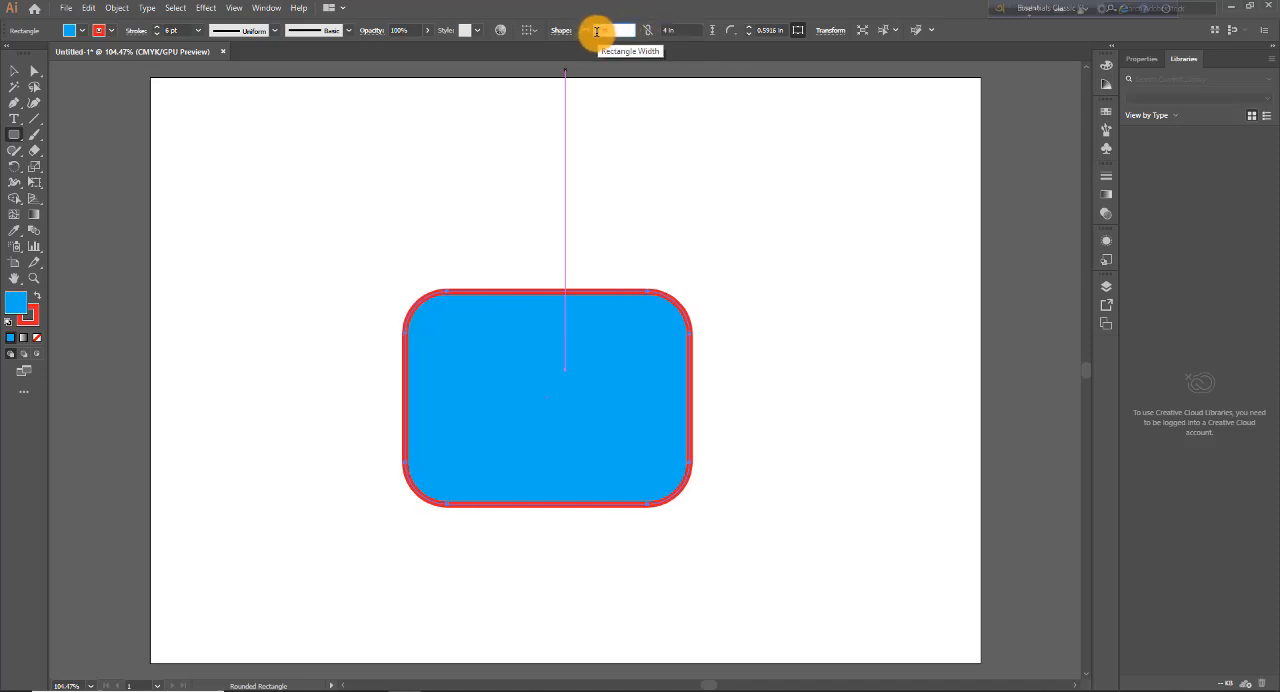
{"action": "left_click", "coordinate": [647, 37]}
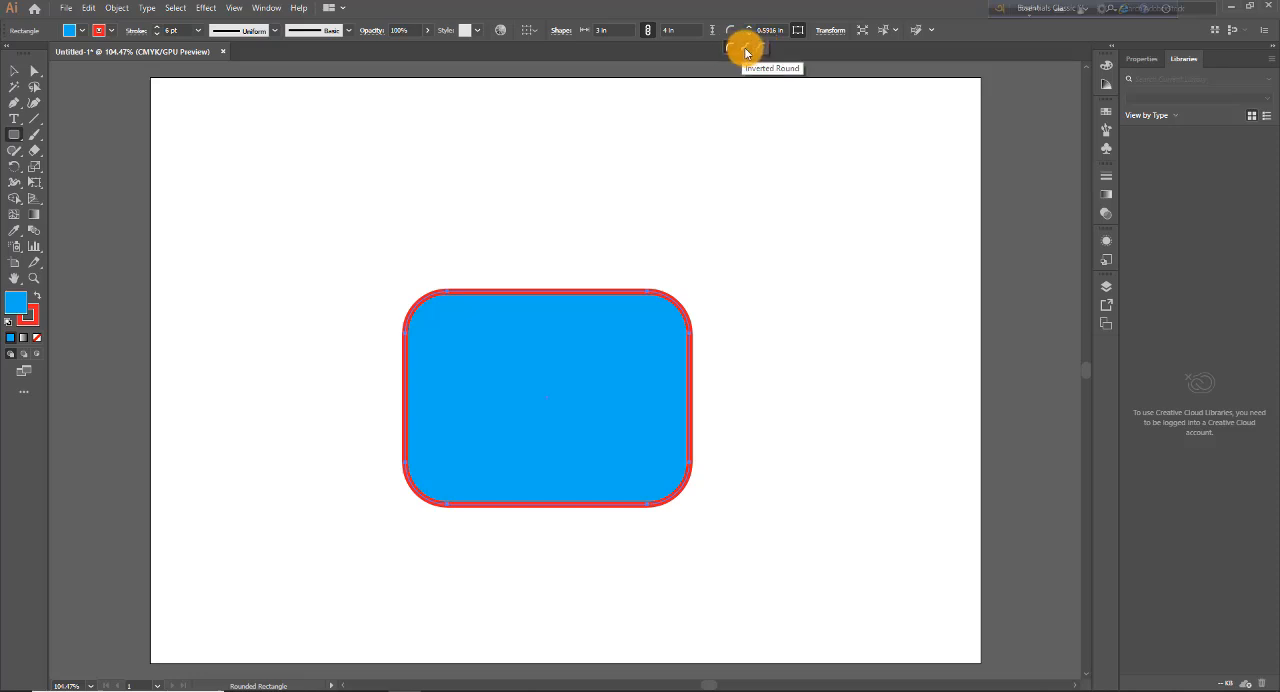
Step: Apply Inverted Round corners to the rectangle, followed by Chamfer corners
{"action": "left_click", "coordinate": [744, 52]}
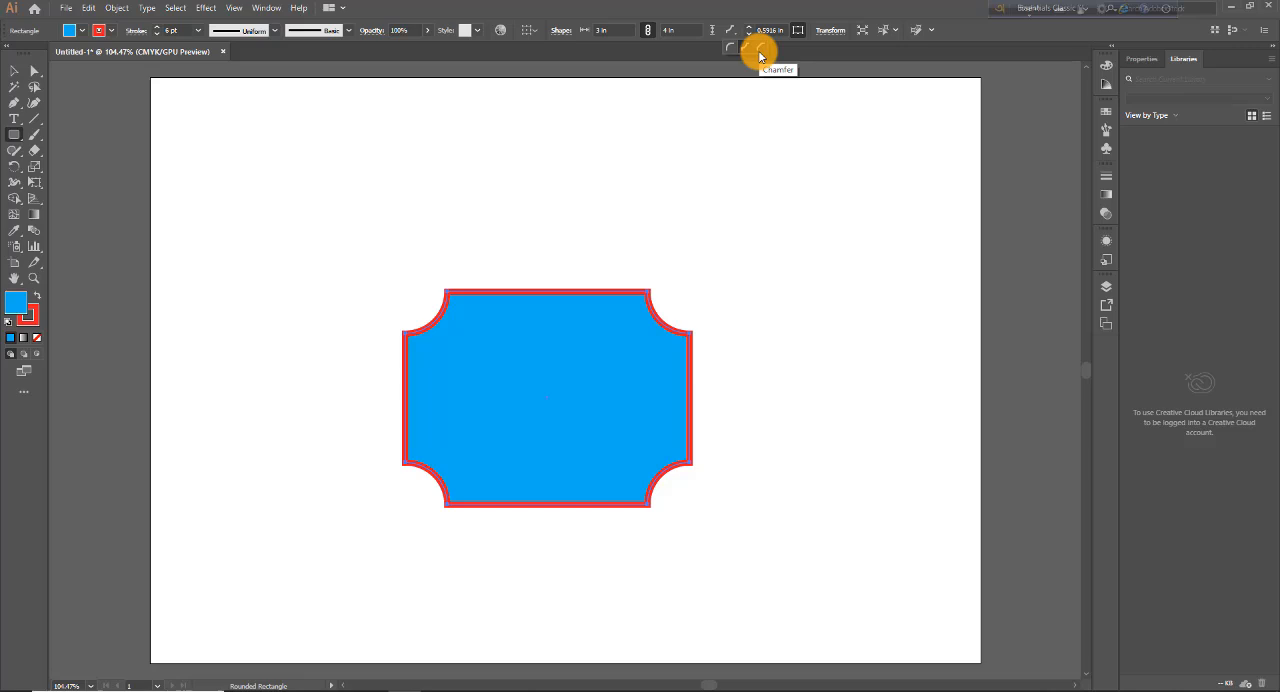
{"action": "left_click", "coordinate": [762, 52]}
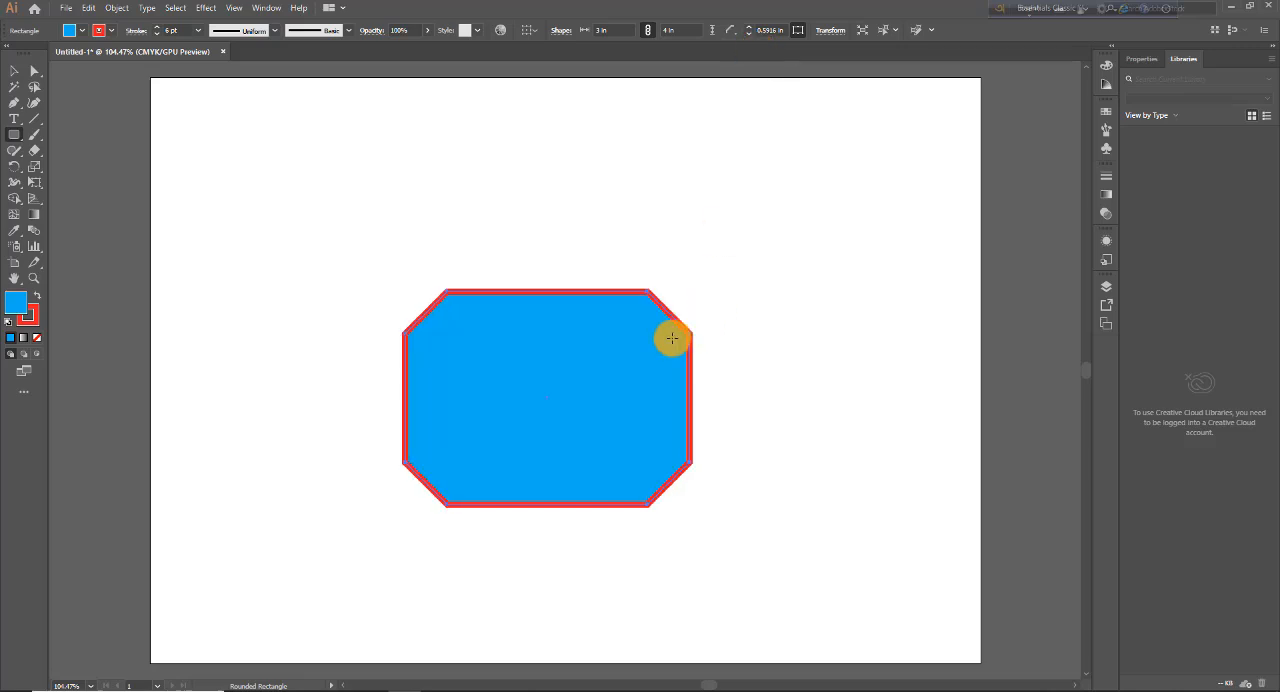
Step: Step the corner radius up and down to 0 in, and finish with round corners of 0.375 in
{"action": "left_click", "coordinate": [750, 27]}
{"action": "left_click", "coordinate": [750, 27]}
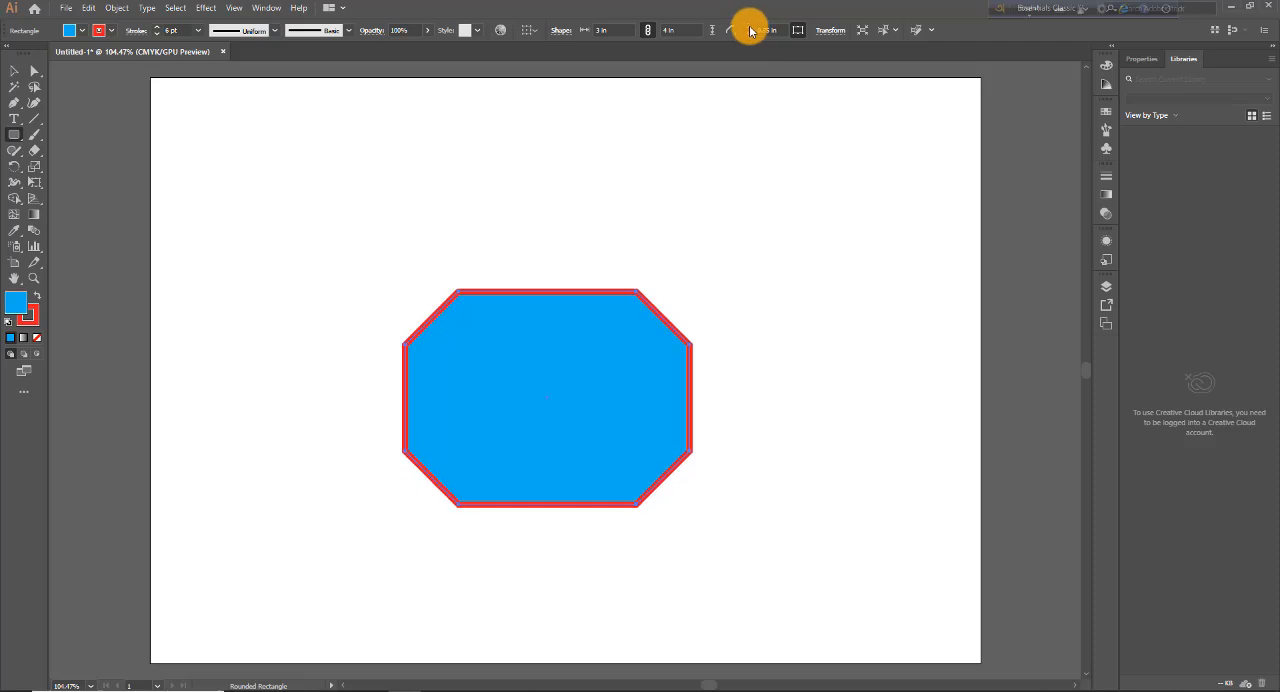
{"action": "left_click", "coordinate": [750, 27]}
{"action": "left_click", "coordinate": [750, 27]}
{"action": "left_click", "coordinate": [750, 27]}
{"action": "left_click", "coordinate": [747, 35]}
{"action": "left_click", "coordinate": [747, 35]}
{"action": "left_click", "coordinate": [747, 35]}
{"action": "left_click", "coordinate": [747, 35]}
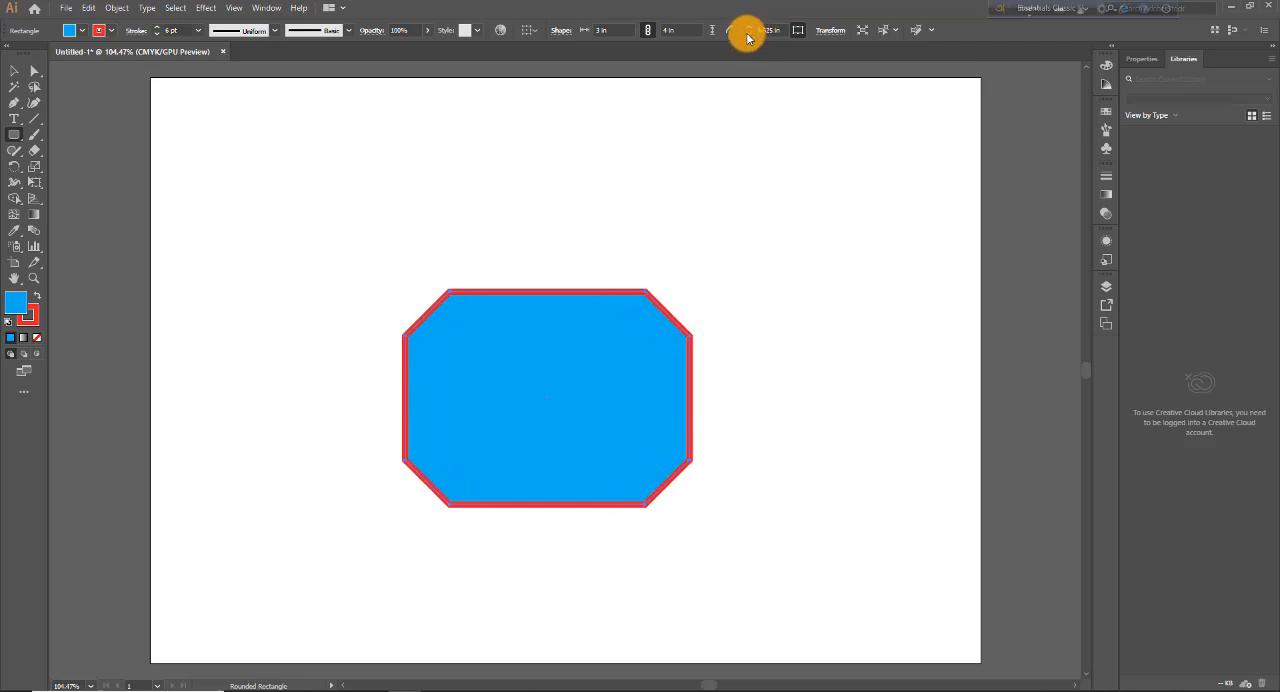
{"action": "left_click", "coordinate": [747, 35]}
{"action": "left_click", "coordinate": [747, 35]}
{"action": "left_click", "coordinate": [747, 35]}
{"action": "left_click", "coordinate": [747, 35]}
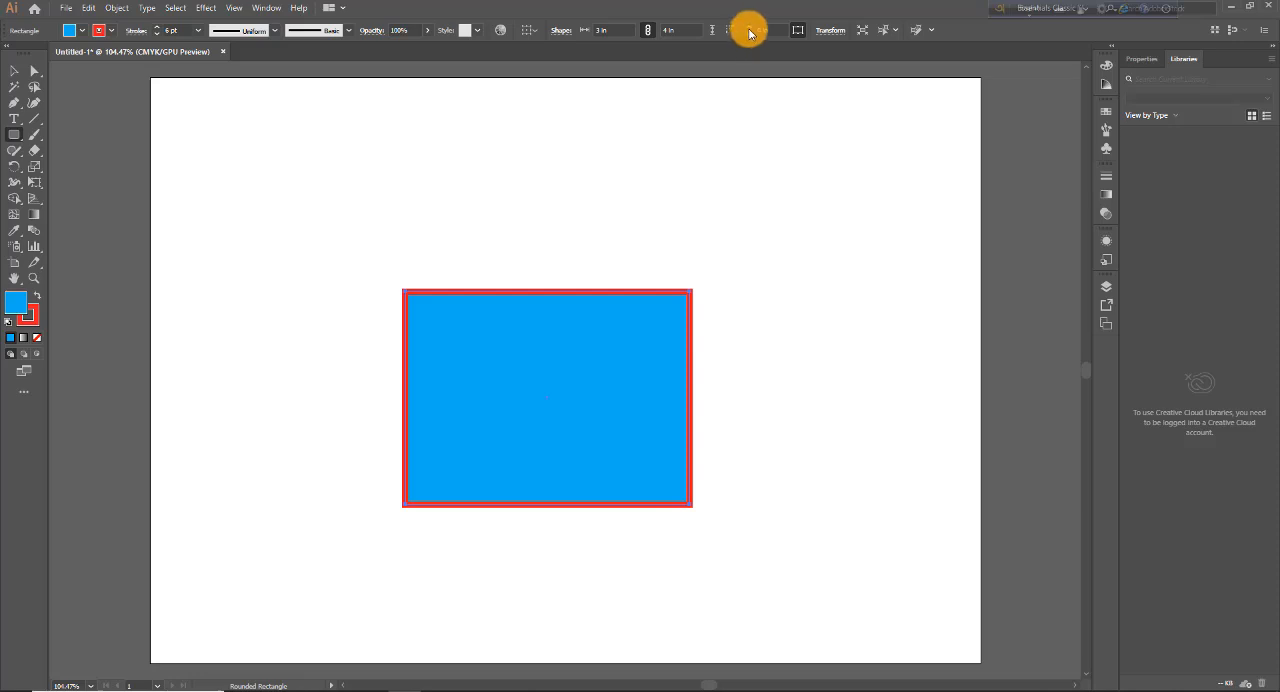
{"action": "left_click", "coordinate": [749, 26]}
{"action": "left_click", "coordinate": [749, 26]}
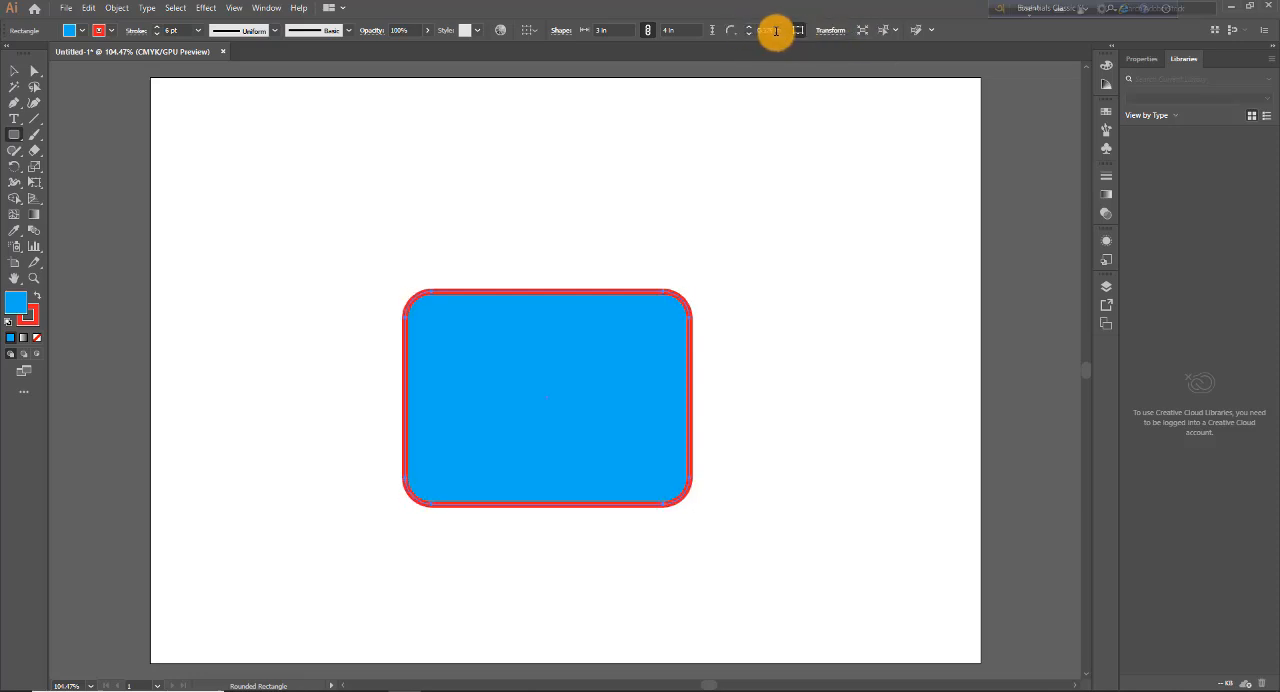
Step: Position the rounded rectangle at X 3 in and Y 3 in using its transform values
{"action": "left_click", "coordinate": [833, 36]}
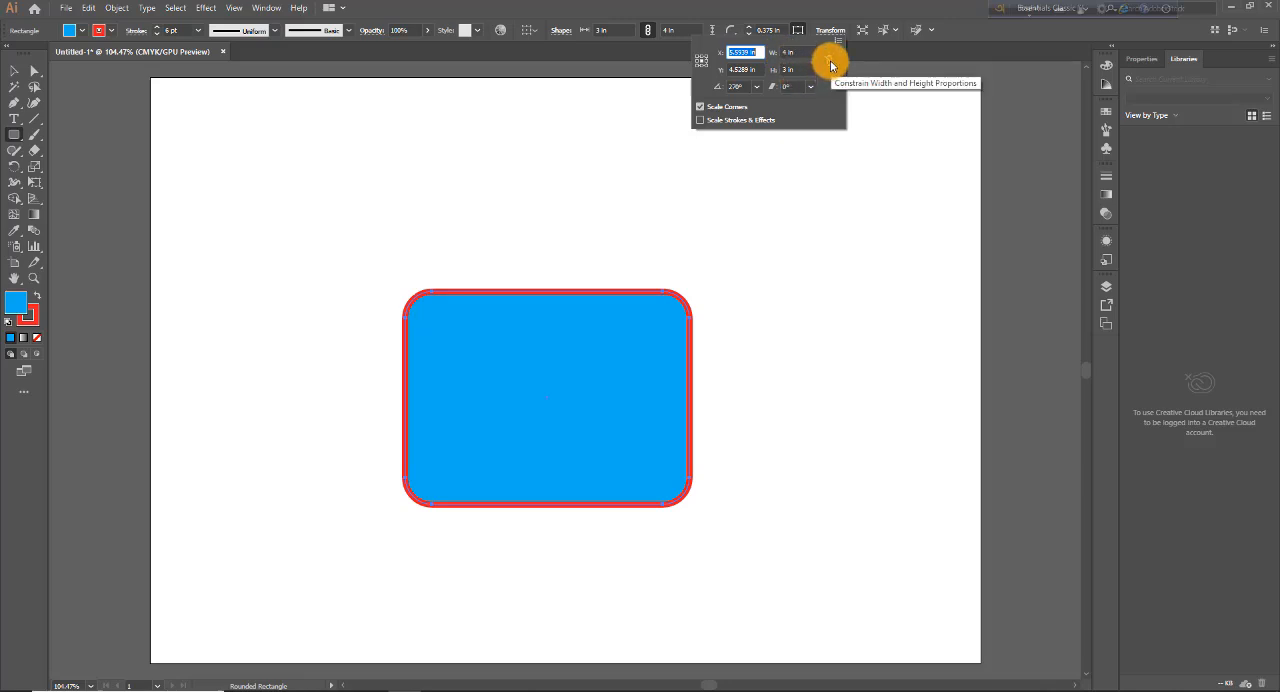
{"action": "left_click", "coordinate": [795, 51]}
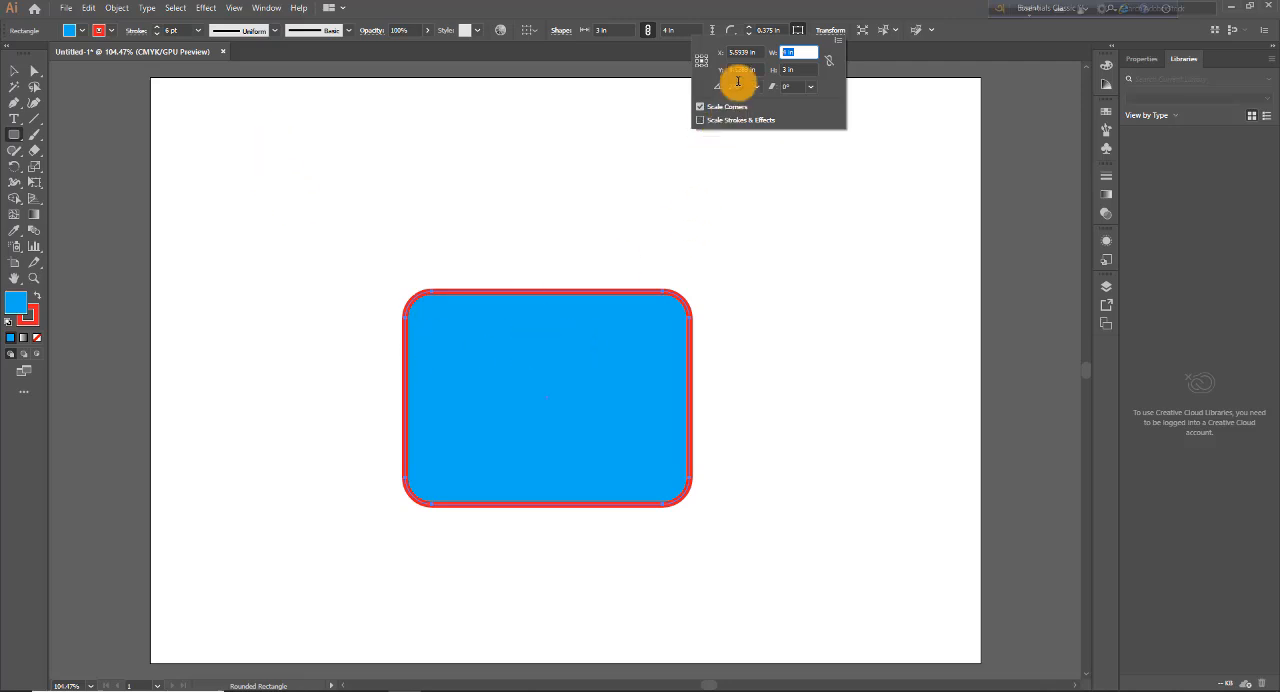
{"action": "left_click", "coordinate": [755, 52]}
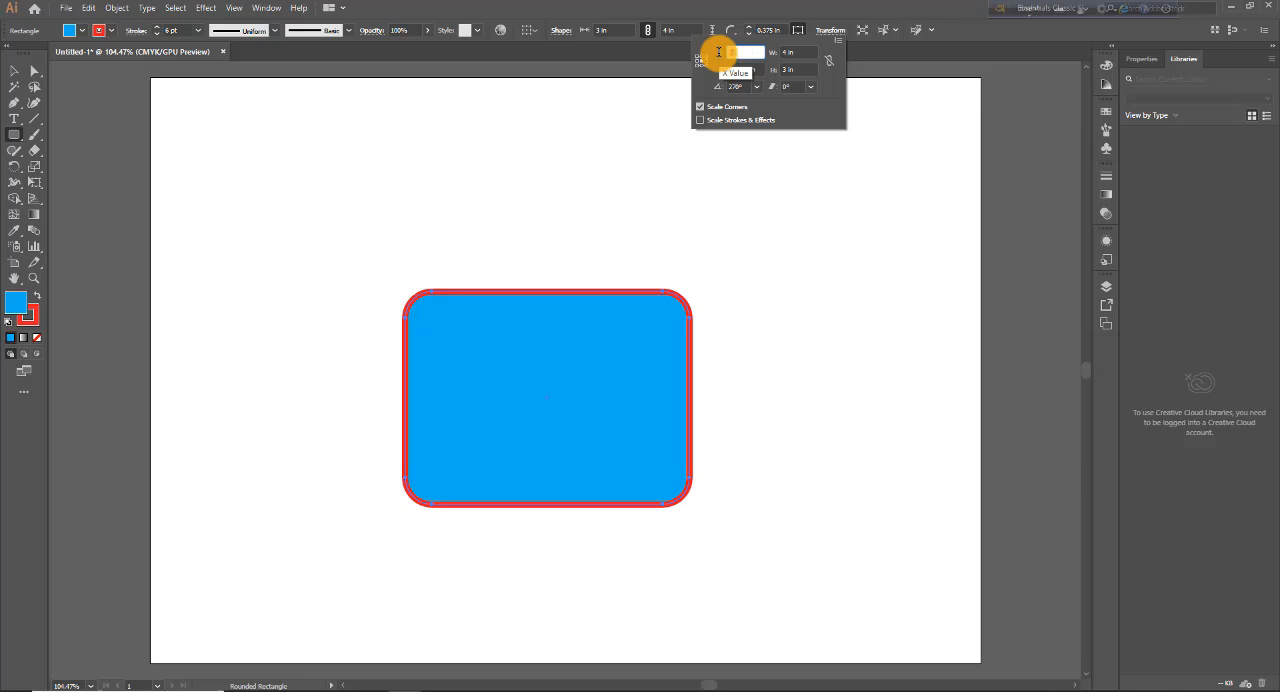
{"action": "key", "text": "Return"}
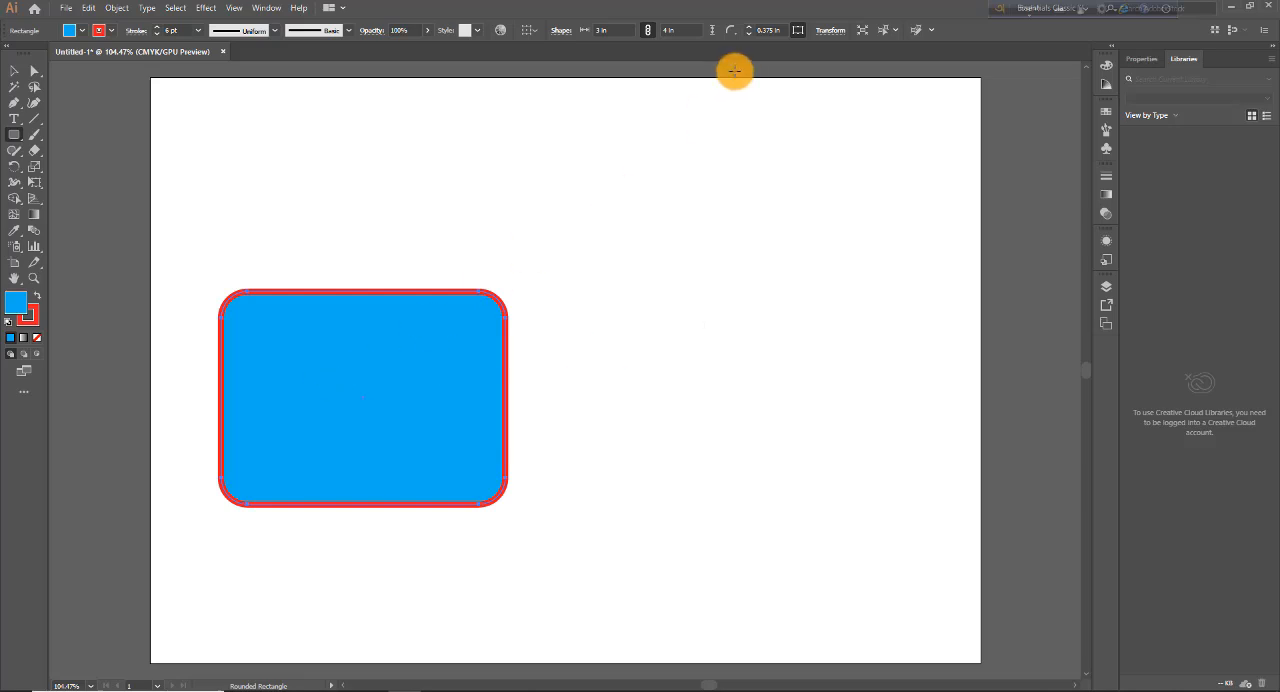
{"action": "left_click", "coordinate": [830, 30]}
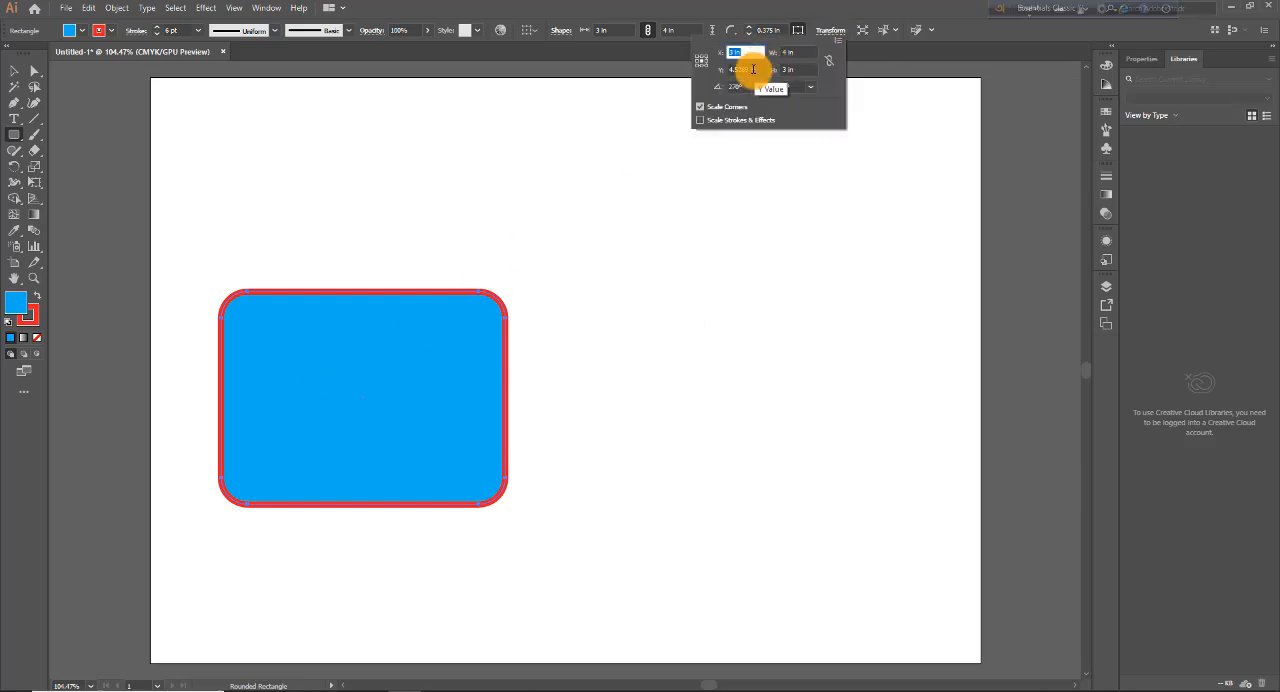
{"action": "left_click_drag", "start_coordinate": [759, 69], "coordinate": [721, 70]}
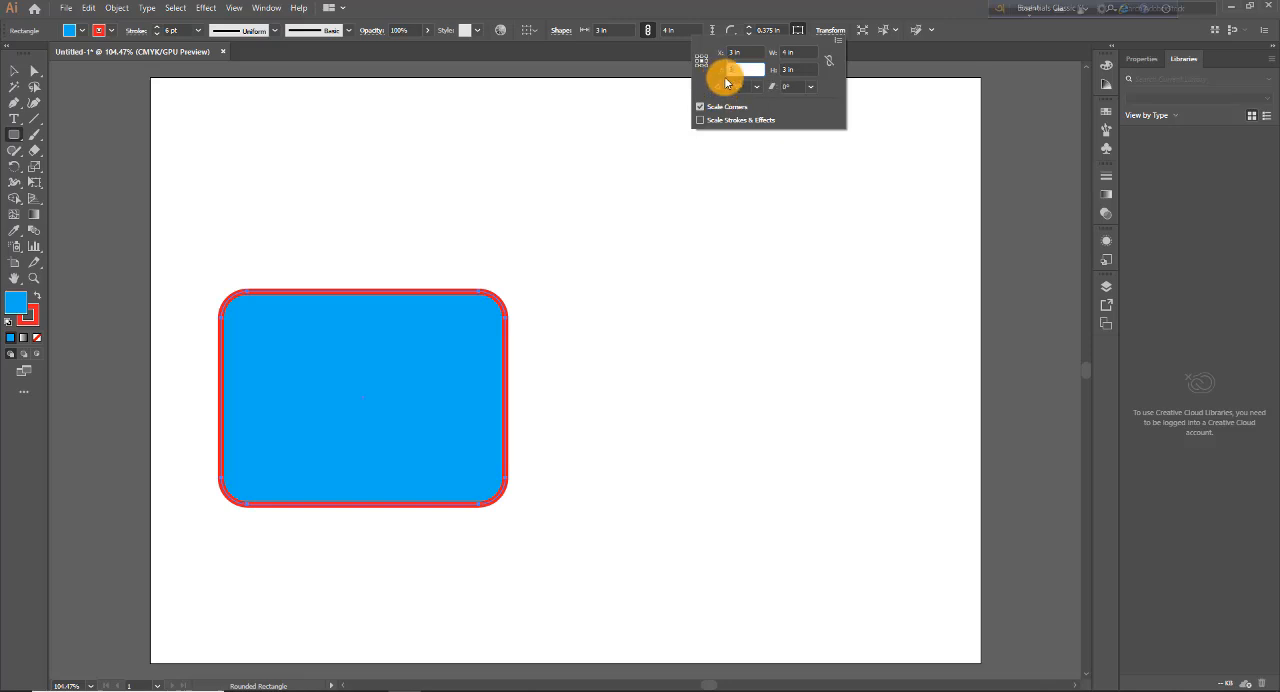
{"action": "key", "text": "Return"}
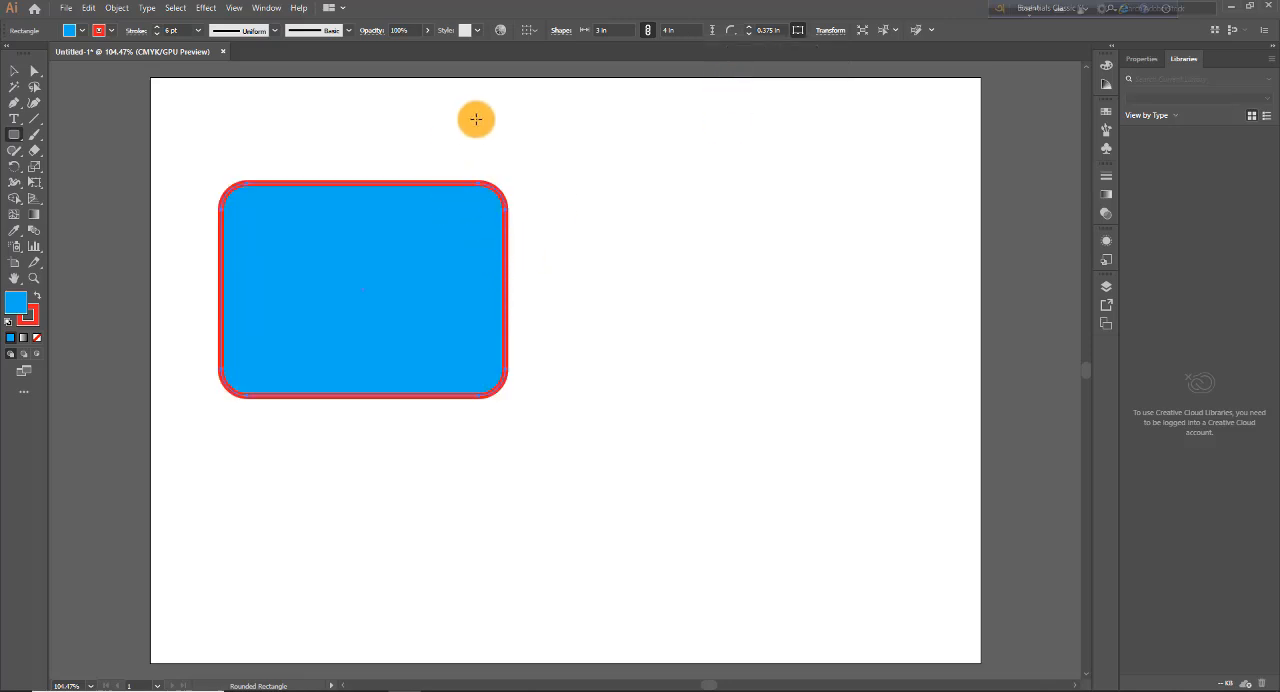
Step: Rotate the rectangle to the preset angles 30°, 90° and 180° in turn, finishing at 240°
{"action": "left_click", "coordinate": [822, 30]}
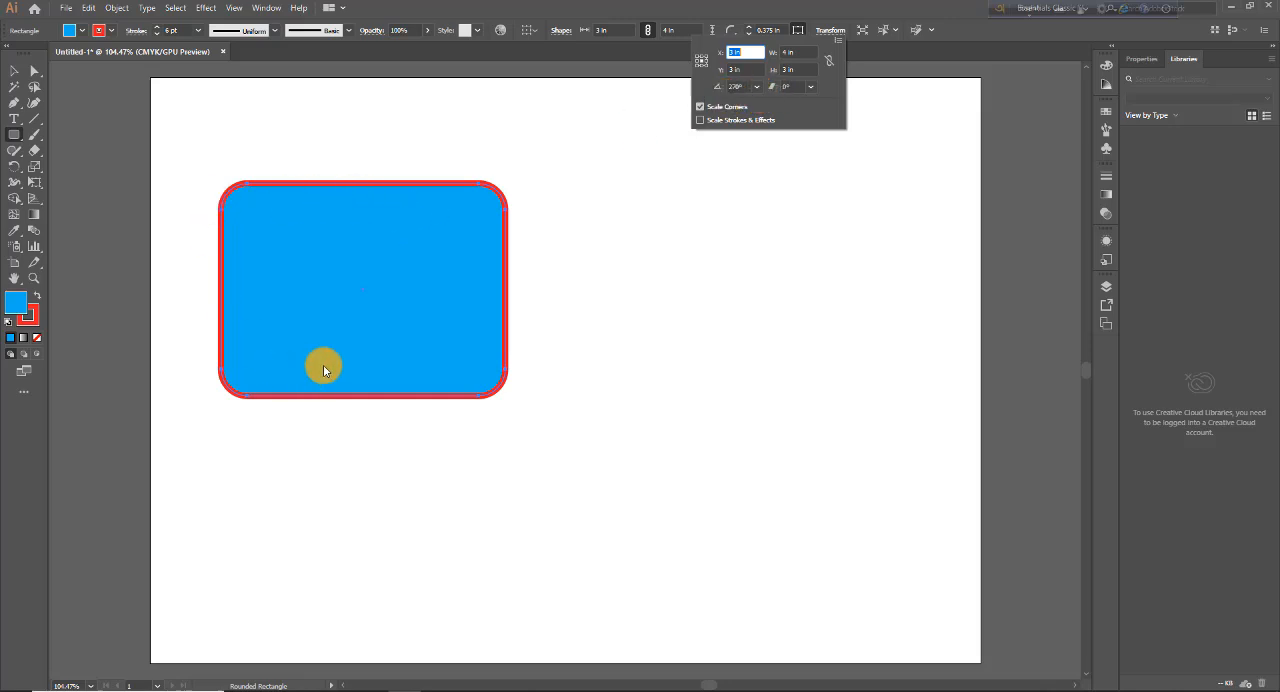
{"action": "left_click", "coordinate": [757, 86]}
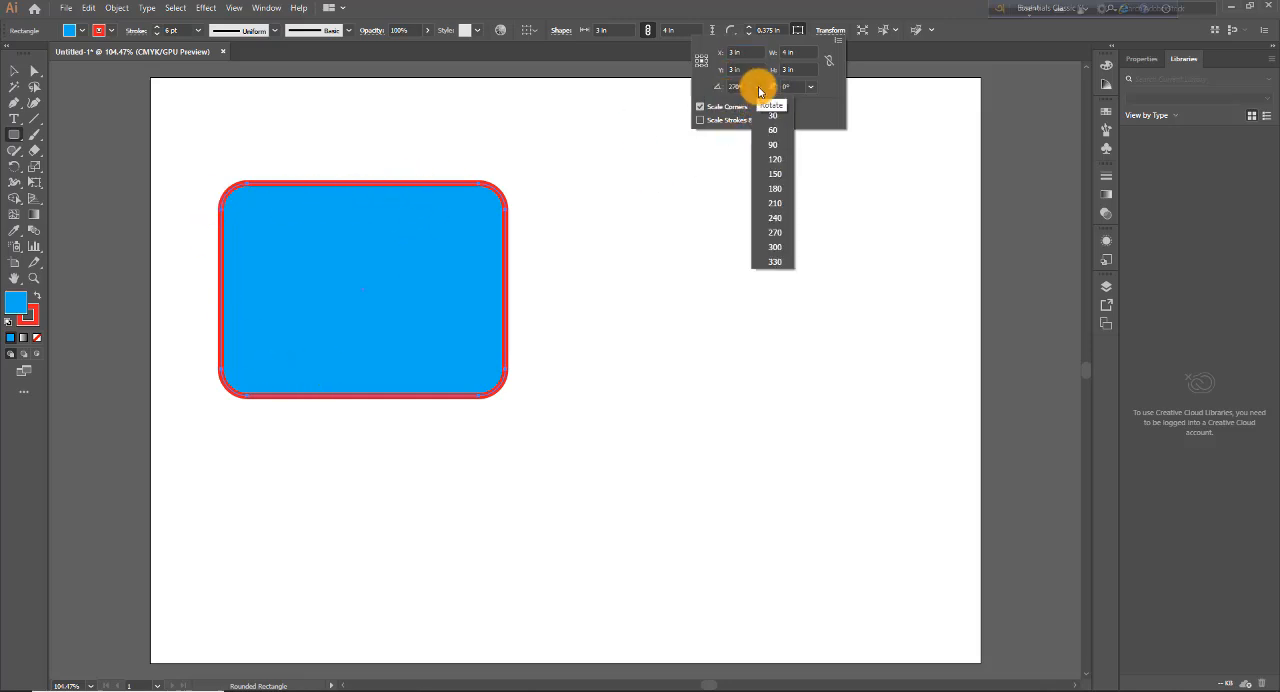
{"action": "left_click", "coordinate": [771, 120]}
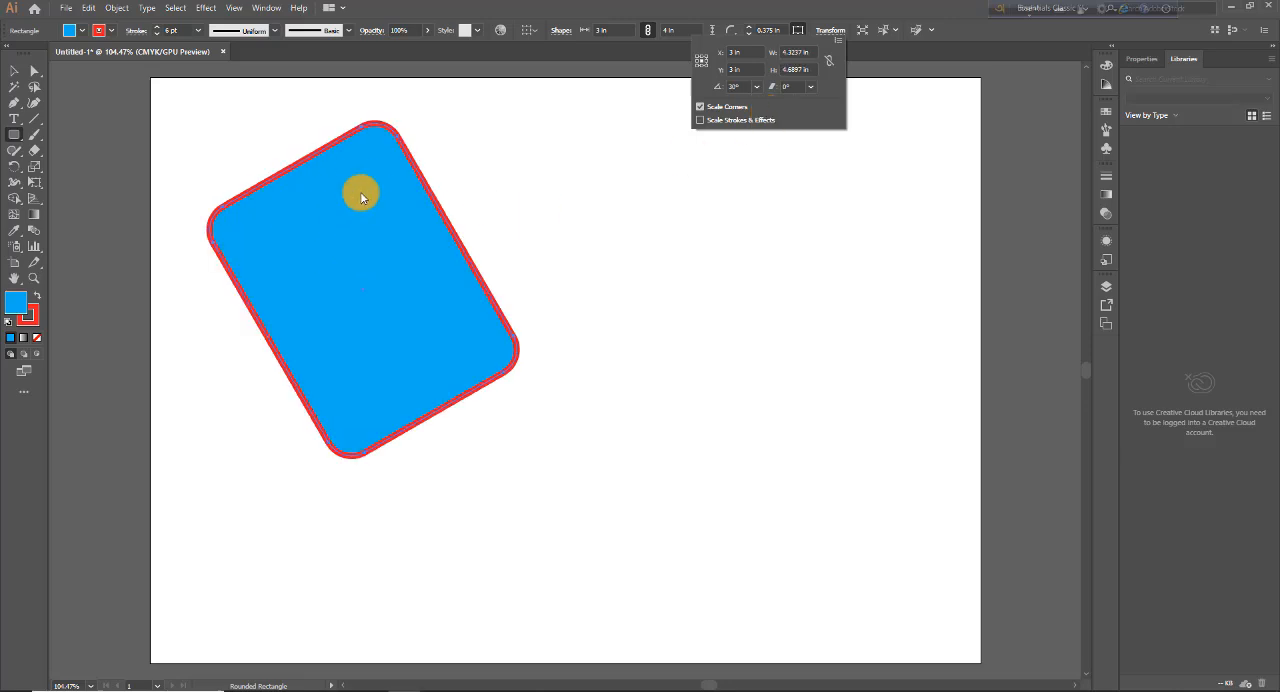
{"action": "left_click", "coordinate": [760, 86]}
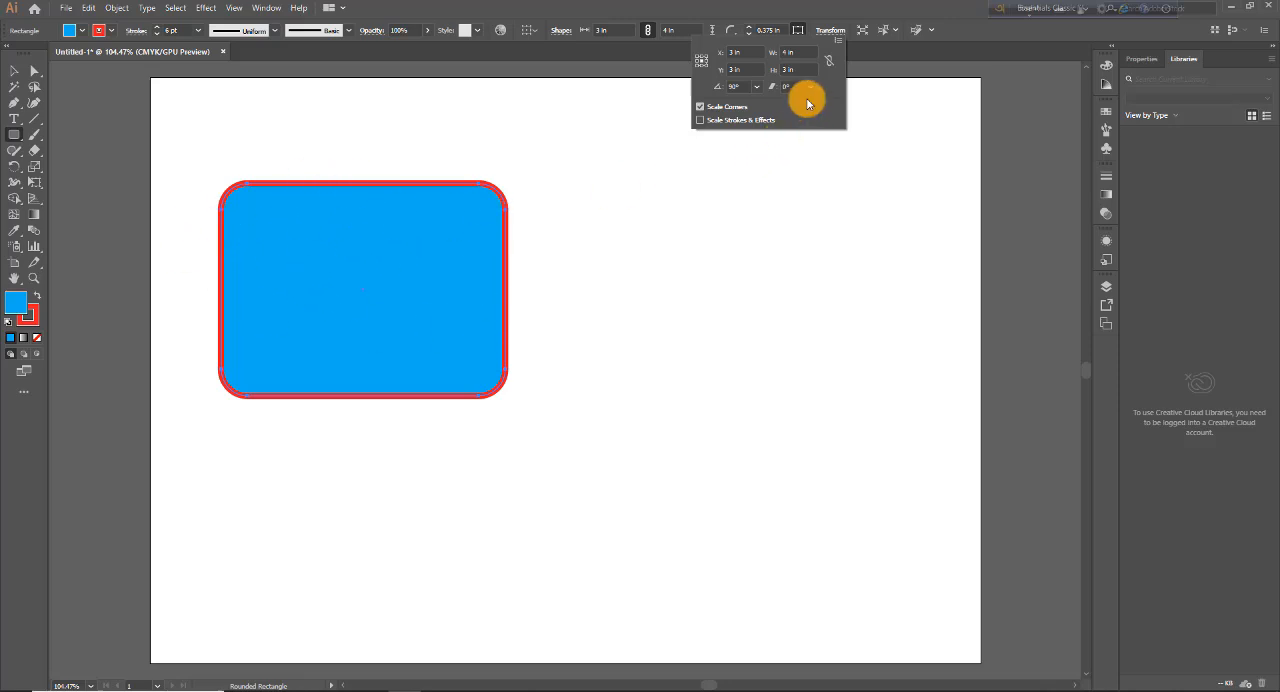
{"action": "left_click", "coordinate": [758, 88]}
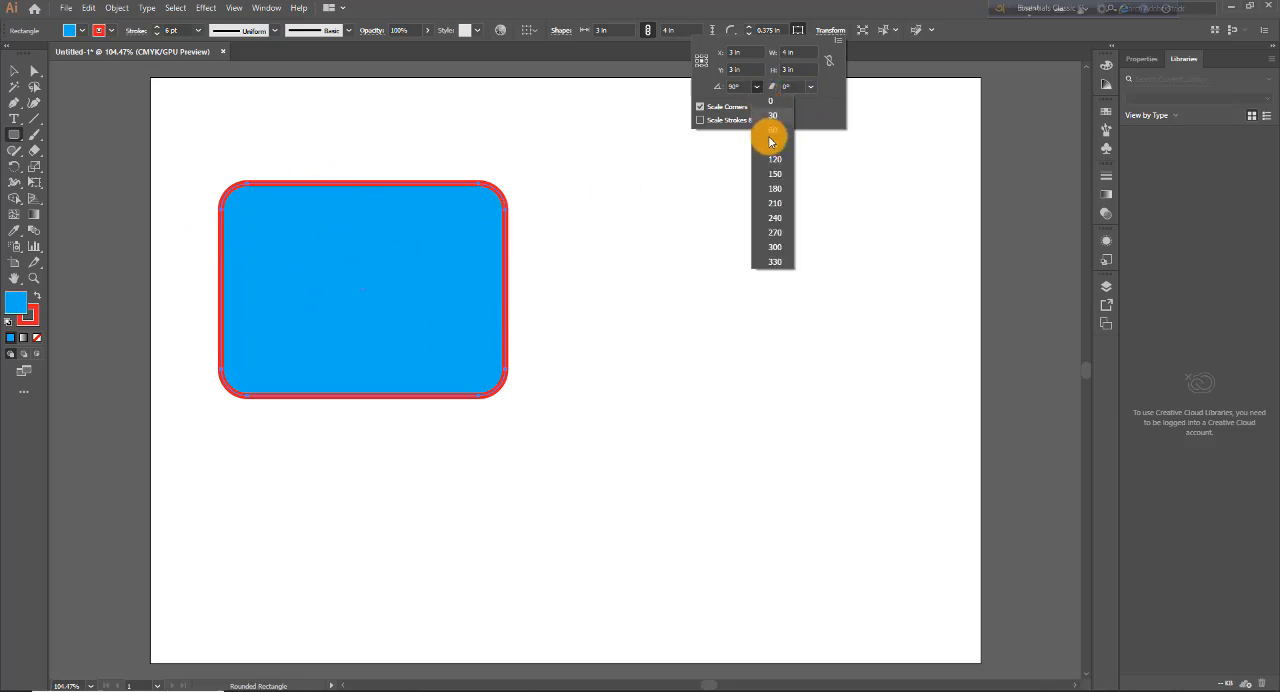
{"action": "left_click", "coordinate": [772, 192]}
{"action": "left_click", "coordinate": [757, 87]}
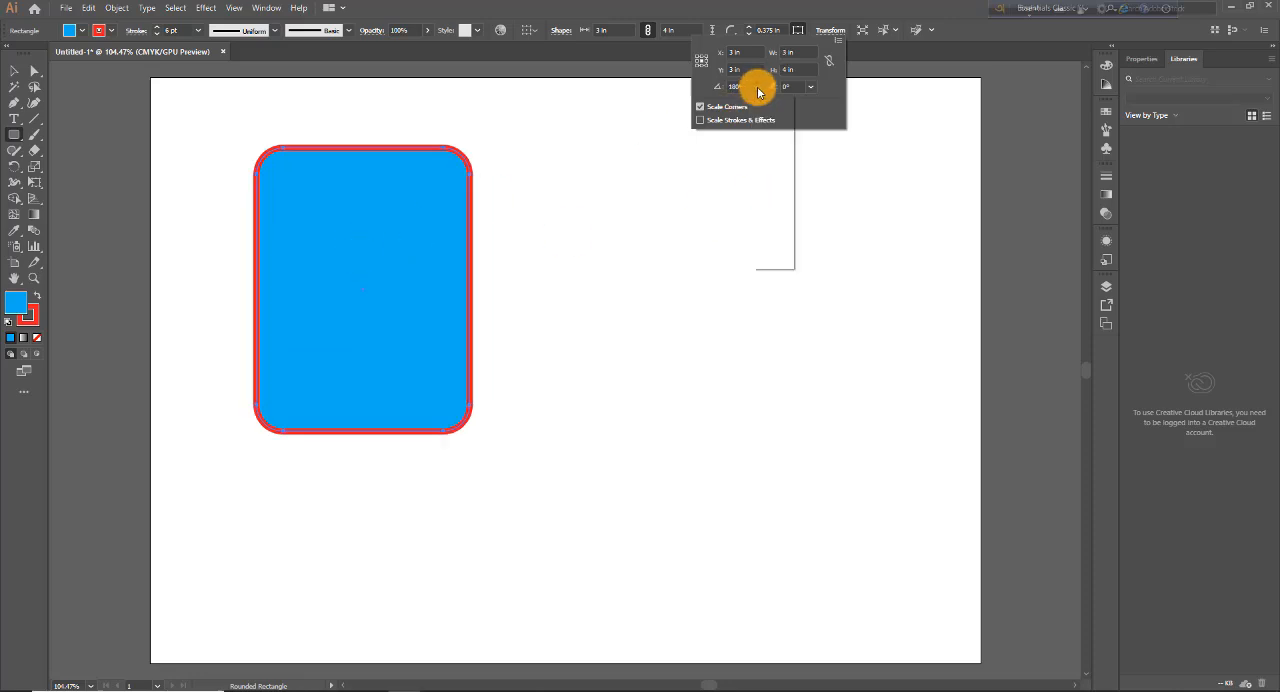
{"action": "left_click", "coordinate": [779, 217]}
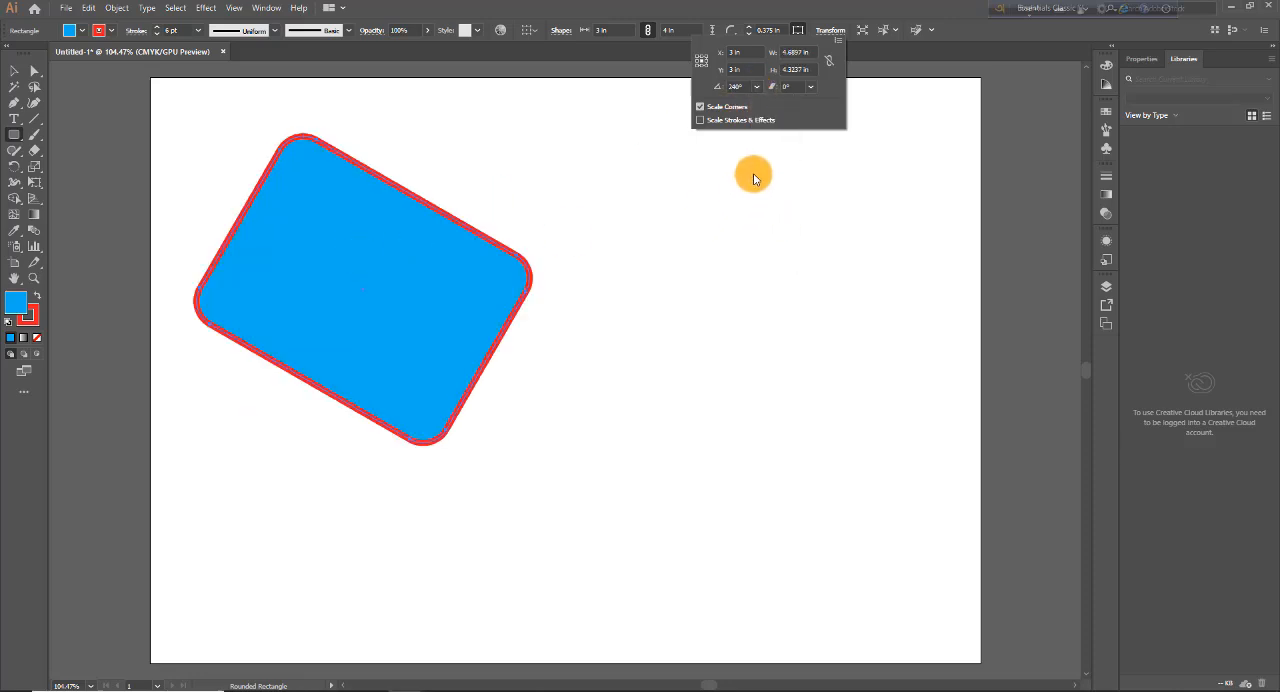
Step: Shear the rotated rectangle by -45°, again by -20°, and finally by 10°
{"action": "left_click", "coordinate": [810, 87]}
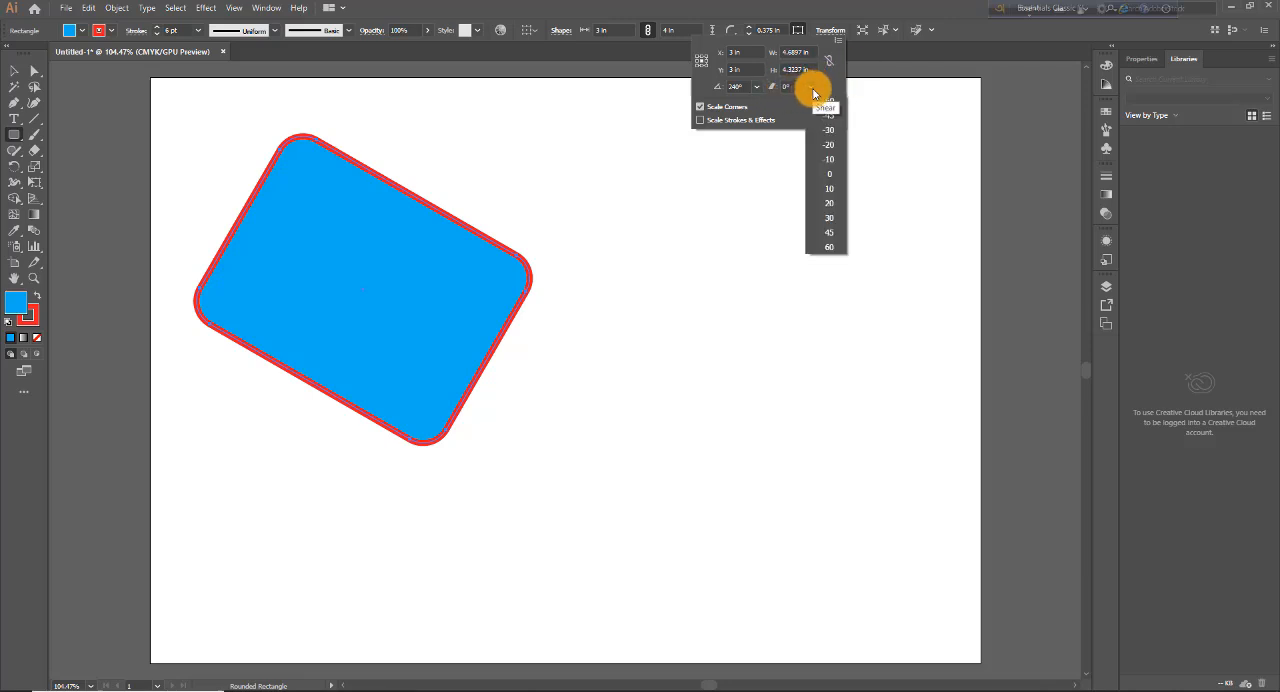
{"action": "left_click", "coordinate": [828, 115]}
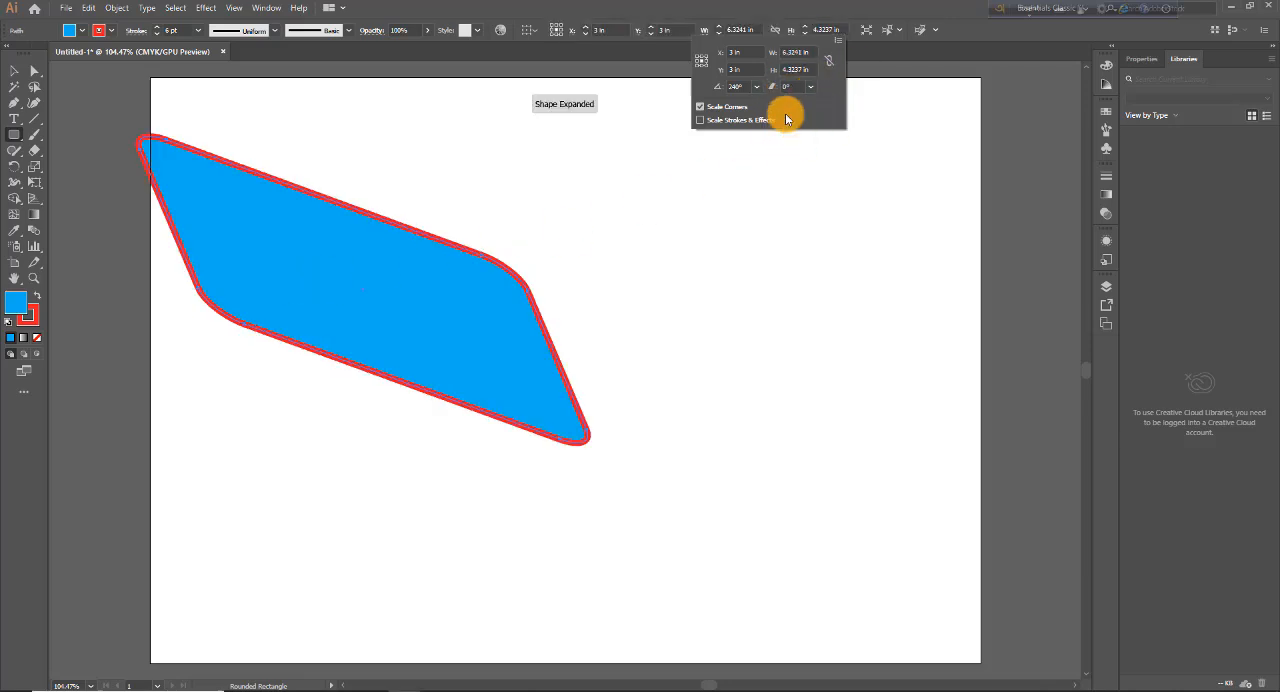
{"action": "left_click", "coordinate": [810, 90]}
{"action": "left_click", "coordinate": [826, 140]}
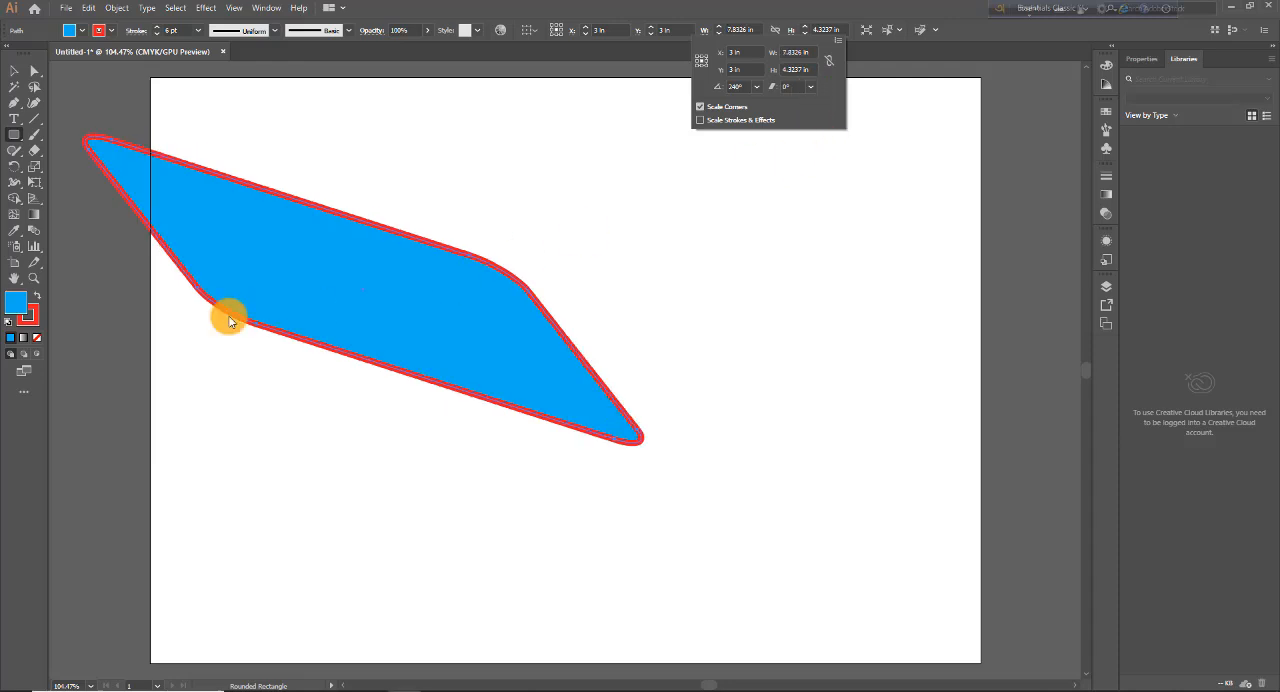
{"action": "left_click", "coordinate": [811, 87]}
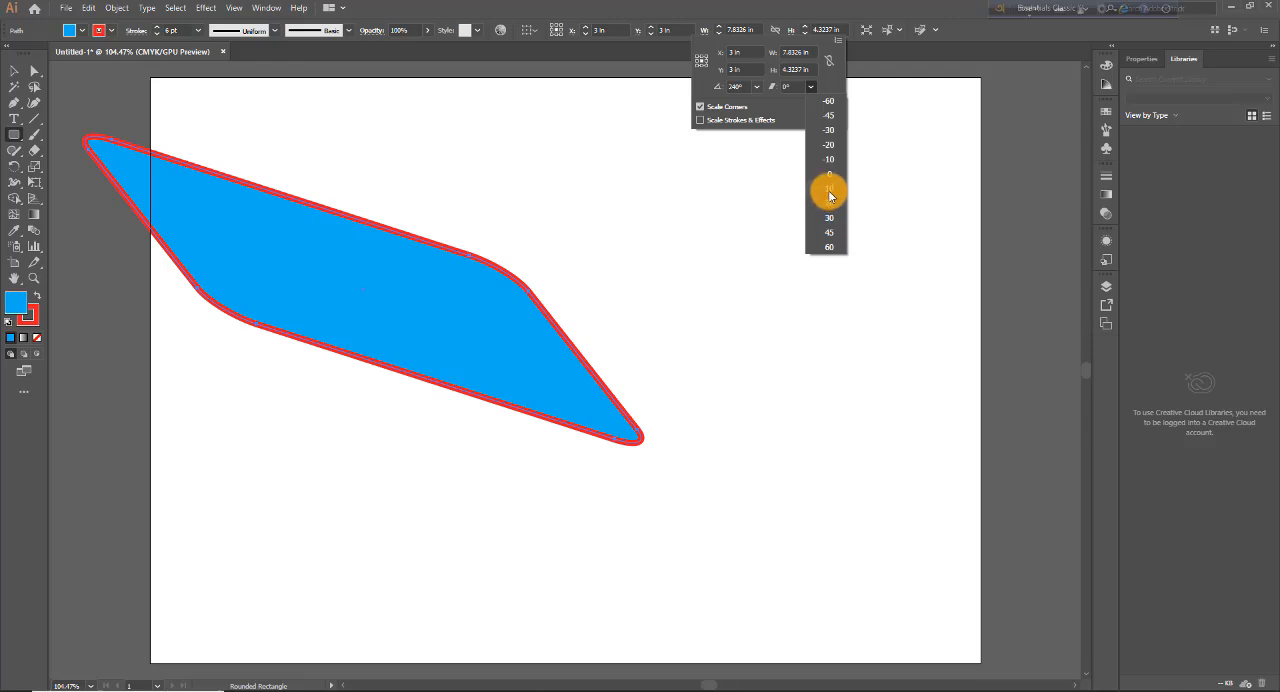
{"action": "left_click", "coordinate": [829, 189]}
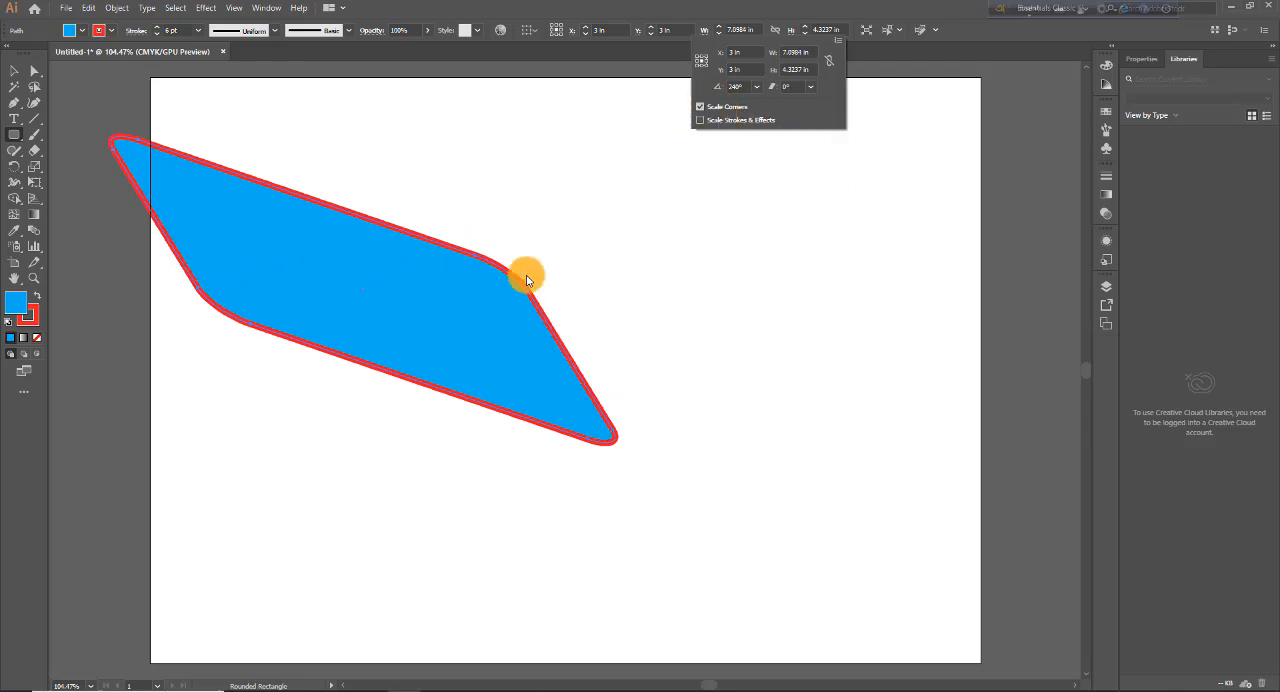
Step: Turn on Scale Strokes & Effects and constrain the shape's width and height proportions
{"action": "left_click", "coordinate": [702, 121]}
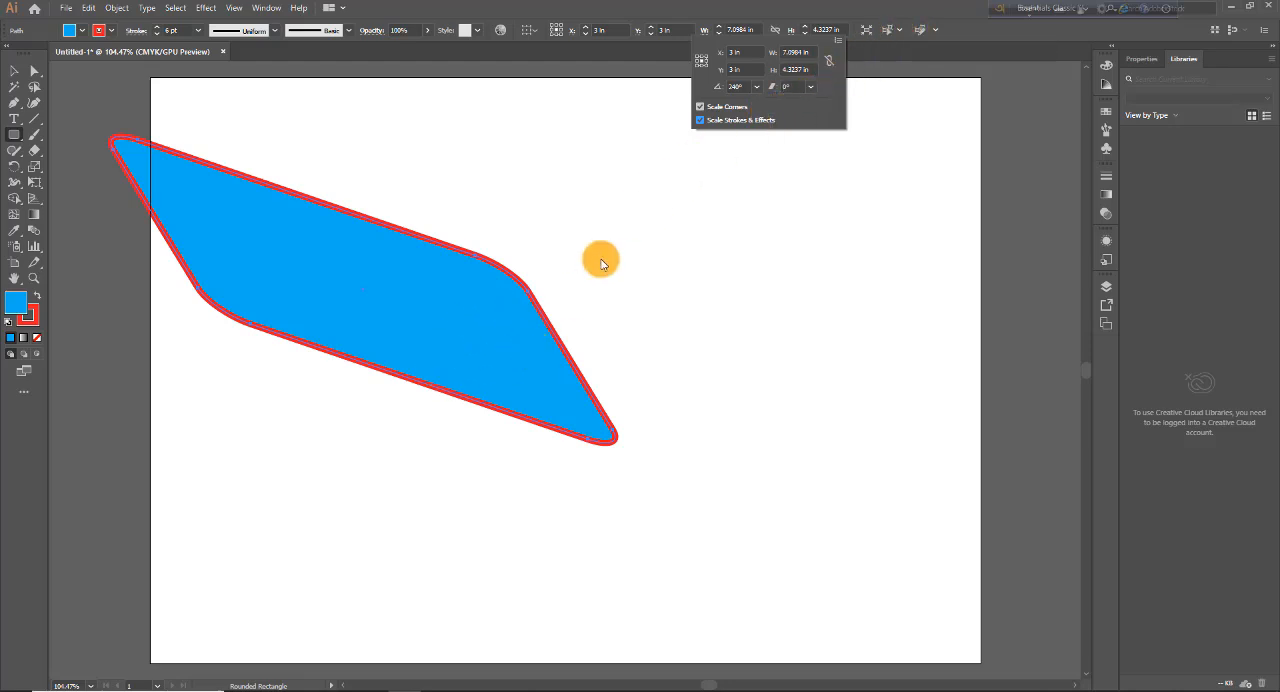
{"action": "left_click", "coordinate": [829, 61]}
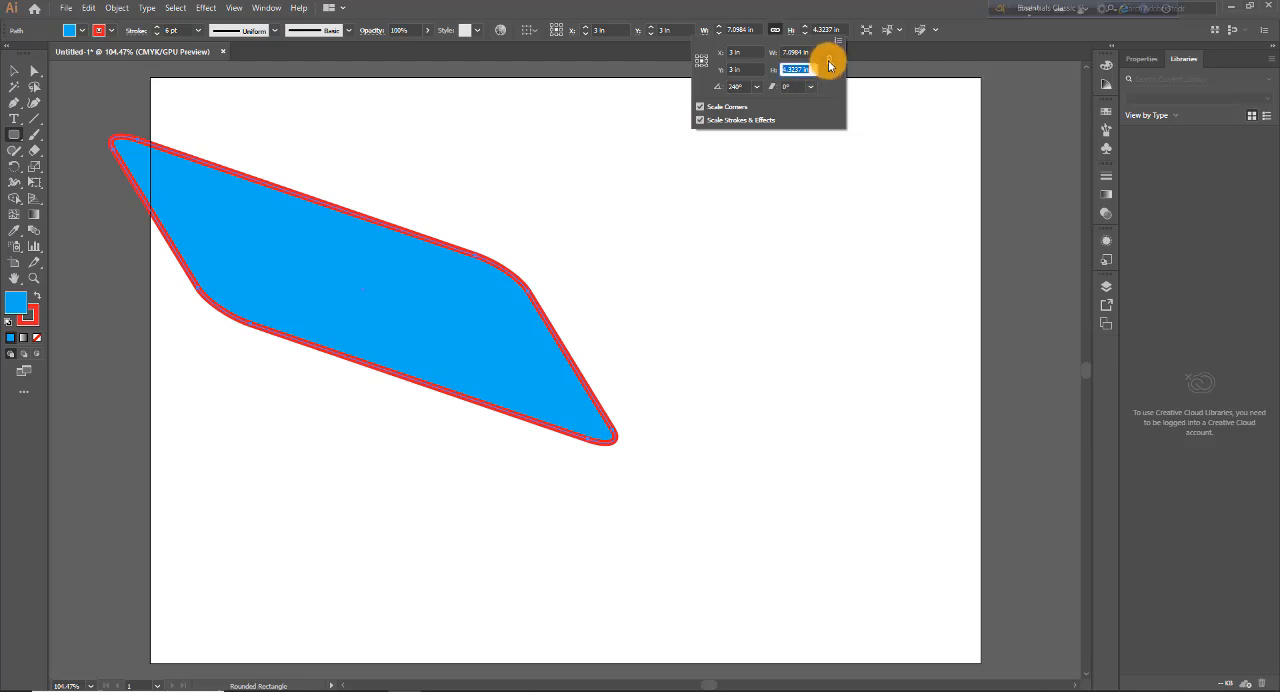
Step: Set the sheared shape's X position to 6 in, and return it to 3 in
{"action": "left_click", "coordinate": [754, 66]}
{"action": "left_click", "coordinate": [748, 52]}
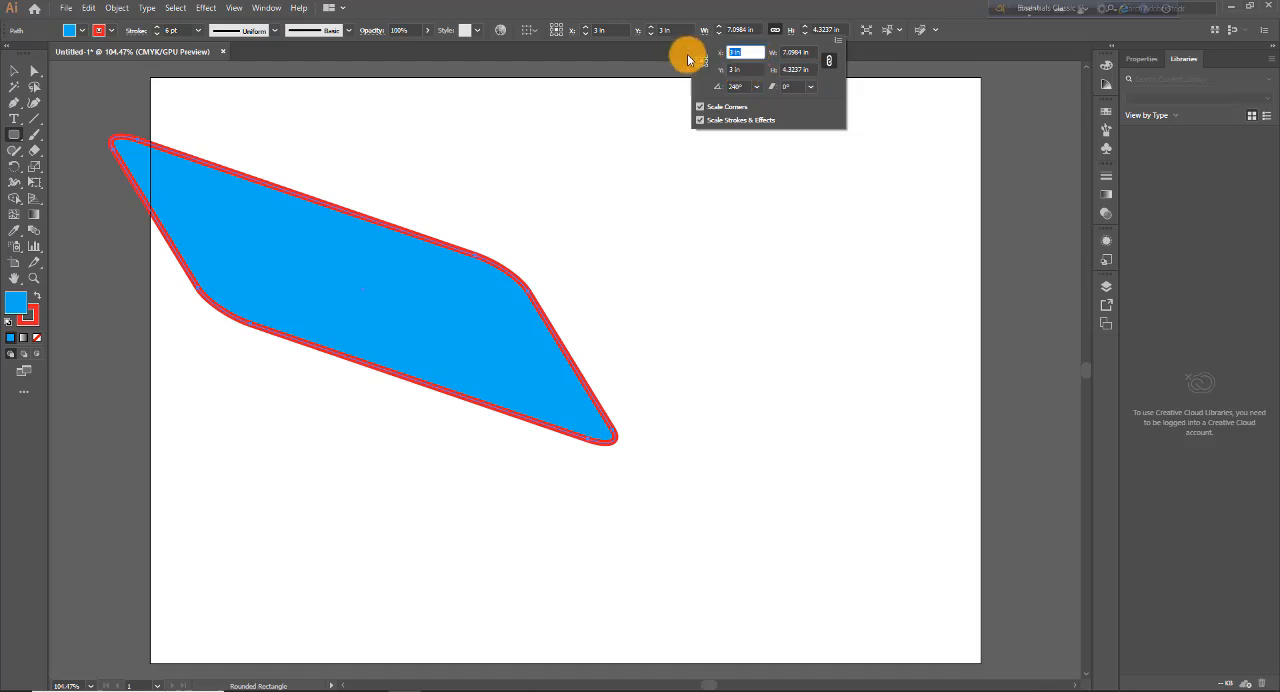
{"action": "type", "text": "6"}
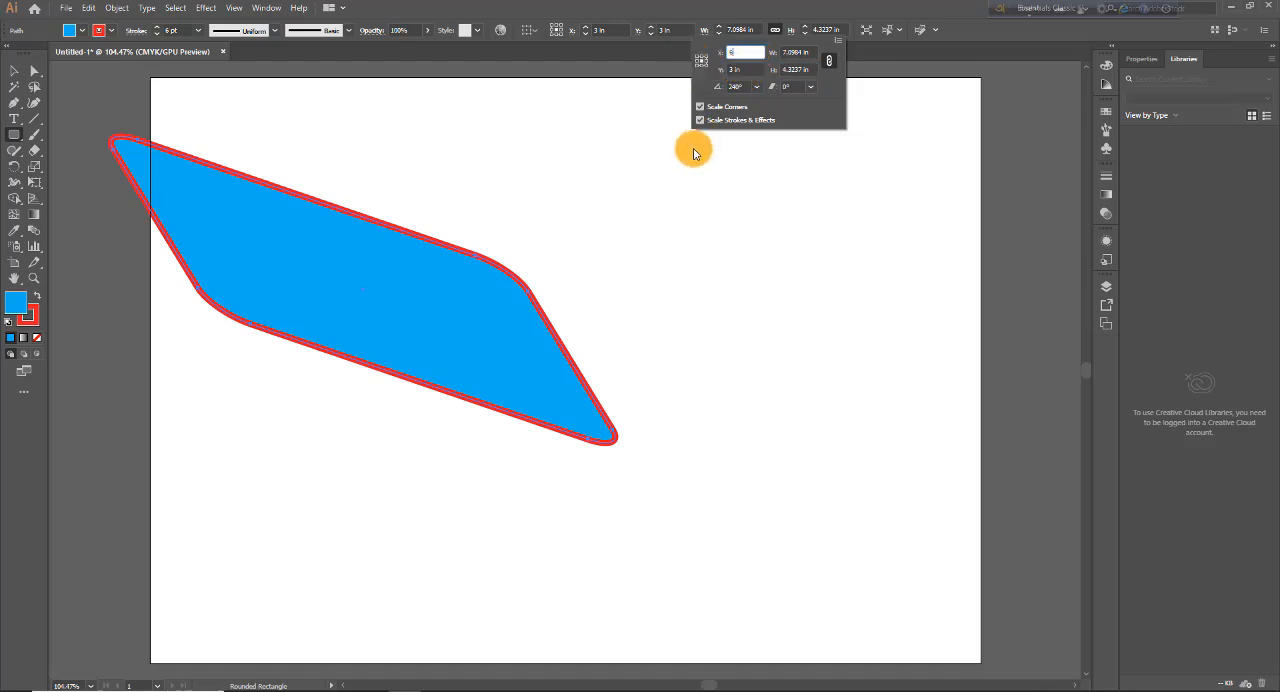
{"action": "key", "text": "Tab"}
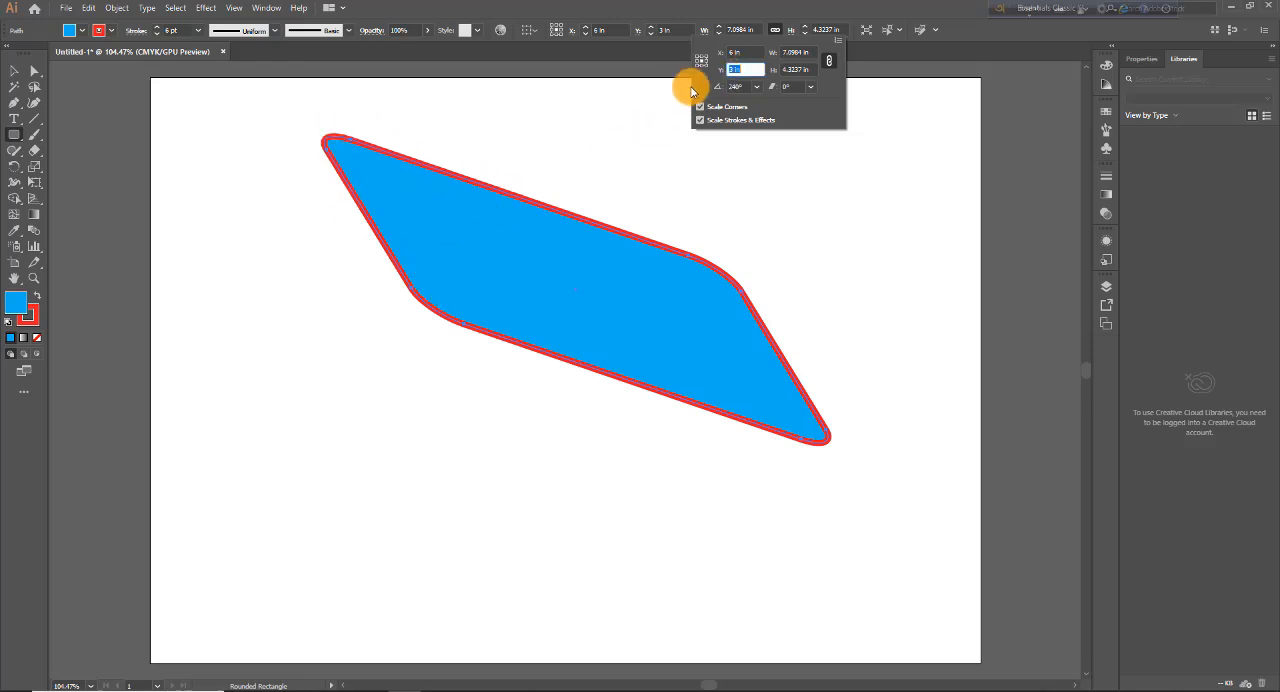
{"action": "left_click", "coordinate": [744, 52]}
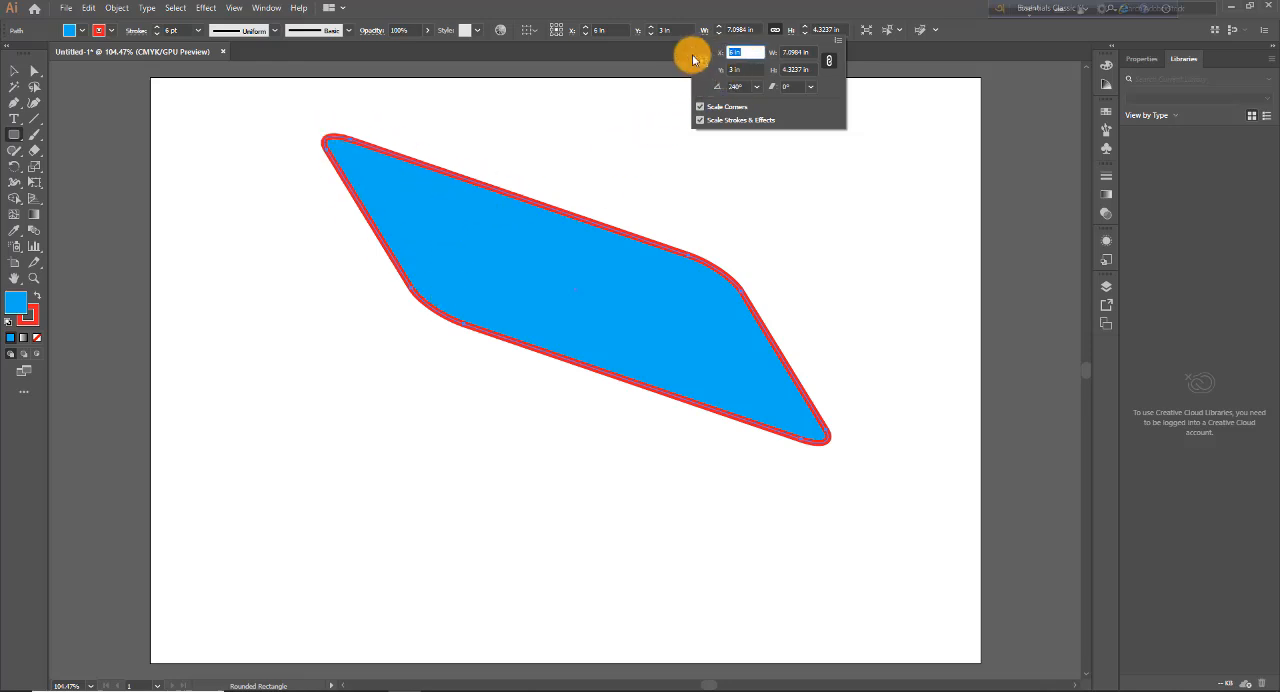
{"action": "type", "text": "3"}
{"action": "key", "text": "Tab"}
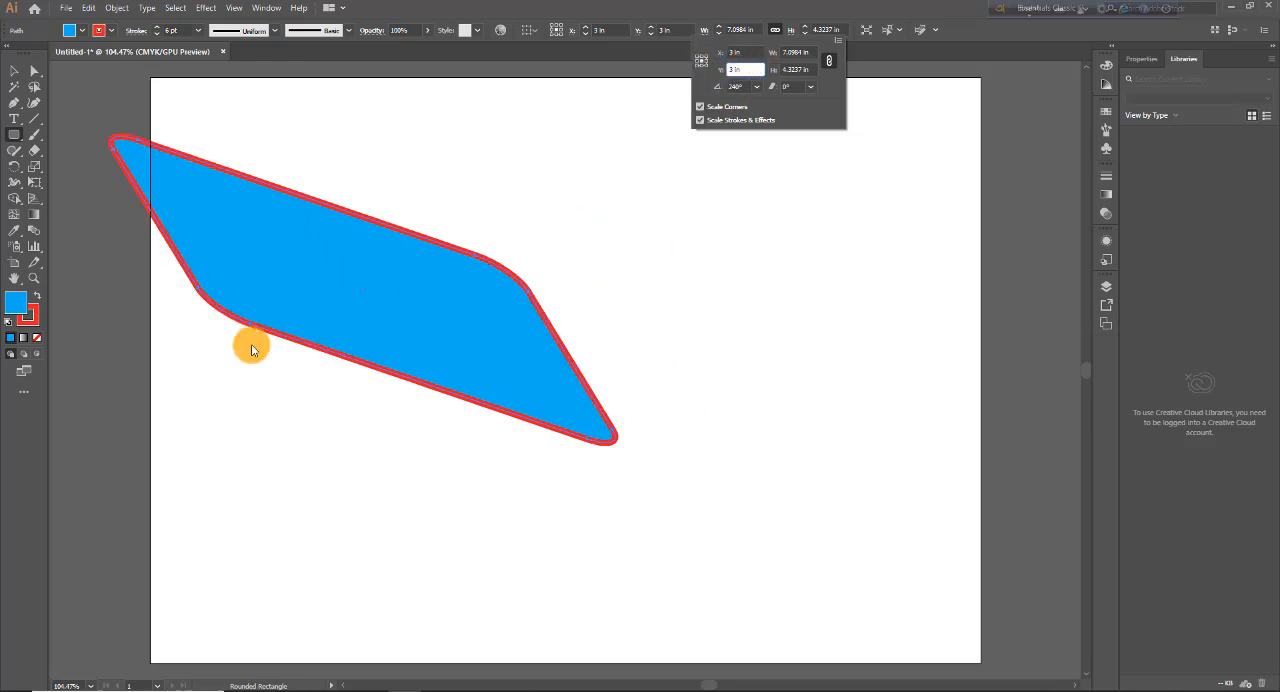
Step: Set the shape's X position to 6 in again, keeping its Y position at 3 in
{"action": "left_click", "coordinate": [745, 52]}
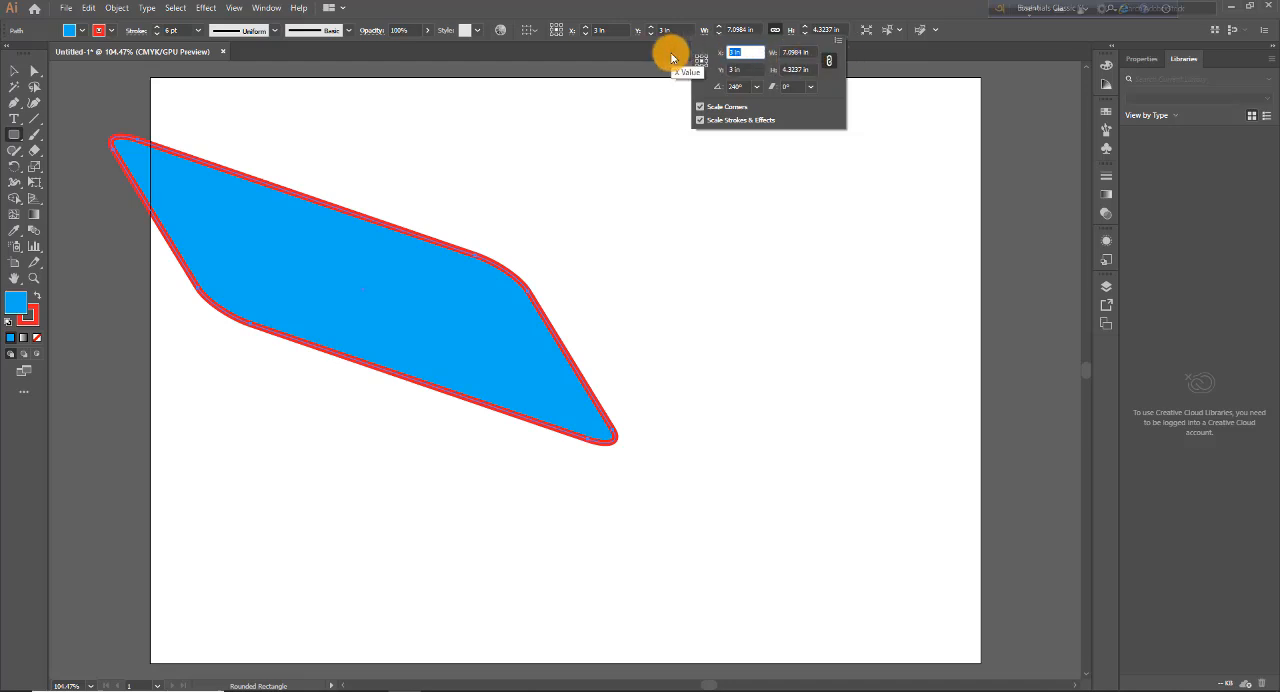
{"action": "left_click", "coordinate": [744, 69]}
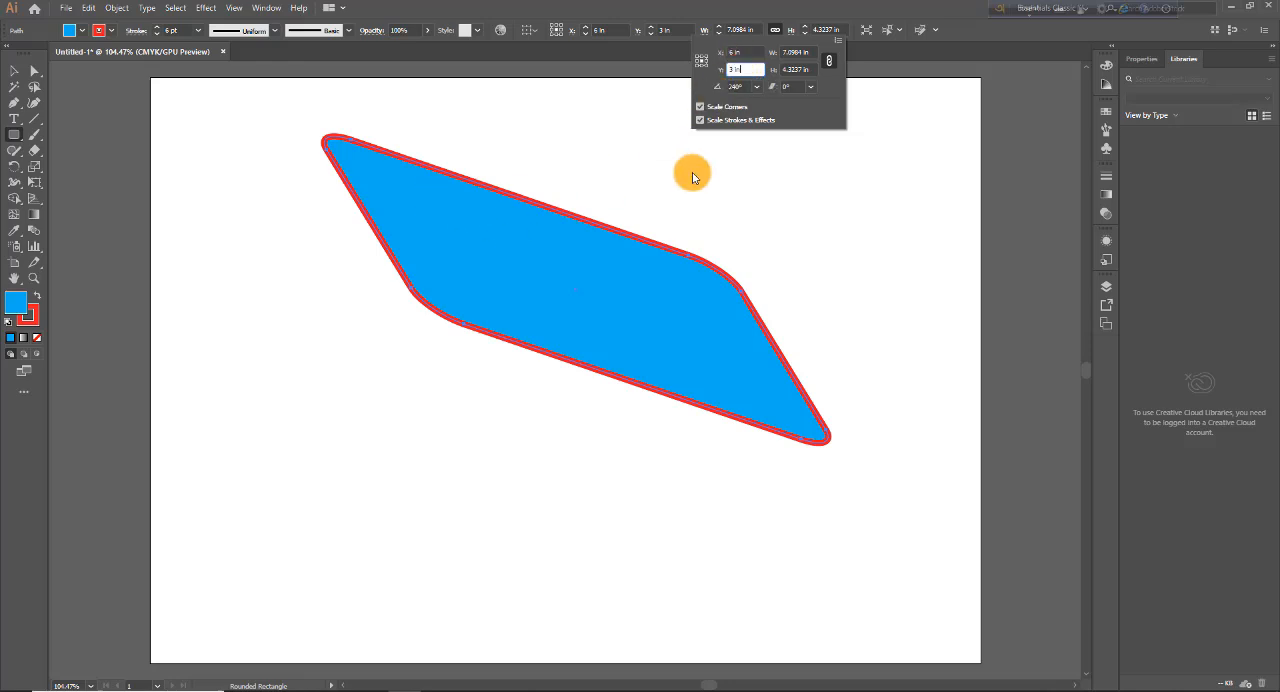
{"action": "left_click_drag", "start_coordinate": [750, 70], "coordinate": [696, 68]}
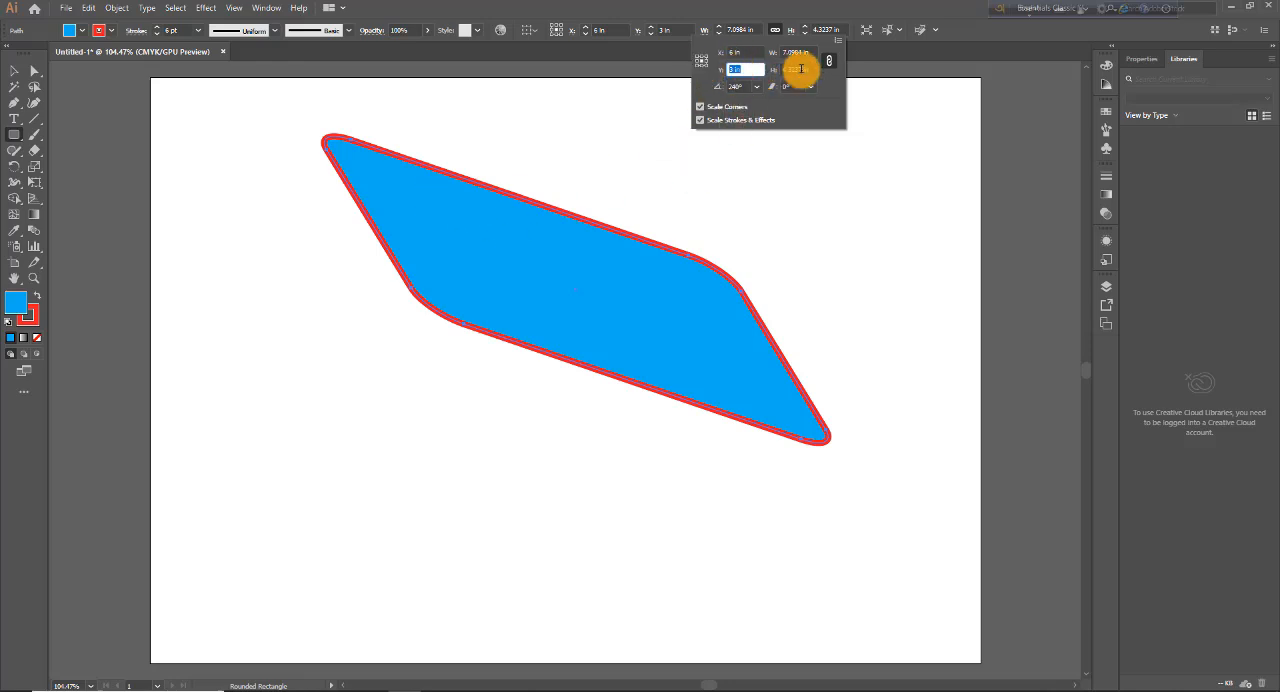
{"action": "key", "text": "Tab"}
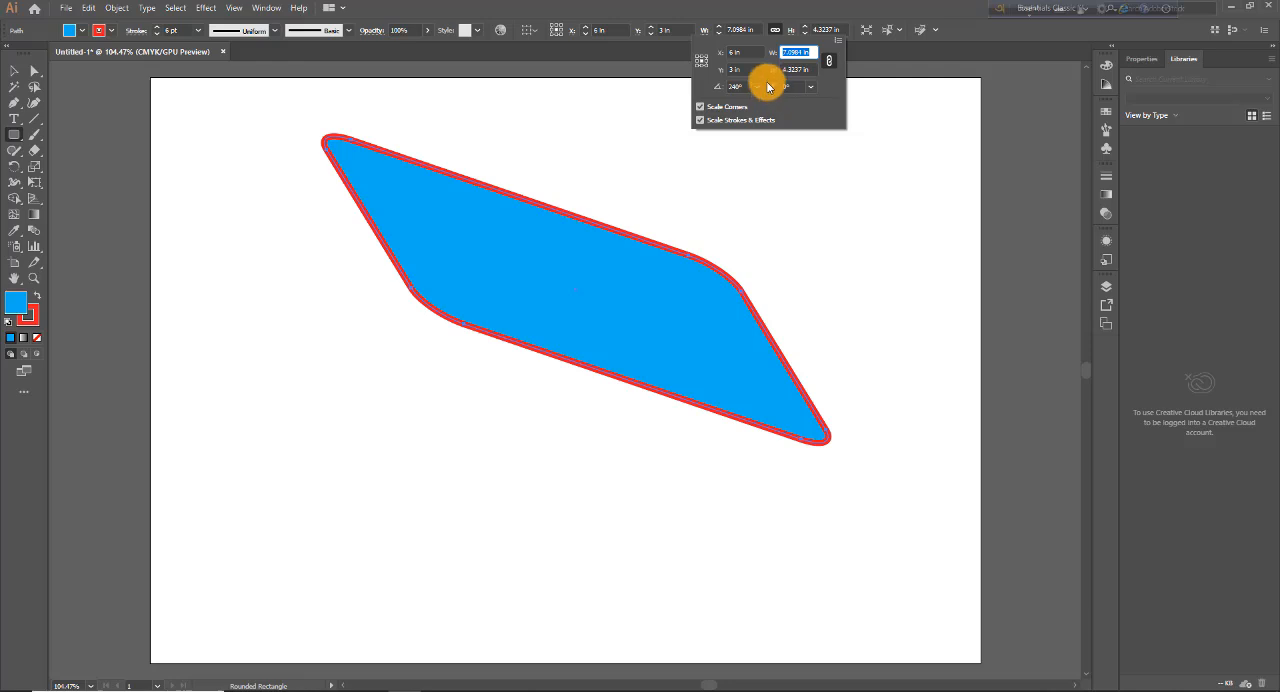
Step: Unlink the shape's width and height proportions and set its Y position to 4 in
{"action": "left_click", "coordinate": [745, 68]}
{"action": "left_click", "coordinate": [829, 62]}
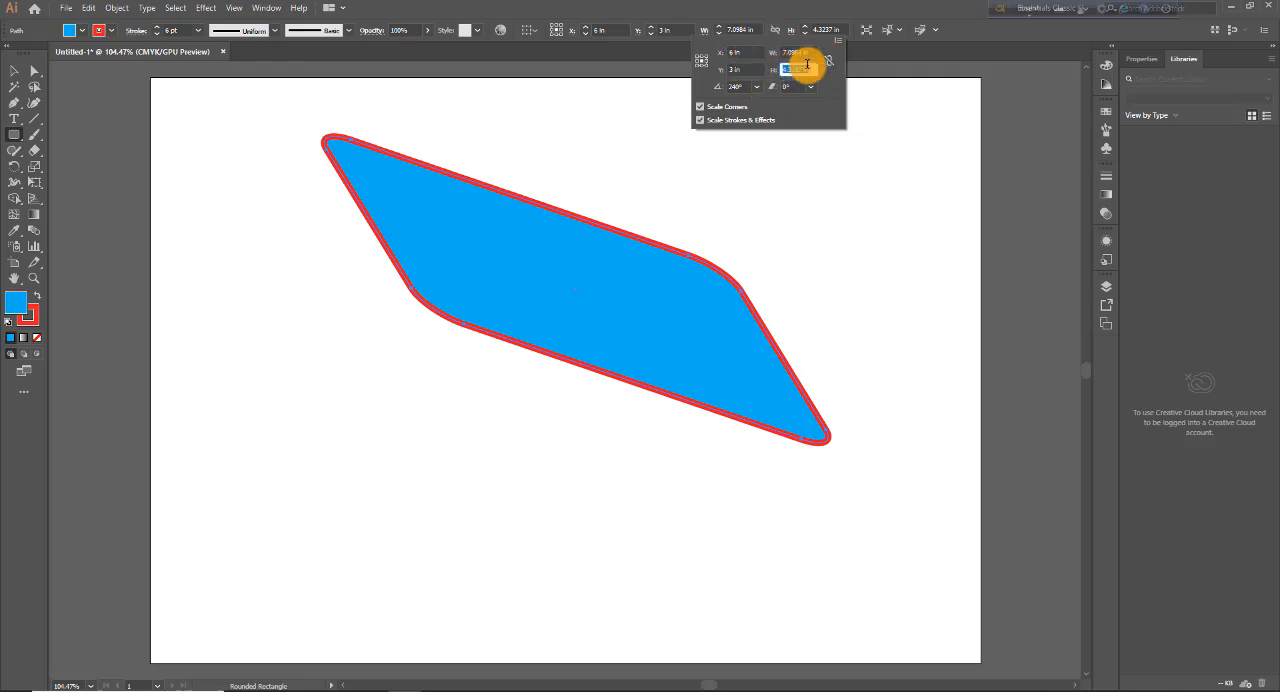
{"action": "left_click", "coordinate": [745, 52]}
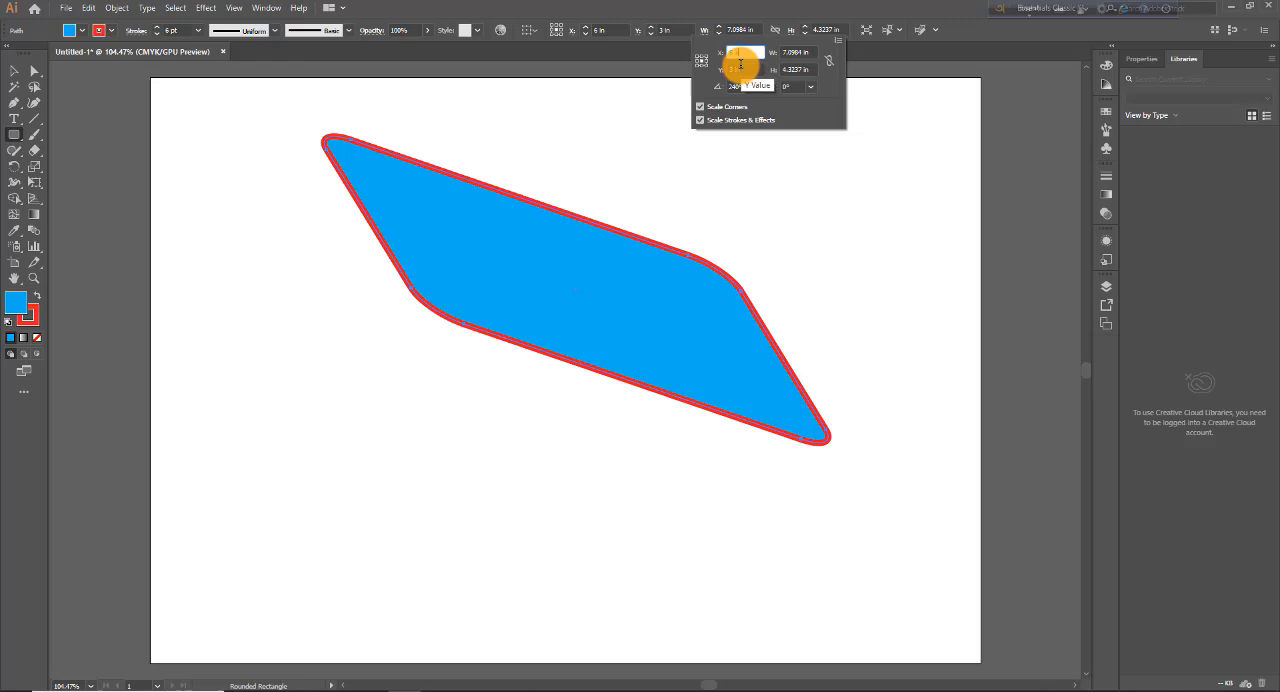
{"action": "left_click", "coordinate": [749, 70]}
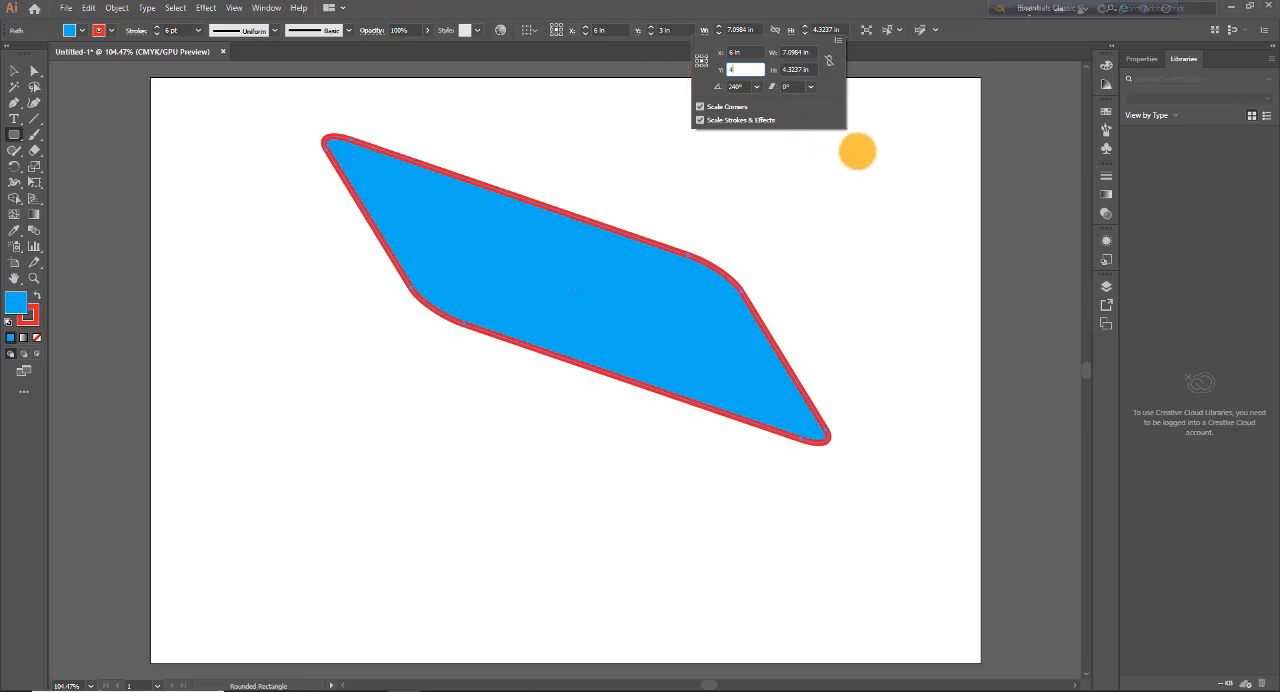
{"action": "key", "text": "Return"}
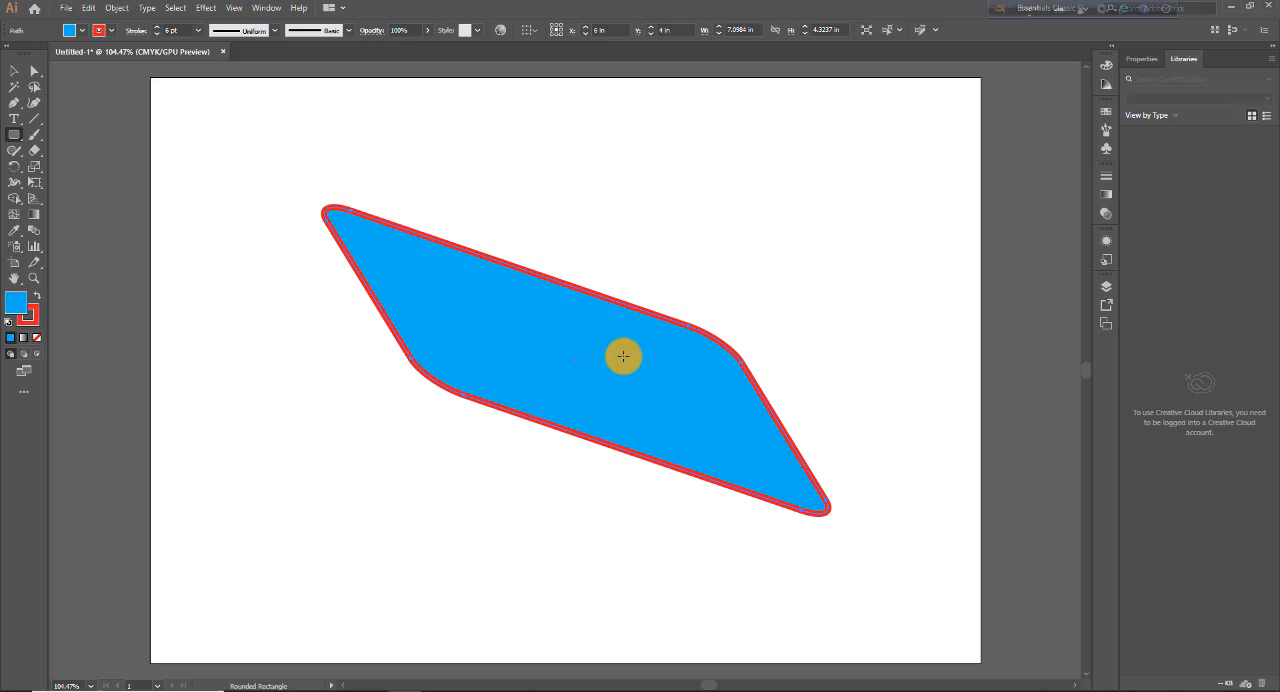
Step: Switch from the Rounded Rectangle tool to the Ellipse tool
{"action": "left_click_drag", "start_coordinate": [20, 141], "coordinate": [126, 159]}
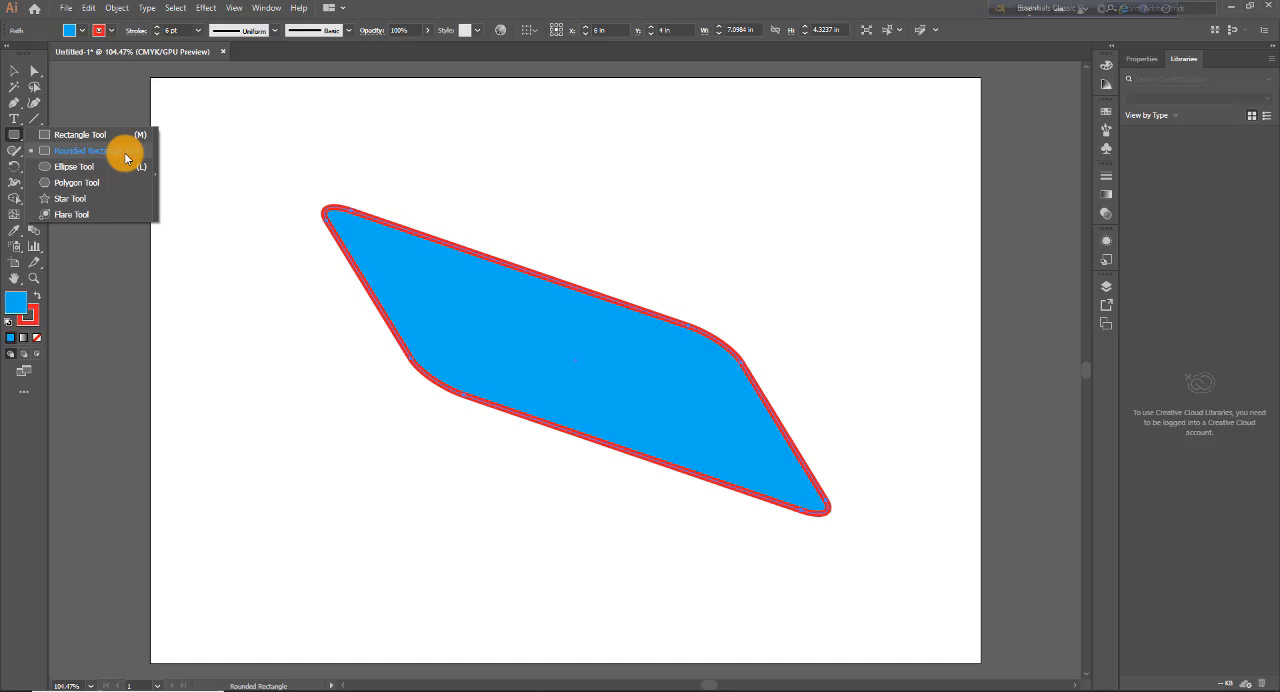
{"action": "left_click_drag", "start_coordinate": [126, 159], "coordinate": [103, 170]}
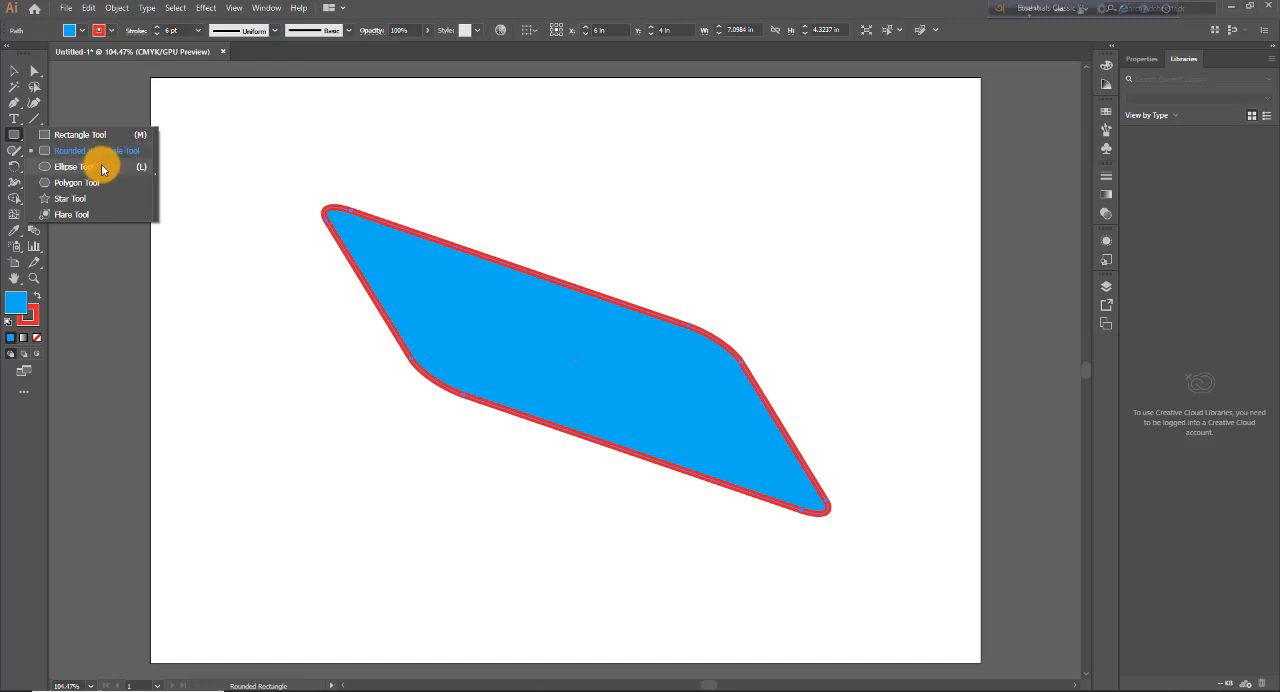